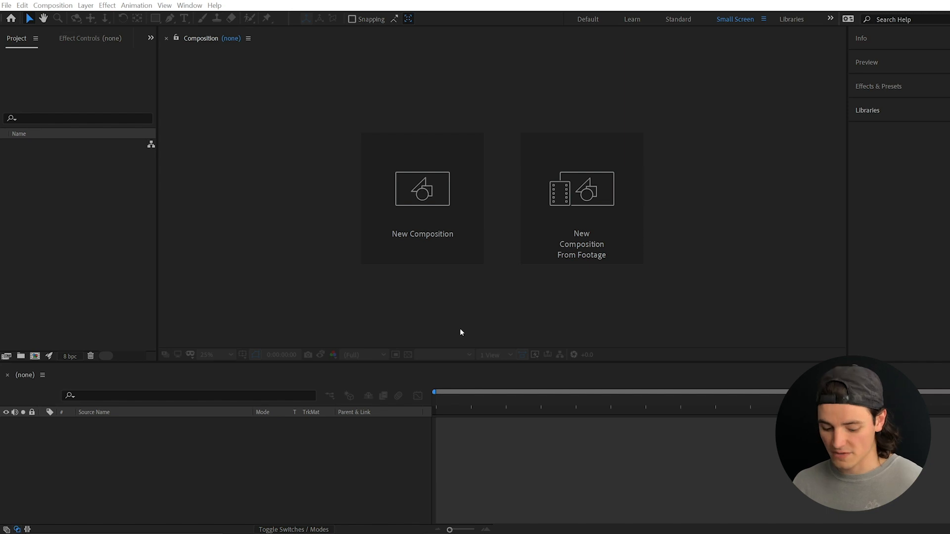
- Start a new composition named House and set its height to 1080 px for a square frame
{"action": "left_click", "coordinate": [457, 239]}
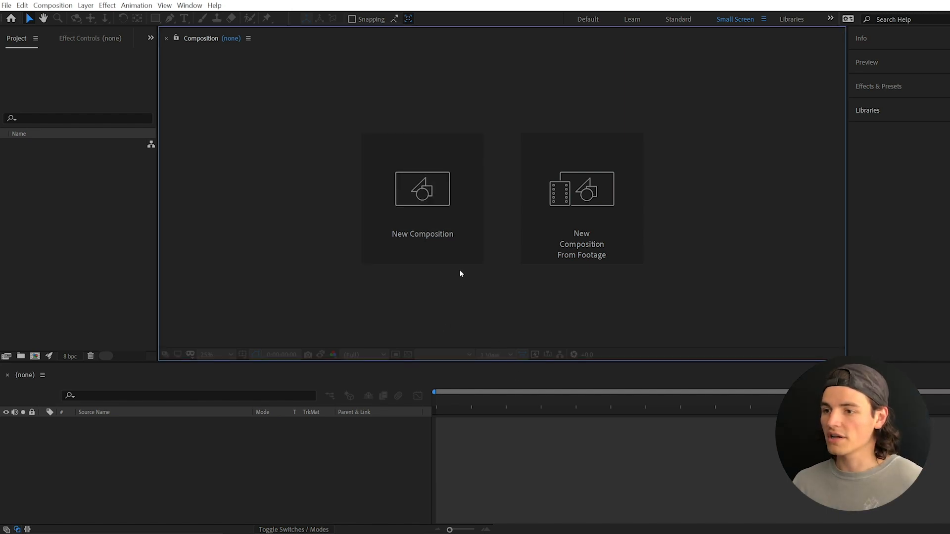
{"action": "left_click", "coordinate": [449, 245]}
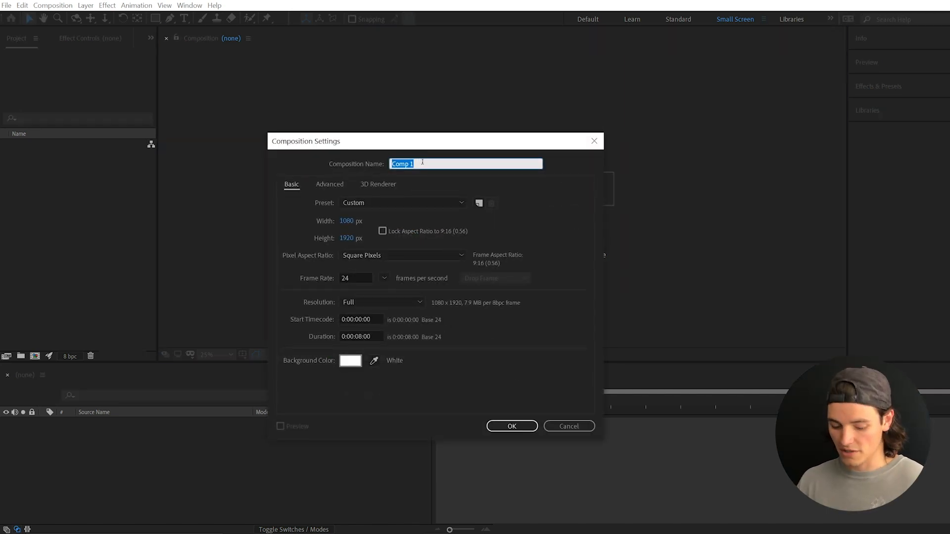
{"action": "type", "text": "House"}
{"action": "key", "text": "Tab"}
{"action": "key", "text": "Tab"}
{"action": "key", "text": "Tab"}
{"action": "key", "text": "Tab"}
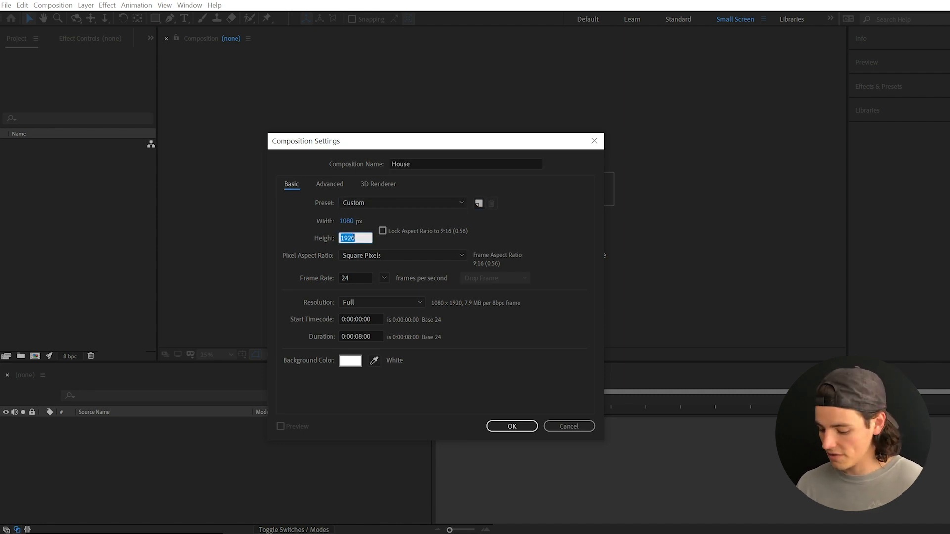
{"action": "type", "text": "1080"}
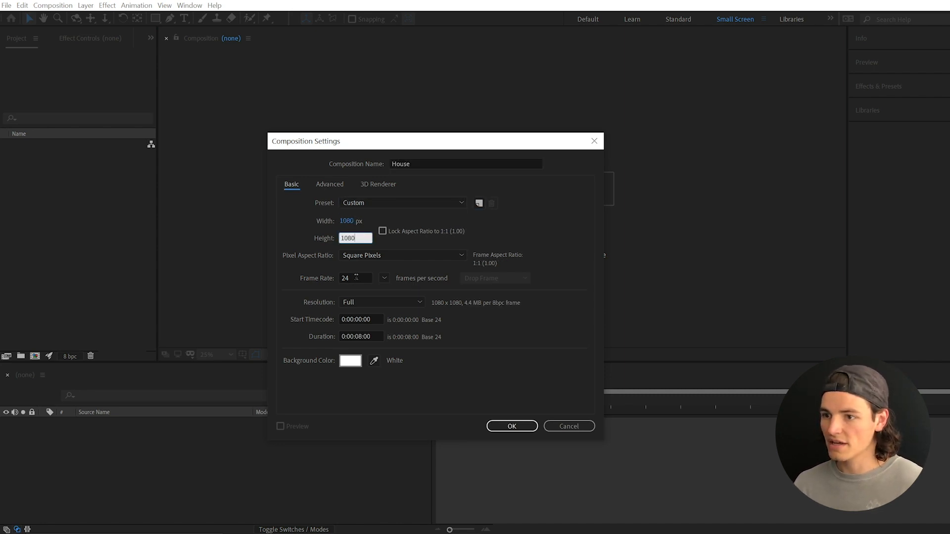
{"action": "key", "text": "Tab"}
{"action": "key", "text": "Tab"}
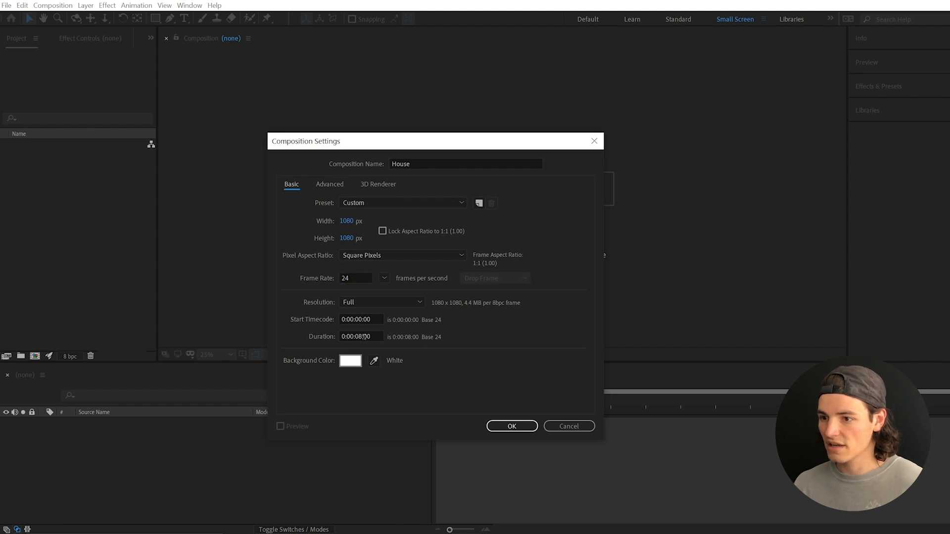
- Set the composition's duration to 0:00:04:00 and its background color to black, and create it
{"action": "left_click", "coordinate": [363, 337]}
{"action": "type", "text": "4"}
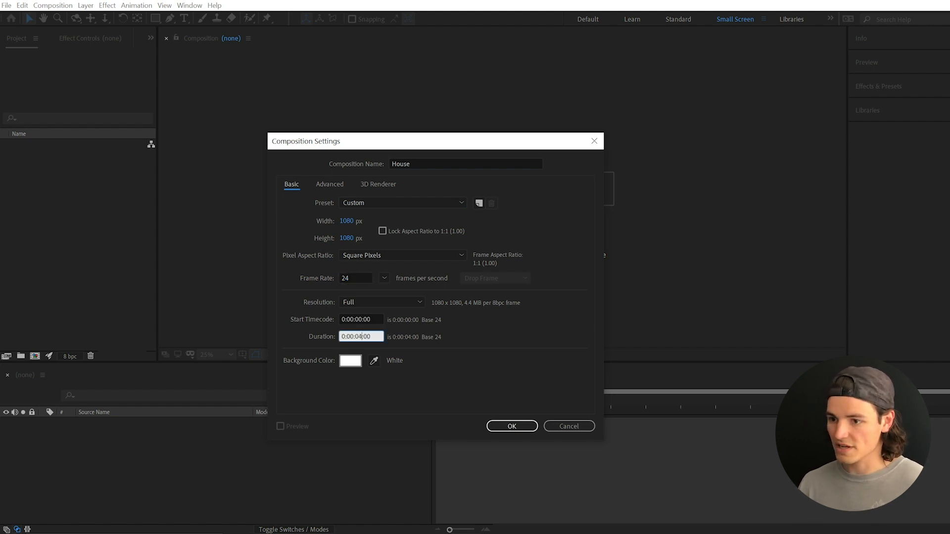
{"action": "left_click", "coordinate": [350, 361]}
{"action": "type", "text": "000000"}
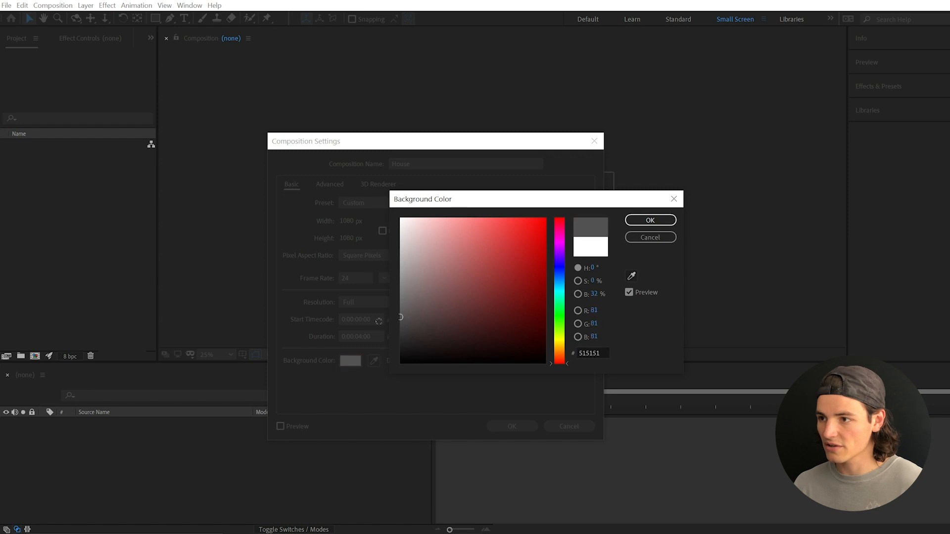
{"action": "left_click", "coordinate": [650, 221]}
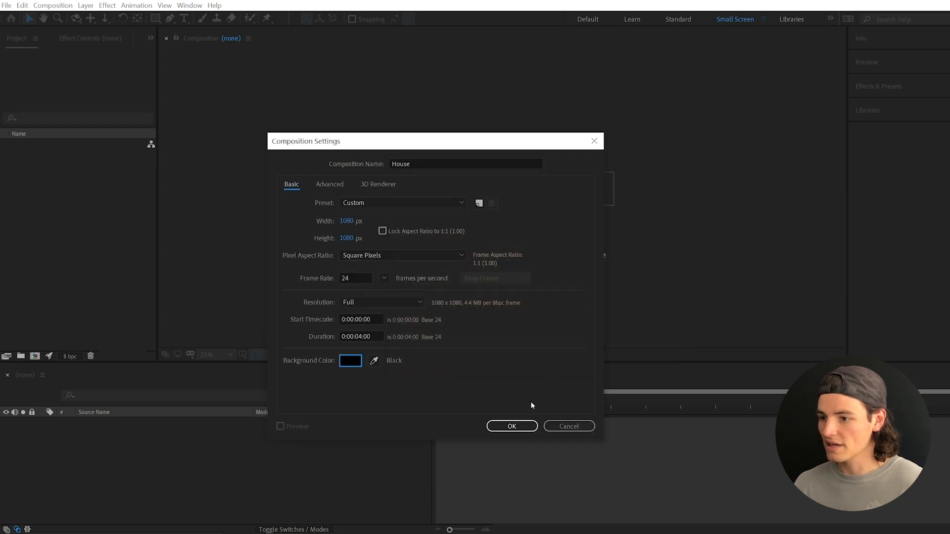
{"action": "left_click", "coordinate": [521, 426]}
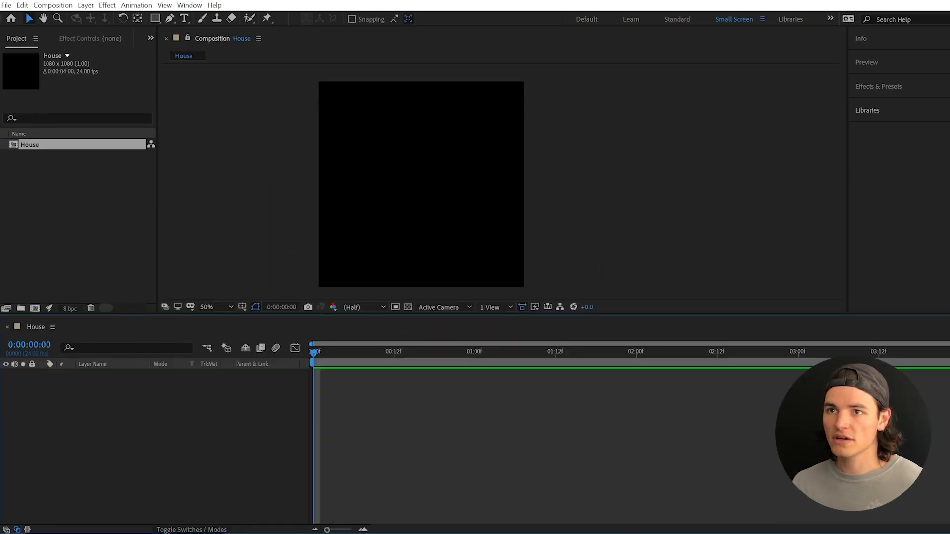
- Add a rectangle shape covering the full composition frame and fill it with a dark muted purple
{"action": "double_click", "coordinate": [155, 19]}
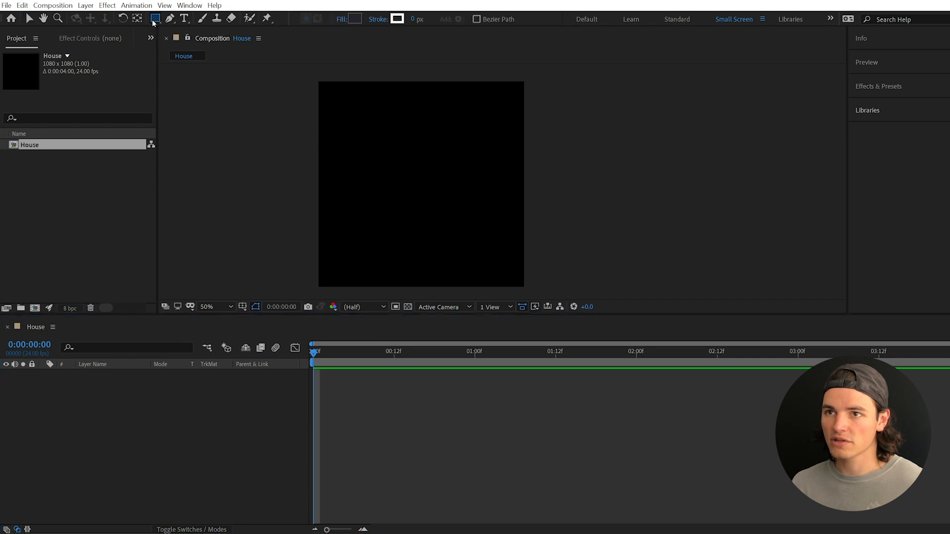
{"action": "key", "text": "v"}
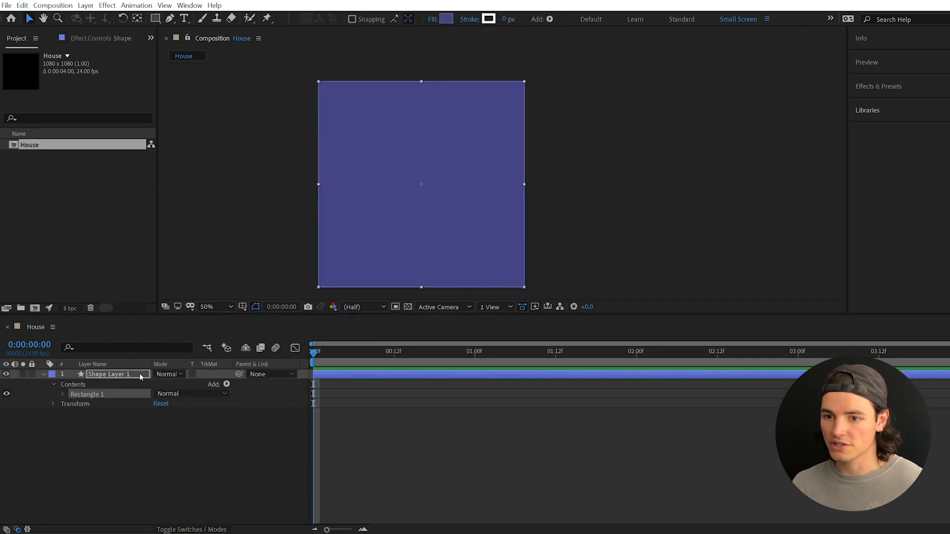
{"action": "left_click", "coordinate": [446, 20]}
{"action": "left_click_drag", "start_coordinate": [488, 298], "coordinate": [439, 315]}
{"action": "left_click", "coordinate": [659, 224]}
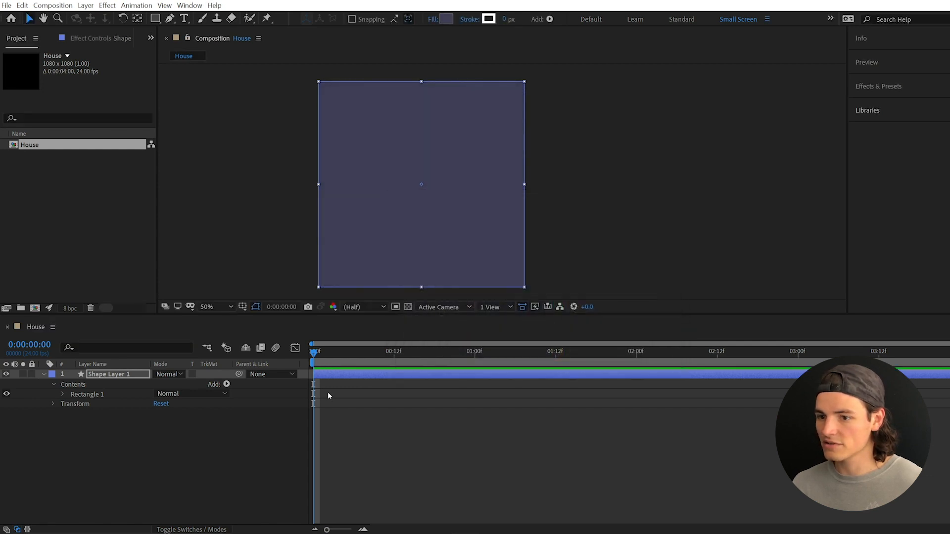
- Rename the full-frame shape layer as BG and lock it
{"action": "key", "text": "Return"}
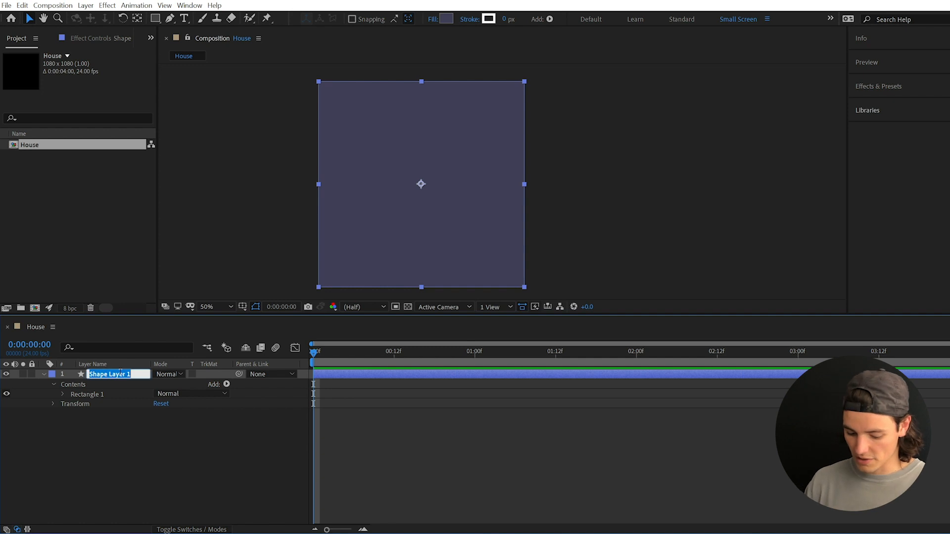
{"action": "type", "text": "BG"}
{"action": "key", "text": "Return"}
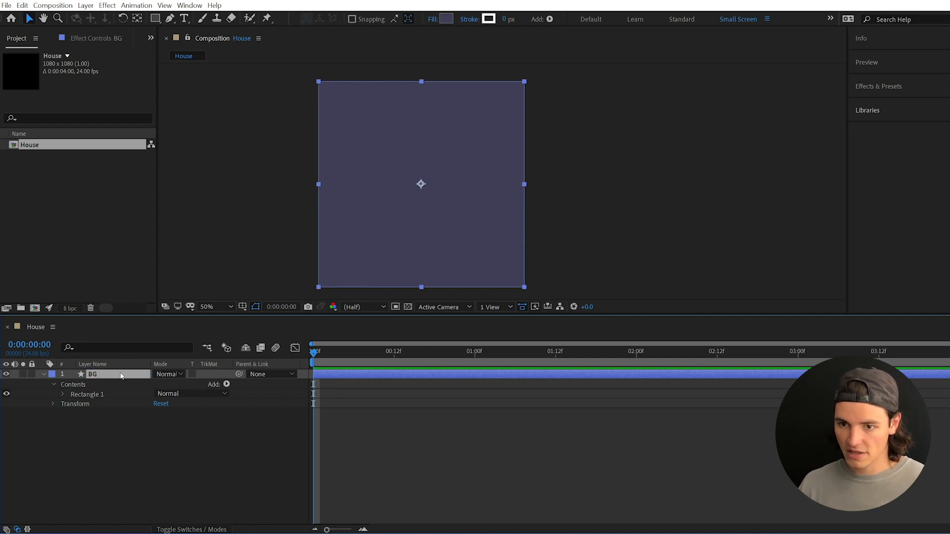
{"action": "left_click", "coordinate": [31, 374]}
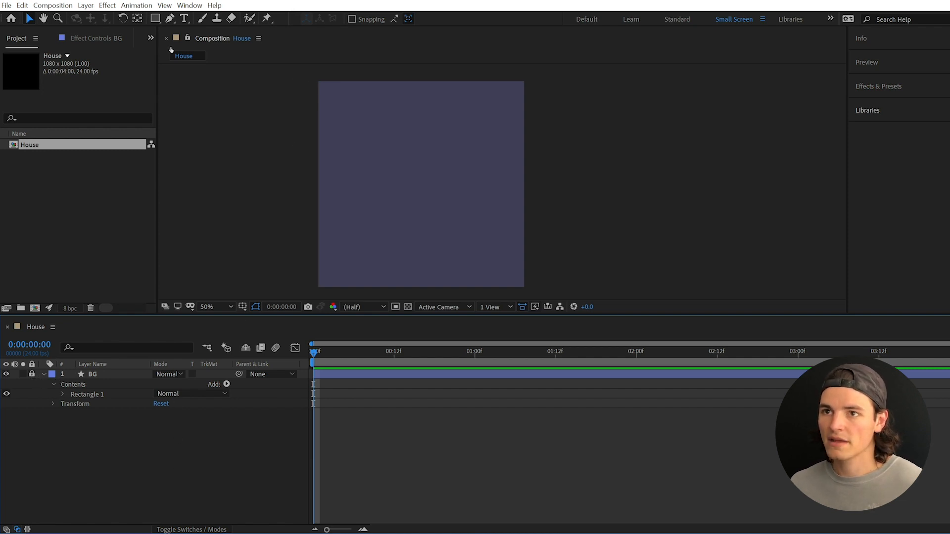
- Draw a rectangle about 334 by 430 px slightly left of the frame's center on a new shape layer, filled with light purple 8584B8
{"action": "key", "text": "q"}
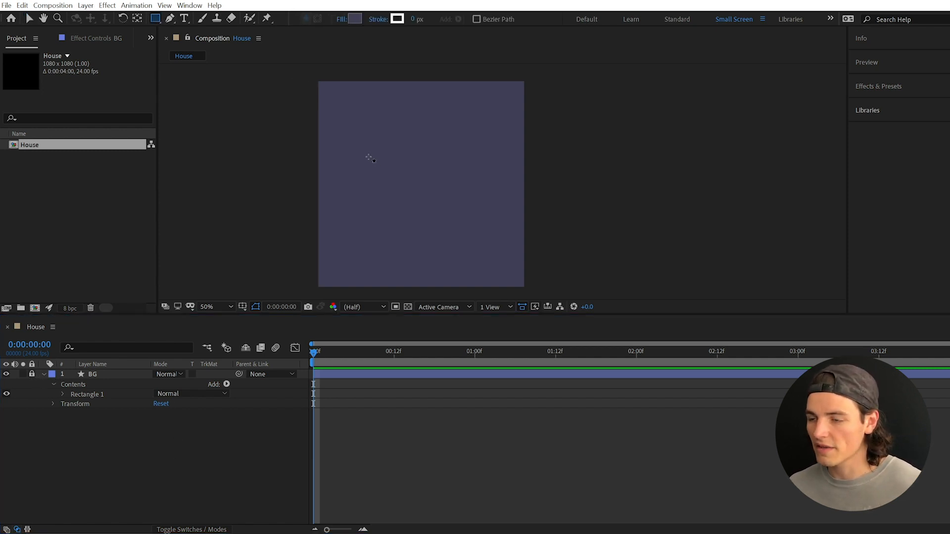
{"action": "left_click_drag", "start_coordinate": [367, 156], "coordinate": [429, 236]}
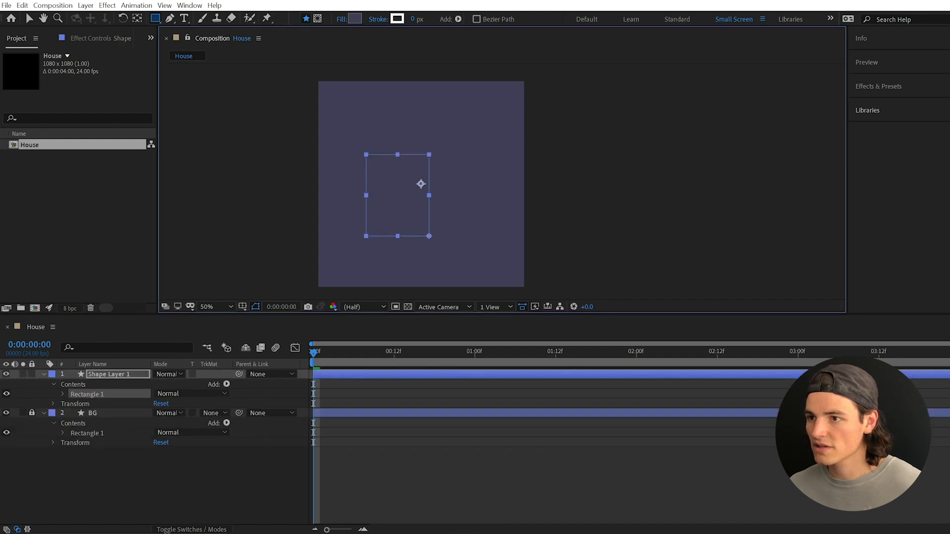
{"action": "left_click", "coordinate": [354, 18]}
{"action": "left_click_drag", "start_coordinate": [476, 265], "coordinate": [442, 257]}
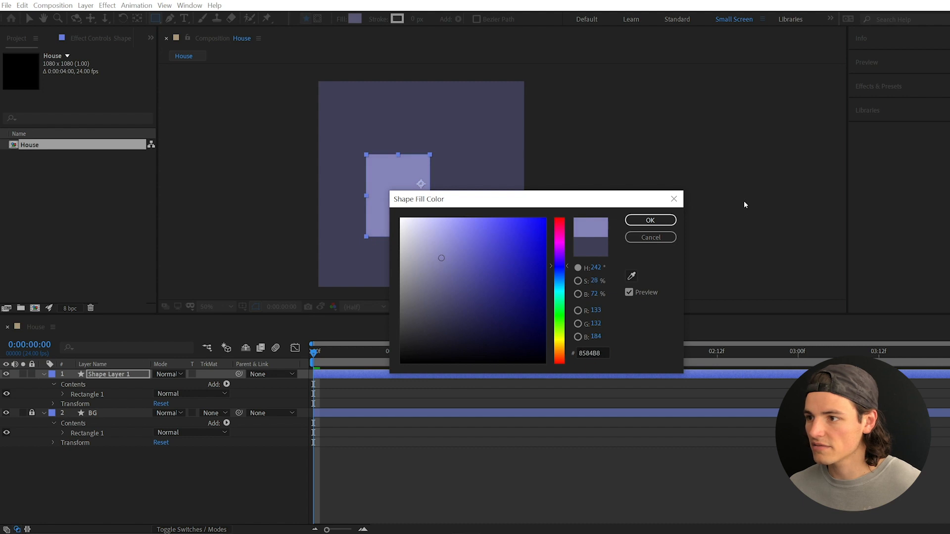
{"action": "left_click", "coordinate": [651, 220]}
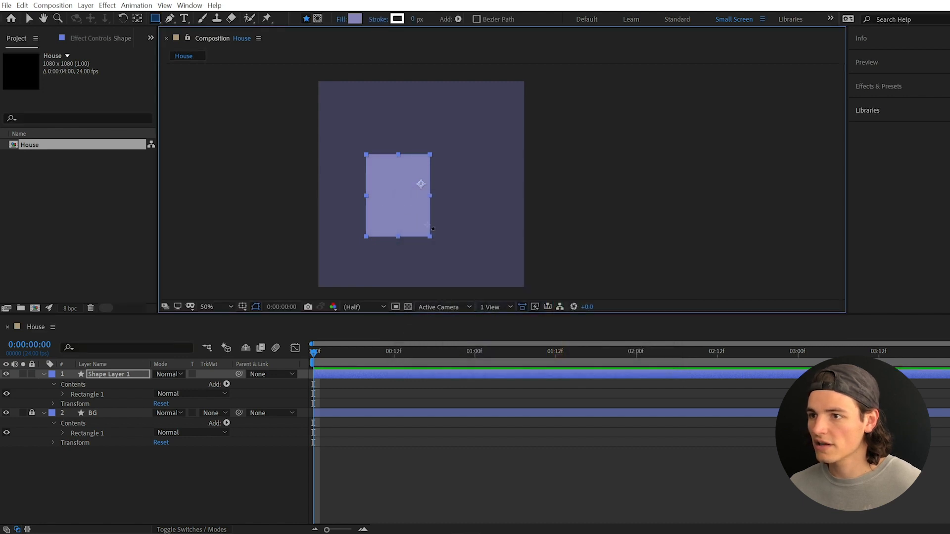
- Expand the new rectangle's path properties and set its size to 394.6 by 500.0
{"action": "scroll", "coordinate": [433, 228], "scroll_direction": "up", "scroll_amount": 2}
{"action": "left_click", "coordinate": [101, 394]}
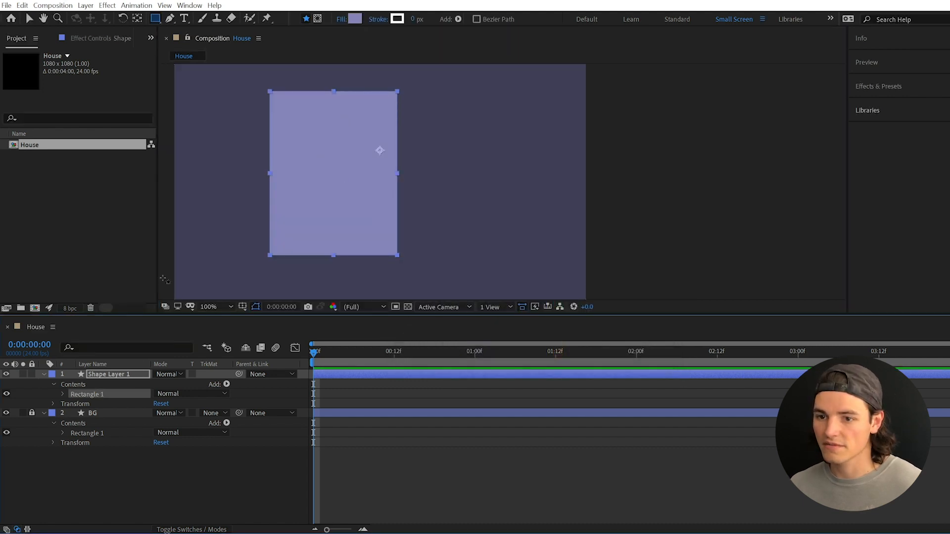
{"action": "left_click", "coordinate": [63, 394]}
{"action": "left_click", "coordinate": [88, 404]}
{"action": "left_click", "coordinate": [73, 404]}
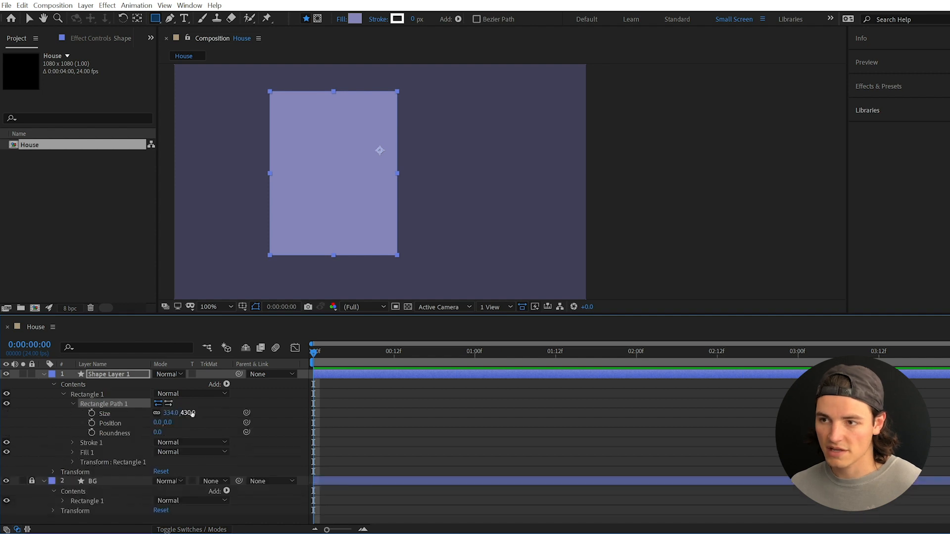
{"action": "mouse_move", "coordinate": [184, 413]}
{"action": "left_mouse_down"}
{"action": "mouse_move", "coordinate": [241, 415]}
{"action": "mouse_move", "coordinate": [165, 415]}
{"action": "left_mouse_up"}
{"action": "key", "text": "ctrl+z"}
{"action": "key", "text": "ctrl+z"}
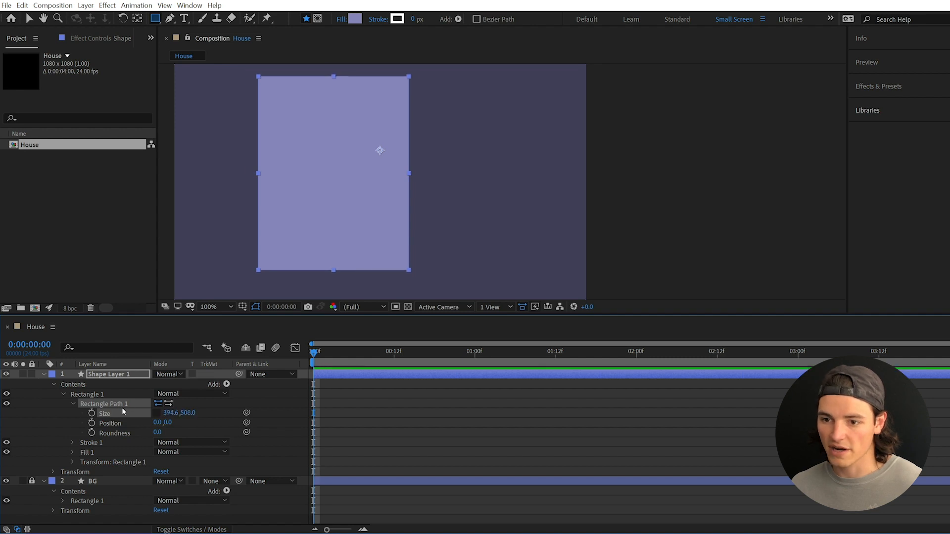
- Convert the light purple rectangle's path to a Bezier path and put its points into free transform
{"action": "right_click", "coordinate": [110, 403]}
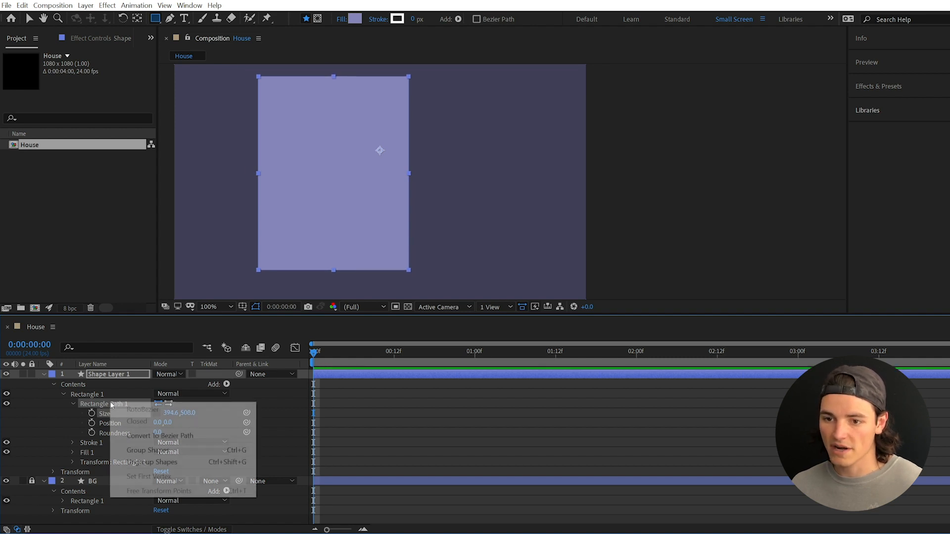
{"action": "left_click", "coordinate": [177, 436]}
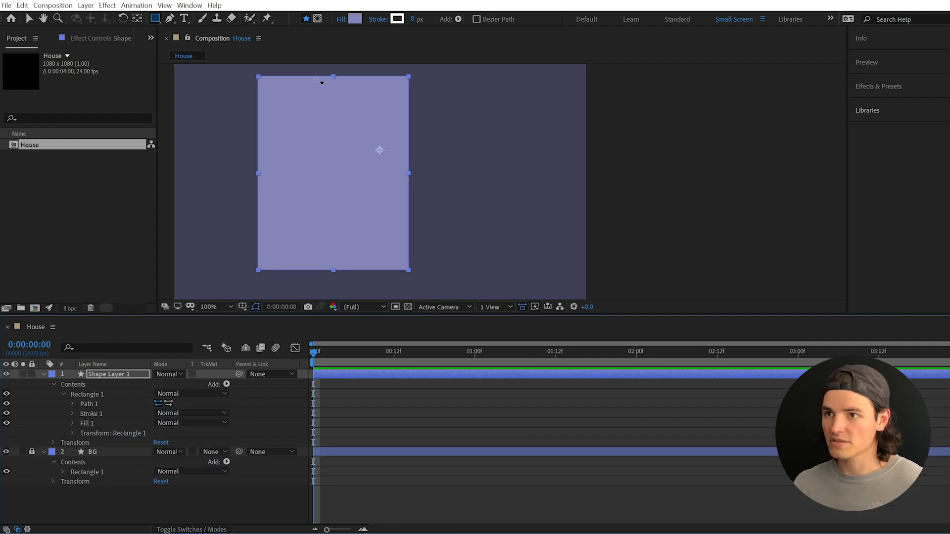
{"action": "key", "text": "v"}
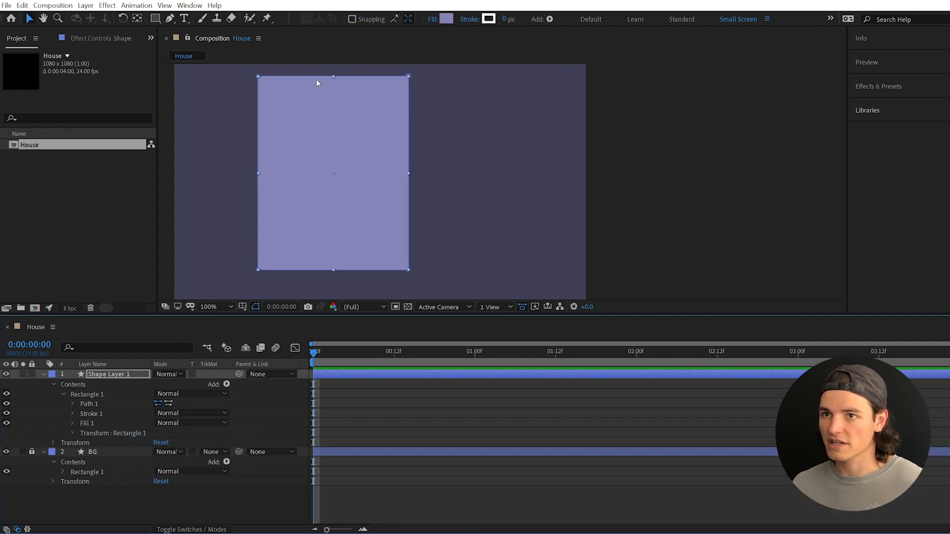
{"action": "left_click", "coordinate": [316, 77]}
{"action": "double_click", "coordinate": [318, 76]}
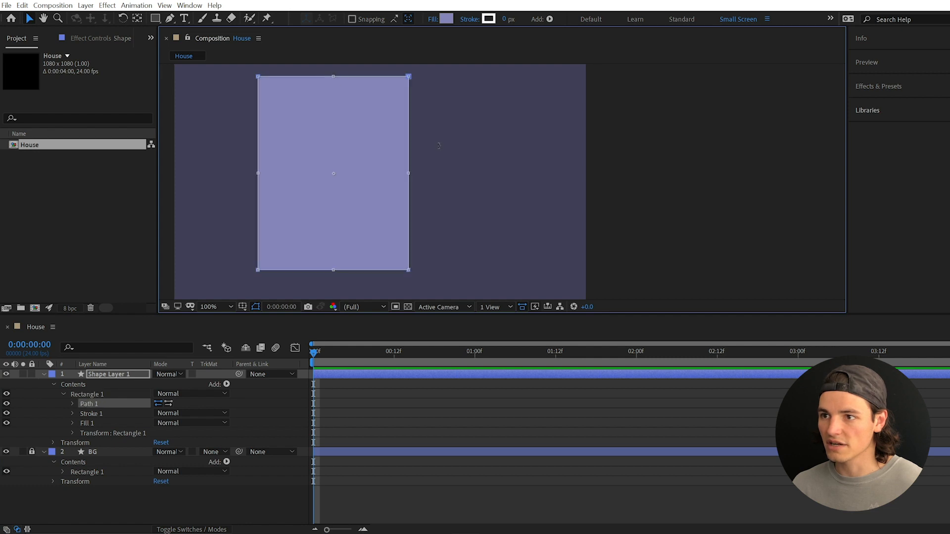
- Try moving the rectangle's lower-right corner point inward on its own, and undo the move
{"action": "double_click", "coordinate": [390, 253]}
{"action": "scroll", "coordinate": [390, 252], "scroll_direction": "down", "scroll_amount": 3}
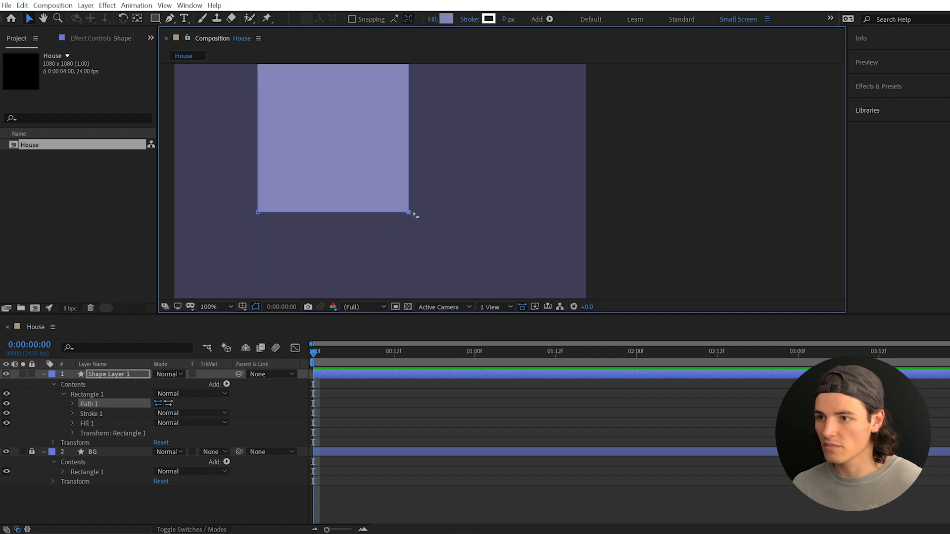
{"action": "left_click_drag", "start_coordinate": [408, 212], "coordinate": [371, 159]}
{"action": "key", "text": "ctrl+z"}
- Widen the light purple rectangle slightly by moving its right edge outward, keeping its height
{"action": "key", "text": "space"}
{"action": "left_click_drag", "start_coordinate": [408, 188], "coordinate": [424, 254]}
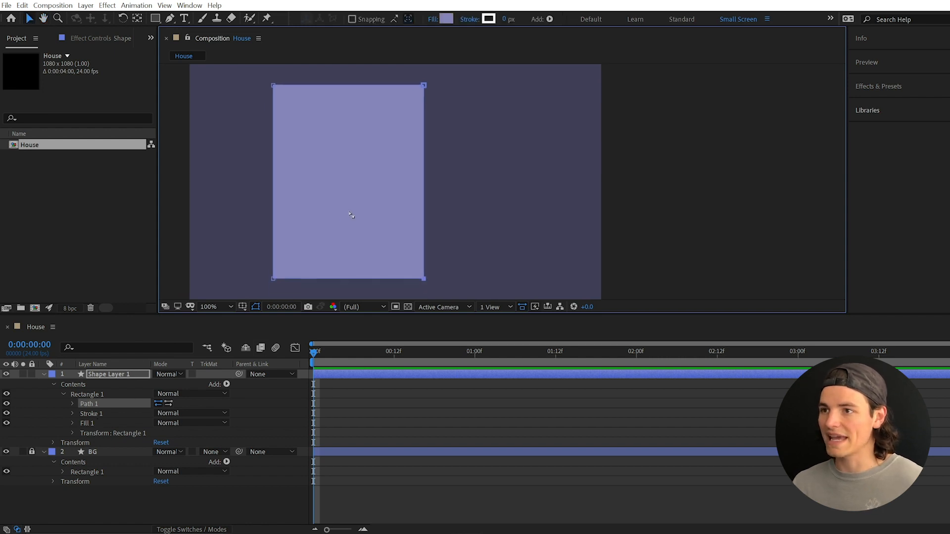
{"action": "mouse_move", "coordinate": [424, 279]}
{"action": "left_mouse_down"}
{"action": "mouse_move", "coordinate": [465, 272]}
{"action": "mouse_move", "coordinate": [423, 283]}
{"action": "mouse_move", "coordinate": [441, 282]}
{"action": "left_mouse_up"}
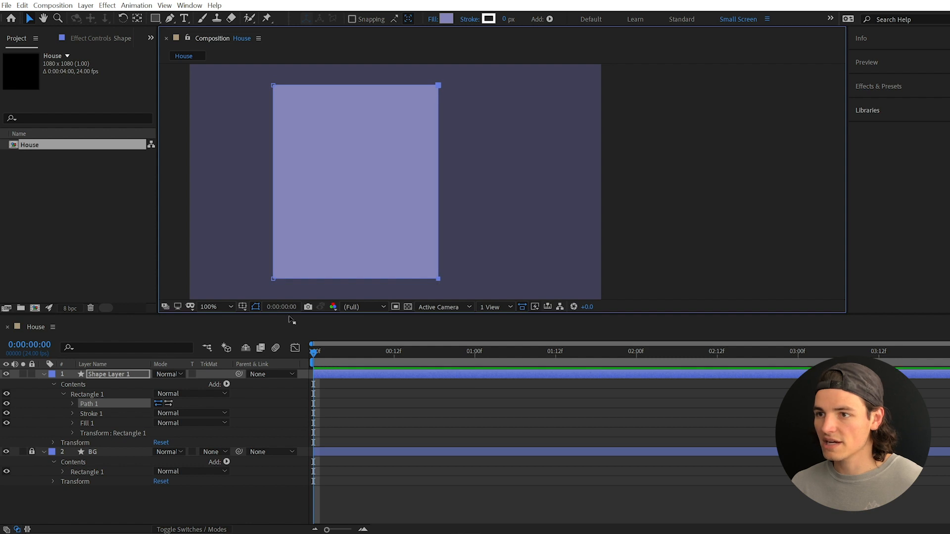
- Rename the light purple rectangle's shape group as front
{"action": "left_click", "coordinate": [91, 394]}
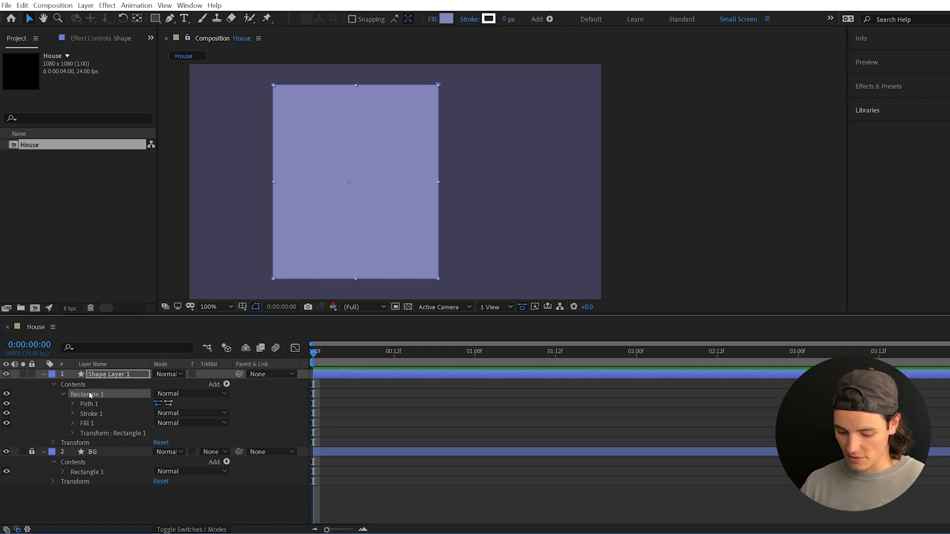
{"action": "key", "text": "Return"}
{"action": "type", "text": "front"}
{"action": "key", "text": "Return"}
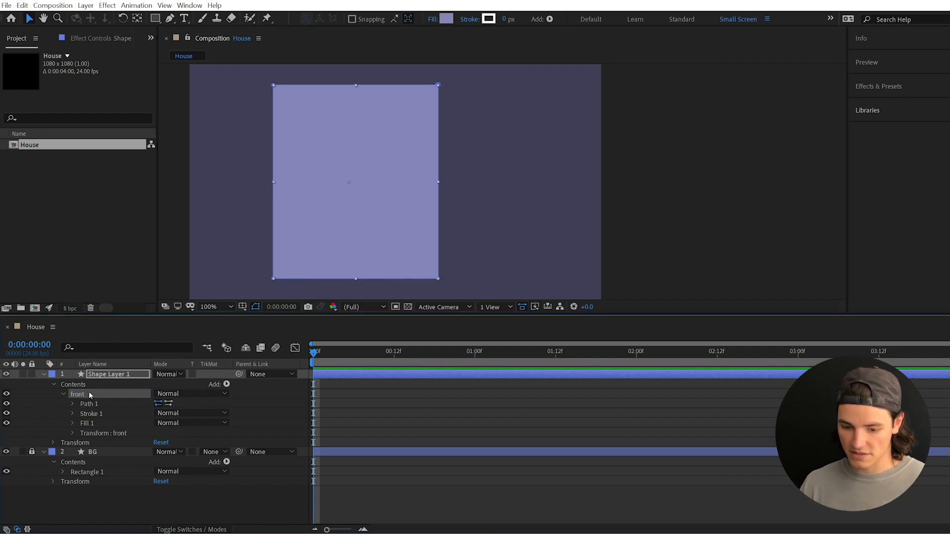
- Duplicate the front group, place the copy flush against the original's right edge, and narrow it to about half its width
{"action": "key", "text": "ctrl+d"}
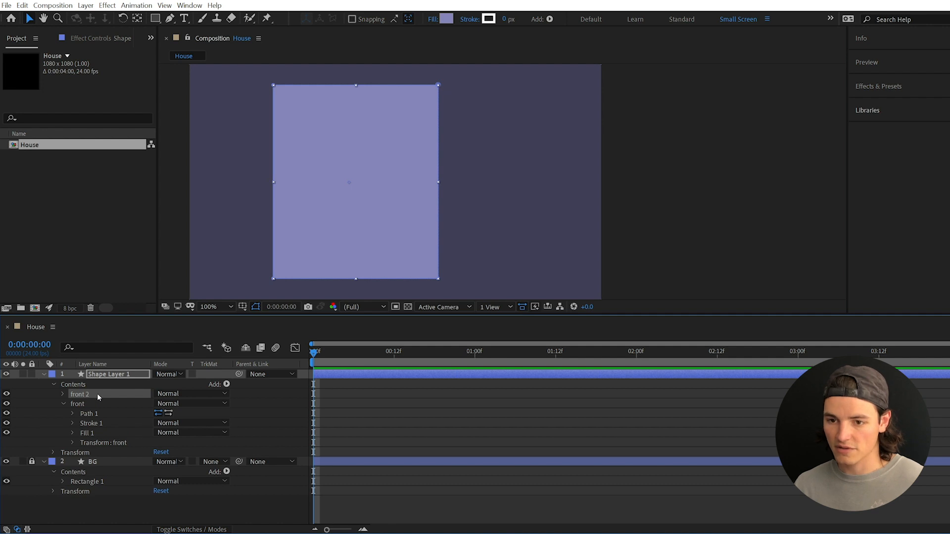
{"action": "left_click_drag", "start_coordinate": [339, 225], "coordinate": [504, 228]}
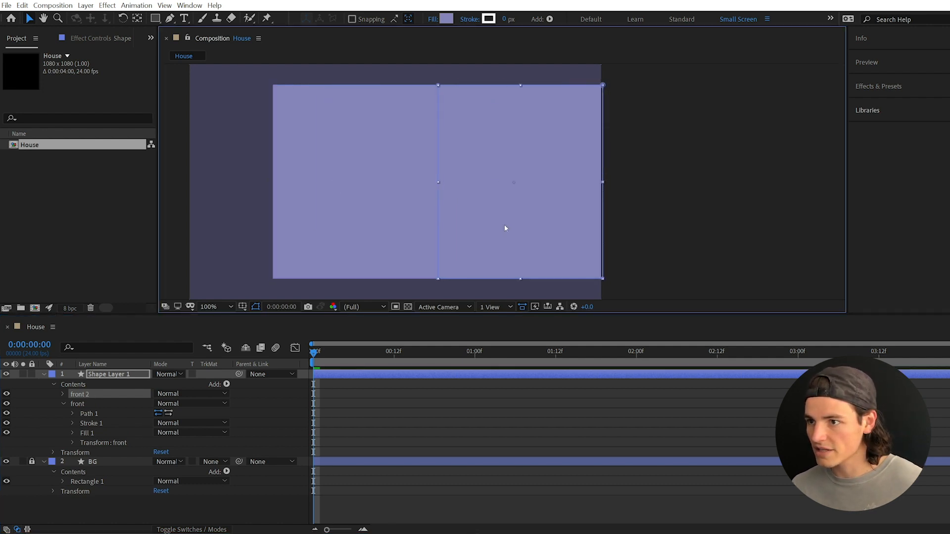
{"action": "left_click", "coordinate": [603, 199]}
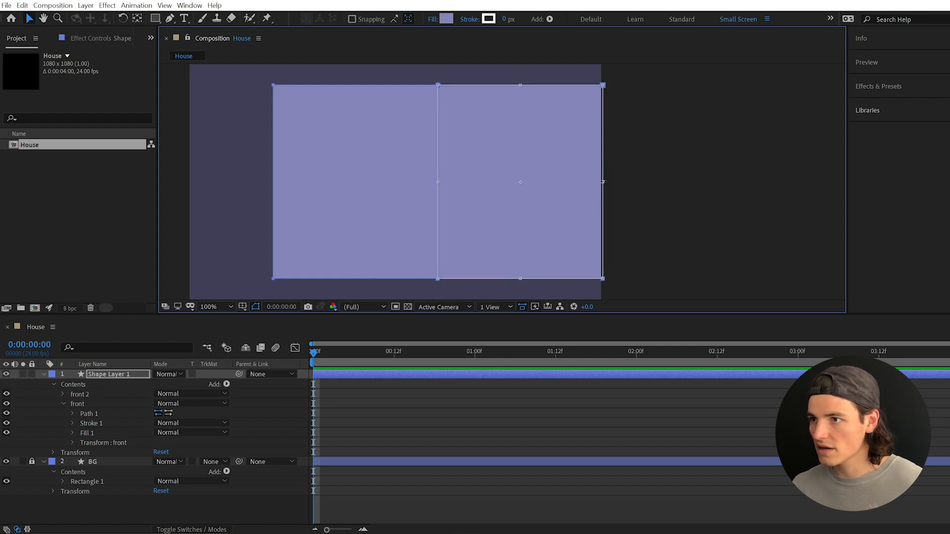
{"action": "left_click_drag", "start_coordinate": [603, 182], "coordinate": [517, 184]}
- Change the fill of the narrow wall copy beside the front wall to a dark navy purple
{"action": "left_click", "coordinate": [446, 18]}
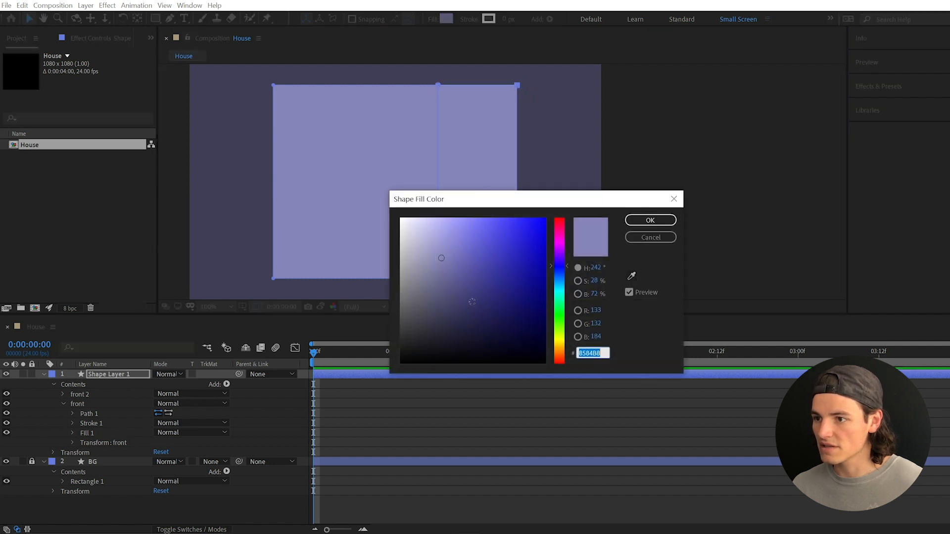
{"action": "mouse_move", "coordinate": [457, 281]}
{"action": "left_mouse_down"}
{"action": "mouse_move", "coordinate": [477, 299]}
{"action": "mouse_move", "coordinate": [470, 315]}
{"action": "left_mouse_up"}
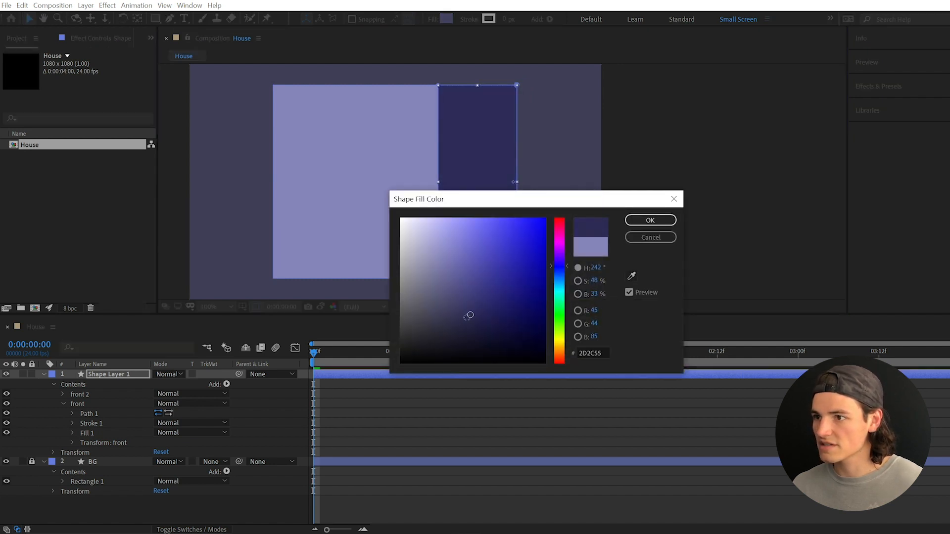
{"action": "left_click", "coordinate": [650, 220]}
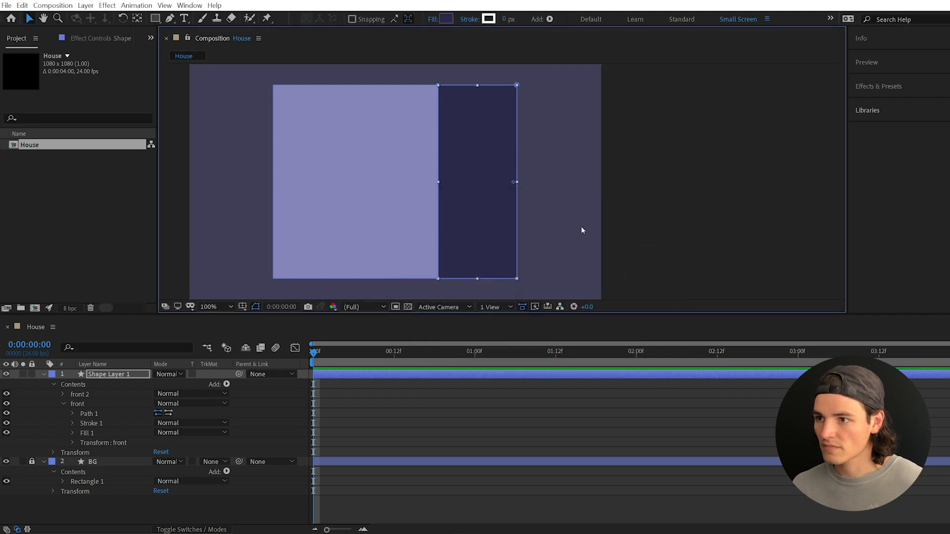
- Rename the dark wall's shape group as side
{"action": "left_click", "coordinate": [79, 395]}
{"action": "key", "text": "Return"}
{"action": "type", "text": "side"}
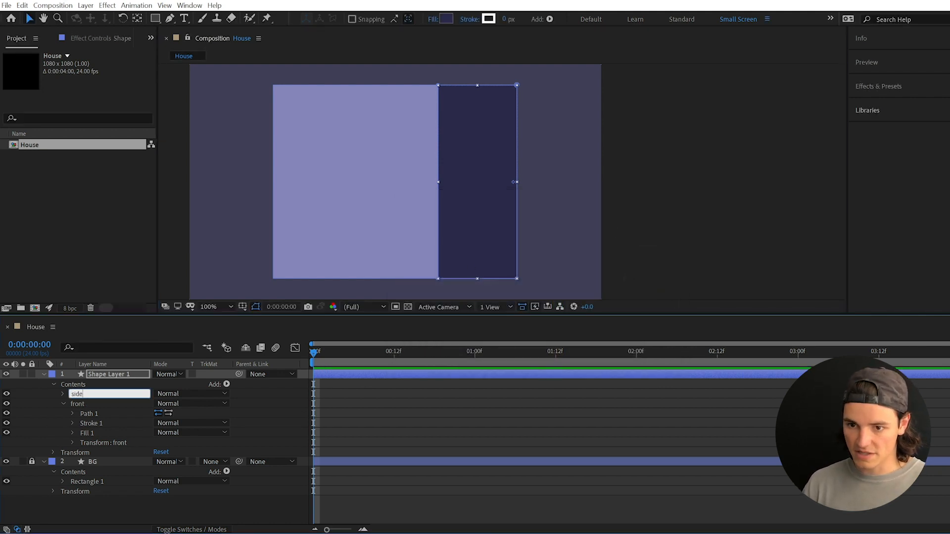
{"action": "key", "text": "Return"}
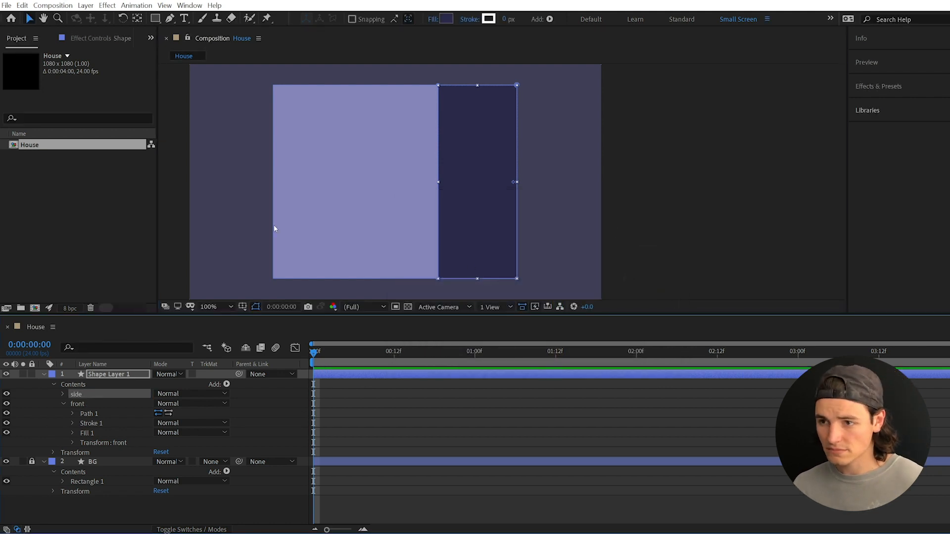
- Duplicate the front shape group and rename the copy front roof
{"action": "key", "text": "comma"}
{"action": "key", "text": "comma"}
{"action": "left_click_drag", "start_coordinate": [429, 214], "coordinate": [405, 225]}
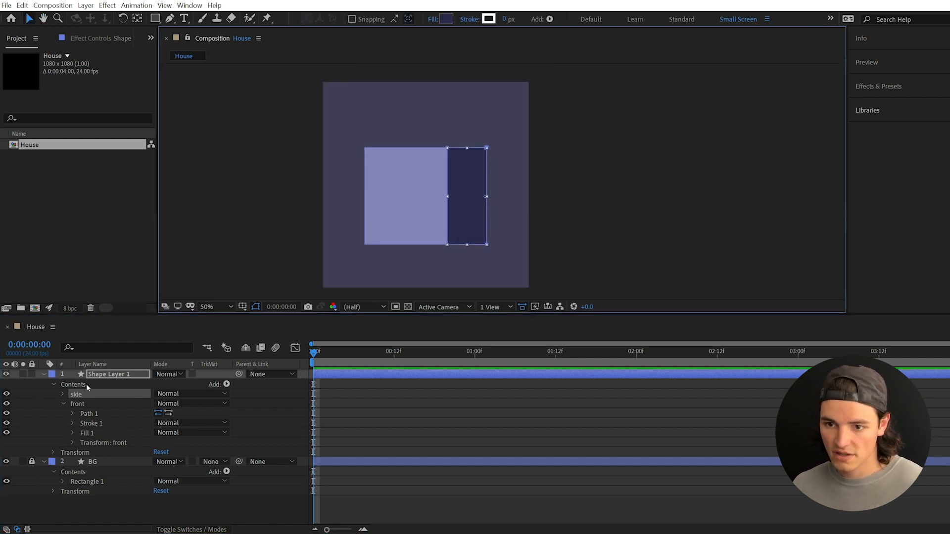
{"action": "left_click", "coordinate": [86, 384]}
{"action": "left_click", "coordinate": [79, 395]}
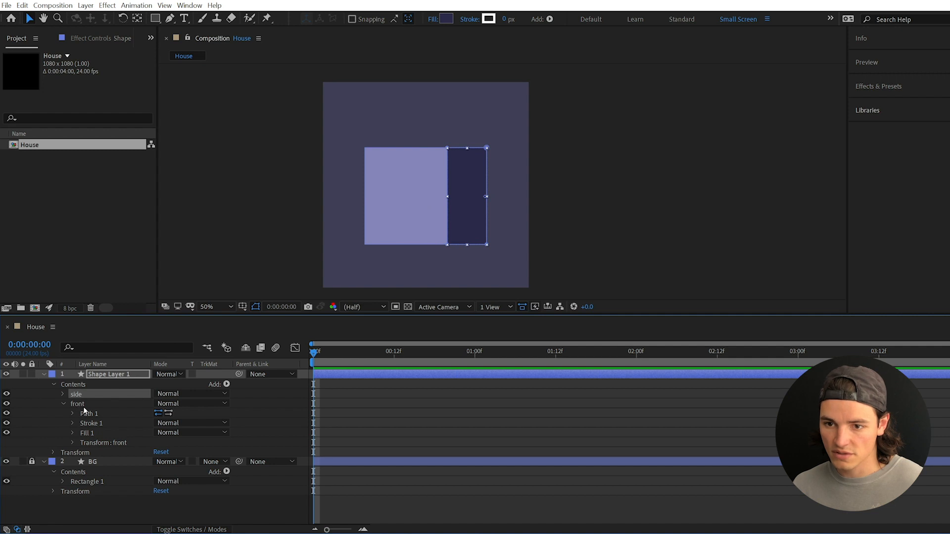
{"action": "left_click", "coordinate": [78, 404]}
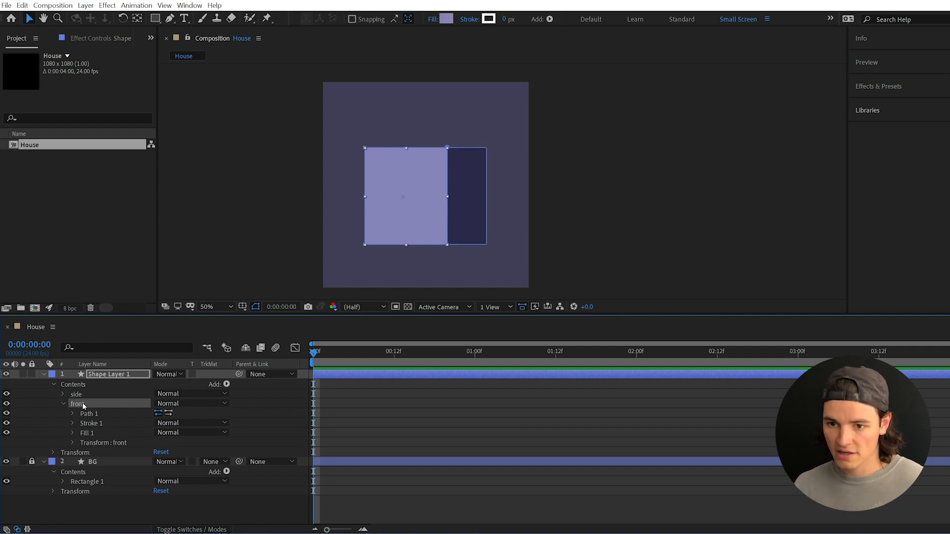
{"action": "key", "text": "ctrl+d"}
{"action": "key", "text": "Return"}
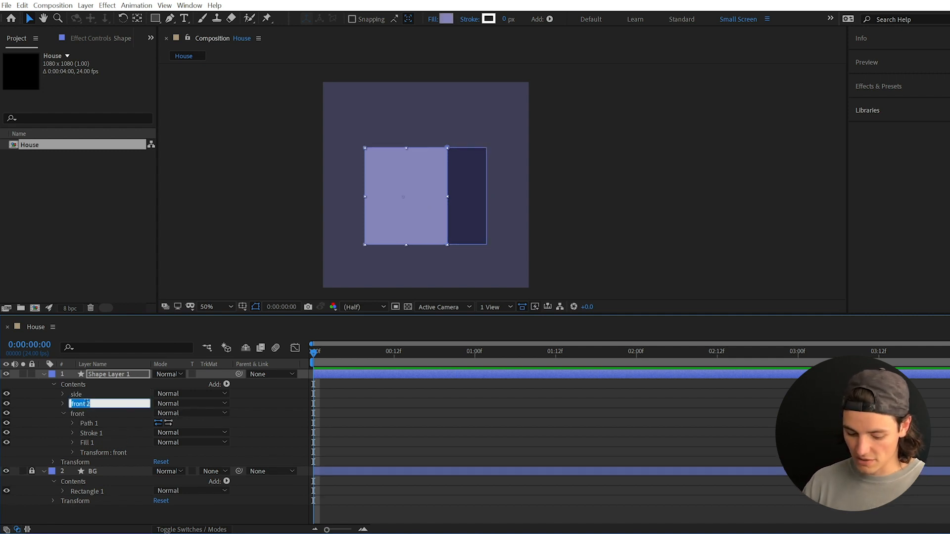
{"action": "type", "text": "front roof"}
{"action": "key", "text": "Return"}
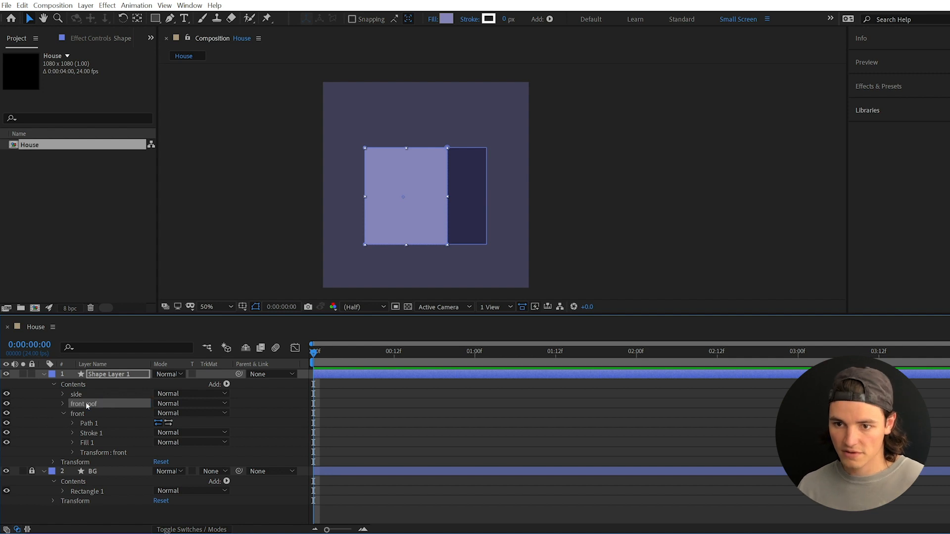
- Move the front roof group above side, and flip its path upward so the rectangle stands on the front wall's top edge
{"action": "left_click_drag", "start_coordinate": [86, 406], "coordinate": [90, 394]}
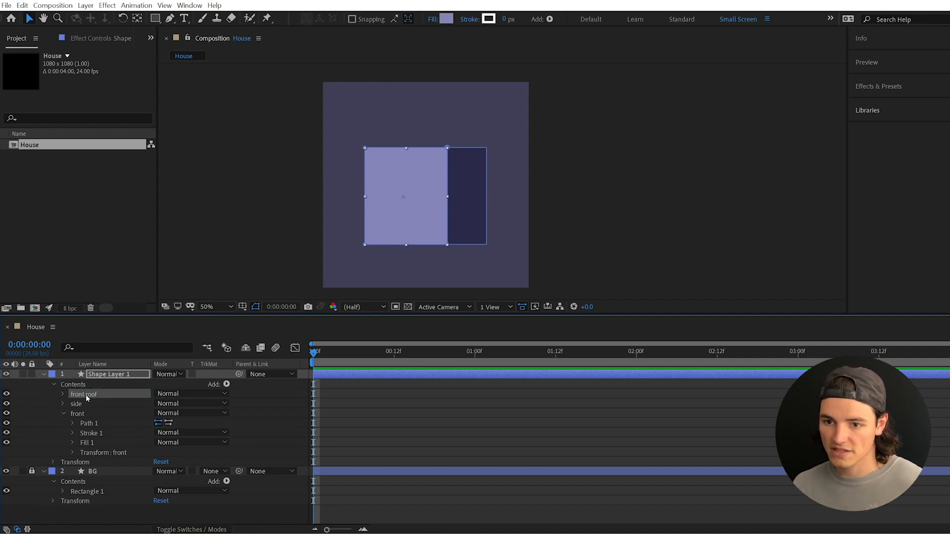
{"action": "left_click", "coordinate": [61, 394]}
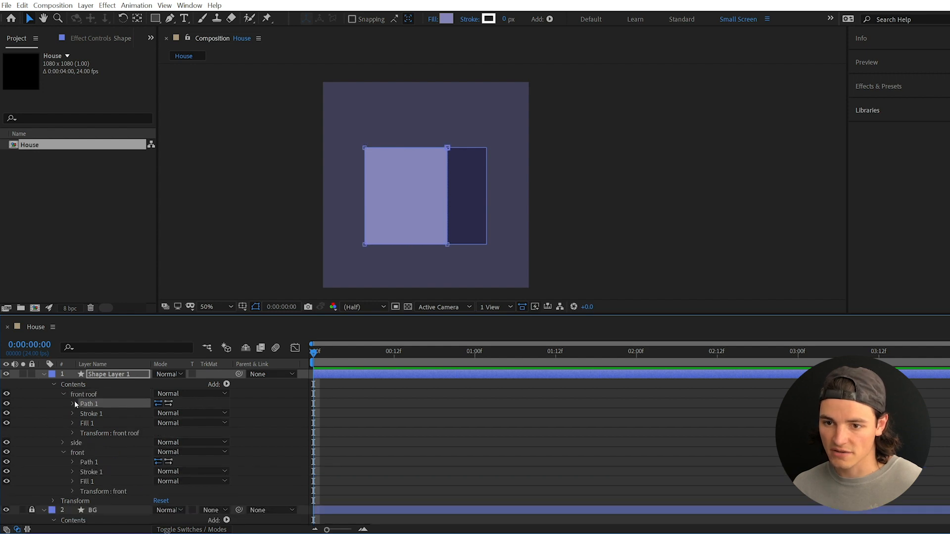
{"action": "left_click", "coordinate": [73, 404]}
{"action": "left_click", "coordinate": [112, 414]}
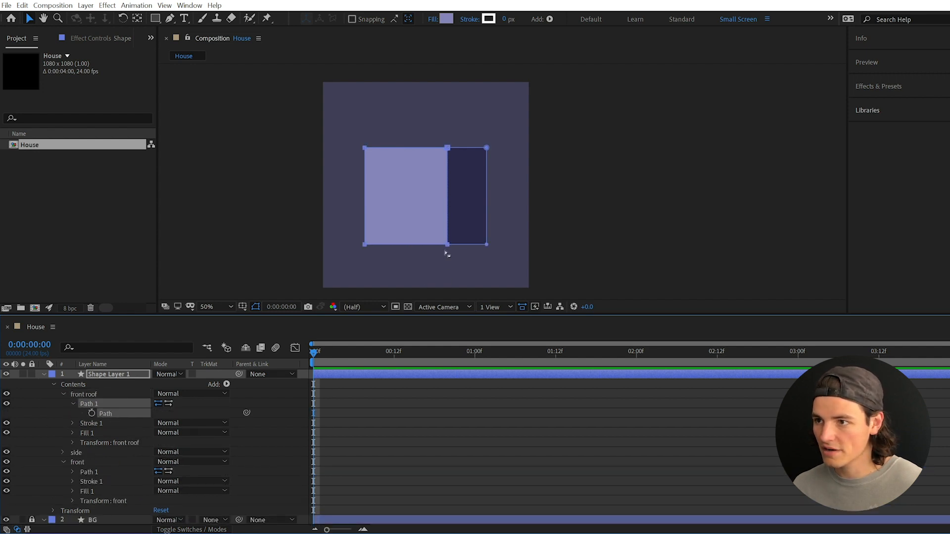
{"action": "double_click", "coordinate": [364, 245]}
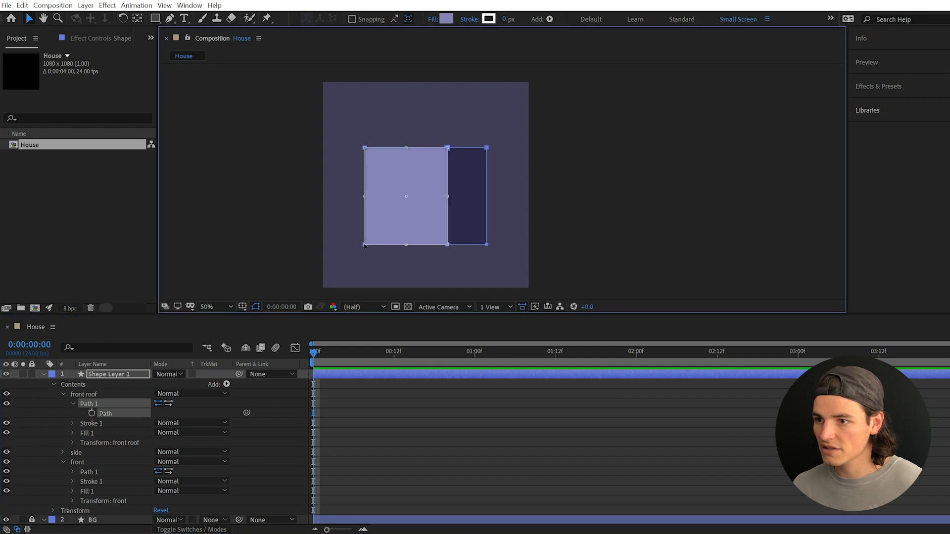
{"action": "left_click_drag", "start_coordinate": [416, 245], "coordinate": [424, 107]}
- Turn the front roof rectangle into a triangle by adding a point midway along its top edge and removing both upper corners
{"action": "scroll", "coordinate": [424, 108], "scroll_direction": "up", "scroll_amount": 2}
{"action": "scroll", "coordinate": [382, 184], "scroll_direction": "up", "scroll_amount": 5}
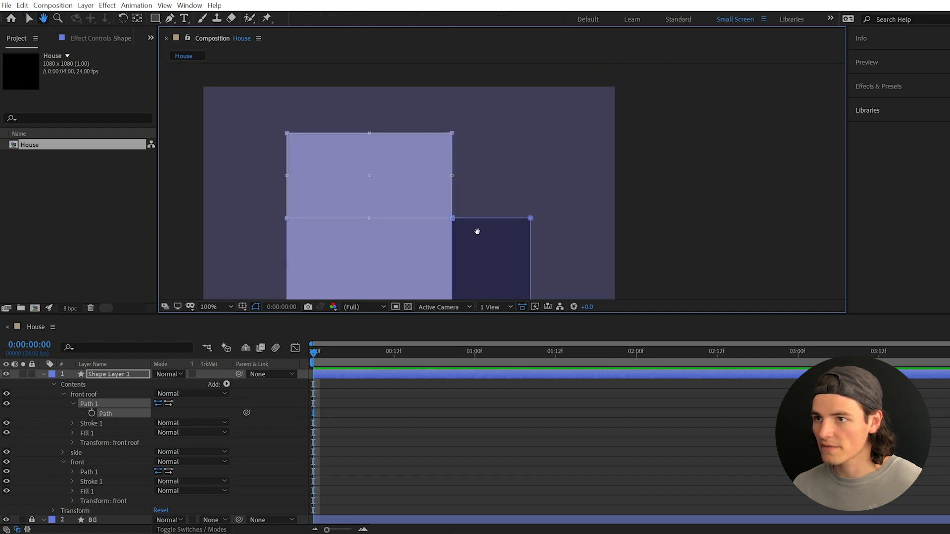
{"action": "scroll", "coordinate": [374, 159], "scroll_direction": "up", "scroll_amount": 3}
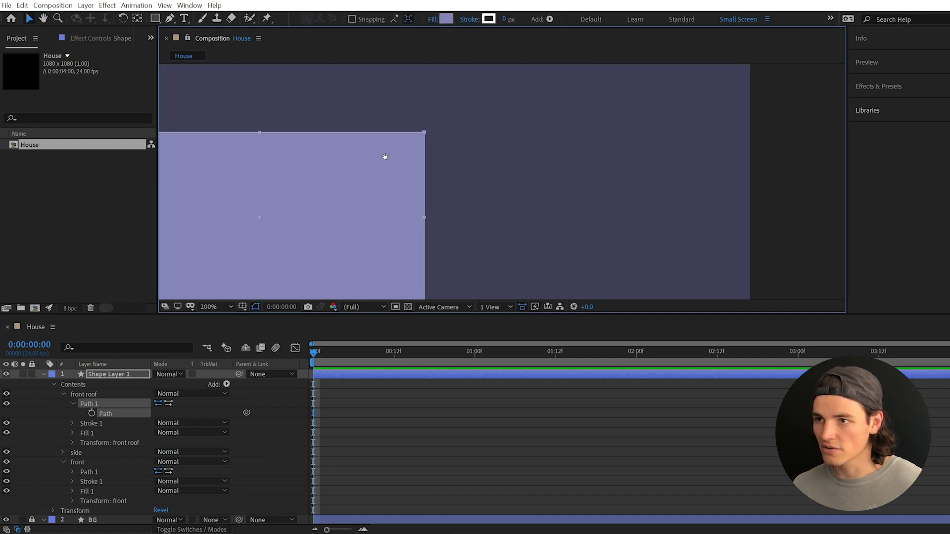
{"action": "left_click_drag", "start_coordinate": [384, 155], "coordinate": [562, 133]}
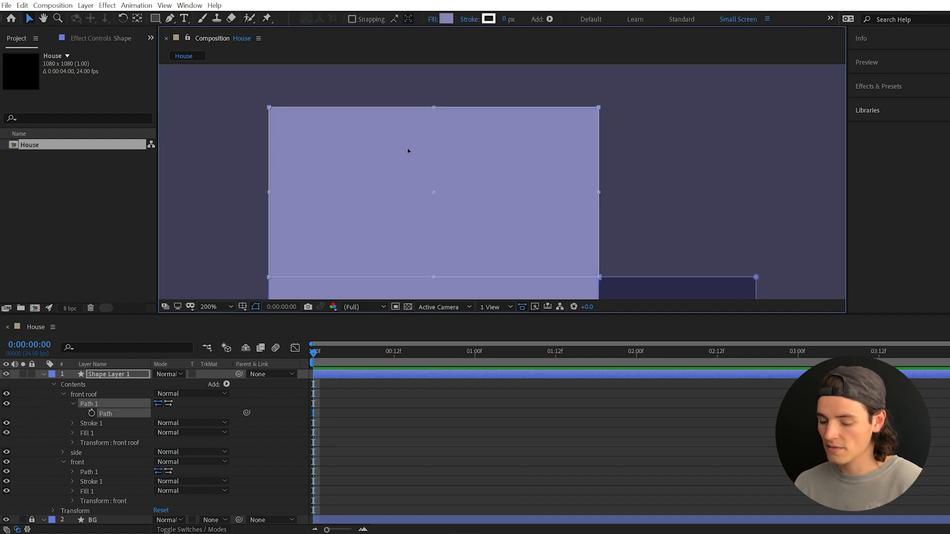
{"action": "key", "text": "g"}
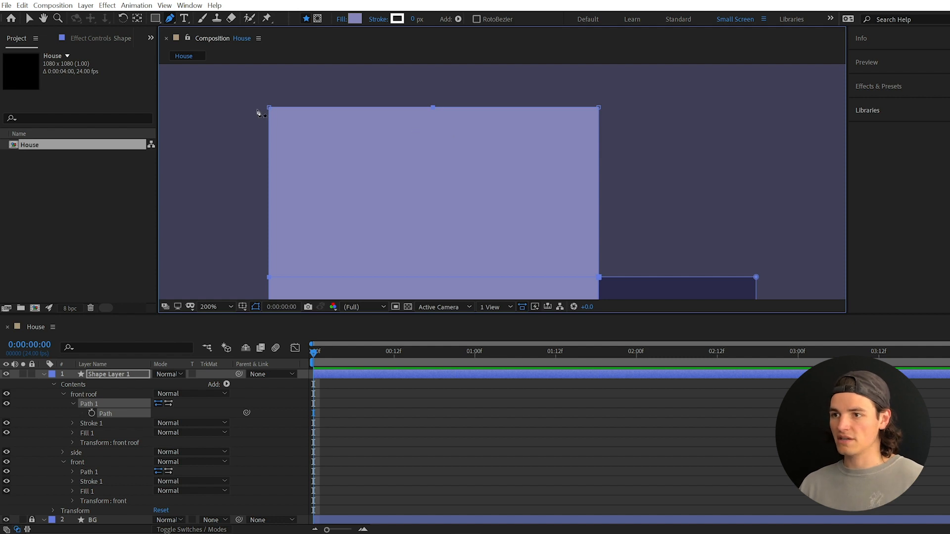
{"action": "key", "text": "v"}
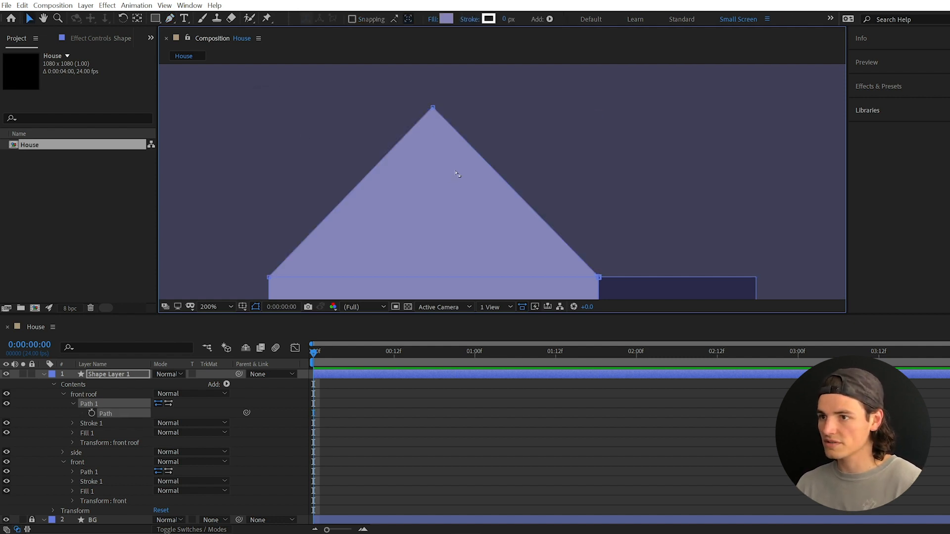
- Change the front roof's fill to the lighter purple A8A6DB
{"action": "left_click_drag", "start_coordinate": [442, 182], "coordinate": [353, 139]}
{"action": "scroll", "coordinate": [358, 141], "scroll_direction": "down", "scroll_amount": 1}
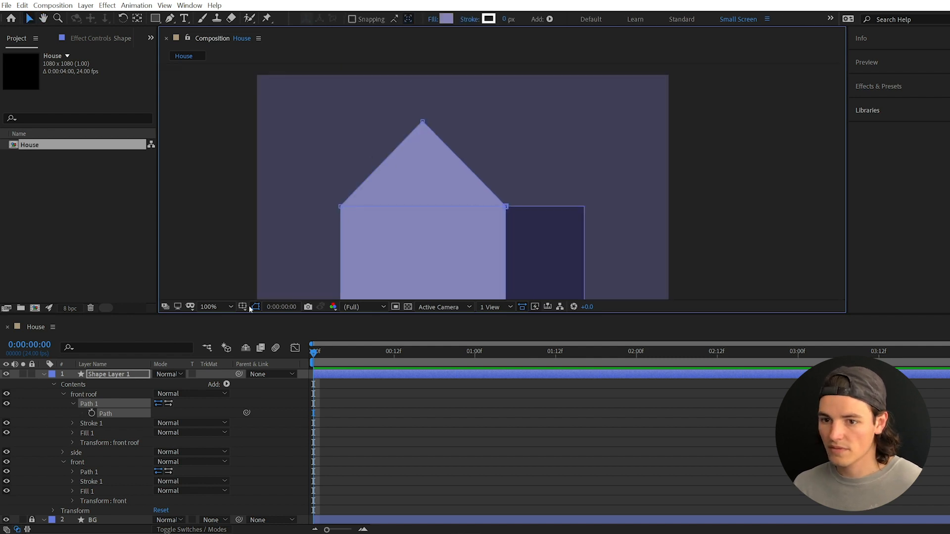
{"action": "left_click", "coordinate": [446, 19]}
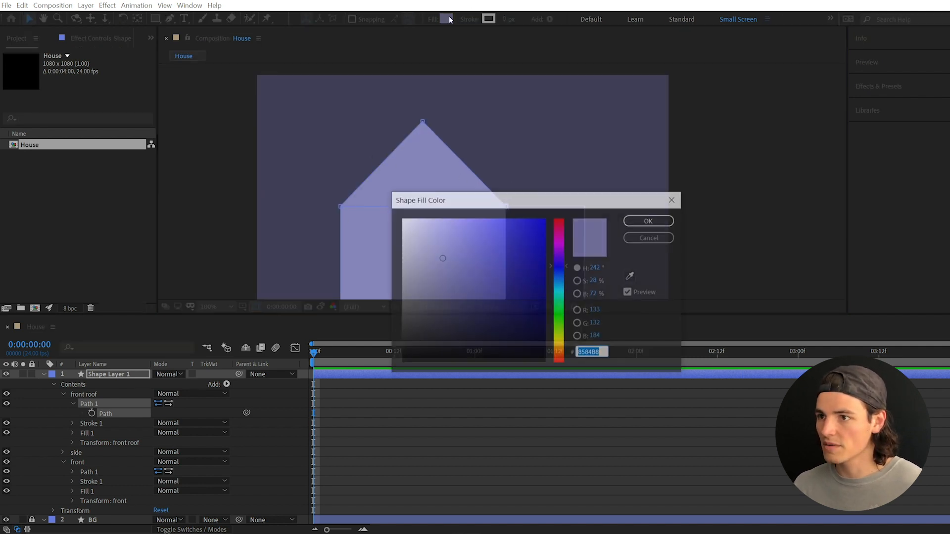
{"action": "left_click_drag", "start_coordinate": [439, 250], "coordinate": [436, 239]}
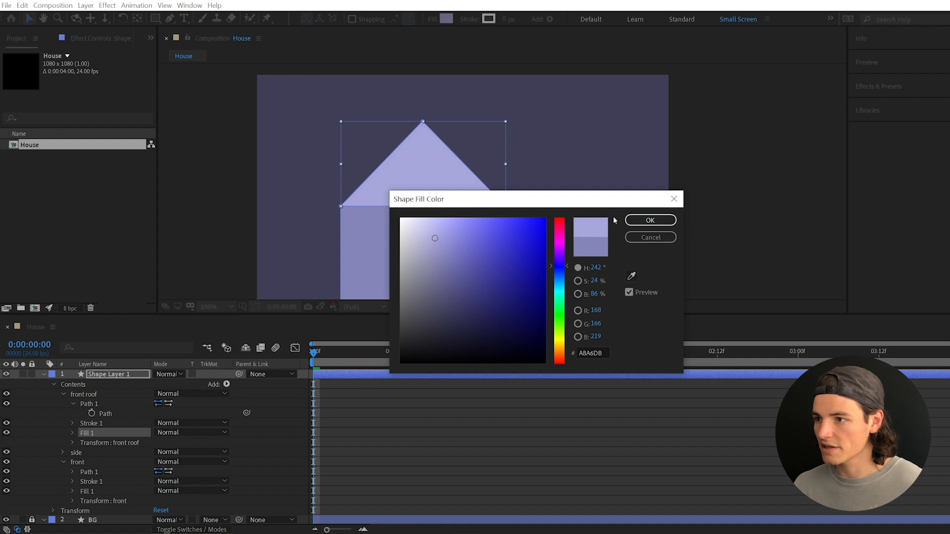
{"action": "left_click", "coordinate": [650, 220]}
- Duplicate the side group and flip the copy's path upward so it forms a shorter block on top of the side wall
{"action": "left_click_drag", "start_coordinate": [568, 227], "coordinate": [463, 224]}
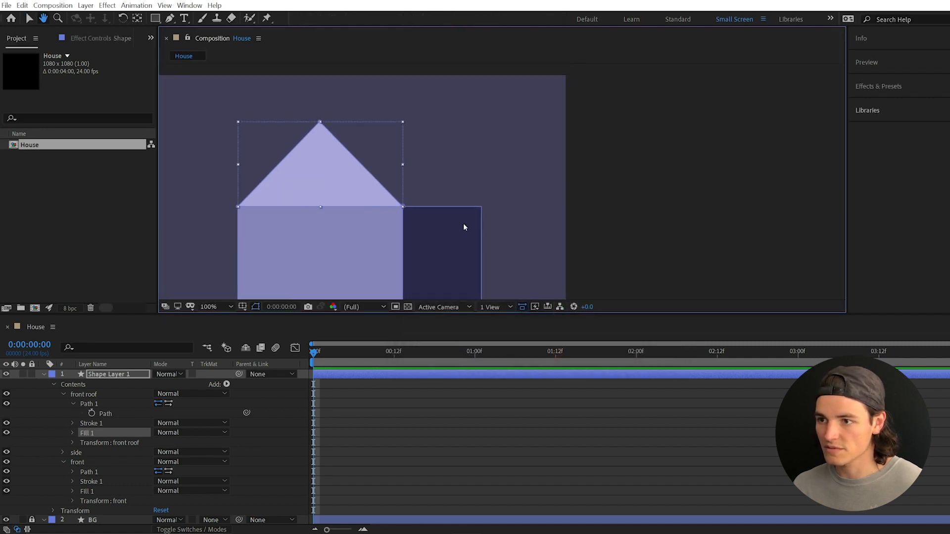
{"action": "left_click", "coordinate": [78, 454]}
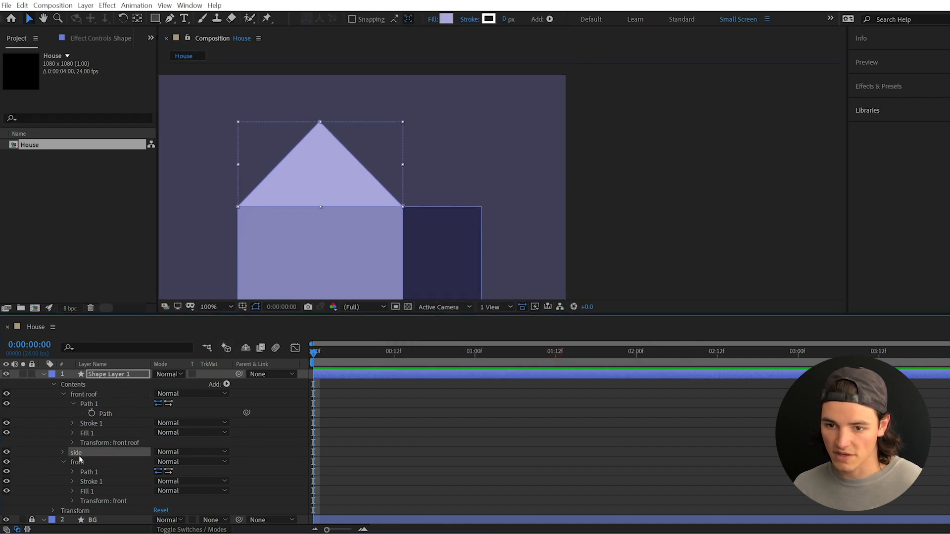
{"action": "key", "text": "ctrl+d"}
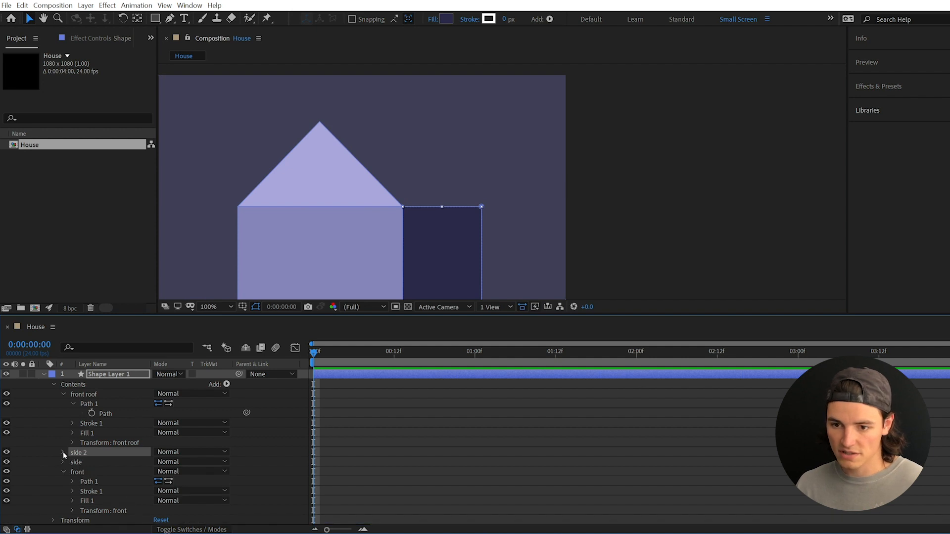
{"action": "left_click", "coordinate": [63, 452]}
{"action": "left_click", "coordinate": [94, 463]}
{"action": "left_click", "coordinate": [72, 462]}
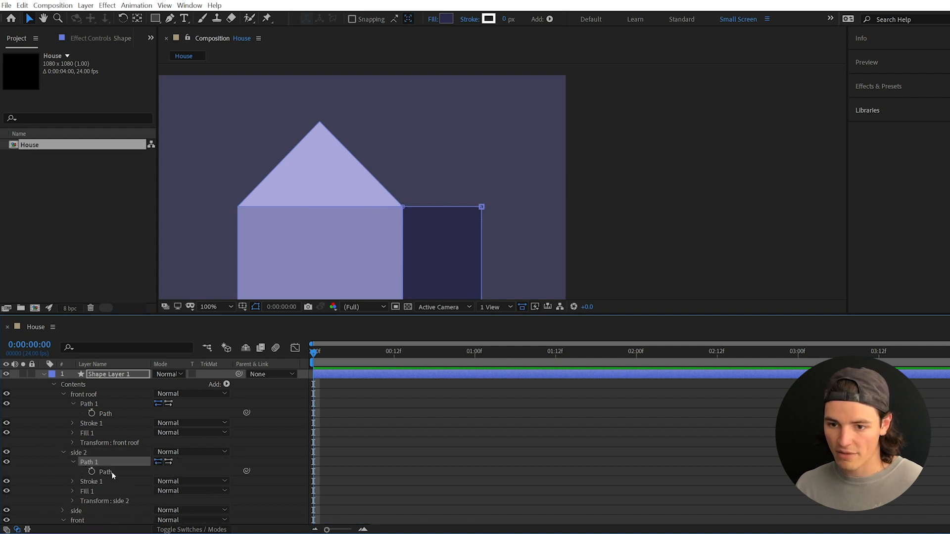
{"action": "left_click", "coordinate": [101, 472]}
{"action": "scroll", "coordinate": [457, 218], "scroll_direction": "down", "scroll_amount": 4}
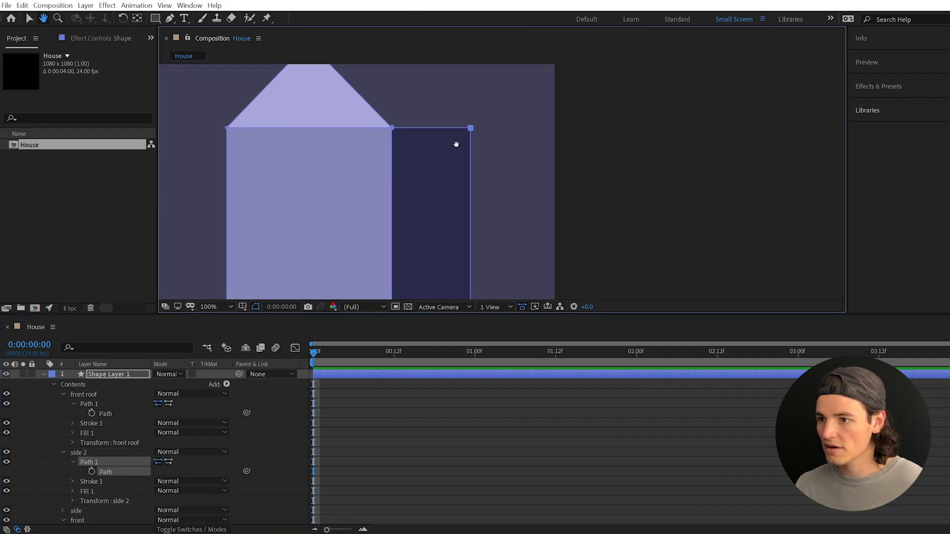
{"action": "double_click", "coordinate": [471, 223]}
{"action": "mouse_move", "coordinate": [472, 271]}
{"action": "left_mouse_down"}
{"action": "mouse_move", "coordinate": [479, 195]}
{"action": "mouse_move", "coordinate": [467, 275]}
{"action": "left_mouse_up"}
{"action": "key", "text": "comma"}
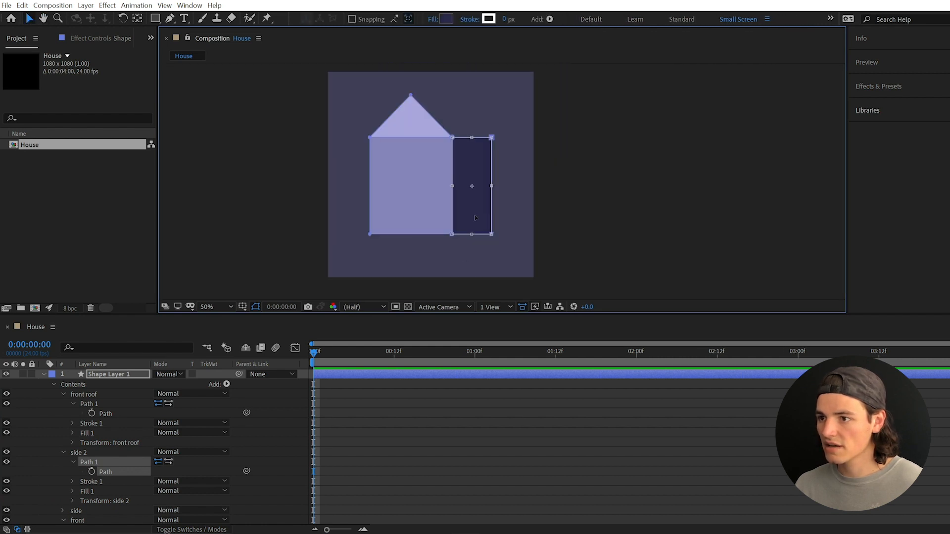
{"action": "left_click_drag", "start_coordinate": [472, 234], "coordinate": [472, 102]}
- Show the rulers and place a horizontal guide at the peak of the front roof
{"action": "scroll", "coordinate": [470, 149], "scroll_direction": "up", "scroll_amount": 1}
{"action": "left_click_drag", "start_coordinate": [469, 149], "coordinate": [534, 291]}
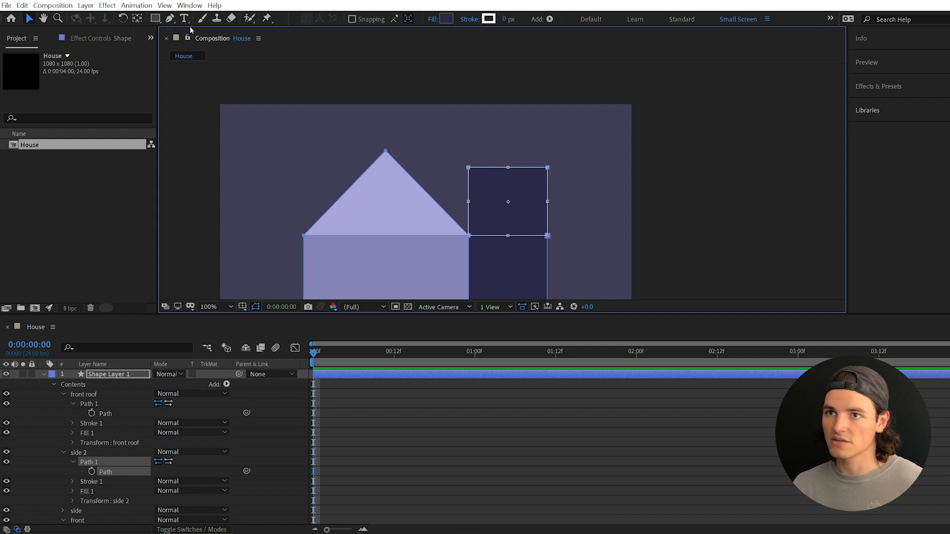
{"action": "left_click", "coordinate": [165, 5]}
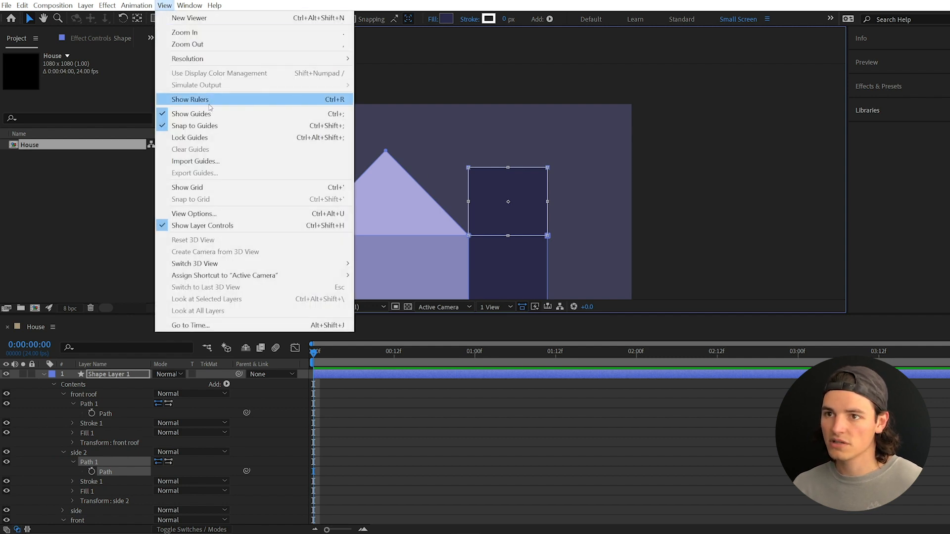
{"action": "left_click", "coordinate": [208, 100]}
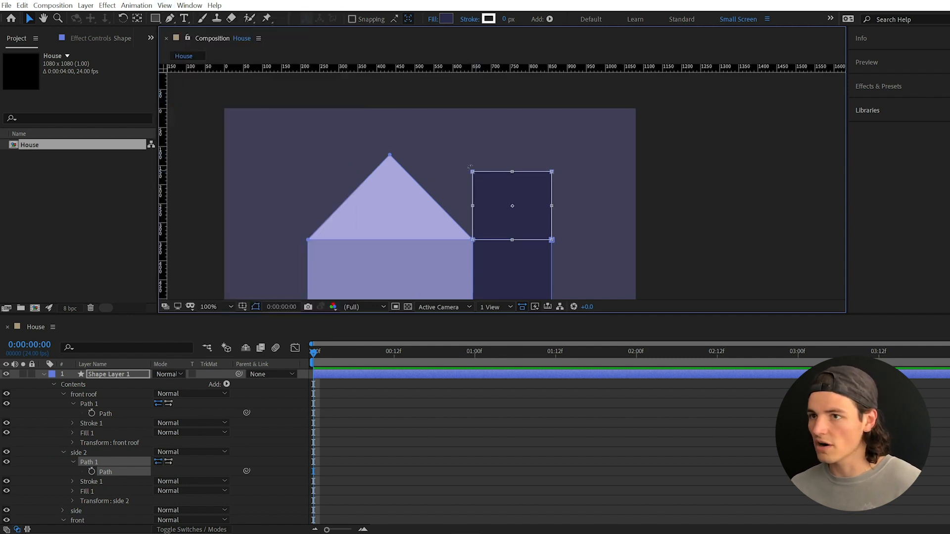
{"action": "key", "text": "period"}
{"action": "left_click_drag", "start_coordinate": [436, 70], "coordinate": [443, 123]}
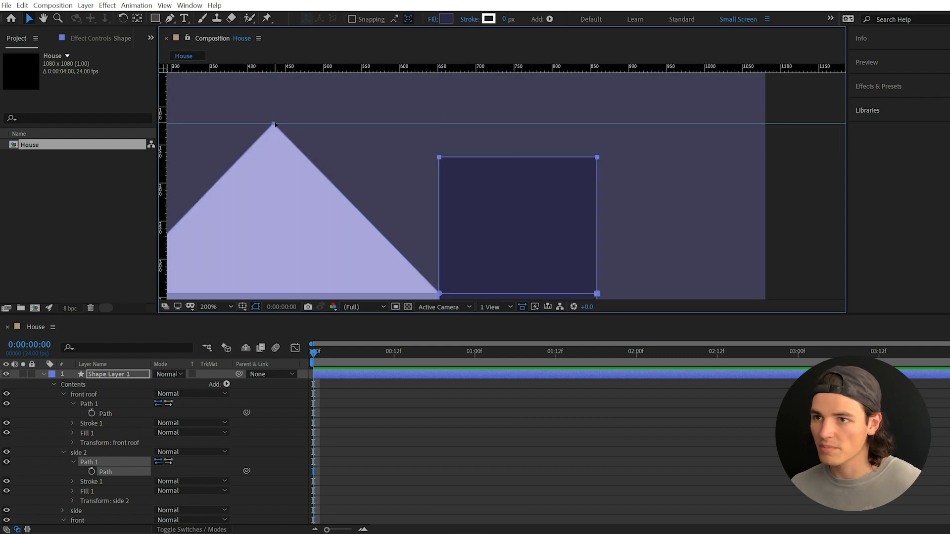
- Raise the side roof block's top edge to the guide, then slant the block left until its upper-left corner meets the front roof's peak
{"action": "double_click", "coordinate": [528, 160]}
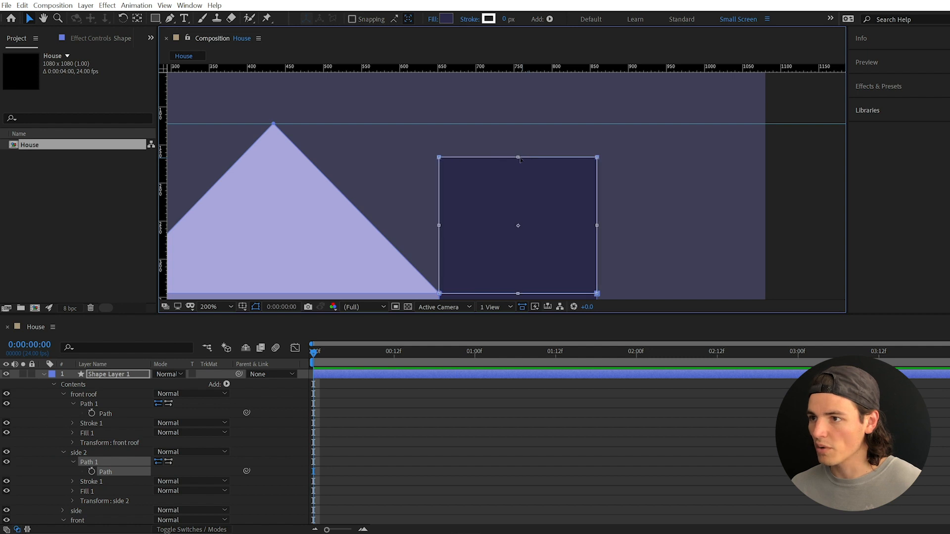
{"action": "left_click_drag", "start_coordinate": [519, 158], "coordinate": [519, 124]}
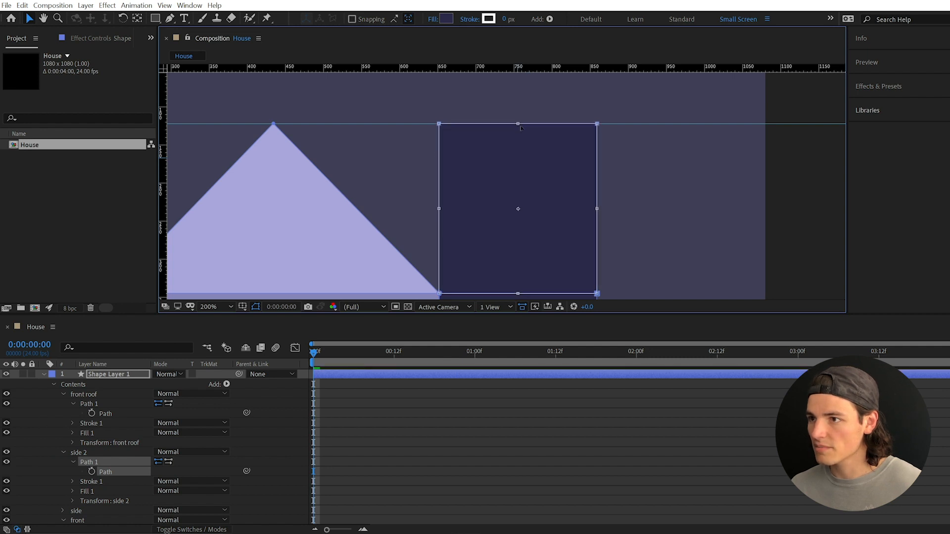
{"action": "left_click_drag", "start_coordinate": [418, 98], "coordinate": [431, 123]}
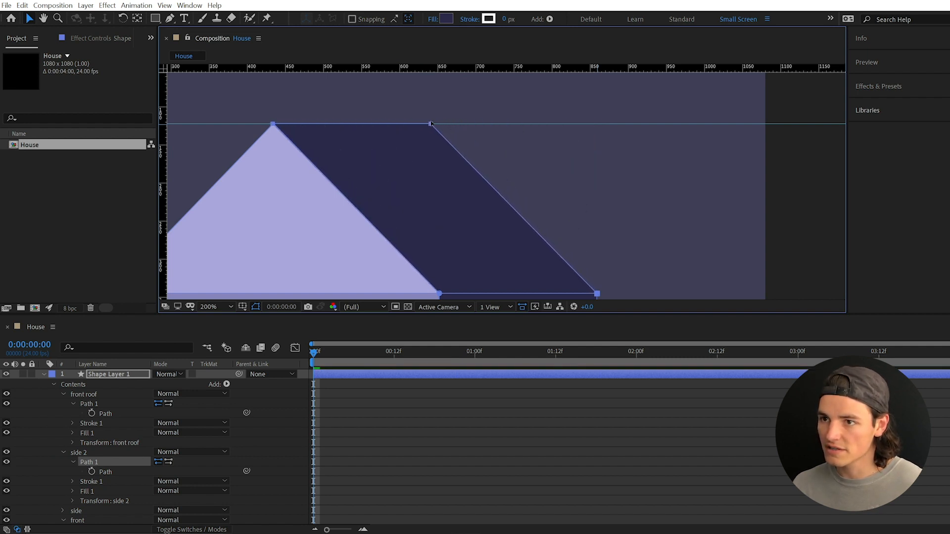
- Nudge the side roof's upper-right corner slightly to the right along the guide
{"action": "left_click_drag", "start_coordinate": [430, 124], "coordinate": [432, 124]}
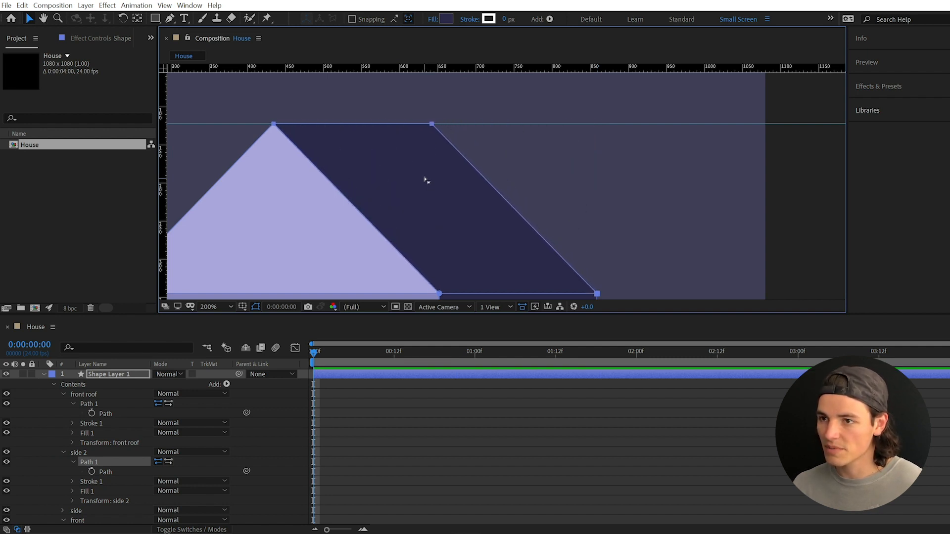
{"action": "scroll", "coordinate": [426, 181], "scroll_direction": "down", "scroll_amount": 1}
{"action": "left_click_drag", "start_coordinate": [467, 254], "coordinate": [445, 175]}
{"action": "scroll", "coordinate": [446, 176], "scroll_direction": "down", "scroll_amount": 1}
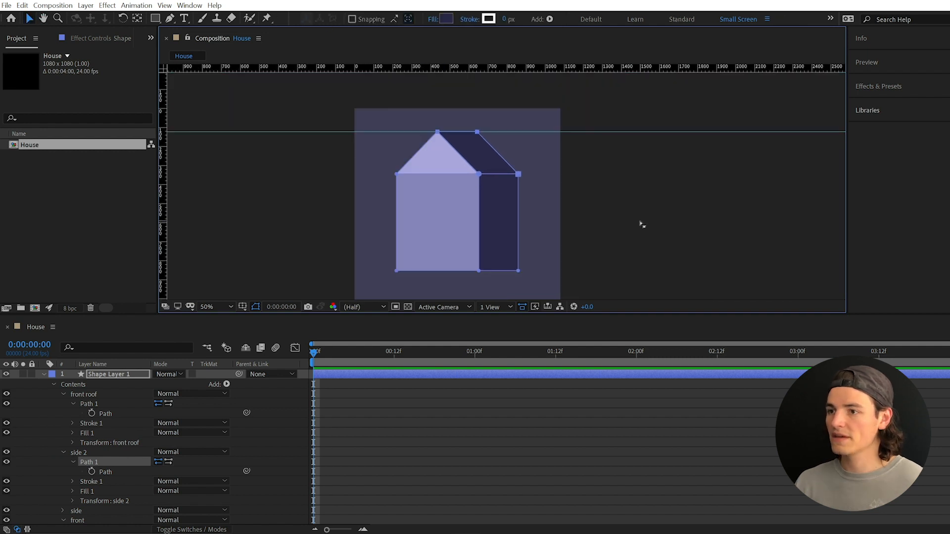
{"action": "key", "text": "v"}
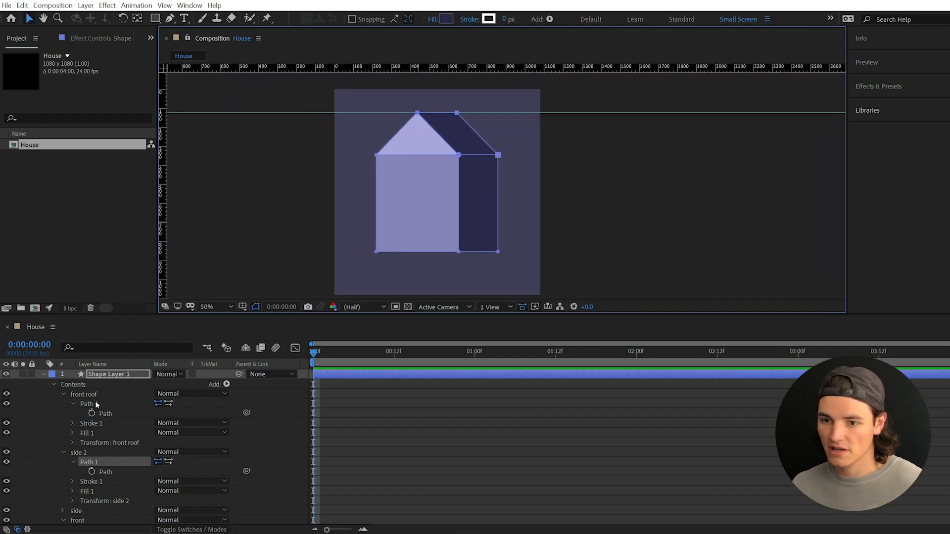
- Rename the side 2 group as "side roof"
{"action": "left_click", "coordinate": [84, 453]}
{"action": "key", "text": "Return"}
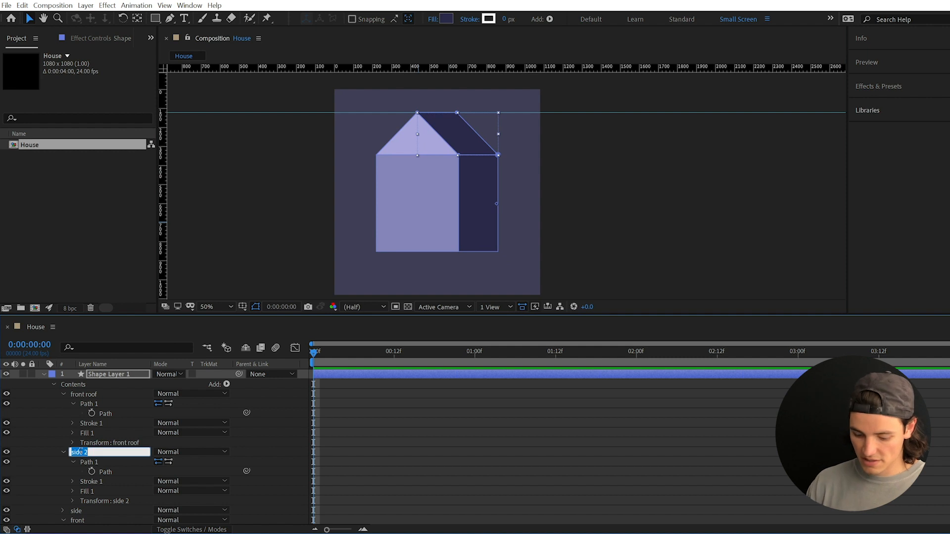
{"action": "type", "text": "side roof"}
{"action": "key", "text": "Return"}
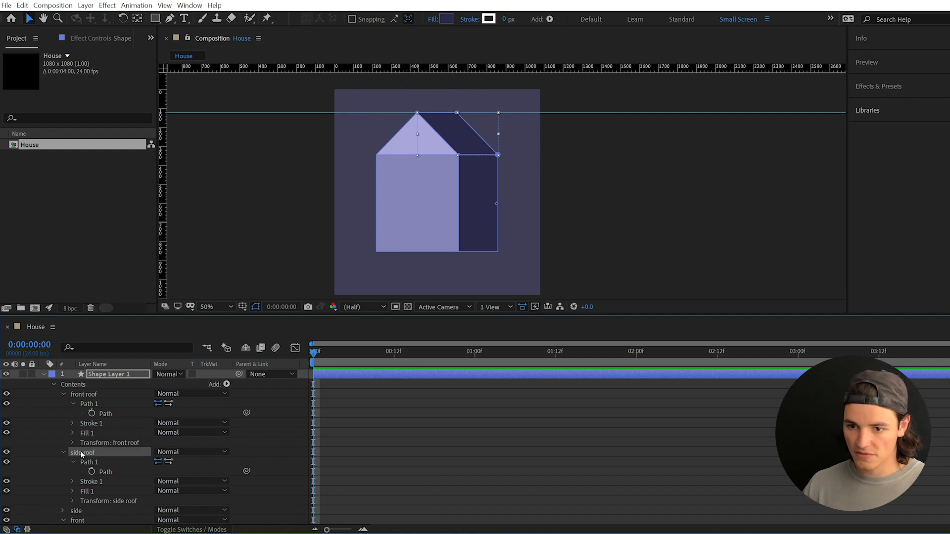
- Change the side roof's fill to the medium purple 403F75
{"action": "left_click", "coordinate": [446, 19]}
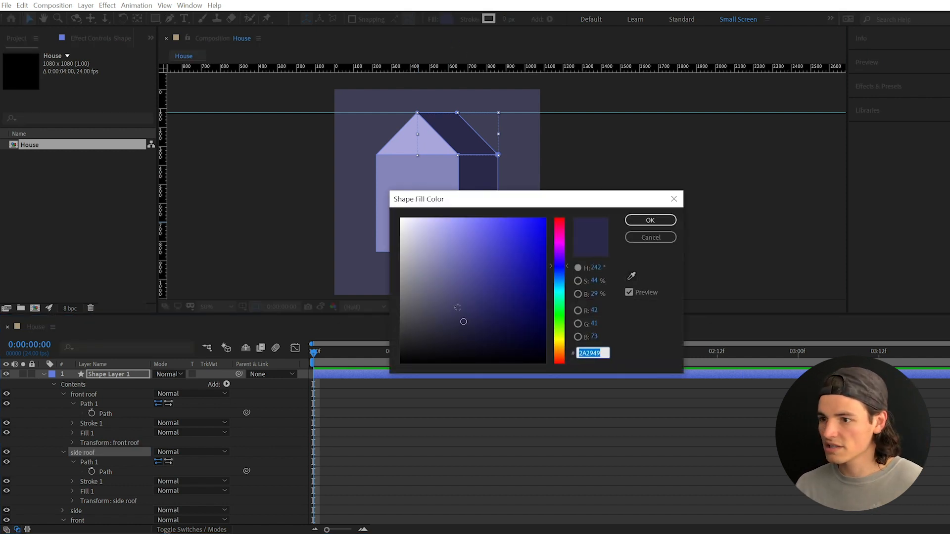
{"action": "left_click_drag", "start_coordinate": [463, 321], "coordinate": [467, 296]}
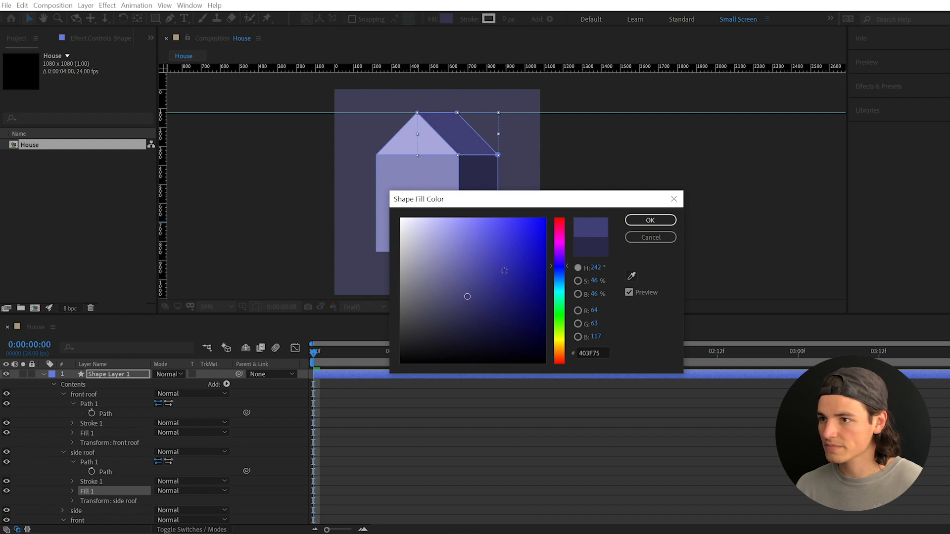
{"action": "left_click", "coordinate": [674, 199]}
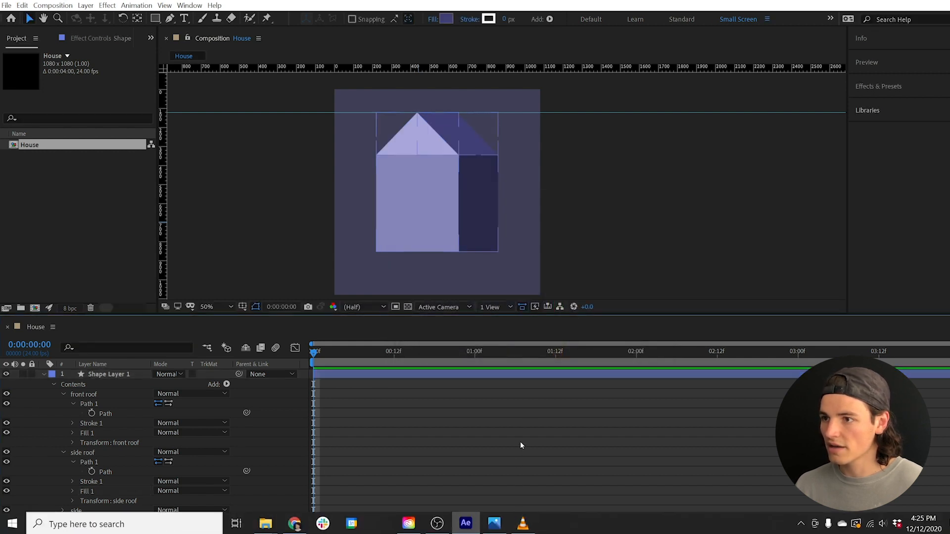
- Rename the house's shape layer, Shape Layer 1, as "House"
{"action": "key", "text": "h"}
{"action": "left_click_drag", "start_coordinate": [560, 153], "coordinate": [550, 159]}
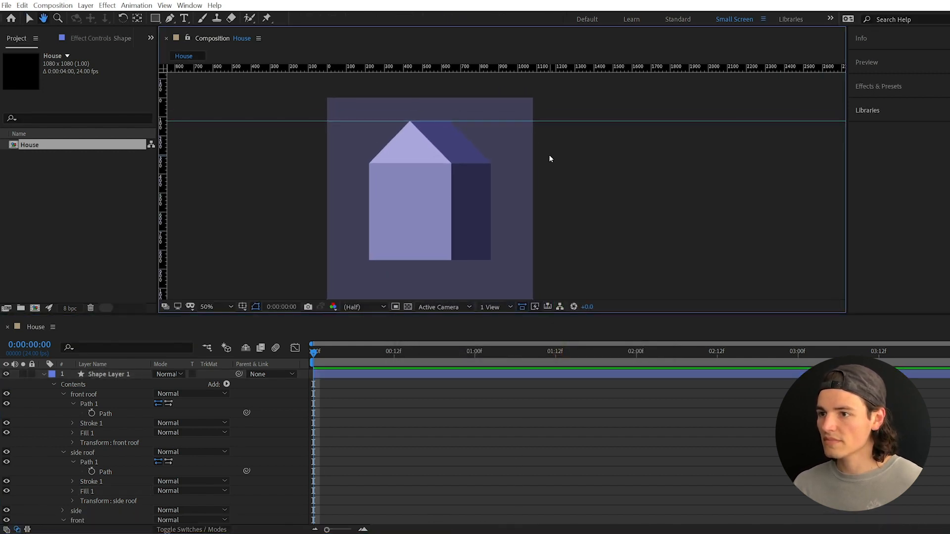
{"action": "key", "text": "v"}
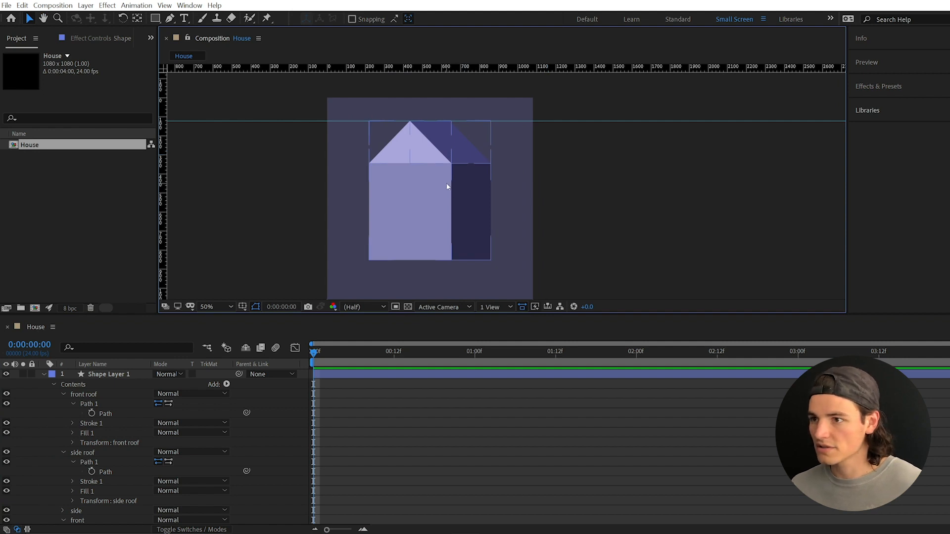
{"action": "scroll", "coordinate": [399, 228], "scroll_direction": "up", "scroll_amount": 2}
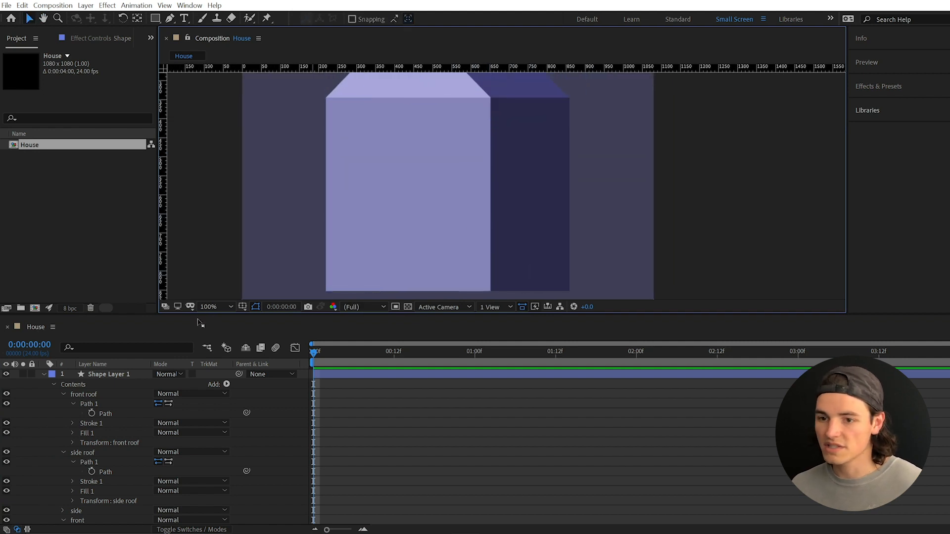
{"action": "left_click", "coordinate": [98, 379]}
{"action": "key", "text": "Return"}
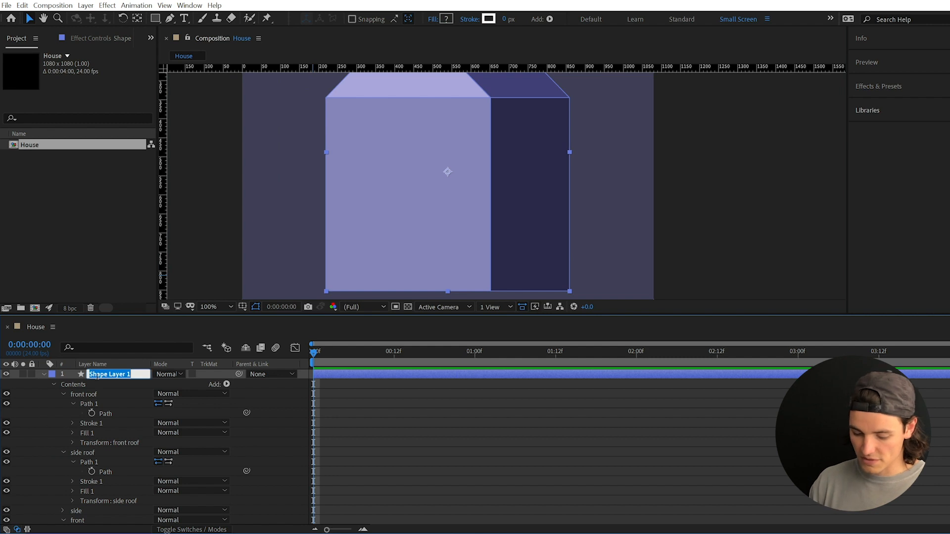
{"action": "type", "text": "House"}
{"action": "key", "text": "Return"}
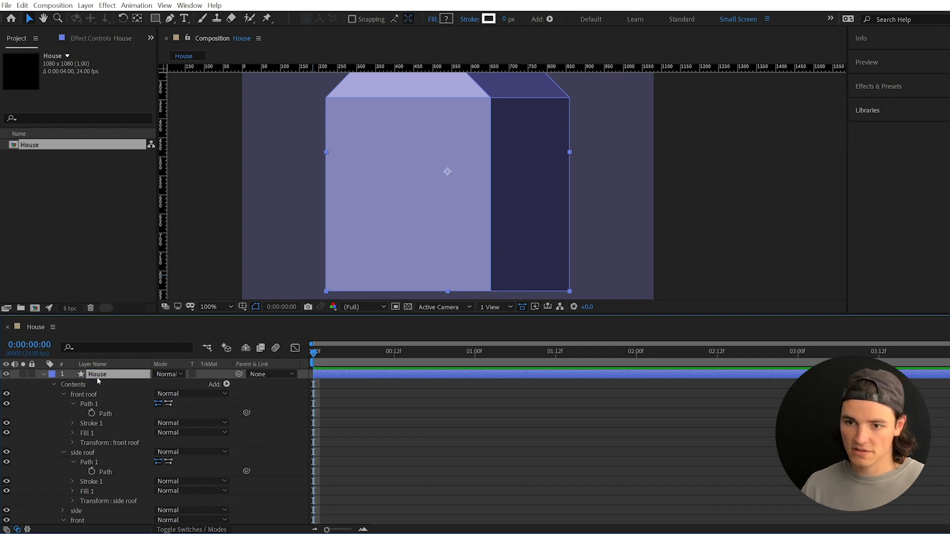
- Group the front roof, side roof, side and front shapes of the House layer into one group
{"action": "left_click", "coordinate": [77, 394]}
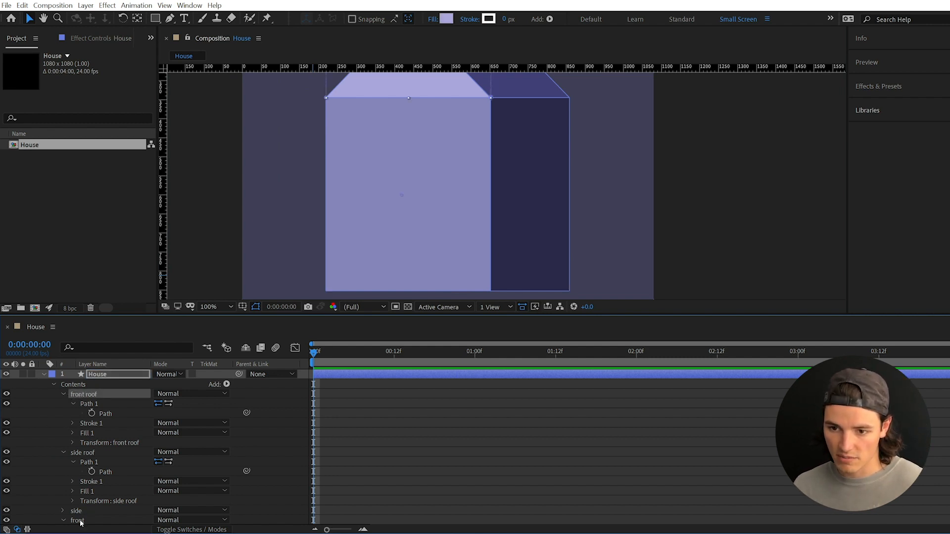
{"action": "left_click", "coordinate": [80, 521], "text": "shift"}
{"action": "left_click", "coordinate": [63, 394]}
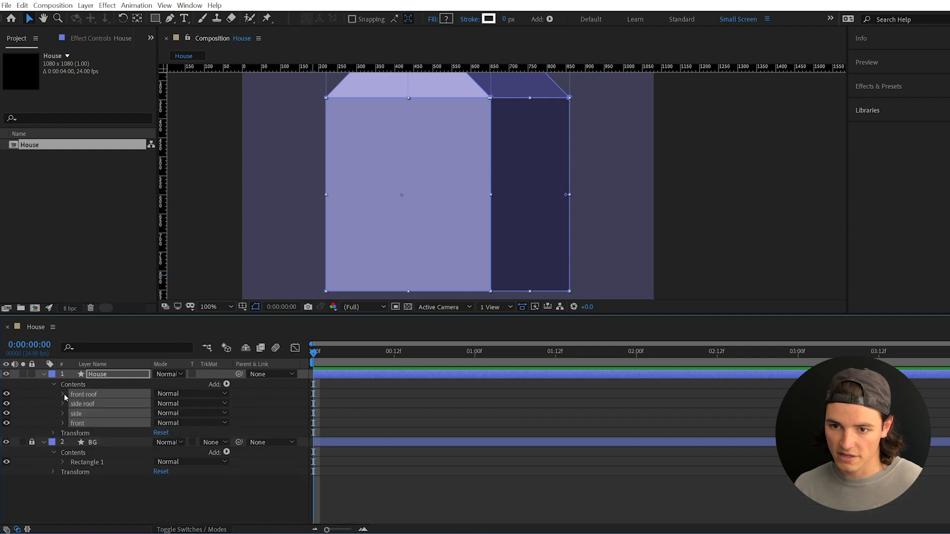
{"action": "right_click", "coordinate": [81, 399]}
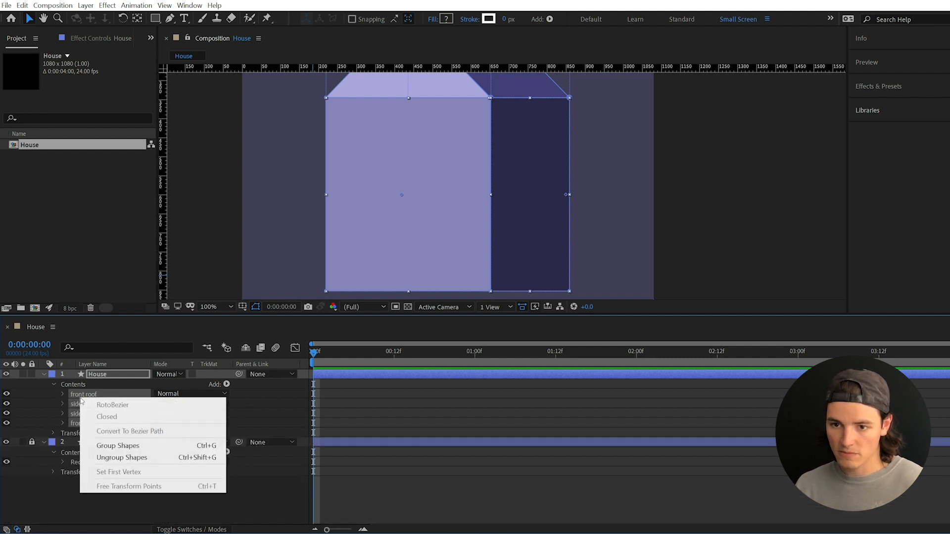
{"action": "left_click", "coordinate": [118, 445]}
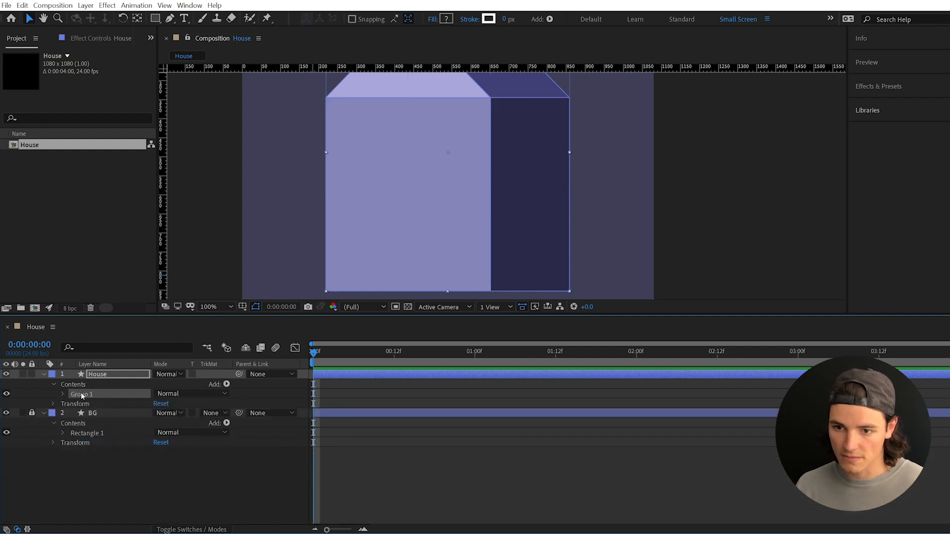
- Name the group holding the walls and roofs "House BAse"
{"action": "key", "text": "Return"}
{"action": "type", "text": "House BAse"}
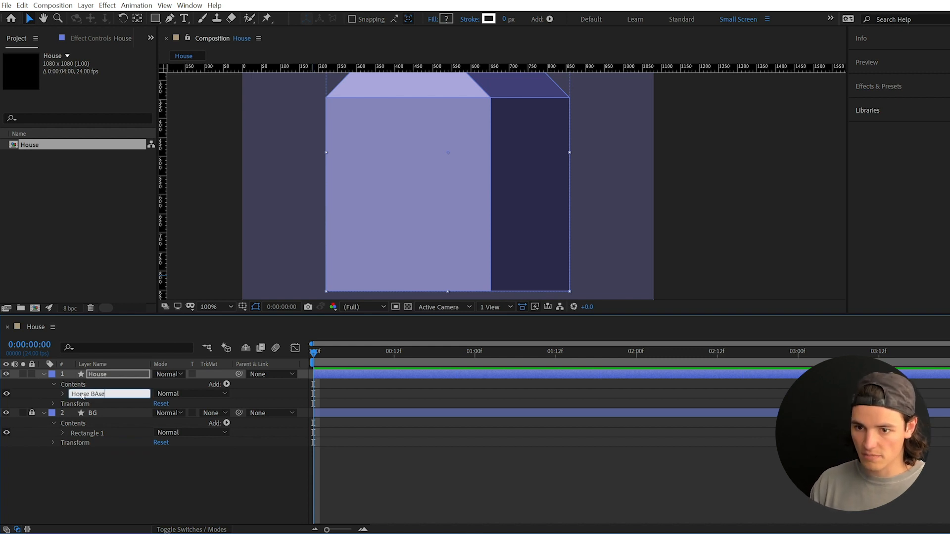
{"action": "key", "text": "Return"}
- Draw a door rectangle about 108 x 273 px in the House layer, standing on the front wall's bottom edge
{"action": "left_click", "coordinate": [80, 385]}
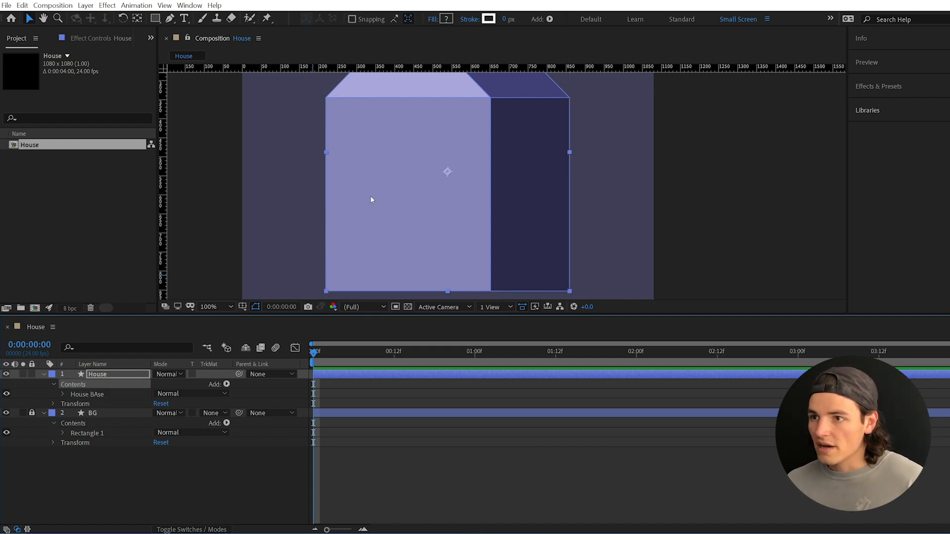
{"action": "left_click", "coordinate": [156, 19]}
{"action": "left_click_drag", "start_coordinate": [506, 256], "coordinate": [452, 204]}
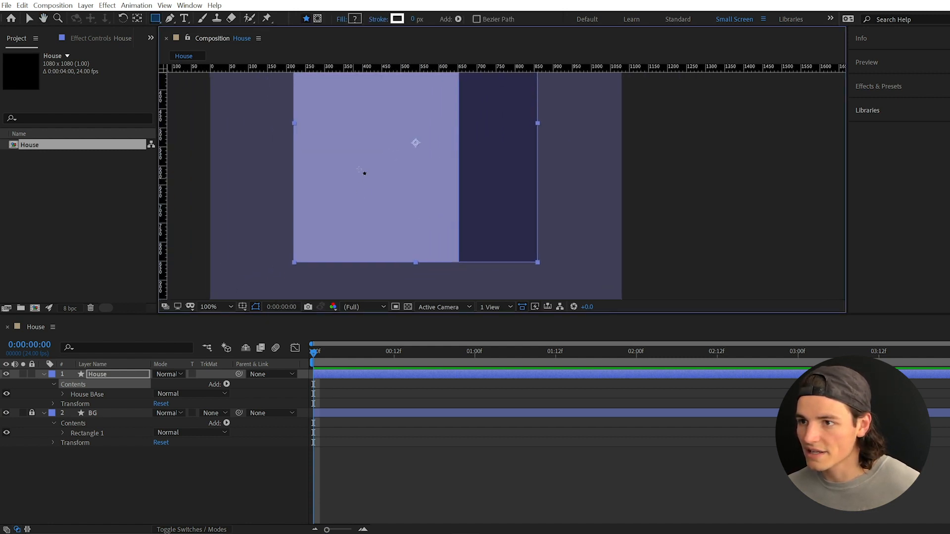
{"action": "left_click_drag", "start_coordinate": [358, 158], "coordinate": [399, 263]}
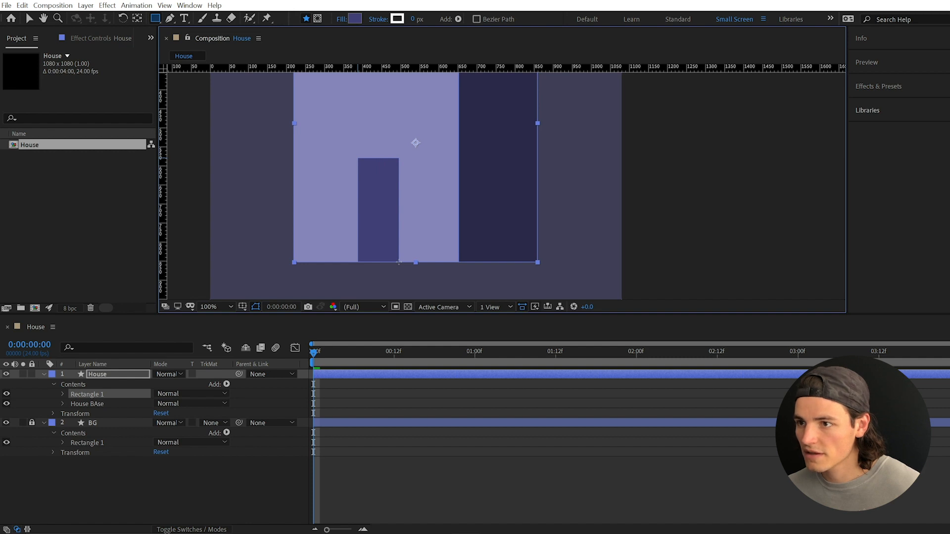
{"action": "left_click_drag", "start_coordinate": [429, 222], "coordinate": [448, 255]}
{"action": "scroll", "coordinate": [448, 254], "scroll_direction": "down", "scroll_amount": 1}
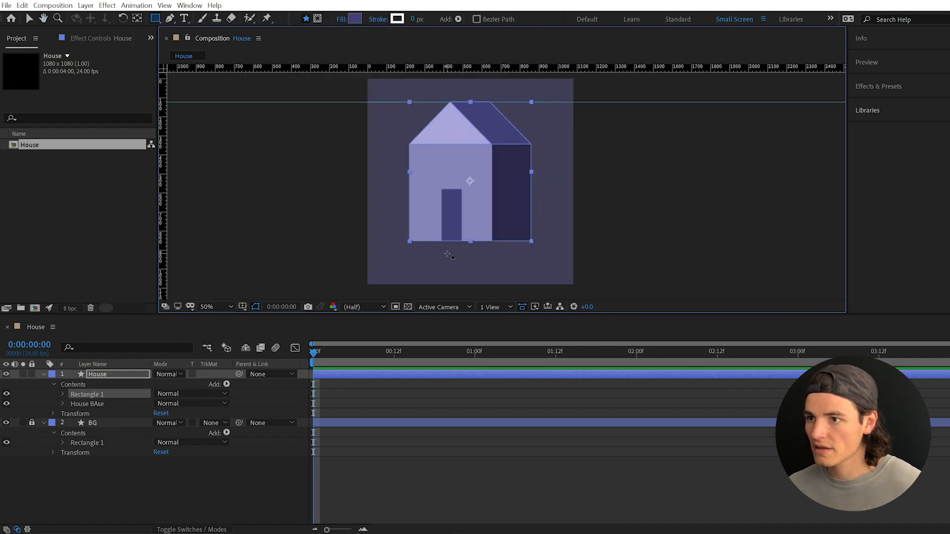
- Convert the door rectangle's path to a Bezier path
{"action": "scroll", "coordinate": [445, 214], "scroll_direction": "up", "scroll_amount": 1}
{"action": "key", "text": "v"}
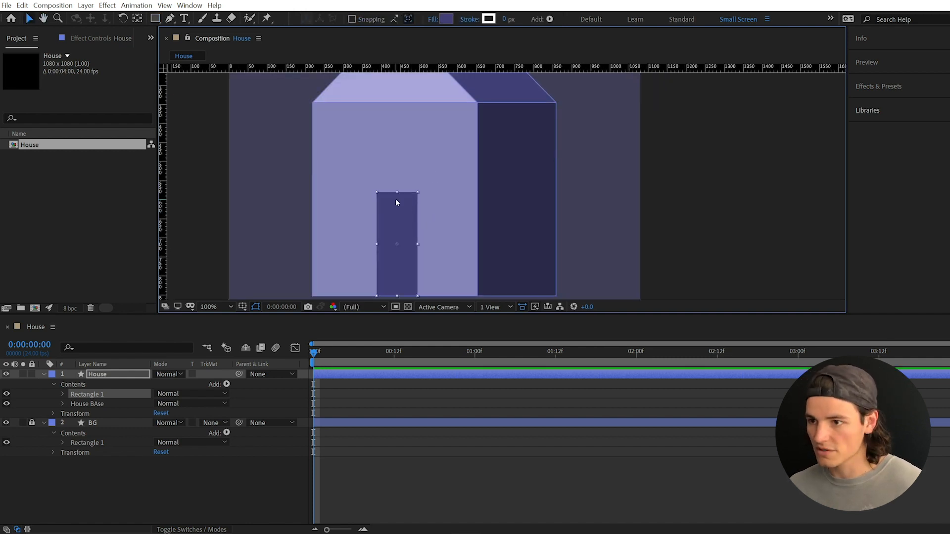
{"action": "left_click", "coordinate": [63, 394]}
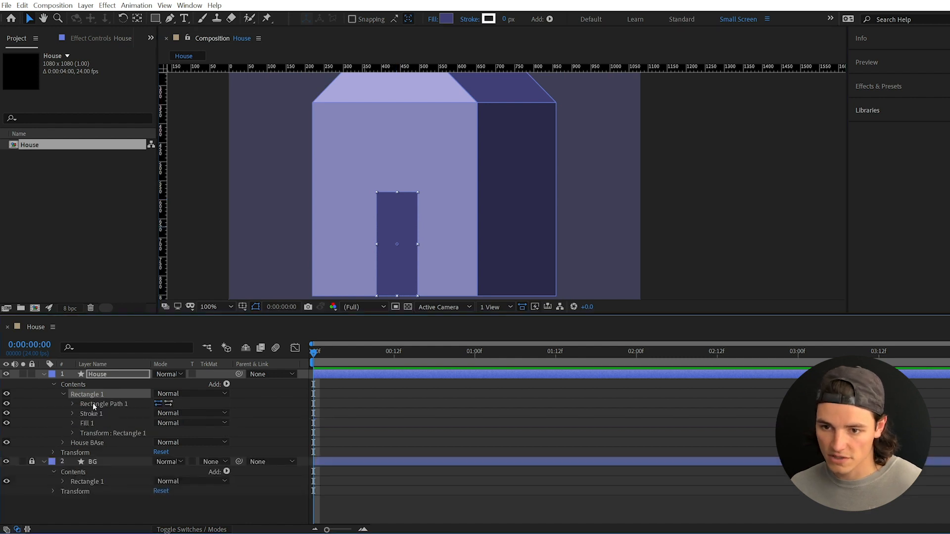
{"action": "left_click", "coordinate": [93, 403]}
{"action": "left_click", "coordinate": [72, 403]}
{"action": "right_click", "coordinate": [109, 410]}
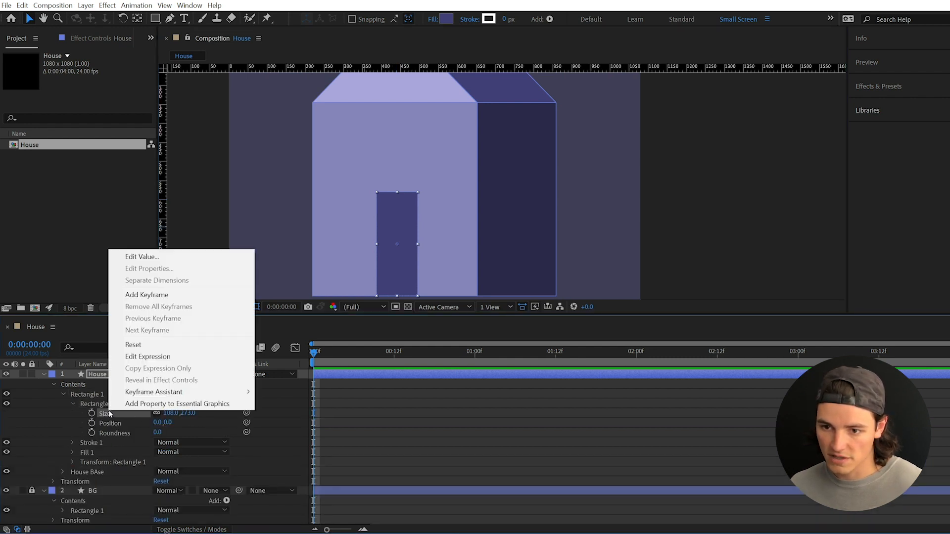
{"action": "right_click", "coordinate": [97, 403]}
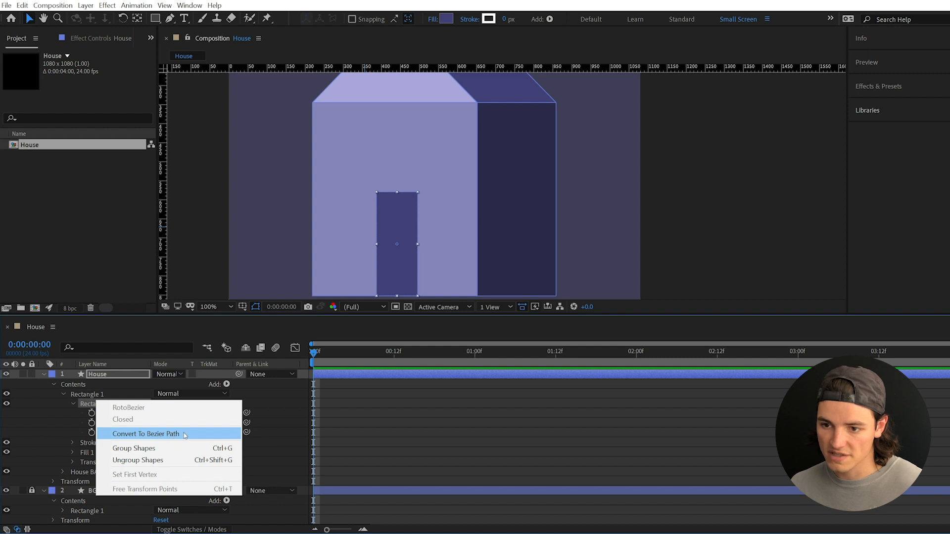
{"action": "left_click", "coordinate": [145, 434]}
- Free-transform the door's path to about 100 x 230 px, keeping its base on the front wall's bottom edge
{"action": "left_click", "coordinate": [404, 194]}
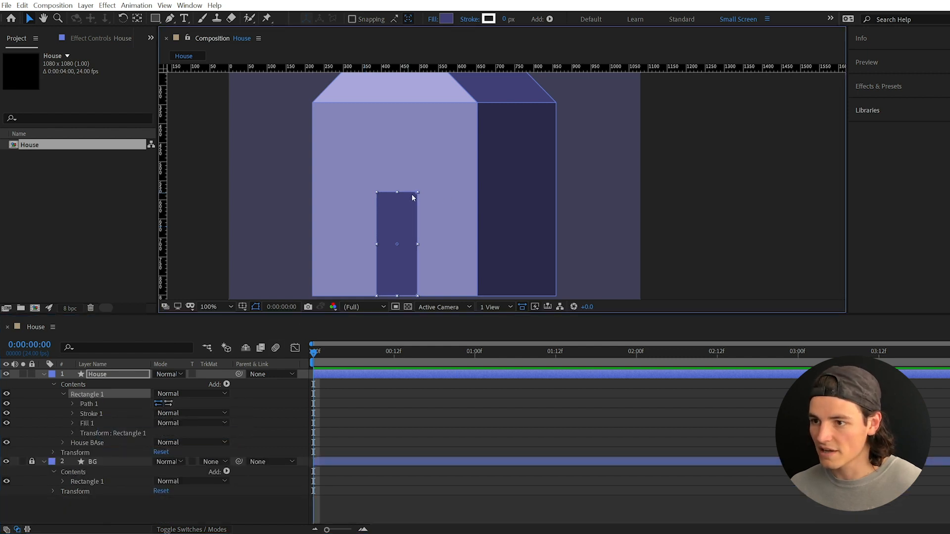
{"action": "double_click", "coordinate": [417, 203]}
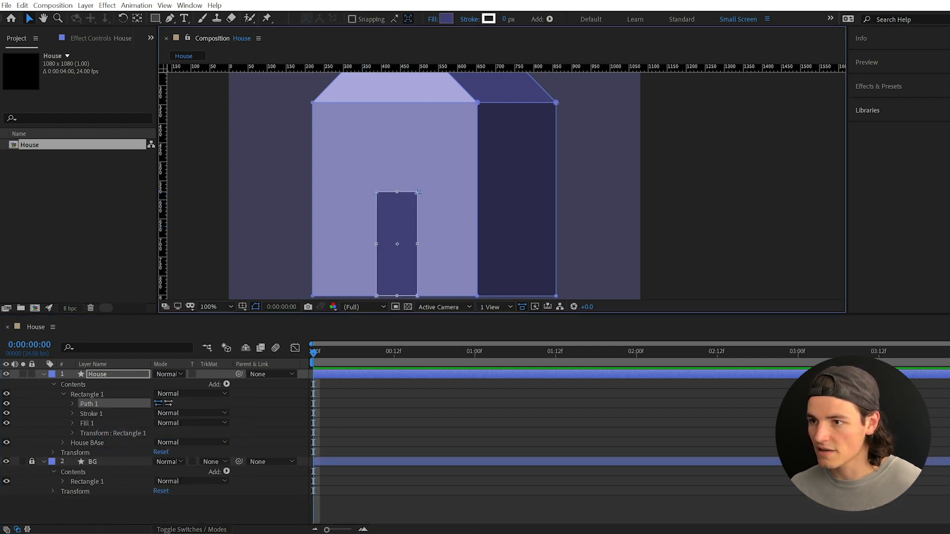
{"action": "left_click_drag", "start_coordinate": [418, 192], "coordinate": [411, 209]}
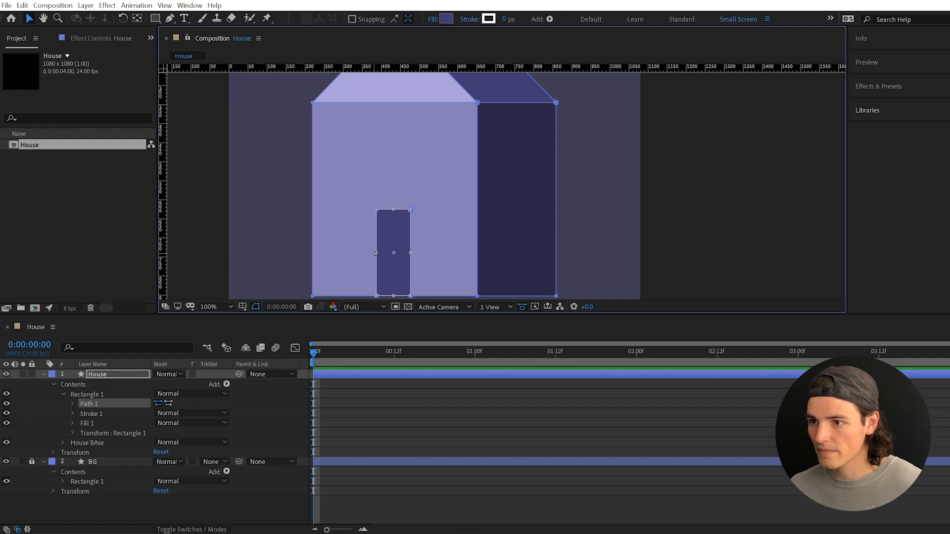
{"action": "left_click_drag", "start_coordinate": [375, 254], "coordinate": [370, 255]}
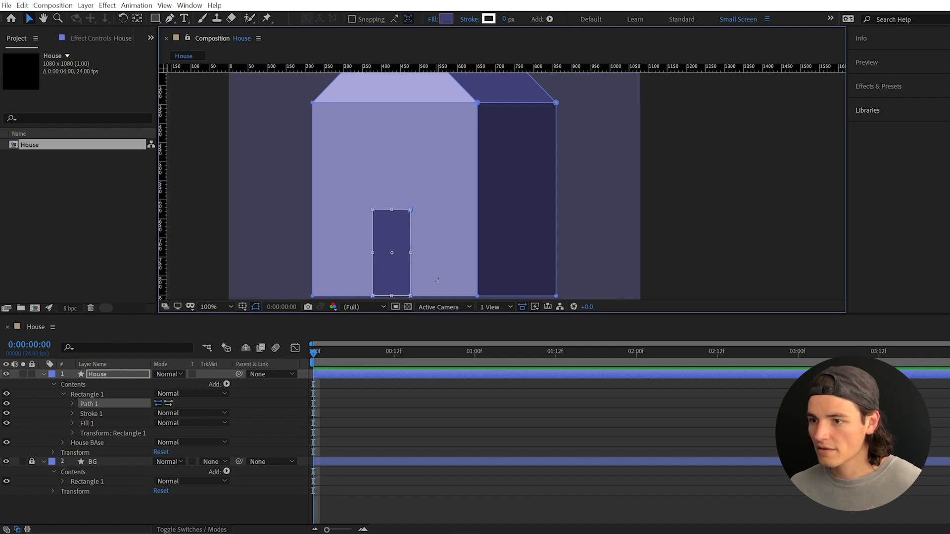
{"action": "left_click_drag", "start_coordinate": [415, 299], "coordinate": [439, 194]}
{"action": "scroll", "coordinate": [440, 198], "scroll_direction": "up", "scroll_amount": 4}
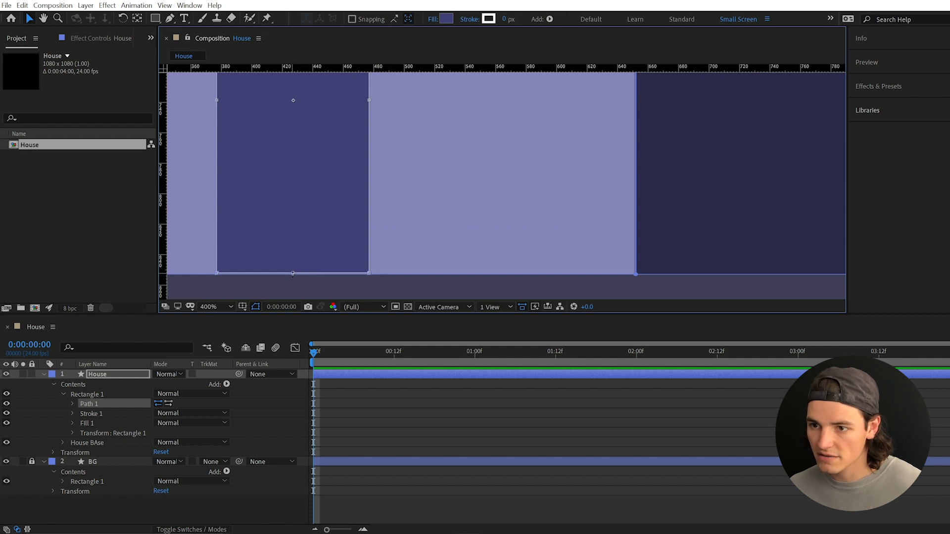
{"action": "scroll", "coordinate": [387, 277], "scroll_direction": "down", "scroll_amount": 4}
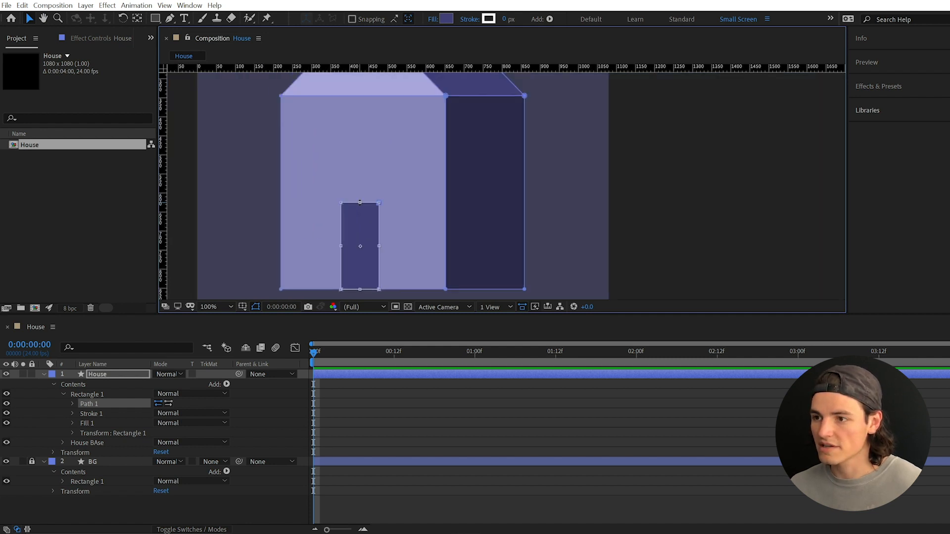
- Rename the door's rectangle group as "door"
{"action": "left_click", "coordinate": [91, 394]}
{"action": "key", "text": "Return"}
{"action": "type", "text": "door"}
{"action": "key", "text": "Return"}
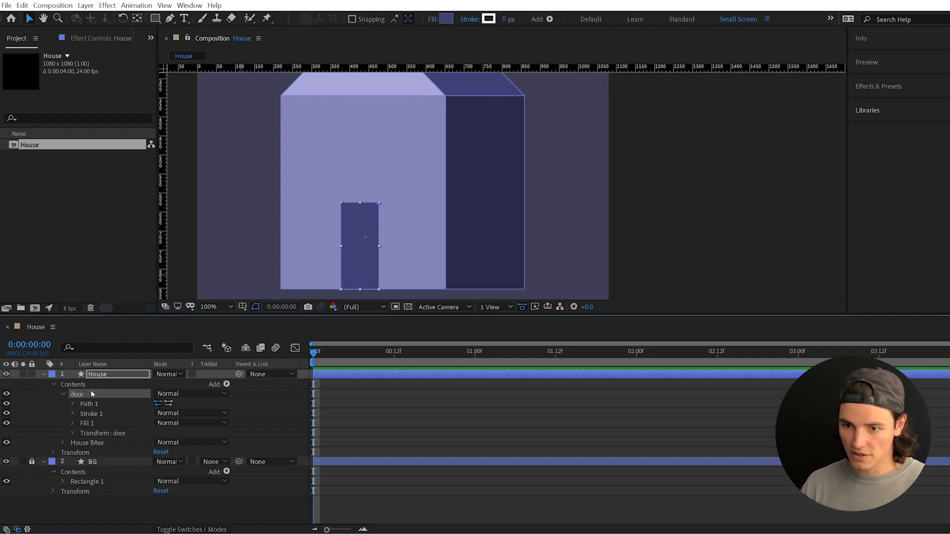
- Duplicate the door group and move the copy onto the lower part of the side wall
{"action": "key", "text": "ctrl+d"}
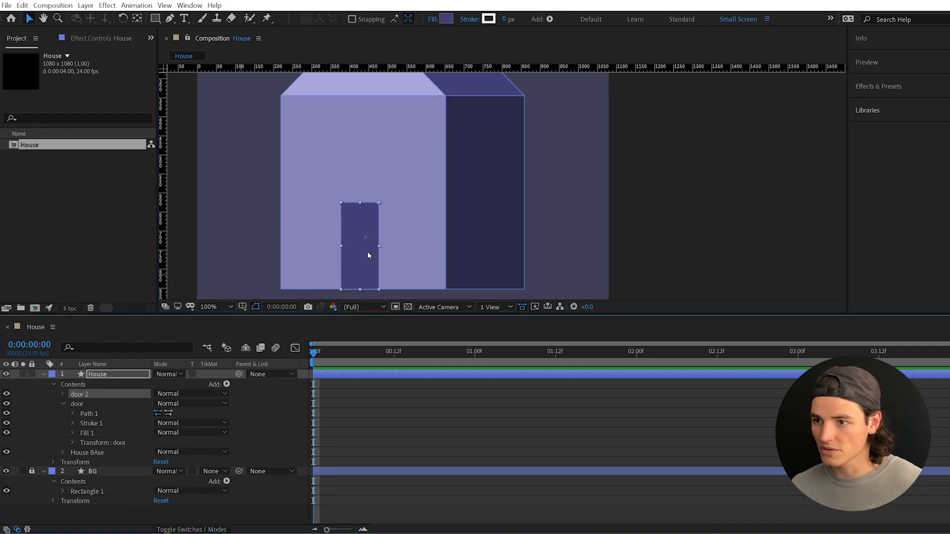
{"action": "left_click_drag", "start_coordinate": [367, 255], "coordinate": [475, 248]}
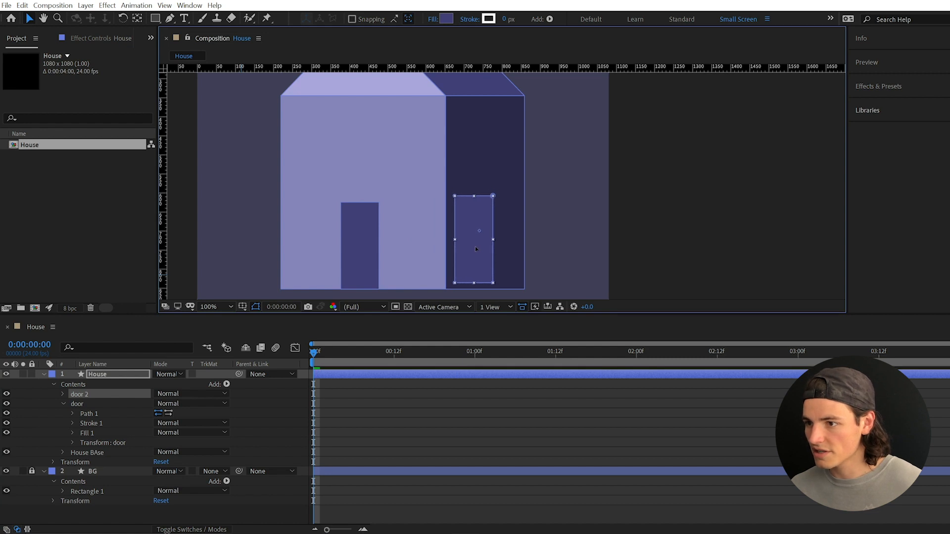
- Move the door copy down until its base sits on the side wall's bottom edge
{"action": "key", "text": "Down"}
{"action": "key", "text": "Down"}
{"action": "key", "text": "Down"}
{"action": "key", "text": "Down"}
{"action": "key", "text": "Down"}
{"action": "key", "text": "Down"}
{"action": "key", "text": "Down"}
{"action": "key", "text": "Down"}
{"action": "key", "text": "Down"}
{"action": "key", "text": "Down"}
{"action": "key", "text": "Down"}
{"action": "key", "text": "Down"}
{"action": "key", "text": "Down"}
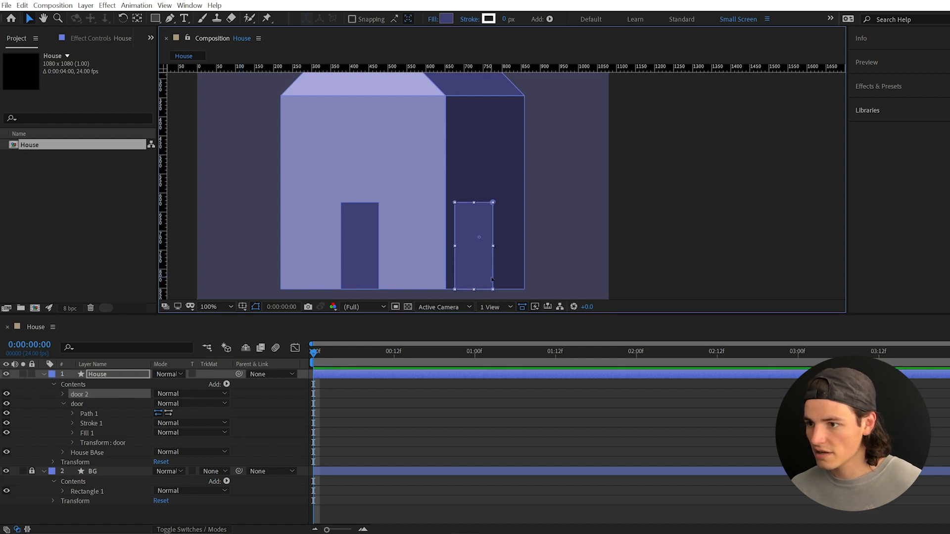
- Free-transform the copy's path on the side wall to about 75 x 175 px, keeping its upper-left corner in place
{"action": "left_click", "coordinate": [493, 279]}
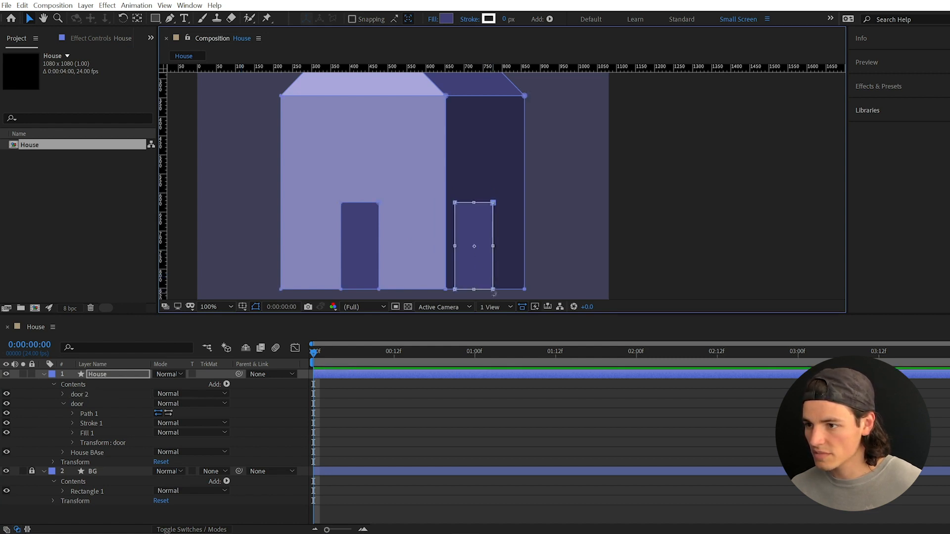
{"action": "scroll", "coordinate": [499, 298], "scroll_direction": "up", "scroll_amount": 1}
{"action": "left_click_drag", "start_coordinate": [498, 296], "coordinate": [492, 177]}
{"action": "left_click_drag", "start_coordinate": [477, 315], "coordinate": [476, 354]}
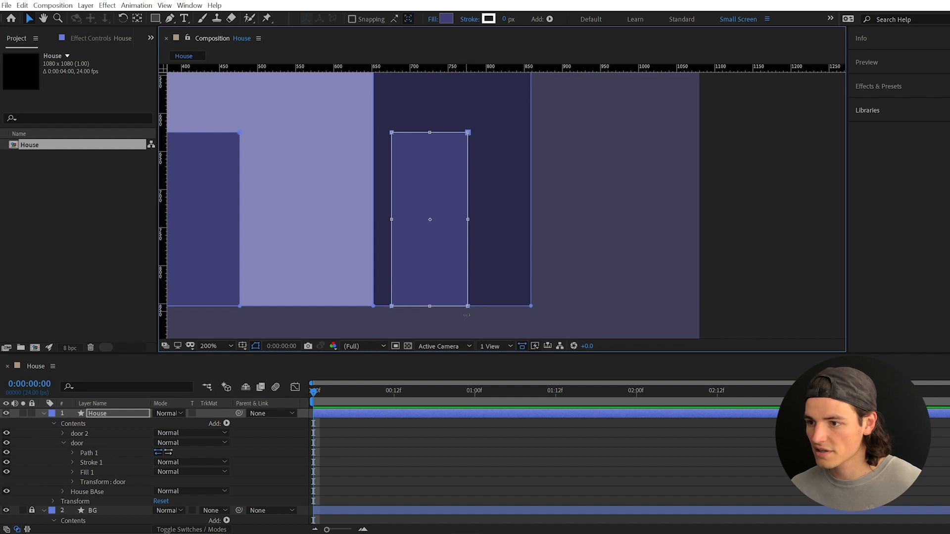
{"action": "left_click_drag", "start_coordinate": [468, 308], "coordinate": [449, 271]}
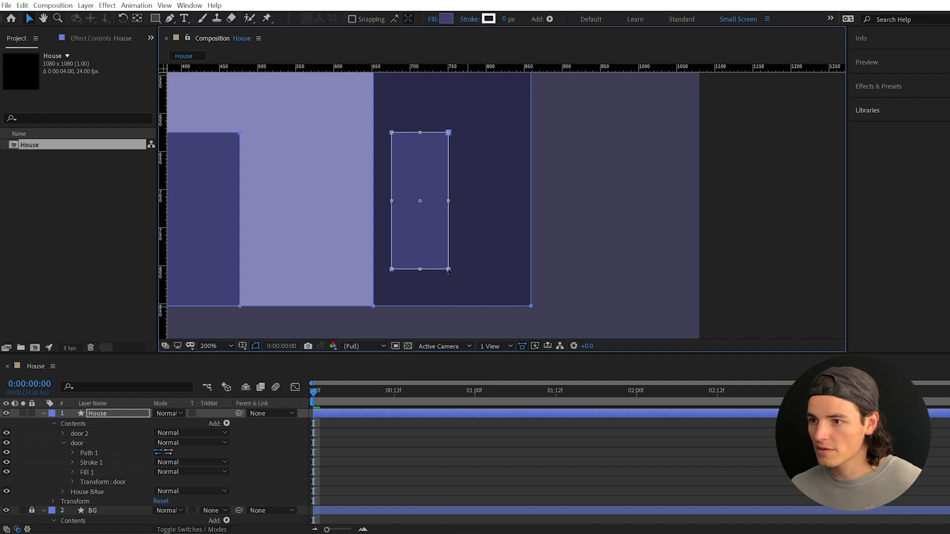
{"action": "left_click_drag", "start_coordinate": [449, 270], "coordinate": [448, 267]}
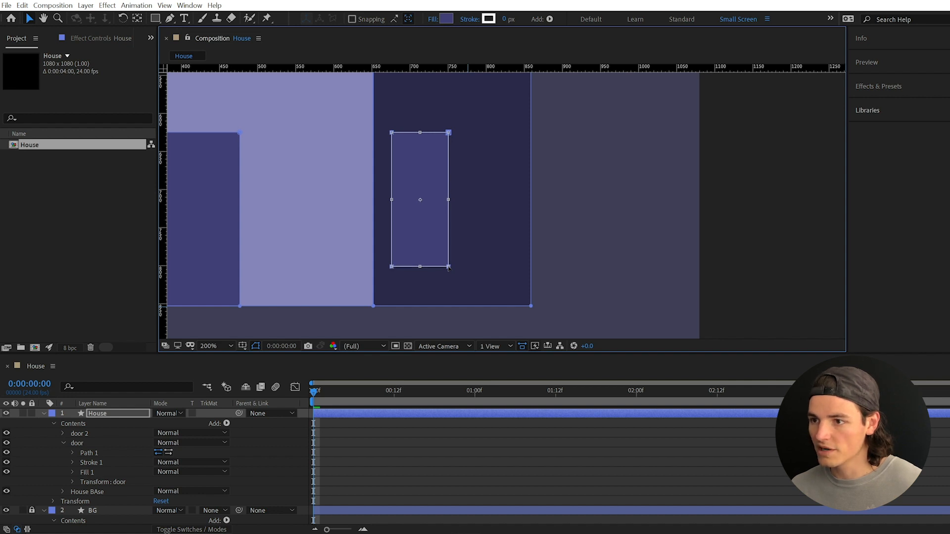
- Rename the door copy's group as "window"
{"action": "left_click", "coordinate": [79, 433]}
{"action": "key", "text": "Return"}
{"action": "type", "text": "window"}
{"action": "key", "text": "Return"}
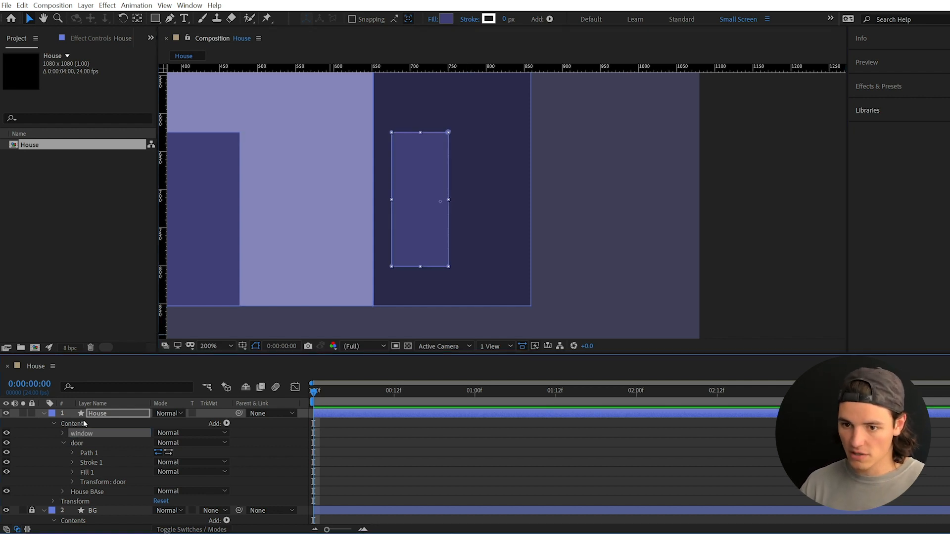
- Duplicate the window group and place the copy beside it on the side wall, leaving a gap of about 10 px
{"action": "key", "text": "ctrl+d"}
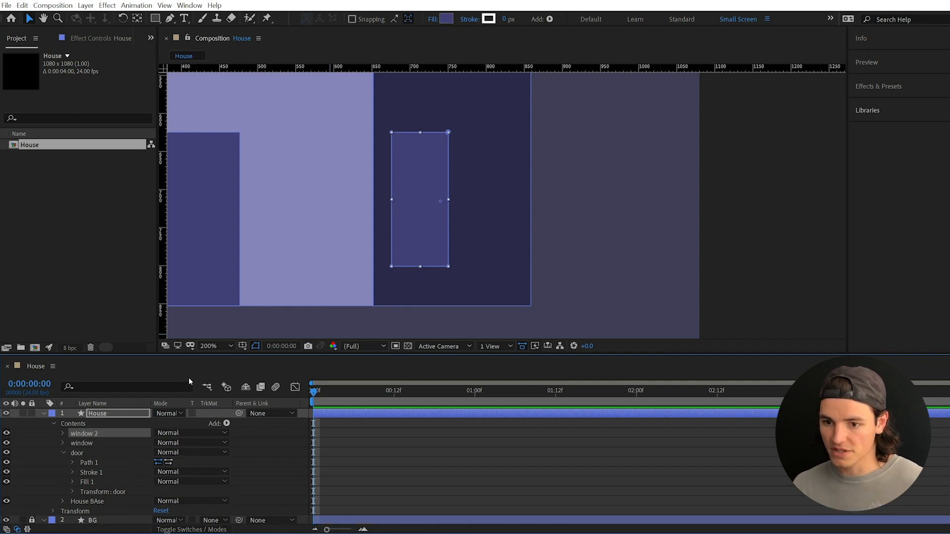
{"action": "left_click_drag", "start_coordinate": [425, 220], "coordinate": [490, 226]}
{"action": "scroll", "coordinate": [541, 271], "scroll_direction": "up", "scroll_amount": 4}
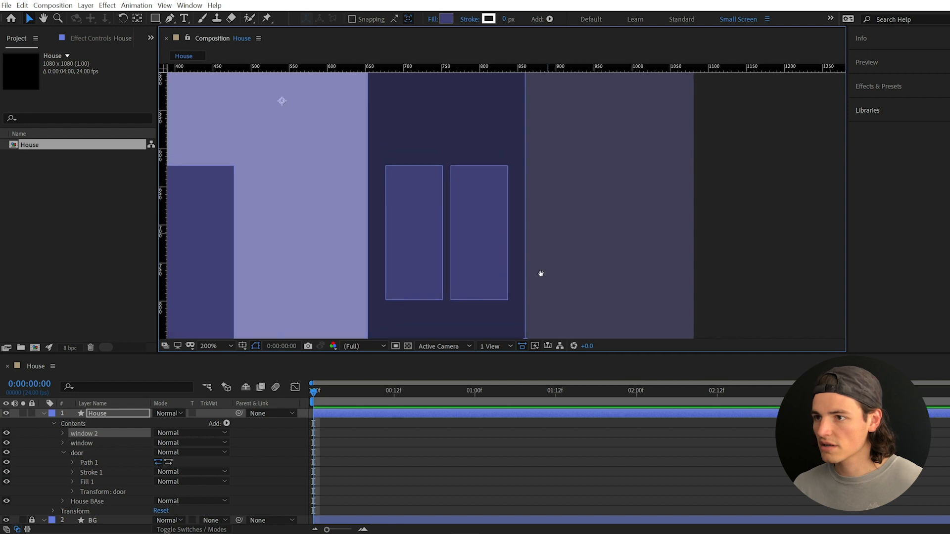
- Duplicate both windows, order the two copies above the originals, and move them to the upper part of the side wall
{"action": "left_click", "coordinate": [458, 252], "text": "shift"}
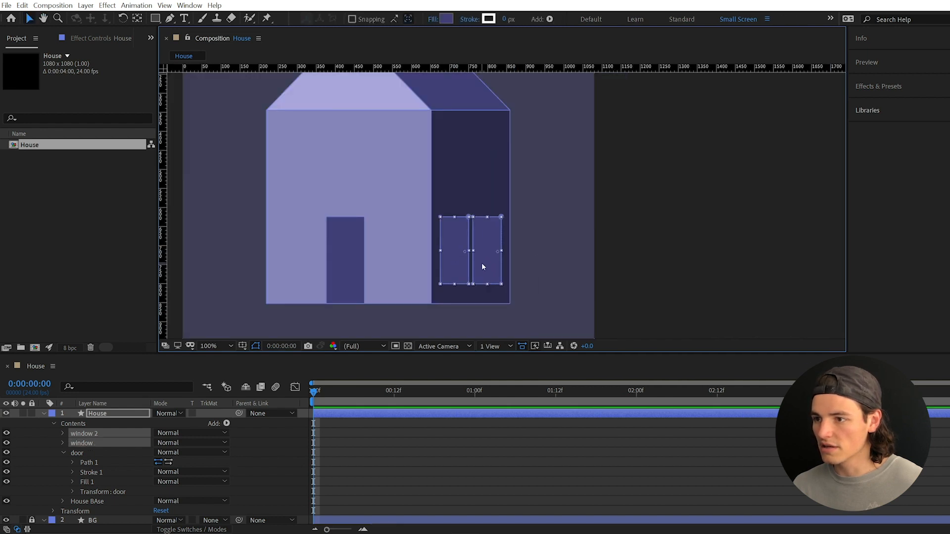
{"action": "key", "text": "ctrl+d"}
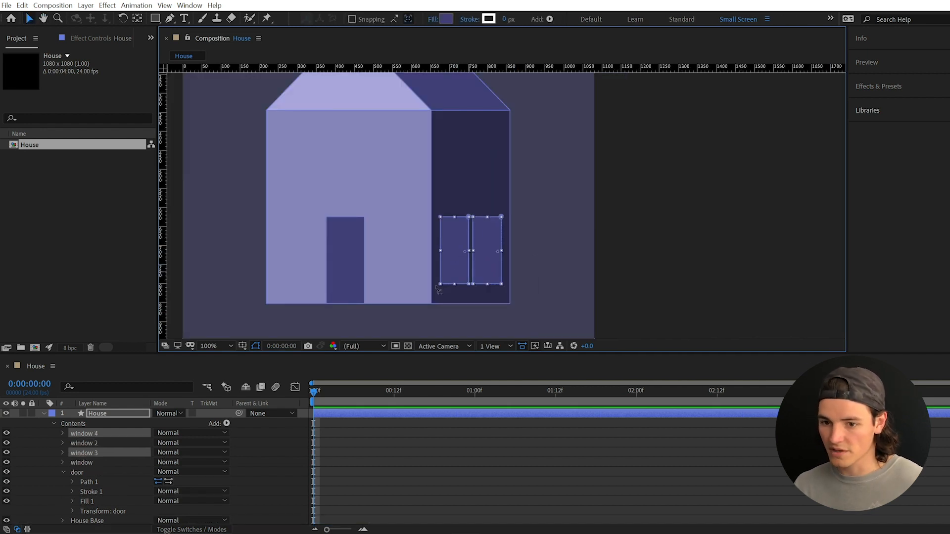
{"action": "left_click_drag", "start_coordinate": [90, 454], "coordinate": [93, 442]}
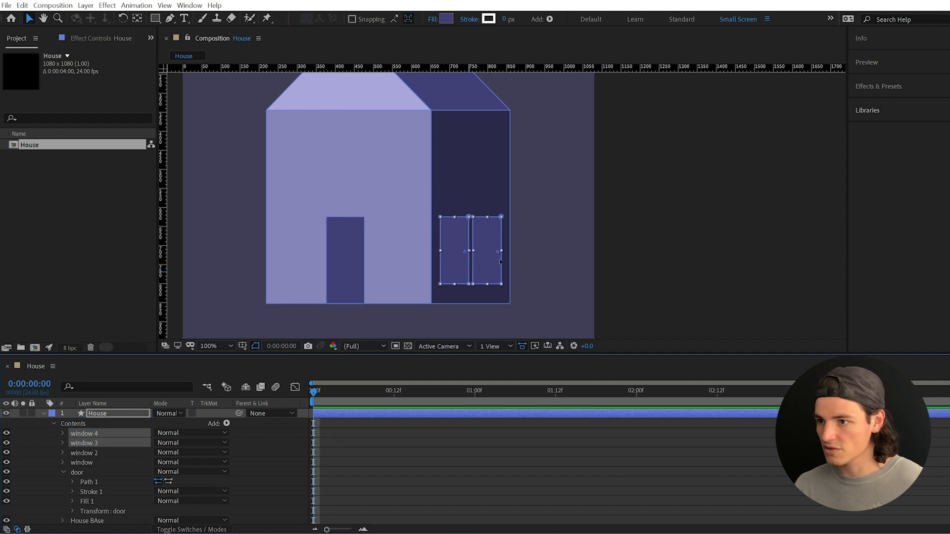
{"action": "left_click_drag", "start_coordinate": [501, 262], "coordinate": [487, 170]}
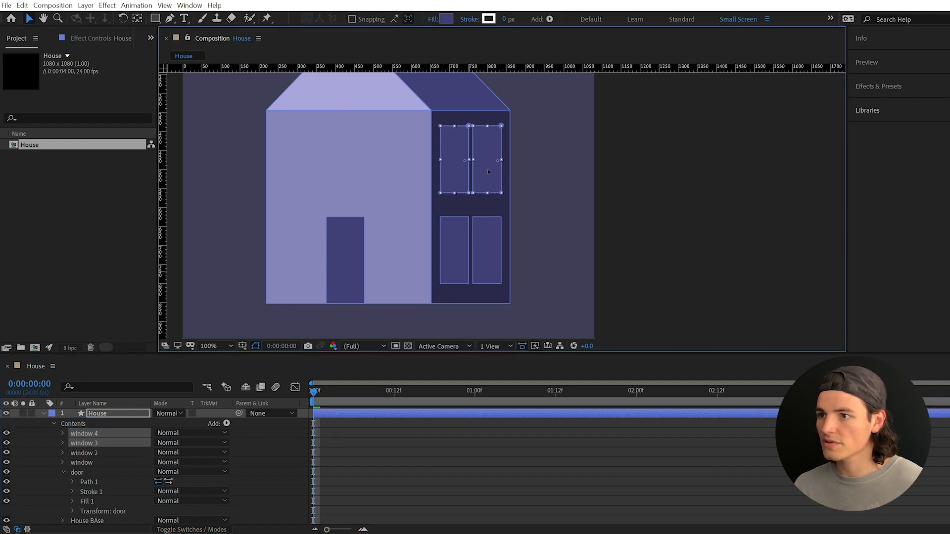
{"action": "left_click", "coordinate": [470, 474]}
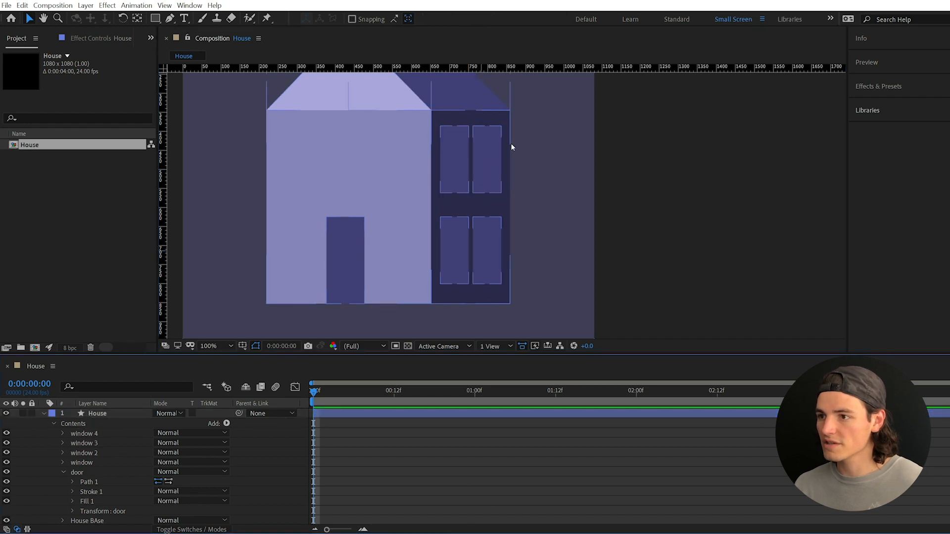
- Select all four windows and filter the layer properties by "path"
{"action": "left_click_drag", "start_coordinate": [648, 252], "coordinate": [615, 275]}
{"action": "scroll", "coordinate": [576, 268], "scroll_direction": "down", "scroll_amount": 1}
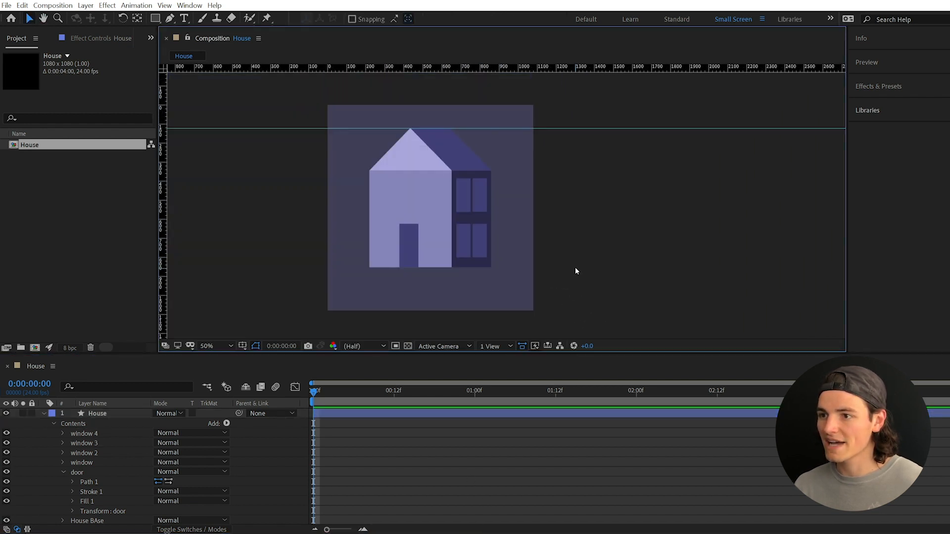
{"action": "scroll", "coordinate": [509, 254], "scroll_direction": "up", "scroll_amount": 1}
{"action": "left_click", "coordinate": [443, 189]}
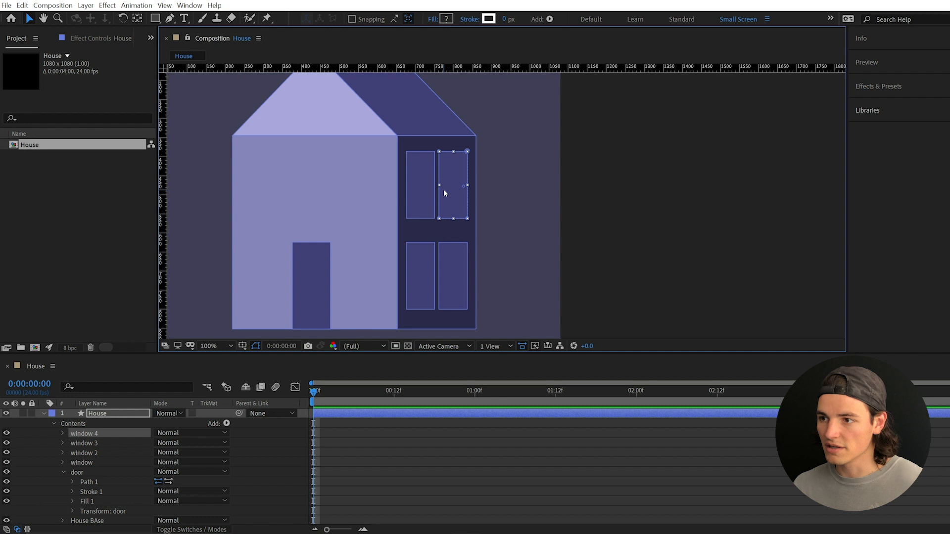
{"action": "left_click", "coordinate": [421, 201], "text": "shift"}
{"action": "left_click", "coordinate": [412, 287], "text": "shift"}
{"action": "left_click", "coordinate": [448, 277], "text": "shift"}
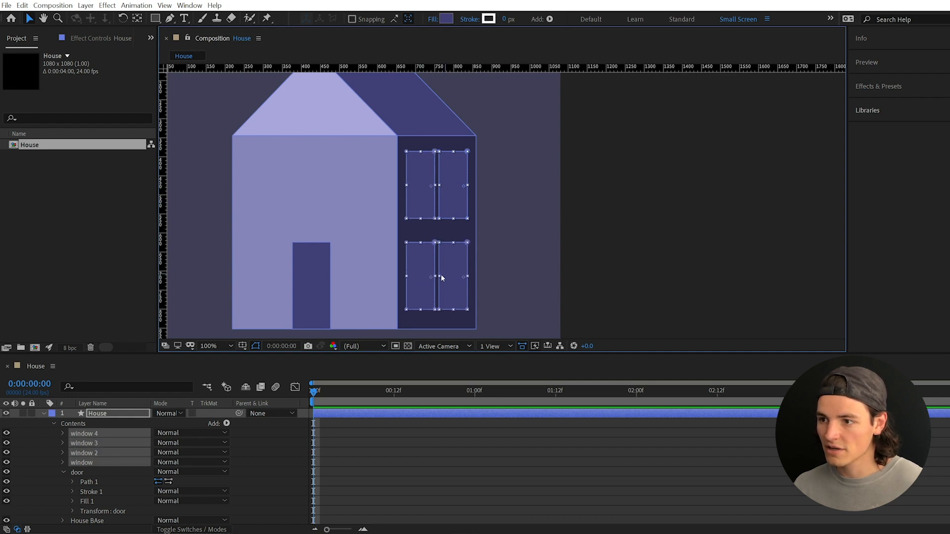
{"action": "left_click", "coordinate": [115, 387]}
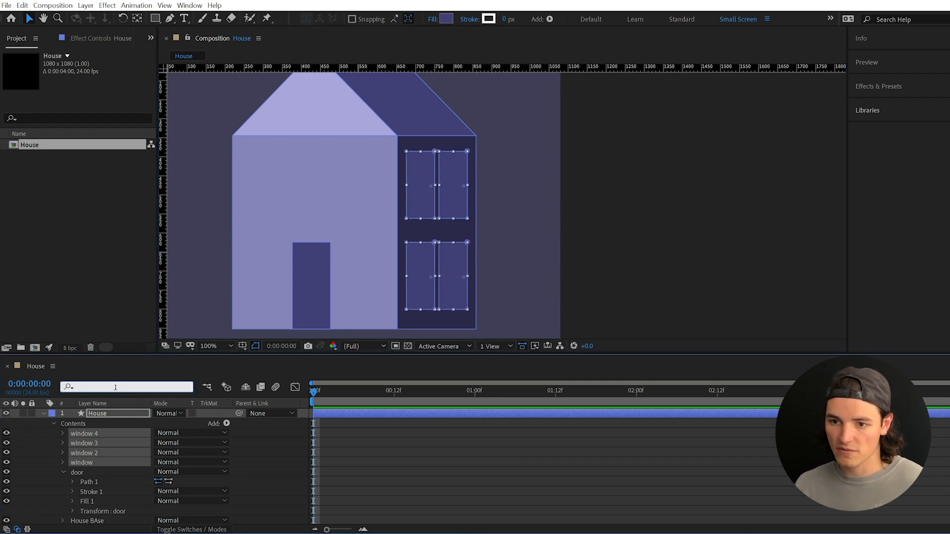
{"action": "type", "text": "path"}
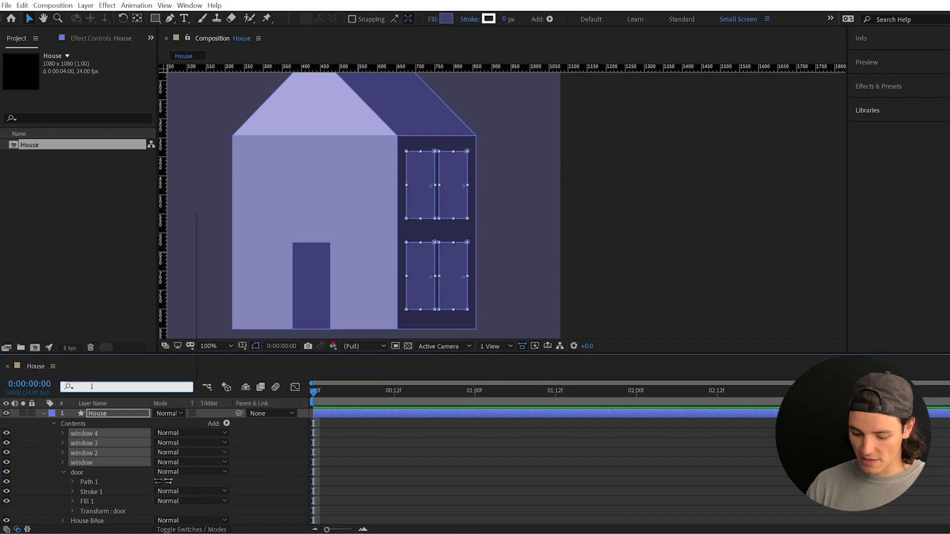
- Free-transform the four windows' paths together to about 120 px overall width, keeping their outer right edge fixed
{"action": "left_click", "coordinate": [109, 452]}
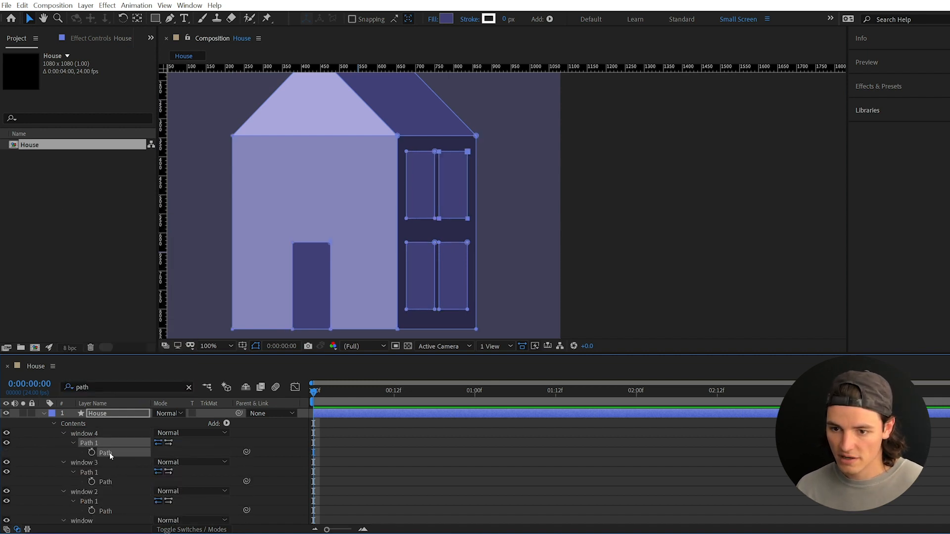
{"action": "scroll", "coordinate": [109, 453], "scroll_direction": "down", "scroll_amount": 1}
{"action": "left_click", "coordinate": [110, 453], "text": "shift"}
{"action": "left_click", "coordinate": [110, 483], "text": "shift"}
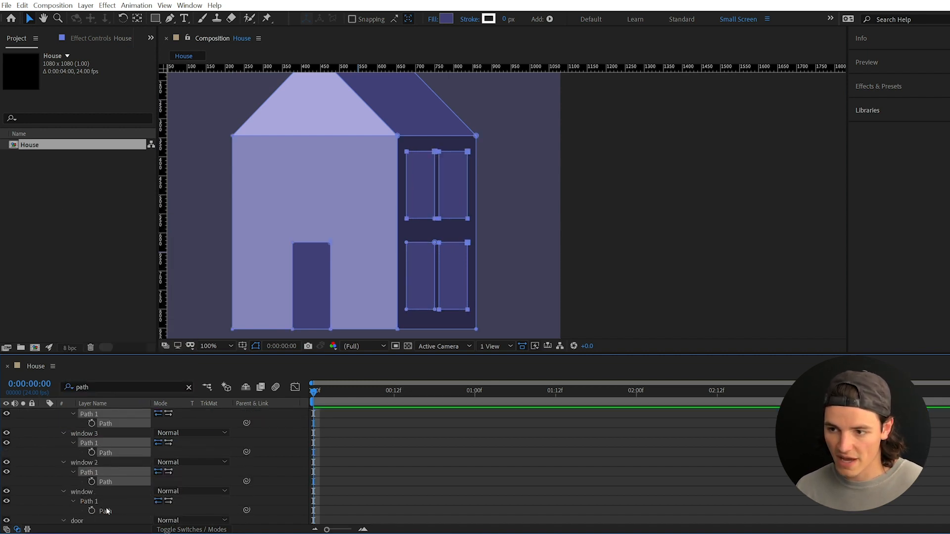
{"action": "left_click", "coordinate": [109, 511], "text": "shift"}
{"action": "double_click", "coordinate": [406, 310]}
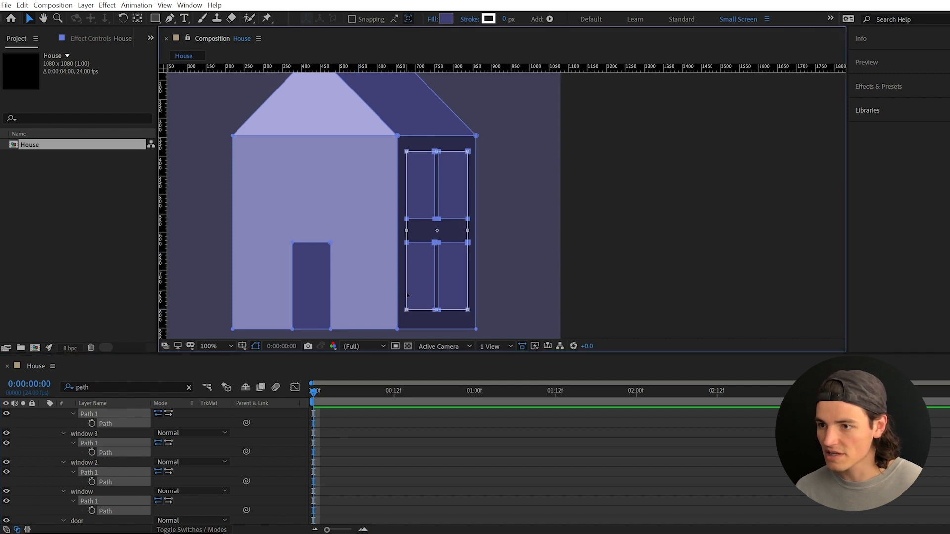
{"action": "left_click_drag", "start_coordinate": [406, 230], "coordinate": [419, 232]}
{"action": "right_click", "coordinate": [419, 230]}
{"action": "left_click", "coordinate": [430, 222]}
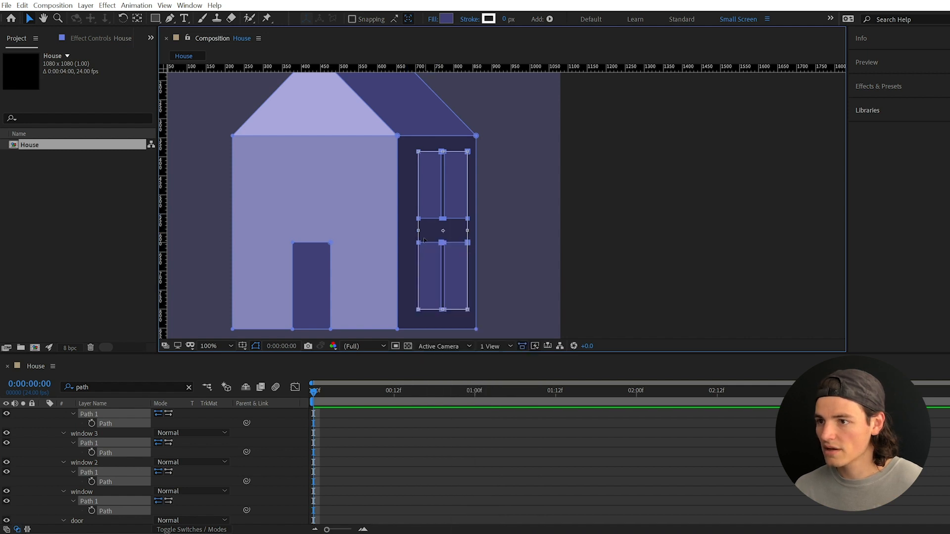
{"action": "left_click_drag", "start_coordinate": [418, 231], "coordinate": [421, 230]}
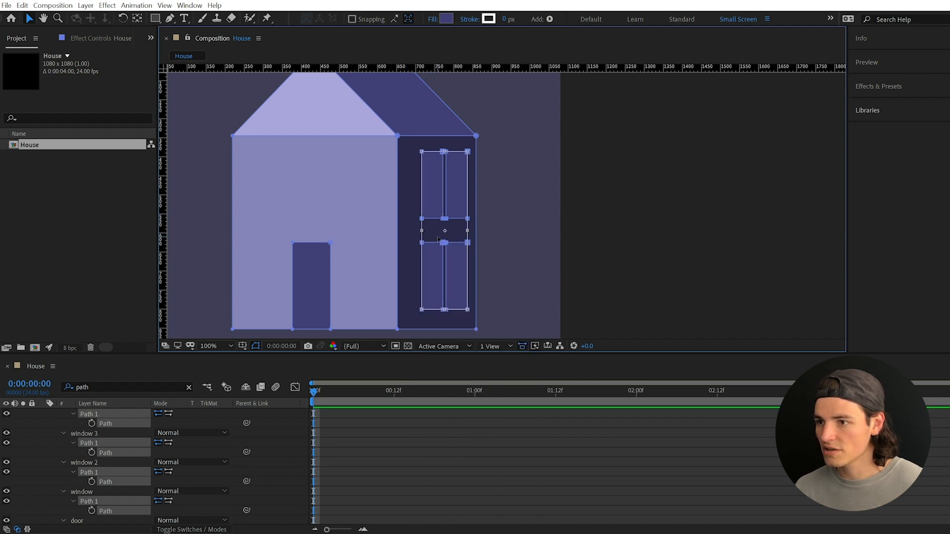
{"action": "key", "text": "Return"}
- Move the two left-hand windows further left to widen the gap between the columns to about 20 px
{"action": "left_click", "coordinate": [432, 277]}
{"action": "left_click", "coordinate": [433, 198], "text": "shift"}
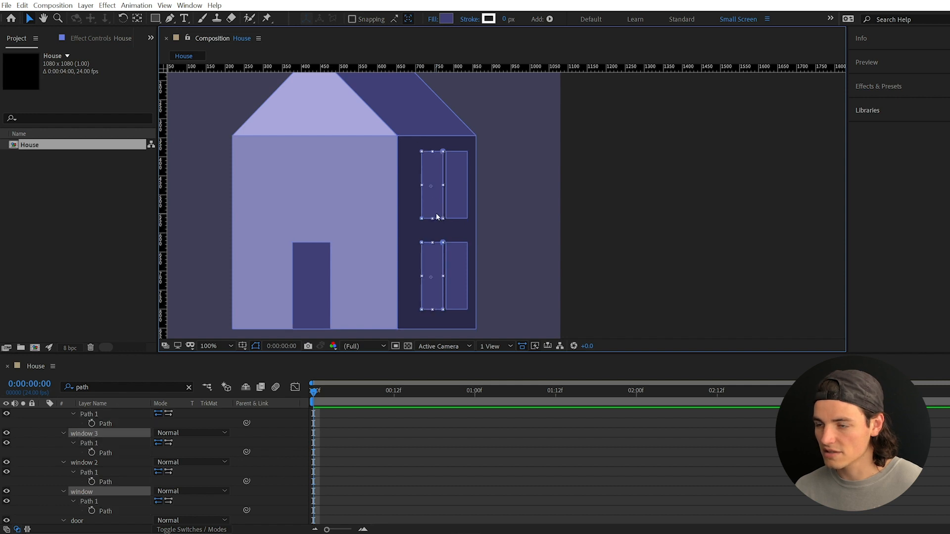
{"action": "left_click_drag", "start_coordinate": [437, 208], "coordinate": [436, 207]}
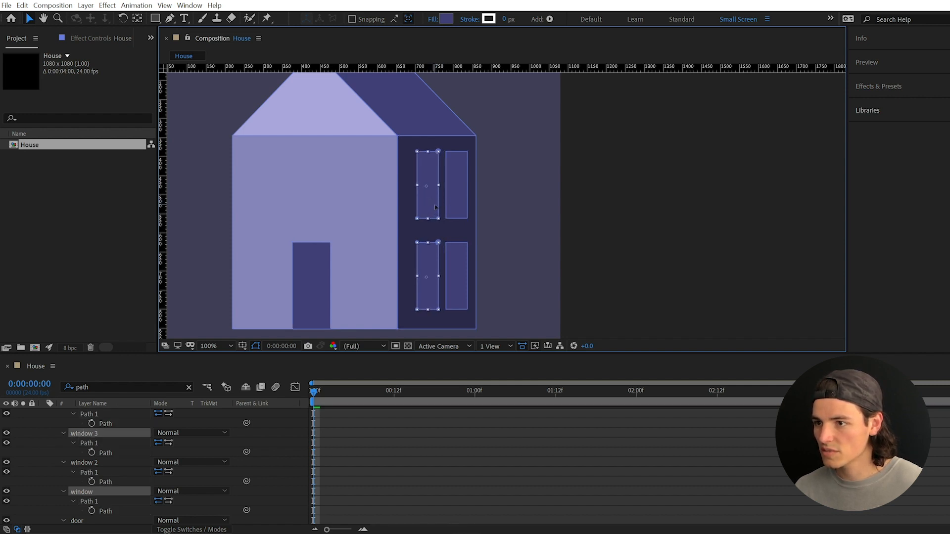
- Select all four windows and move them left so they are centred on the side wall
{"action": "left_click", "coordinate": [459, 271], "text": "shift"}
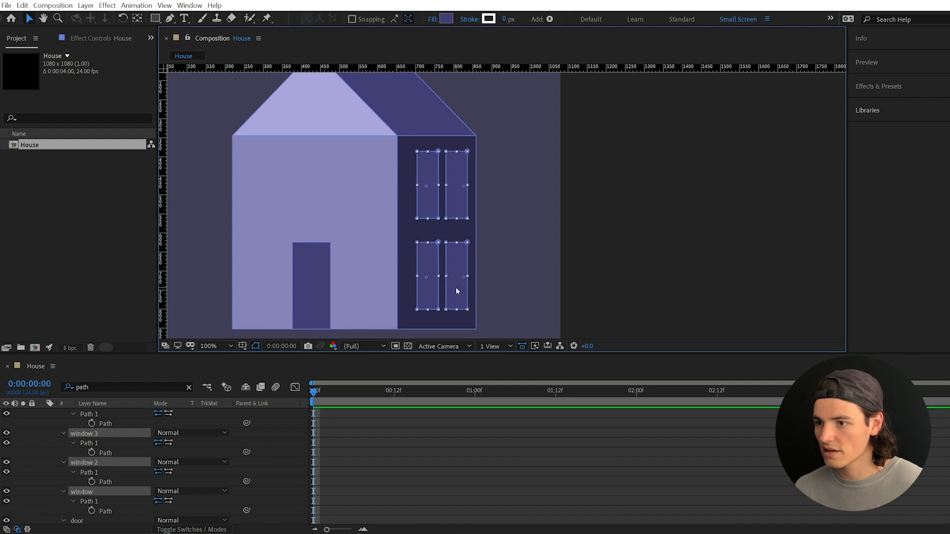
{"action": "left_click_drag", "start_coordinate": [456, 287], "coordinate": [452, 290]}
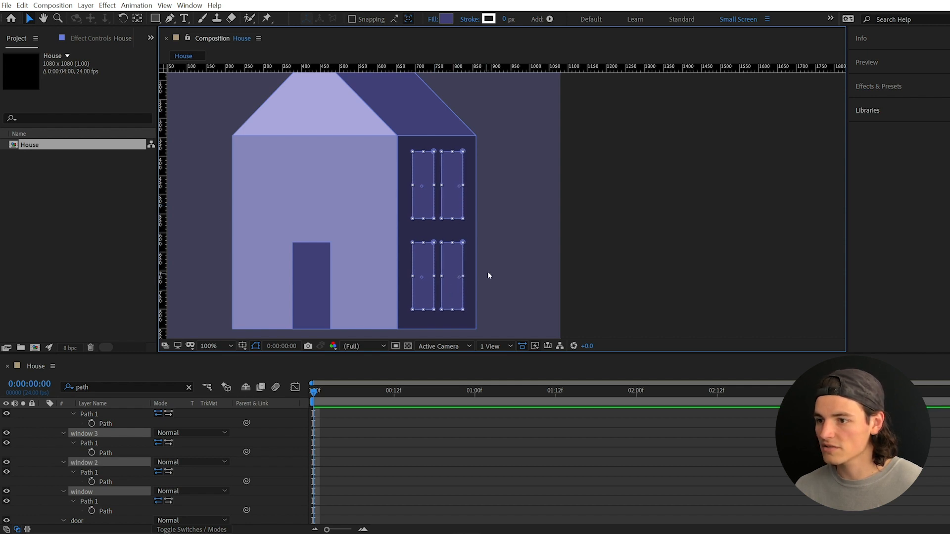
{"action": "key", "text": "comma"}
{"action": "left_click", "coordinate": [495, 446]}
{"action": "left_click_drag", "start_coordinate": [455, 243], "coordinate": [474, 231]}
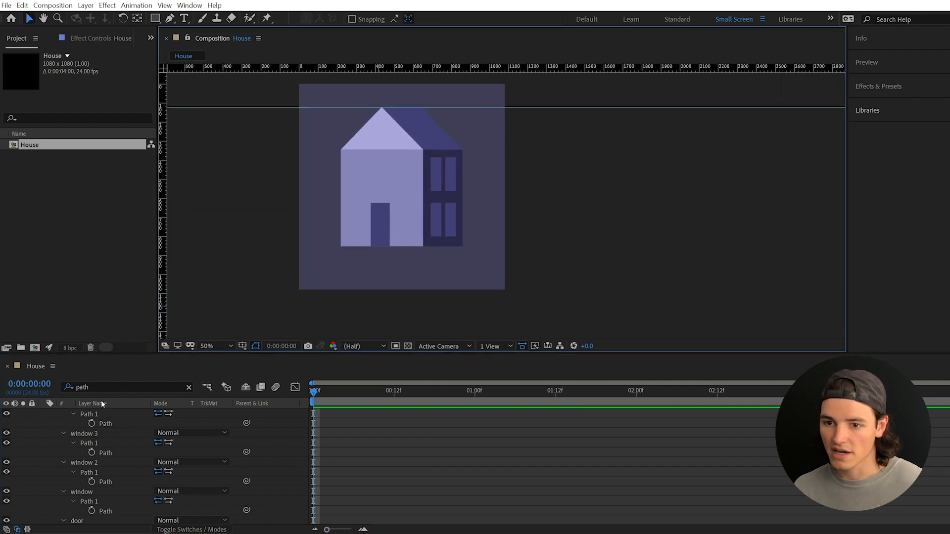
- Clear the "path" filter and collapse the House layer
{"action": "scroll", "coordinate": [109, 416], "scroll_direction": "up", "scroll_amount": 2}
{"action": "left_click", "coordinate": [111, 414]}
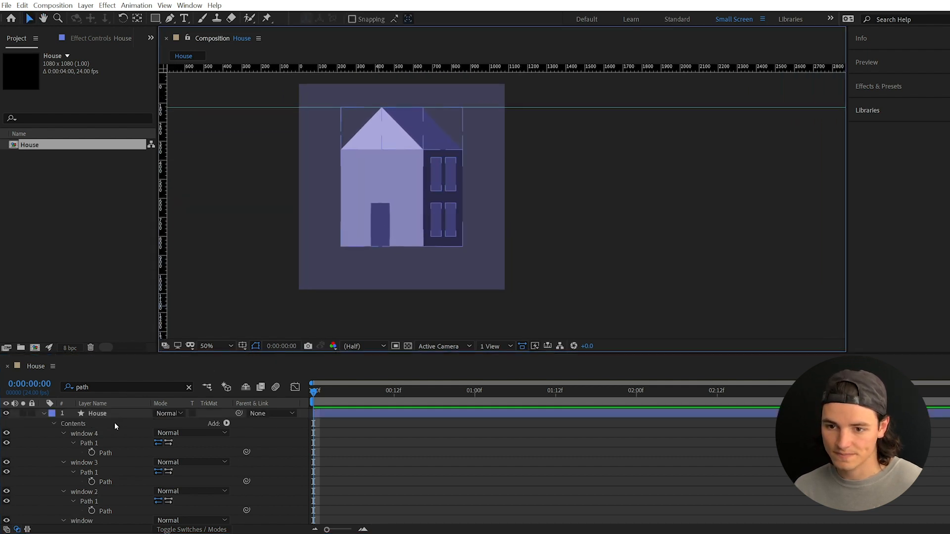
{"action": "left_click", "coordinate": [188, 388]}
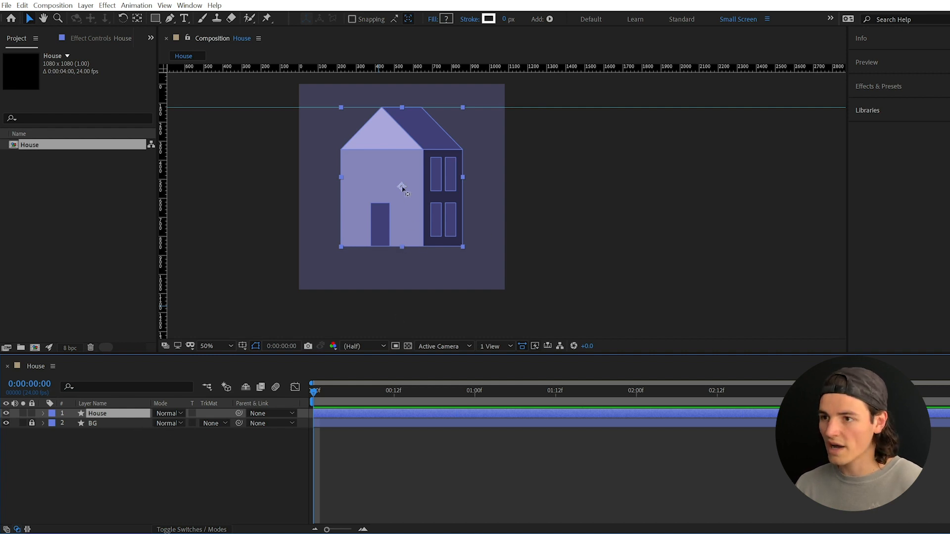
- Move the House layer's anchor point to the bottom centre of the house and scale the layer to 60%
{"action": "key", "text": "y"}
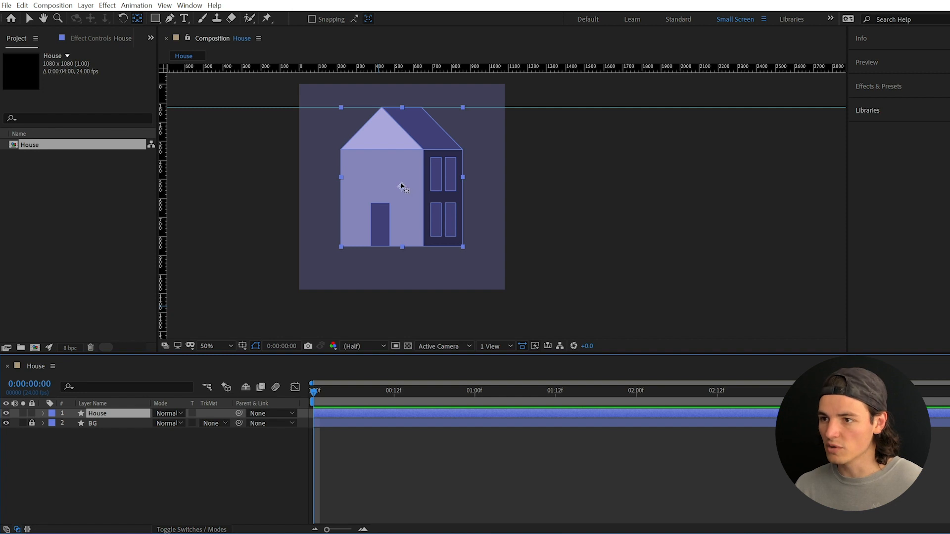
{"action": "left_click_drag", "start_coordinate": [404, 189], "coordinate": [401, 247]}
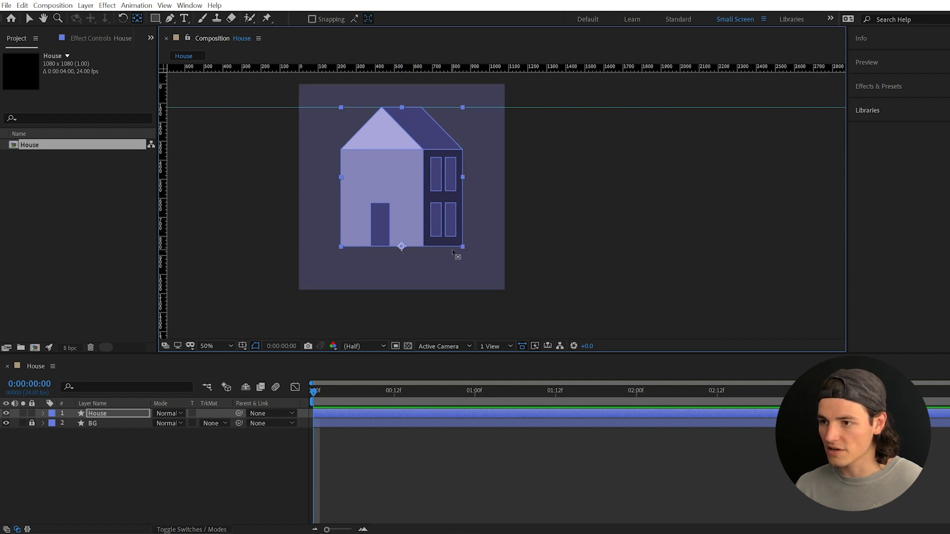
{"action": "left_click", "coordinate": [104, 417]}
{"action": "key", "text": "s"}
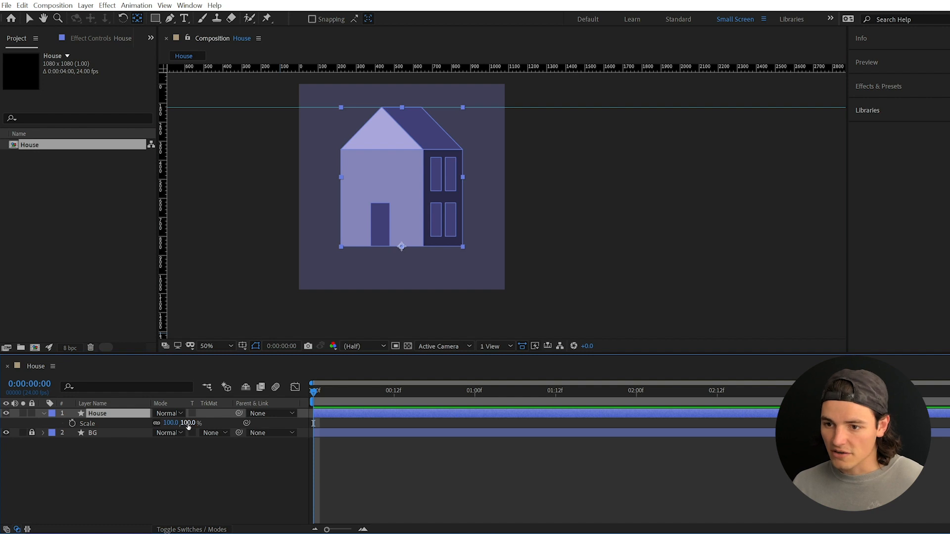
{"action": "left_click_drag", "start_coordinate": [188, 425], "coordinate": [169, 426]}
{"action": "left_click", "coordinate": [218, 463]}
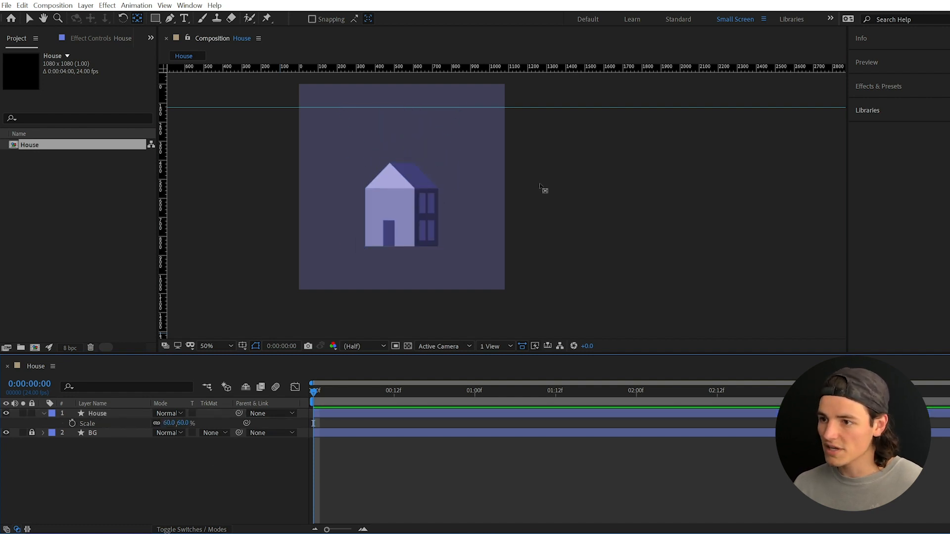
{"action": "left_click", "coordinate": [414, 218]}
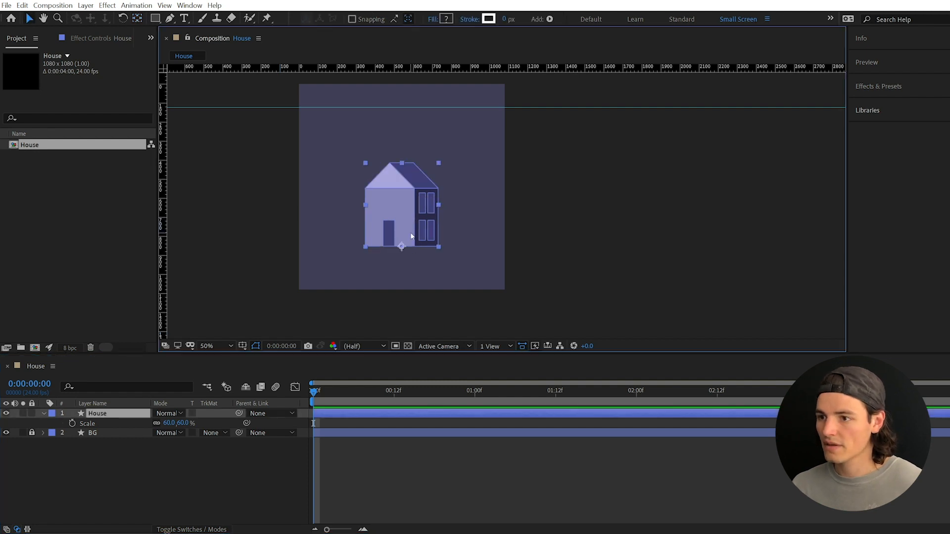
- Nudge the House layer up about 70 px in the composition
{"action": "key", "text": "shift+Up"}
{"action": "key", "text": "shift+Up"}
{"action": "key", "text": "shift+Up"}
{"action": "key", "text": "shift+Up"}
{"action": "key", "text": "shift+Up"}
{"action": "key", "text": "shift+Up"}
{"action": "key", "text": "shift+Up"}
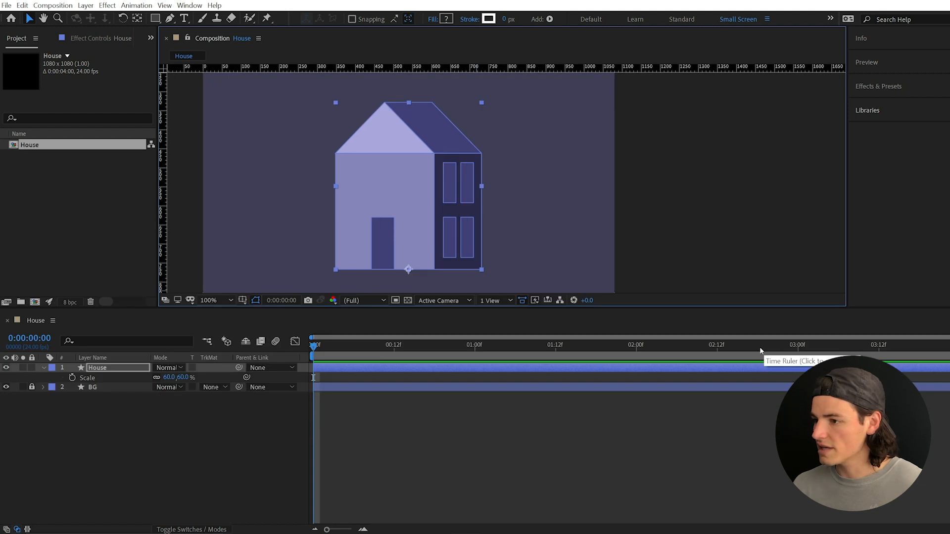
- Set the work area to end at 0:00:01:23 so it covers the first two seconds
{"action": "left_click_drag", "start_coordinate": [760, 346], "coordinate": [631, 355]}
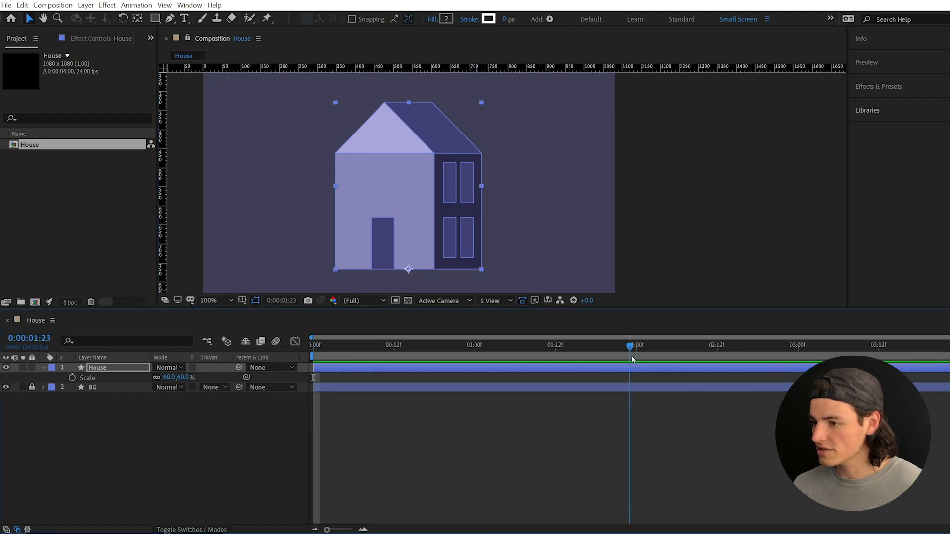
{"action": "key", "text": "n"}
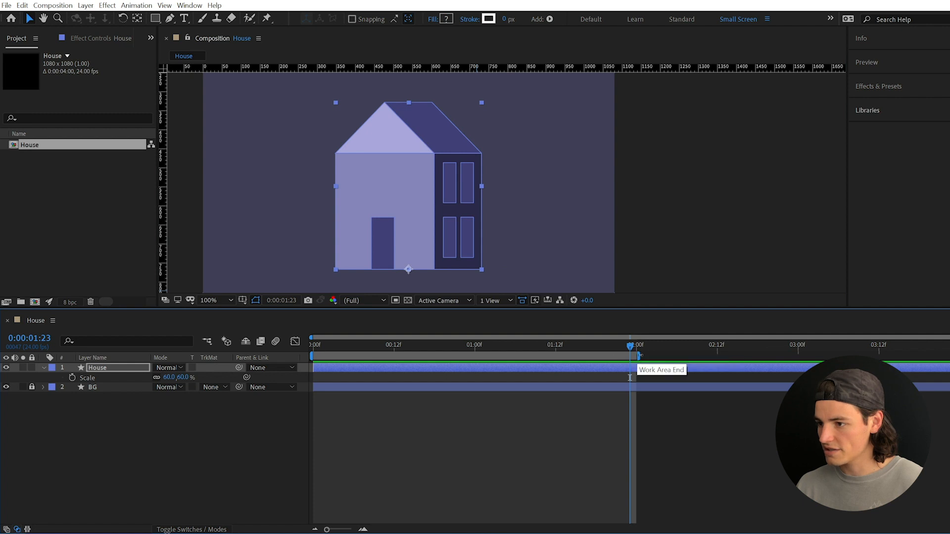
{"action": "mouse_move", "coordinate": [638, 356]}
{"action": "left_mouse_down"}
{"action": "mouse_move", "coordinate": [941, 357]}
{"action": "mouse_move", "coordinate": [638, 362]}
{"action": "left_mouse_up"}
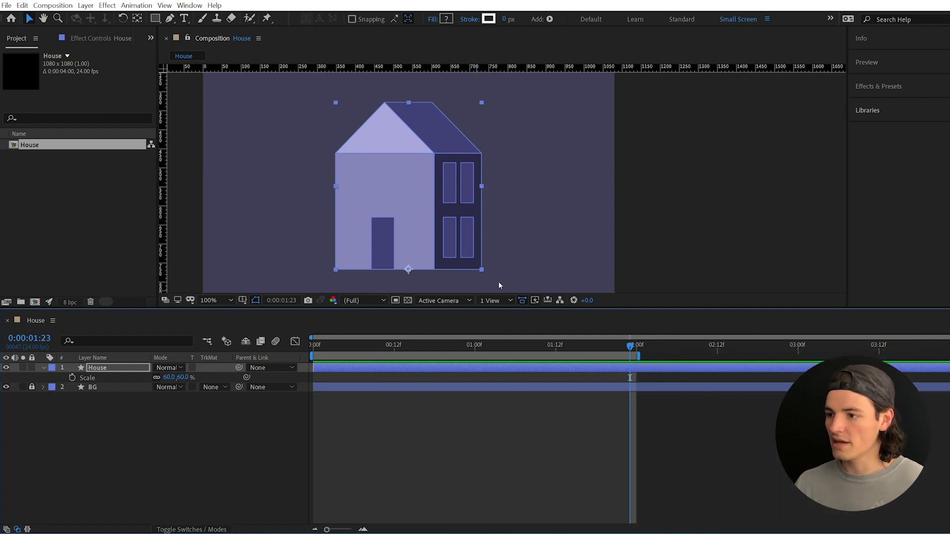
- Filter the House layer by "path" and set Path keyframes at 0:00:01:23 for all windows, the door, both roofs and both walls
{"action": "left_click", "coordinate": [120, 368]}
{"action": "key", "text": "ctrl+f"}
{"action": "type", "text": "path"}
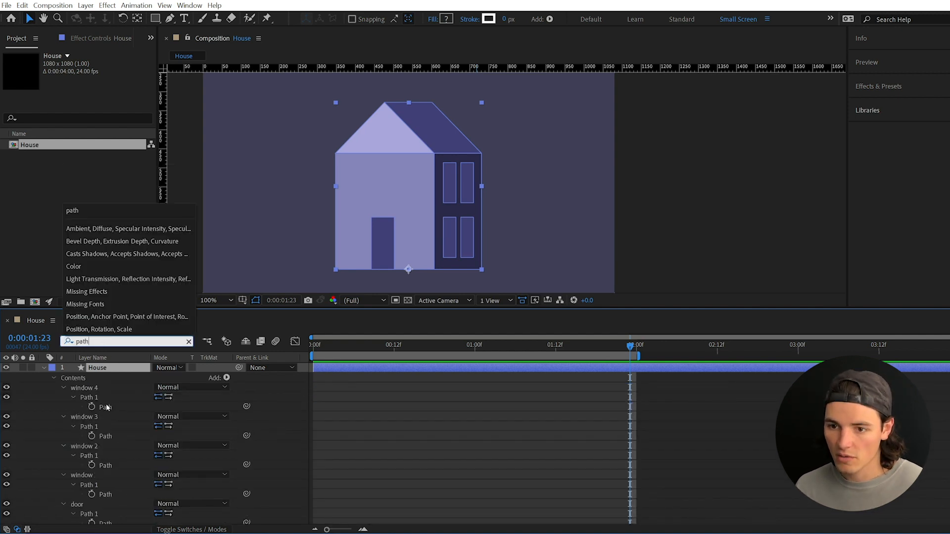
{"action": "left_click", "coordinate": [106, 406]}
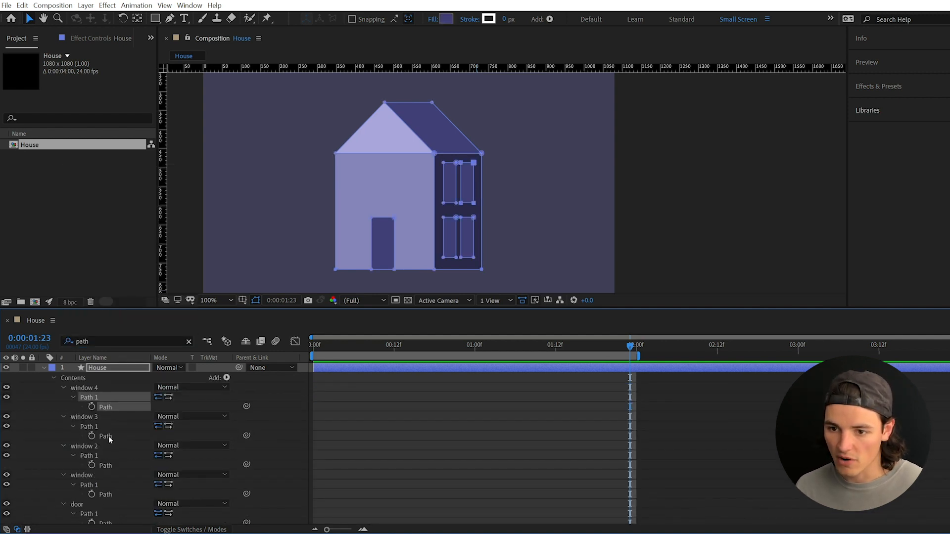
{"action": "left_click", "coordinate": [108, 435], "text": "ctrl"}
{"action": "scroll", "coordinate": [106, 440], "scroll_direction": "down", "scroll_amount": 1}
{"action": "left_click", "coordinate": [106, 436], "text": "ctrl"}
{"action": "left_click", "coordinate": [106, 465], "text": "ctrl"}
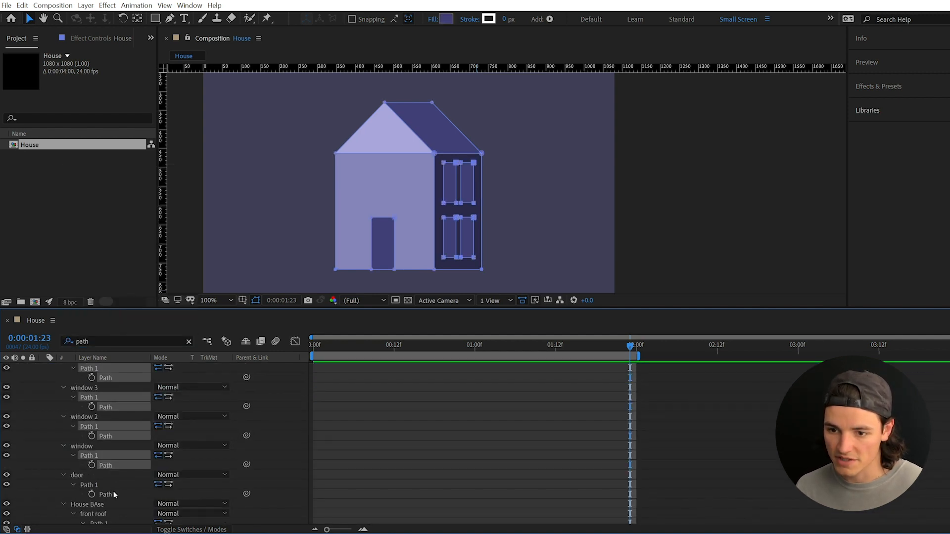
{"action": "left_click", "coordinate": [112, 493], "text": "ctrl"}
{"action": "scroll", "coordinate": [115, 462], "scroll_direction": "down", "scroll_amount": 3}
{"action": "left_click", "coordinate": [115, 447], "text": "ctrl"}
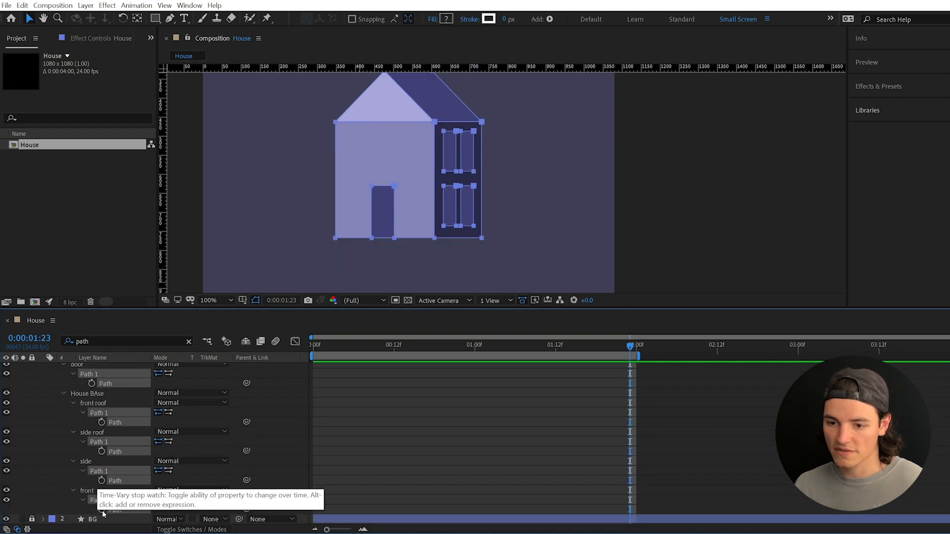
{"action": "left_click", "coordinate": [102, 510]}
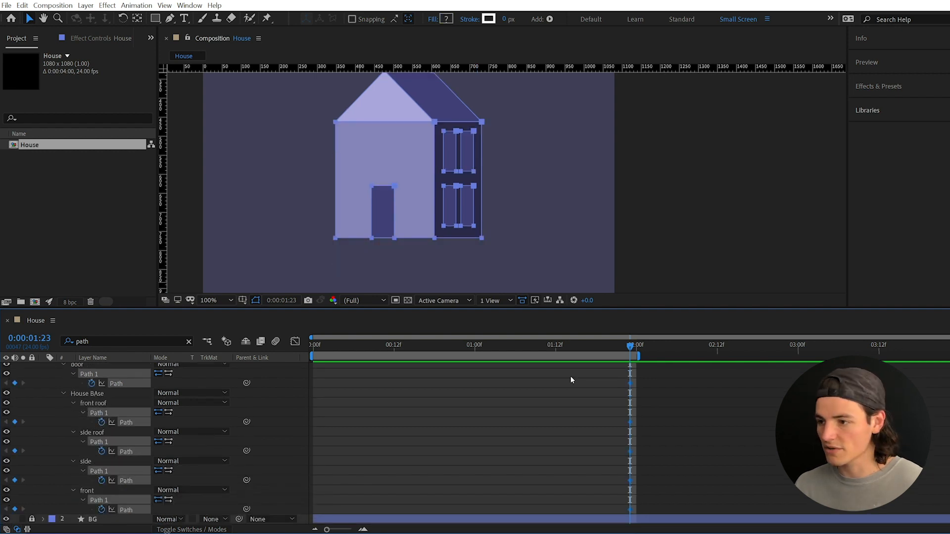
- At 0:00:00:00, squash all the house paths horizontally about their centre to about 150 px wide, keeping the height
{"action": "left_click_drag", "start_coordinate": [630, 348], "coordinate": [390, 371]}
{"action": "right_click", "coordinate": [315, 377]}
{"action": "left_click", "coordinate": [316, 349]}
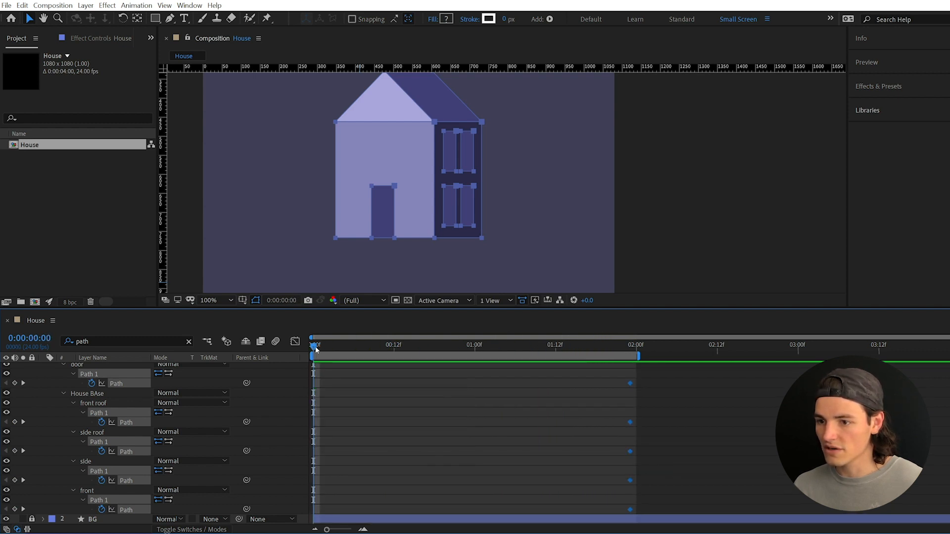
{"action": "left_click_drag", "start_coordinate": [486, 185], "coordinate": [503, 210]}
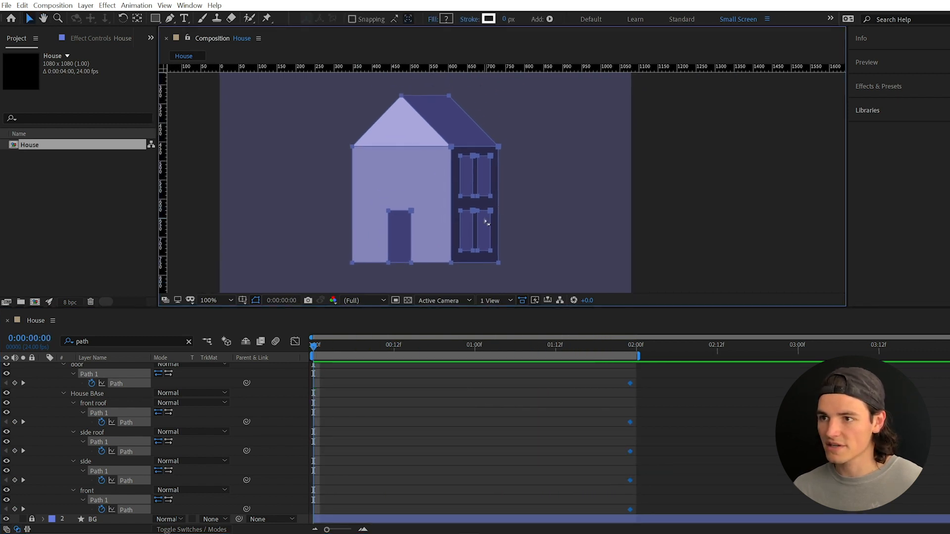
{"action": "left_click_drag", "start_coordinate": [325, 84], "coordinate": [527, 268]}
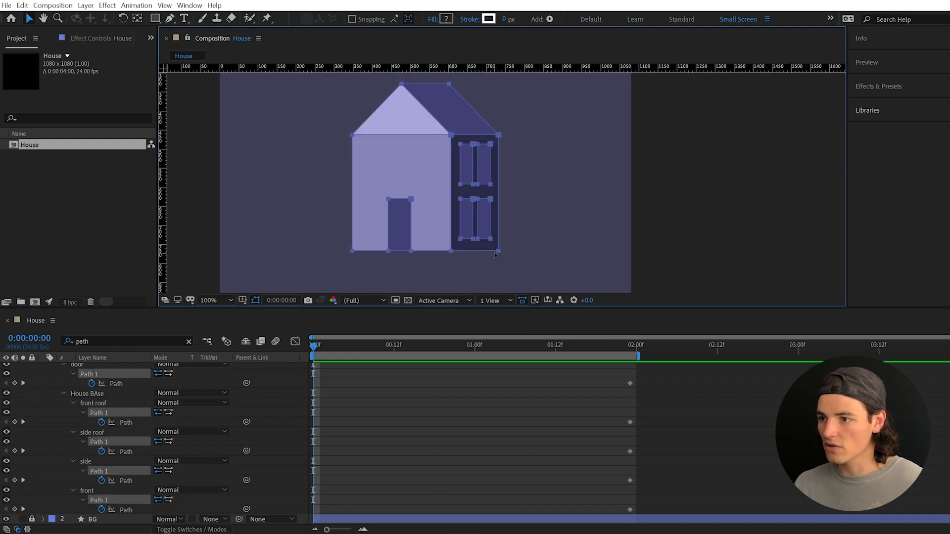
{"action": "key", "text": "ctrl+t"}
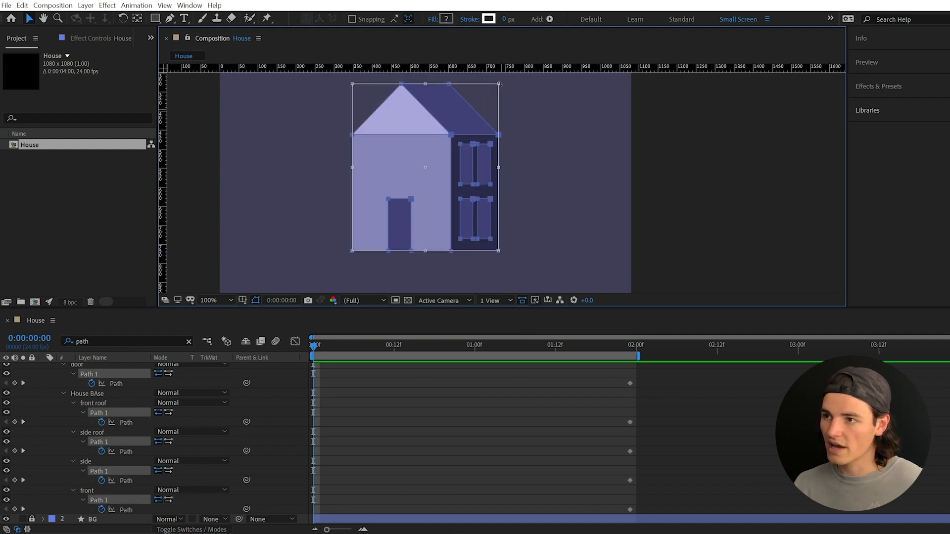
{"action": "left_click_drag", "start_coordinate": [499, 84], "coordinate": [454, 173]}
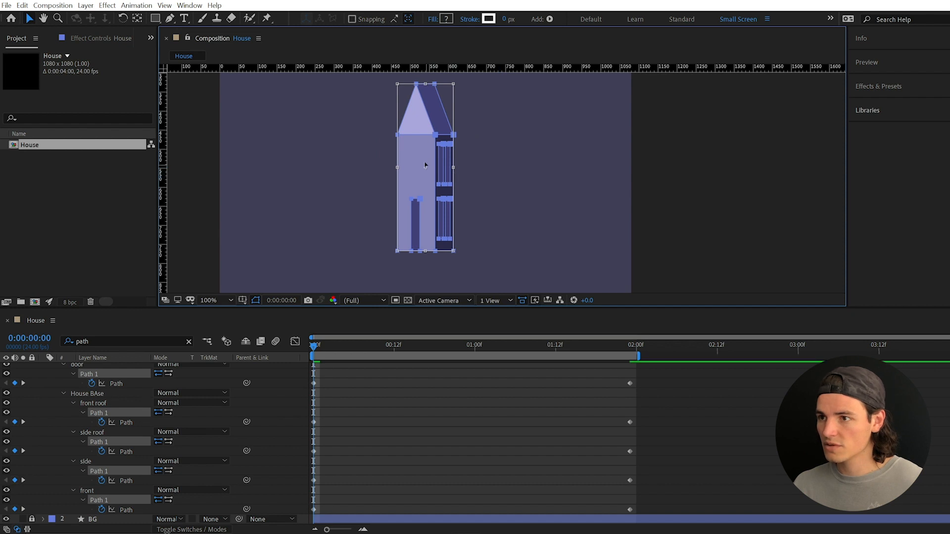
{"action": "key", "text": "Return"}
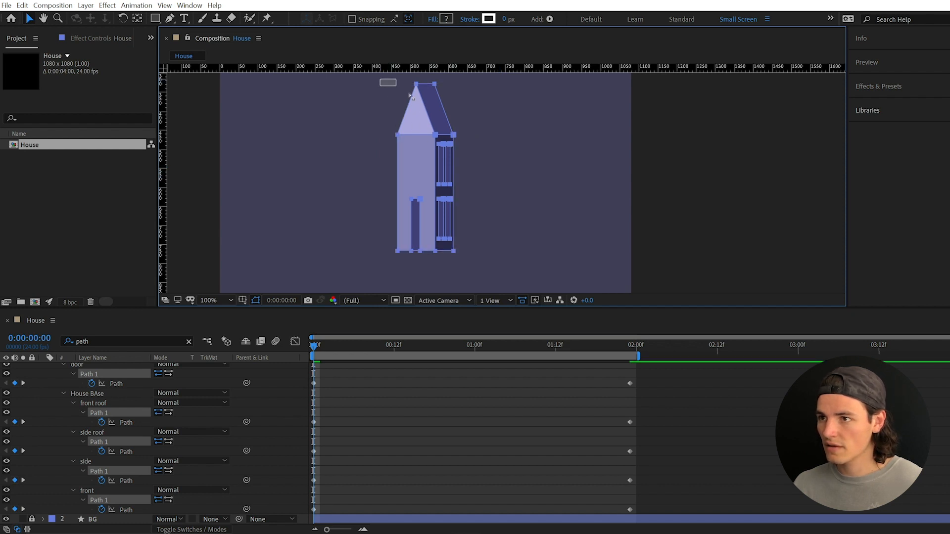
- Move the front wall, front roof and door points about 260 px left, and the outer points of the side wall and roof about 125 px right
{"action": "left_click_drag", "start_coordinate": [411, 95], "coordinate": [435, 133]}
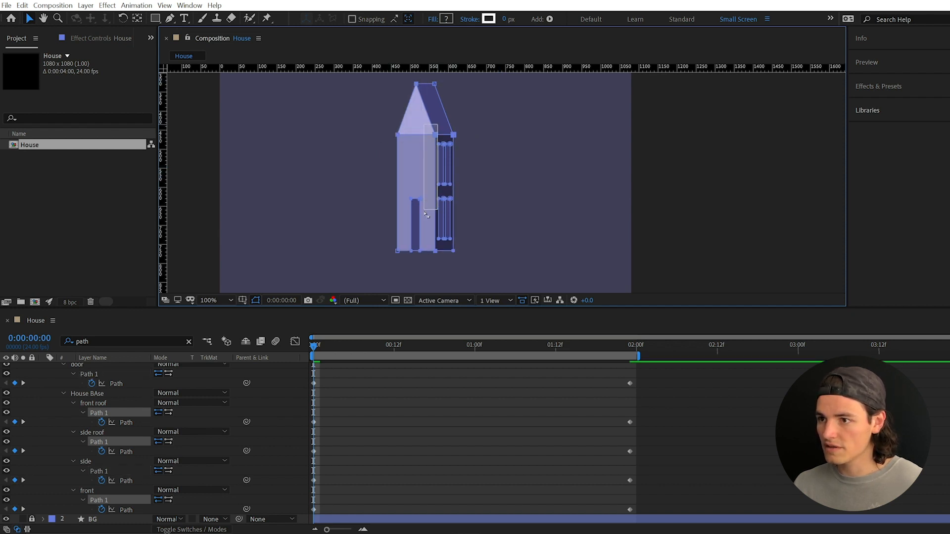
{"action": "left_click_drag", "start_coordinate": [425, 214], "coordinate": [430, 267]}
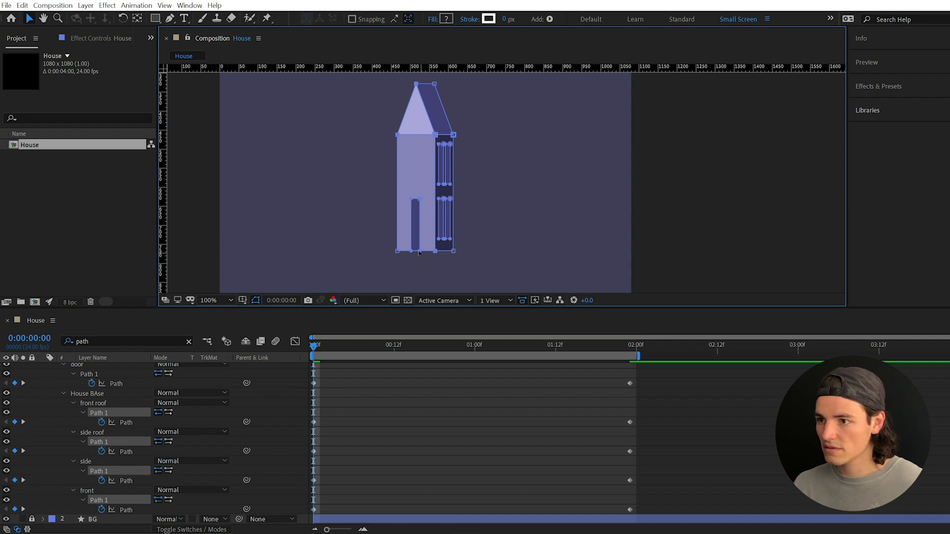
{"action": "left_click_drag", "start_coordinate": [384, 197], "coordinate": [331, 254]}
{"action": "left_click_drag", "start_coordinate": [430, 79], "coordinate": [483, 143]}
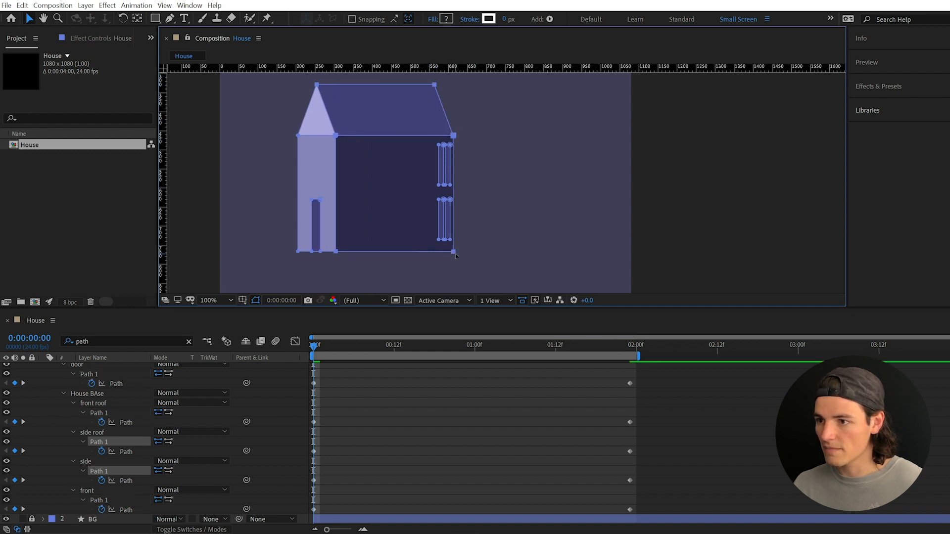
{"action": "left_click_drag", "start_coordinate": [455, 255], "coordinate": [503, 254]}
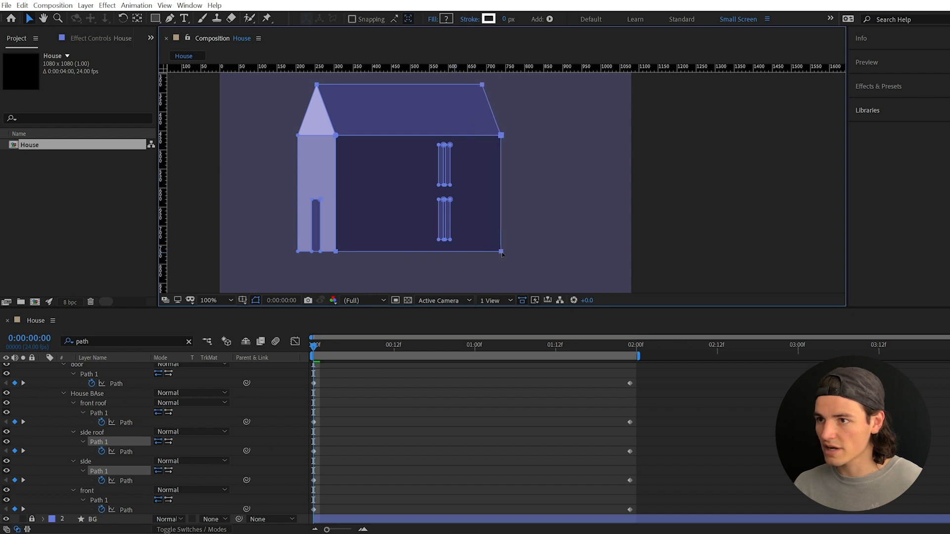
- Scrub through the two-second path animation to examine how the house turns between the two keyframes
{"action": "left_click_drag", "start_coordinate": [621, 350], "coordinate": [314, 370]}
{"action": "left_click_drag", "start_coordinate": [291, 89], "coordinate": [342, 141]}
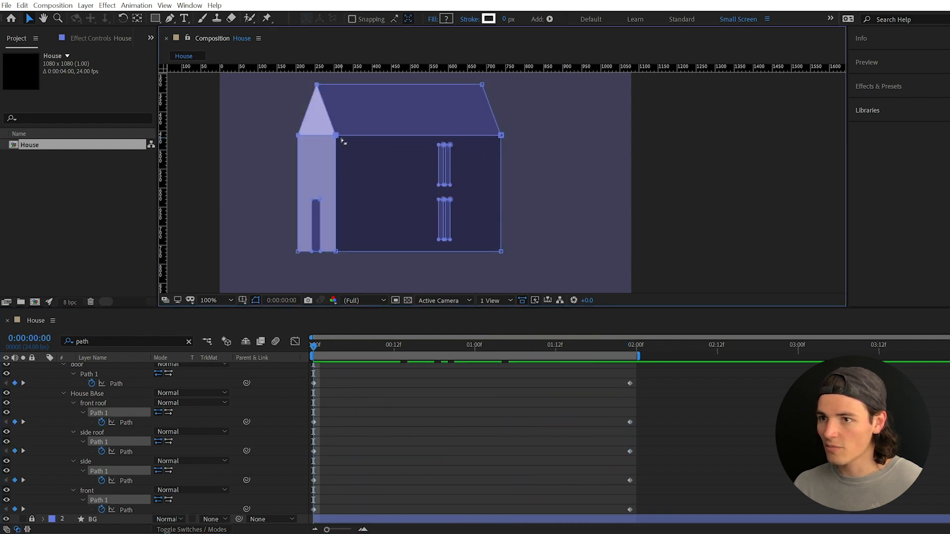
{"action": "key", "text": "space"}
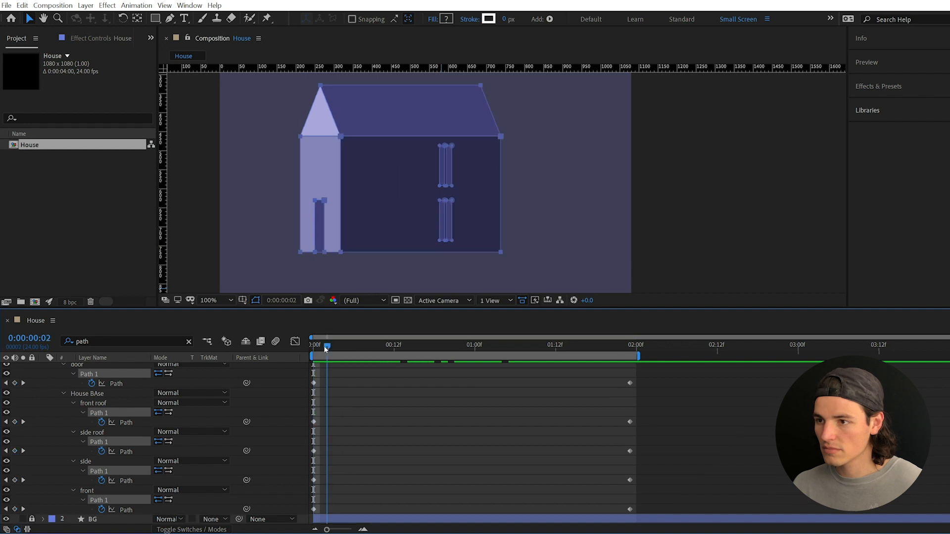
{"action": "left_click_drag", "start_coordinate": [515, 355], "coordinate": [317, 363]}
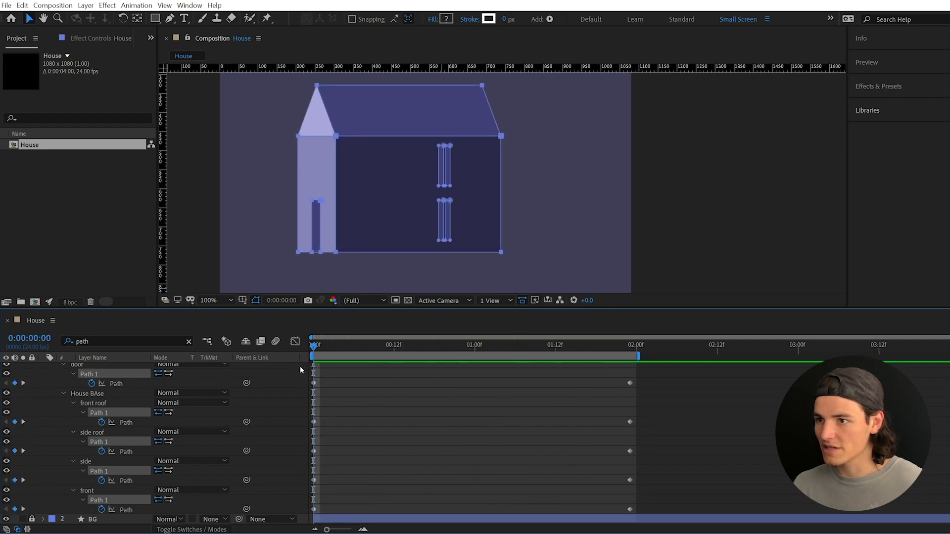
{"action": "left_click_drag", "start_coordinate": [284, 77], "coordinate": [358, 253]}
{"action": "mouse_move", "coordinate": [320, 348]}
{"action": "left_mouse_down"}
{"action": "mouse_move", "coordinate": [601, 342]}
{"action": "mouse_move", "coordinate": [333, 352]}
{"action": "left_mouse_up"}
{"action": "key", "text": "Home"}
{"action": "scroll", "coordinate": [462, 216], "scroll_direction": "down", "scroll_amount": 2}
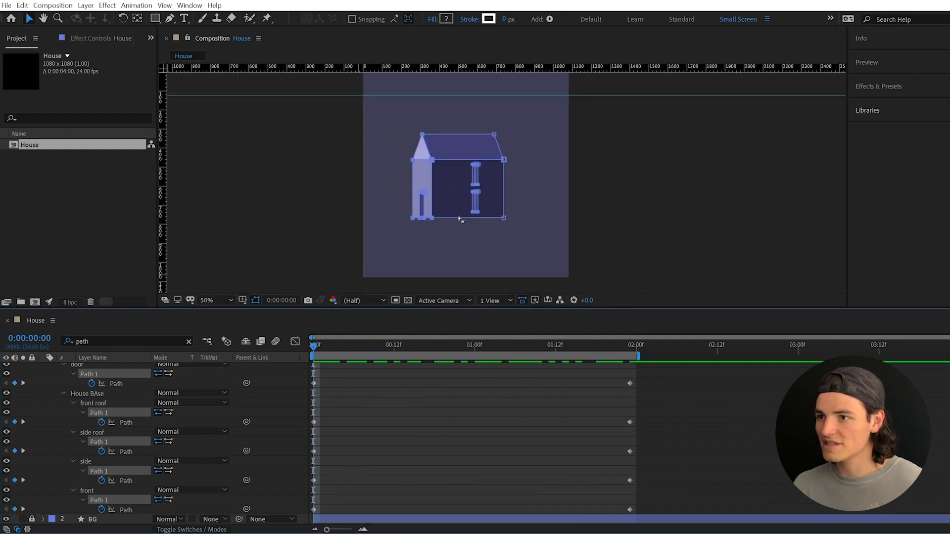
- At 0:00:01:23, place vertical guides along the left and right edges of the house
{"action": "left_click_drag", "start_coordinate": [490, 221], "coordinate": [403, 238]}
{"action": "left_click", "coordinate": [628, 346]}
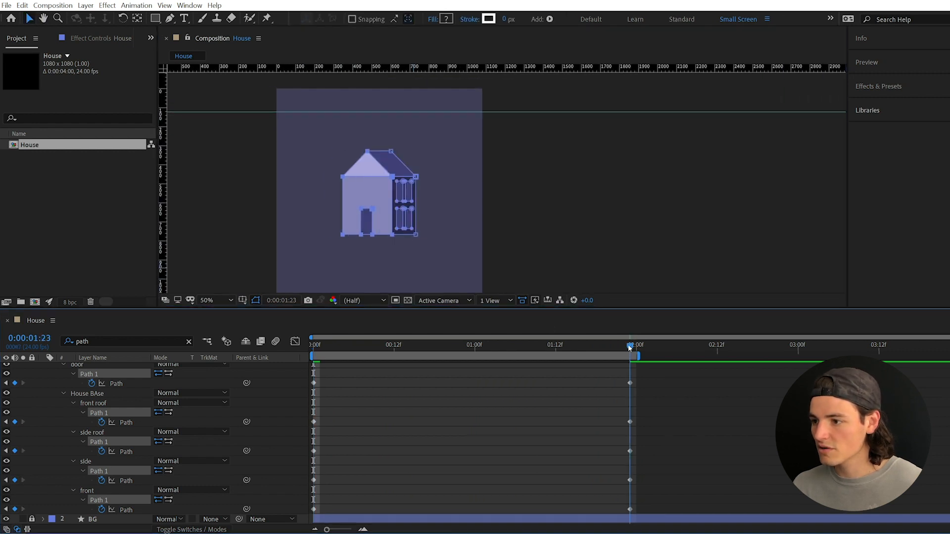
{"action": "left_click_drag", "start_coordinate": [158, 174], "coordinate": [346, 220]}
{"action": "right_click", "coordinate": [343, 221]}
{"action": "left_click", "coordinate": [350, 112]}
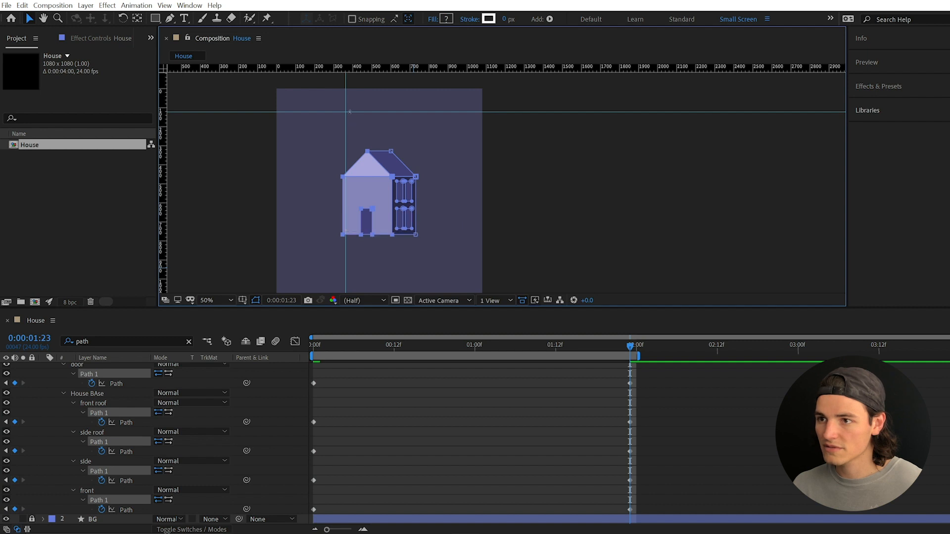
{"action": "left_click_drag", "start_coordinate": [346, 120], "coordinate": [342, 123]}
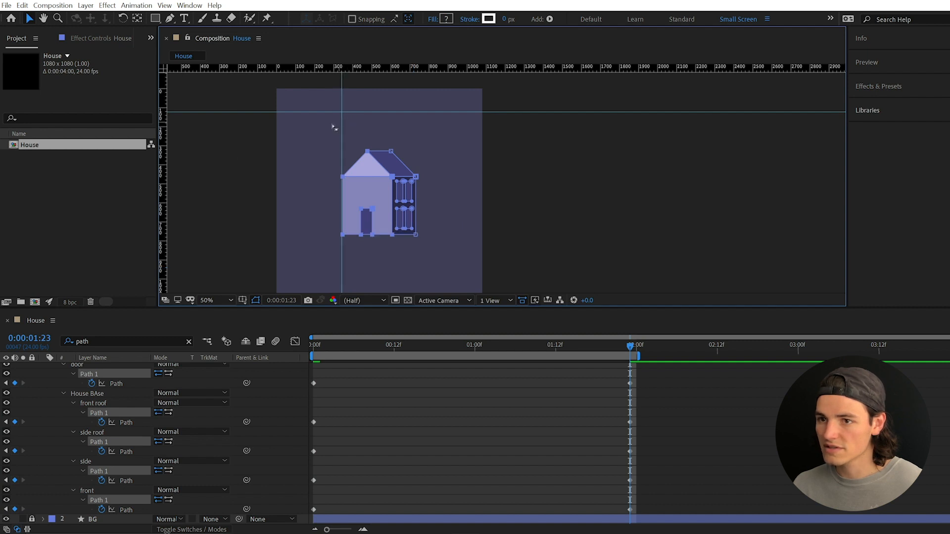
{"action": "left_click_drag", "start_coordinate": [175, 167], "coordinate": [417, 204]}
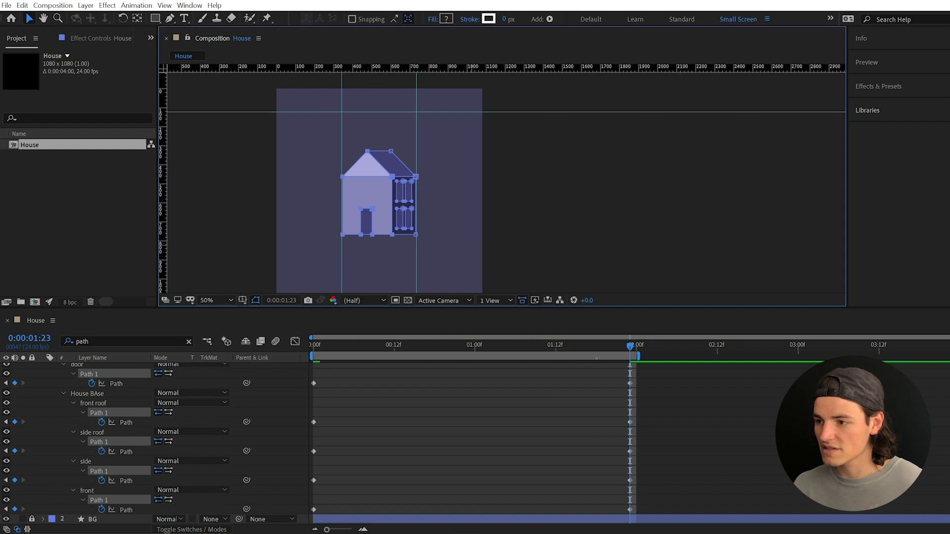
- At 0:00:00:00, select all the house paths and shift them about 40 px right to centre the house between the guides
{"action": "left_click_drag", "start_coordinate": [631, 346], "coordinate": [313, 361]}
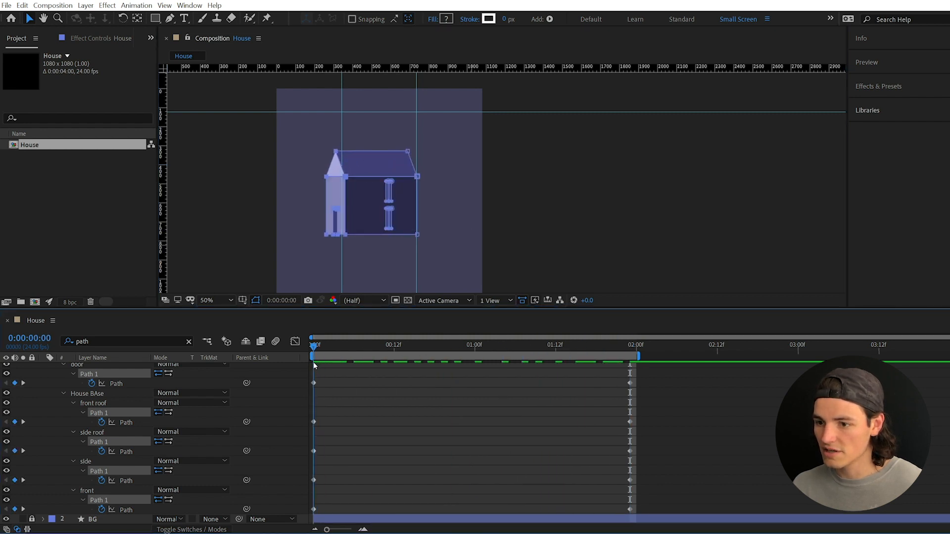
{"action": "left_click", "coordinate": [313, 383]}
{"action": "left_click_drag", "start_coordinate": [293, 142], "coordinate": [425, 235]}
{"action": "right_click", "coordinate": [424, 235]}
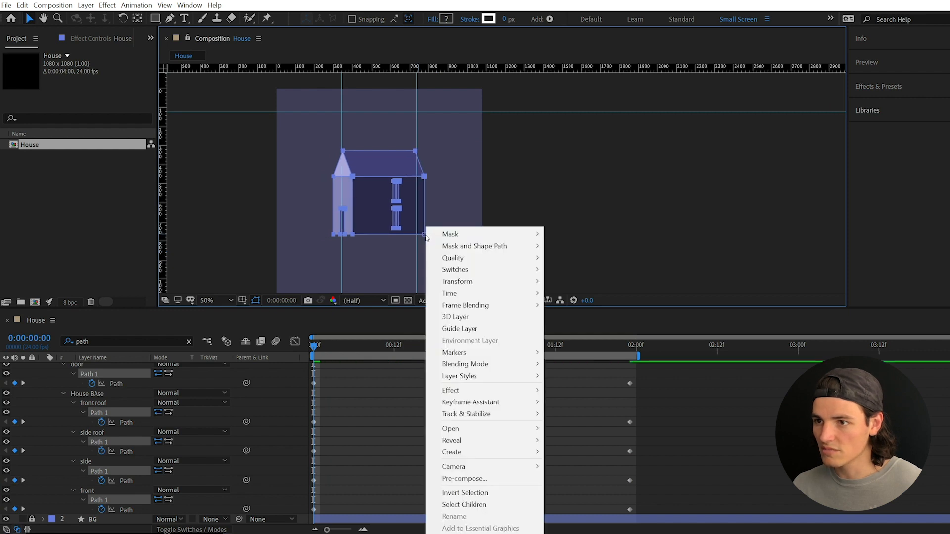
{"action": "left_click", "coordinate": [424, 212]}
{"action": "left_click", "coordinate": [424, 212]}
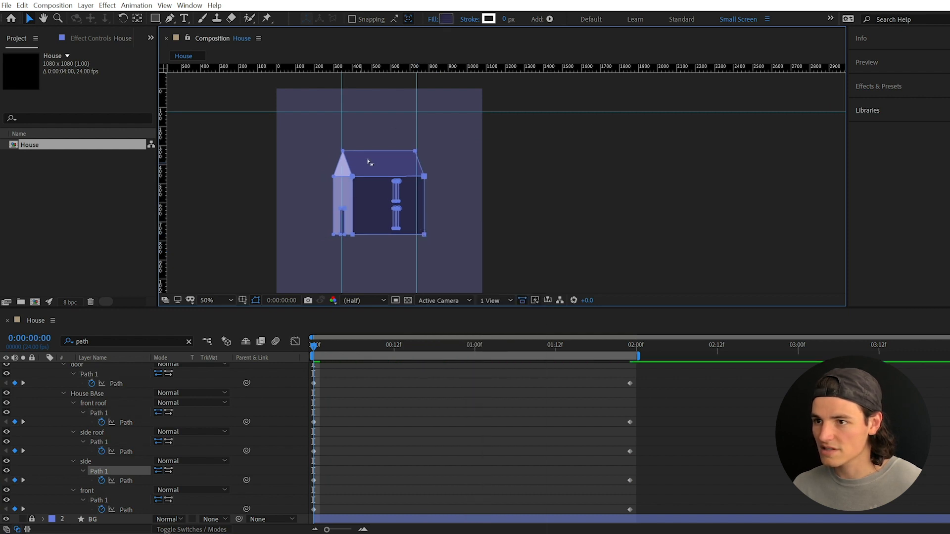
- Stretch the four windows together to about 270 px wide at 0:00:00:00, centre them on the side wall and deselect them
{"action": "key", "text": "period"}
{"action": "left_click_drag", "start_coordinate": [293, 202], "coordinate": [413, 265]}
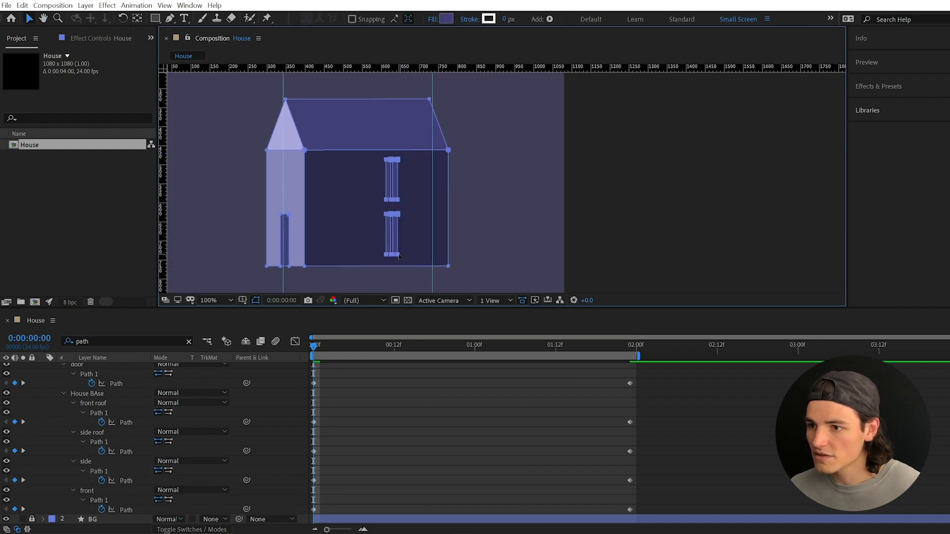
{"action": "left_click_drag", "start_coordinate": [385, 215], "coordinate": [315, 217]}
{"action": "mouse_move", "coordinate": [398, 208]}
{"action": "left_mouse_down"}
{"action": "mouse_move", "coordinate": [432, 208]}
{"action": "mouse_move", "coordinate": [393, 192]}
{"action": "left_mouse_up"}
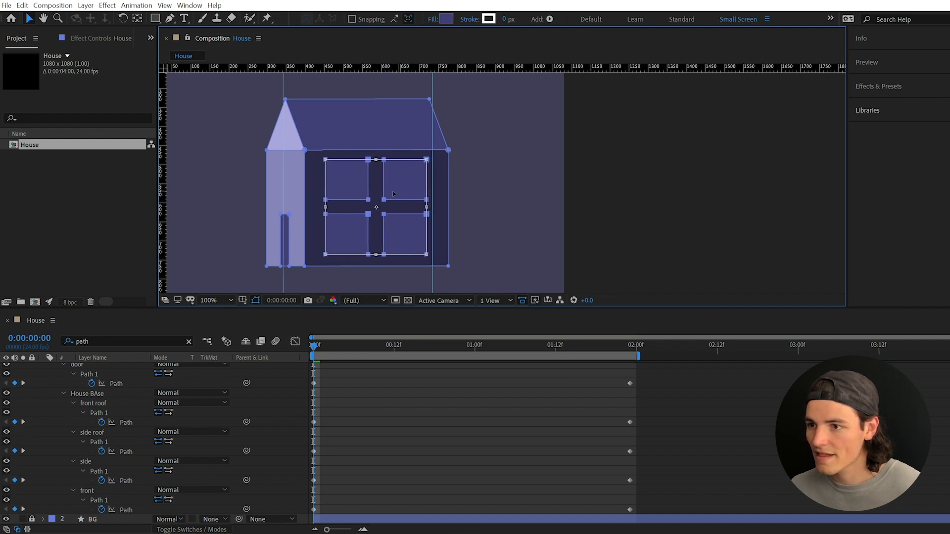
{"action": "left_click", "coordinate": [421, 407]}
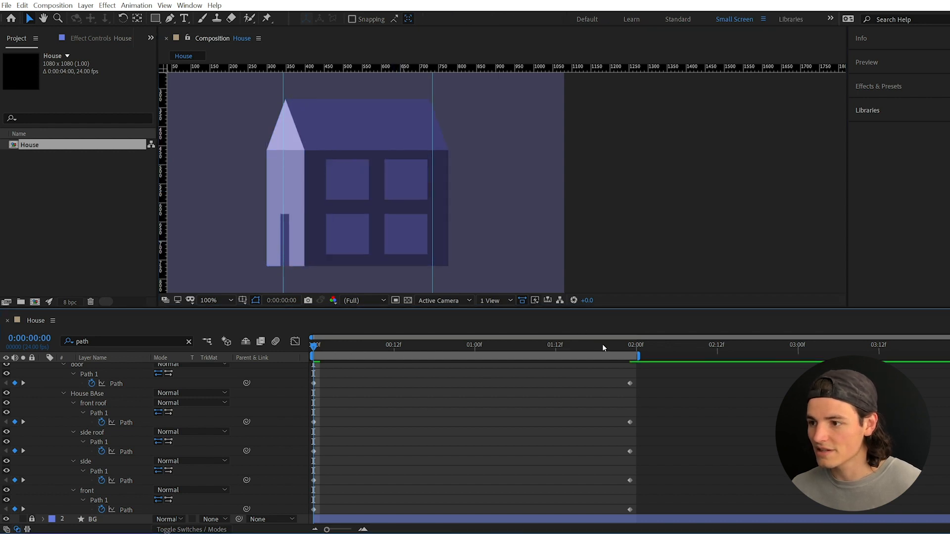
- Scrub the timeline and play the animation from the first frame to check the house's turn with the widened windows
{"action": "left_click_drag", "start_coordinate": [601, 345], "coordinate": [422, 346]}
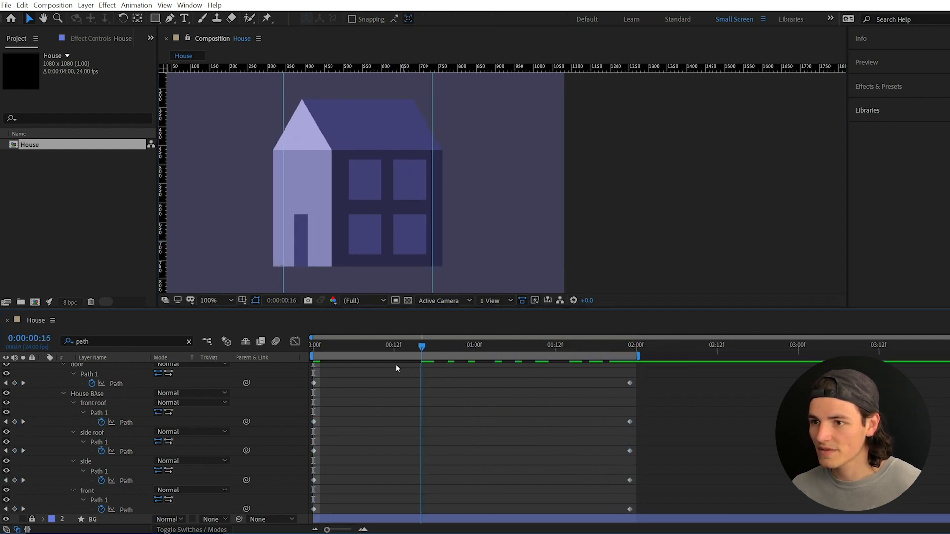
{"action": "key", "text": "Home"}
{"action": "key", "text": "space"}
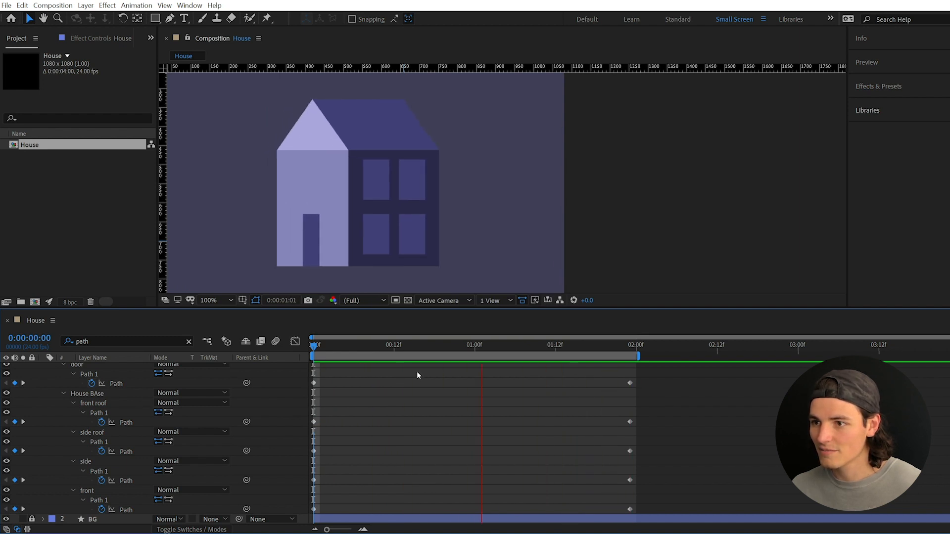
- Stop the playback, then hide the guides and rulers in the composition view
{"action": "key", "text": "space"}
{"action": "scroll", "coordinate": [473, 225], "scroll_direction": "down", "scroll_amount": 2}
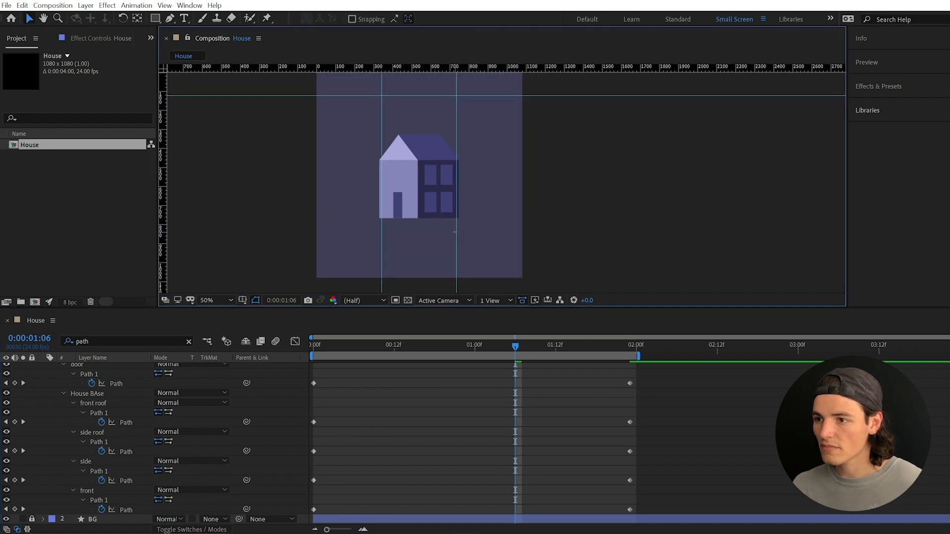
{"action": "left_click", "coordinate": [165, 5]}
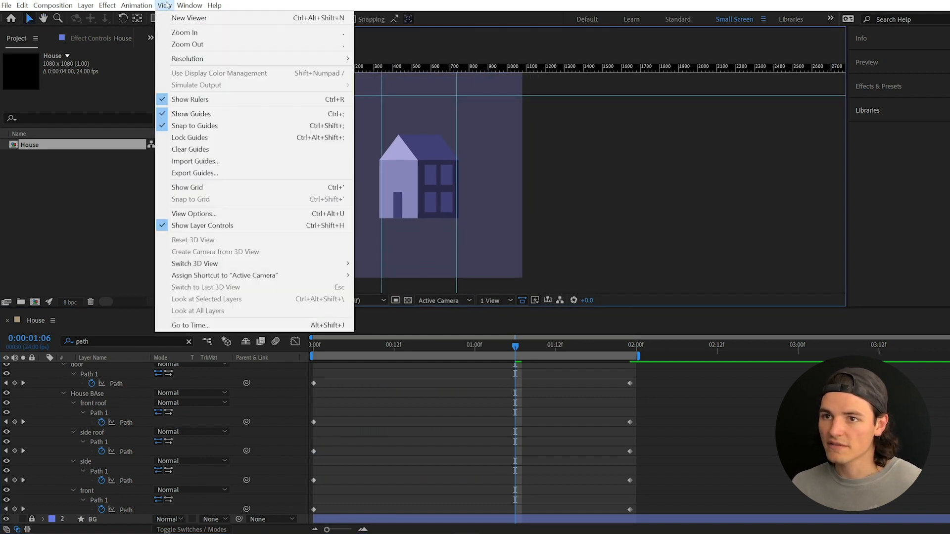
{"action": "left_click", "coordinate": [231, 113]}
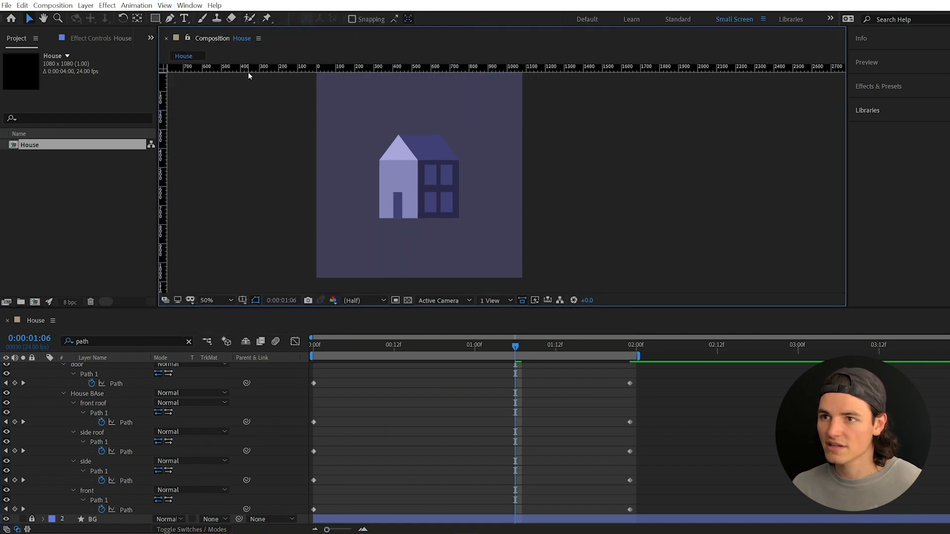
{"action": "left_click", "coordinate": [165, 5]}
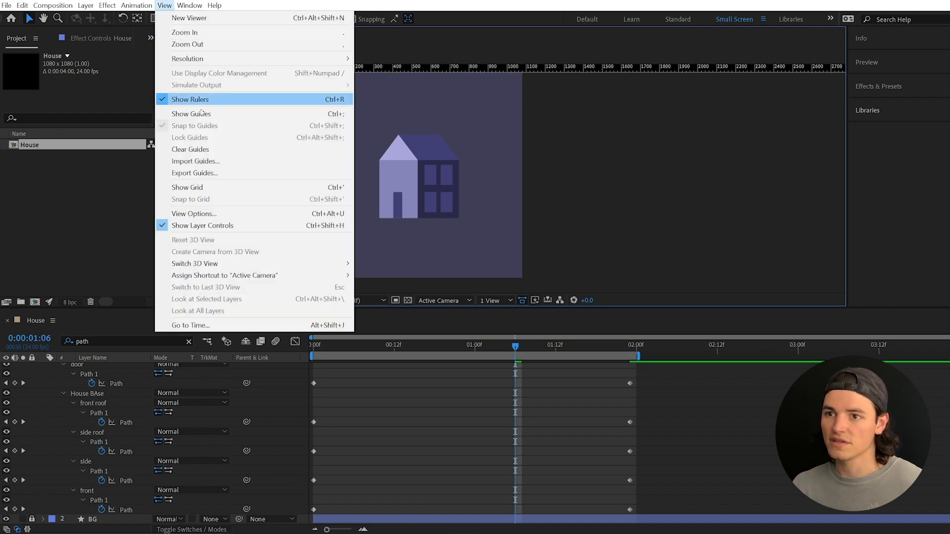
{"action": "left_click", "coordinate": [203, 101]}
{"action": "left_click_drag", "start_coordinate": [481, 203], "coordinate": [467, 208]}
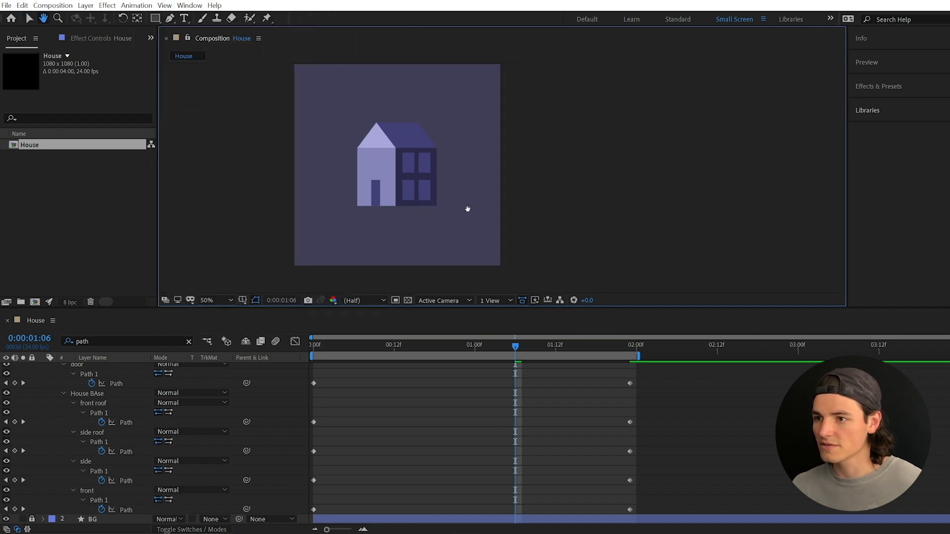
{"action": "key", "text": "v"}
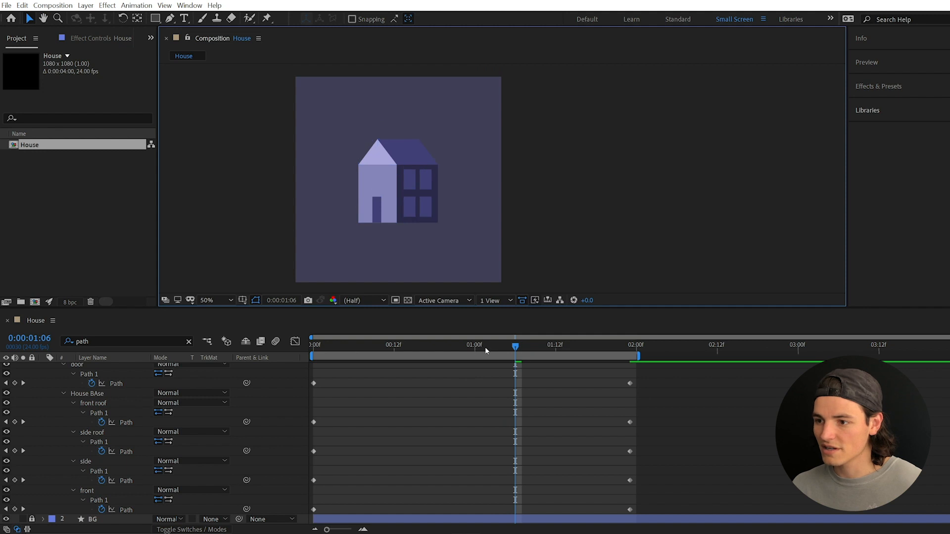
- Clear the timeline's path filter, deselect everything and scrub through the house's turn back to 0:00:00:00
{"action": "left_click_drag", "start_coordinate": [485, 348], "coordinate": [565, 364]}
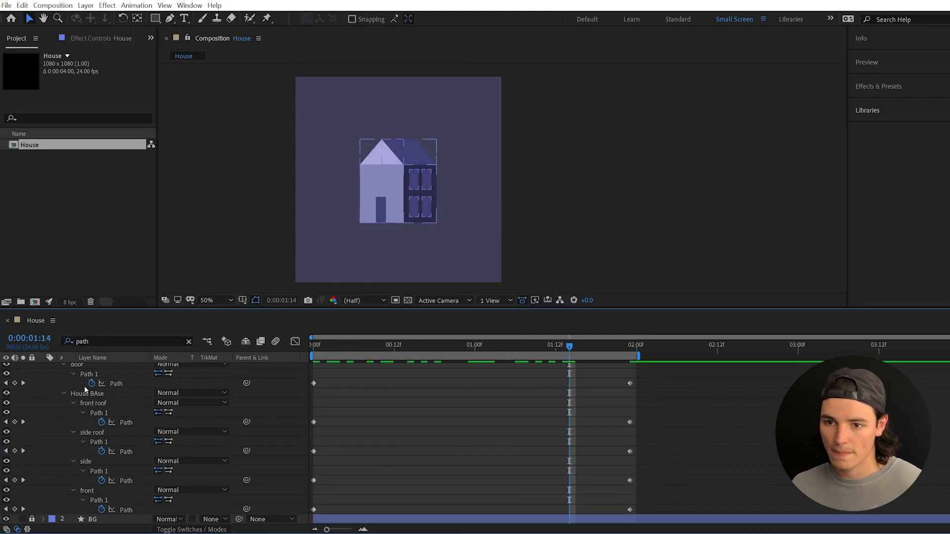
{"action": "left_click", "coordinate": [189, 341]}
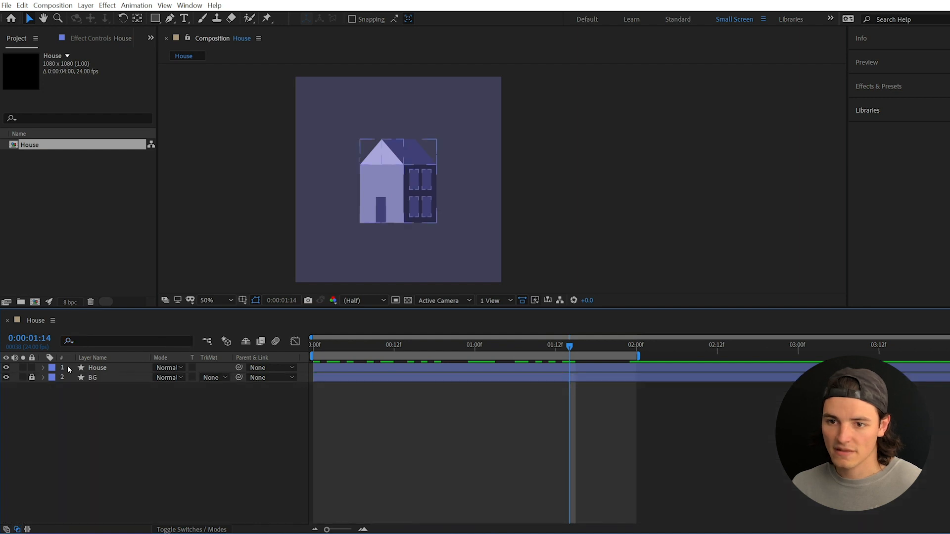
{"action": "left_click", "coordinate": [356, 142]}
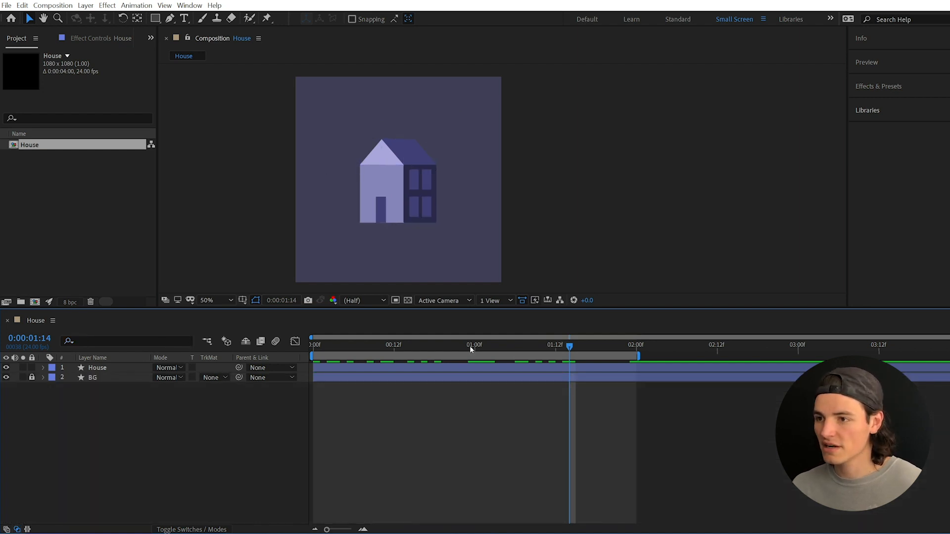
{"action": "left_click_drag", "start_coordinate": [470, 349], "coordinate": [215, 431]}
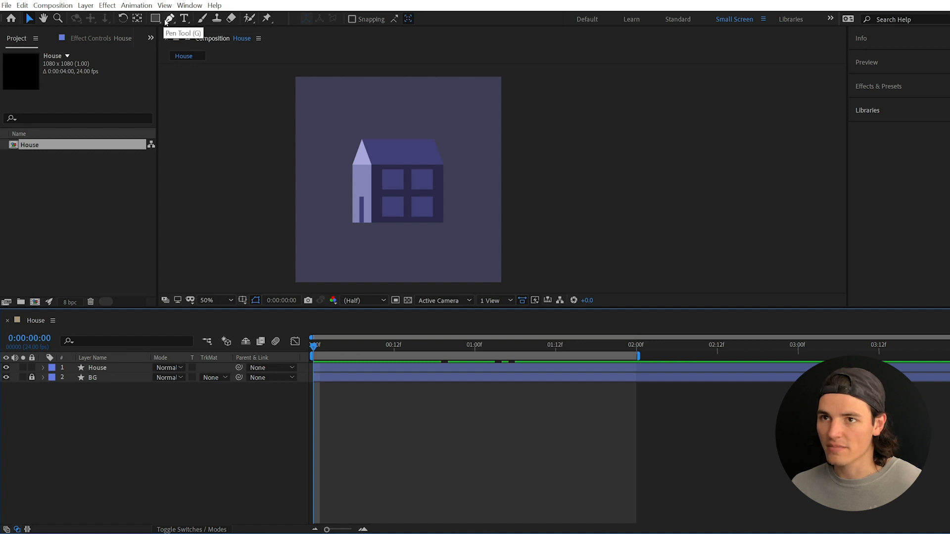
- With the Pen tool, draw a three-lobed, flat-bottomed bush on a new shape layer at the lower left corner of the house front
{"action": "scroll", "coordinate": [375, 265], "scroll_direction": "up", "scroll_amount": 2}
{"action": "key", "text": "h"}
{"action": "left_click_drag", "start_coordinate": [384, 278], "coordinate": [460, 236]}
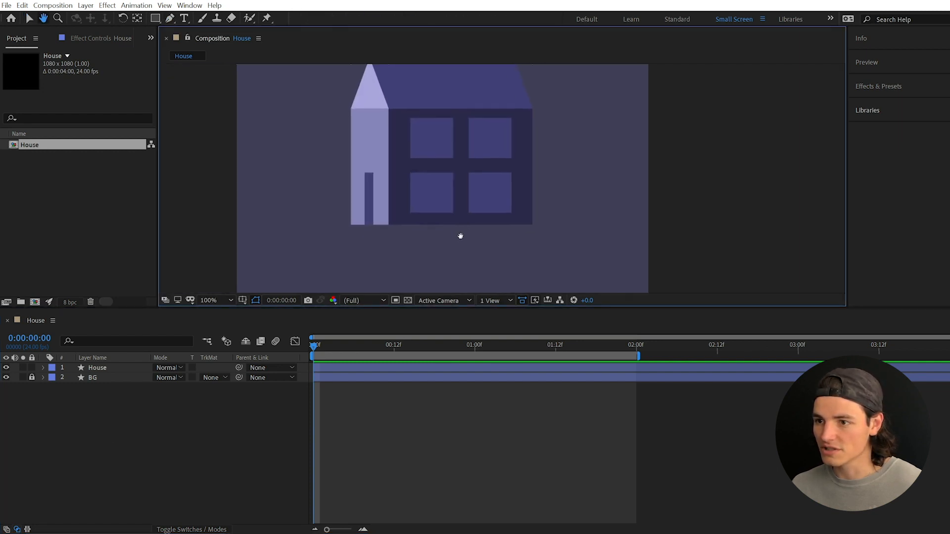
{"action": "key", "text": "g"}
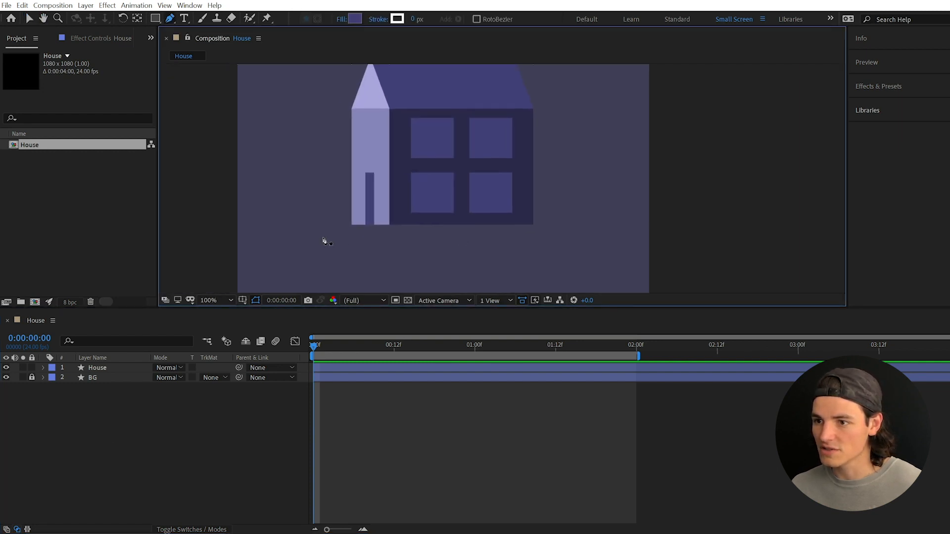
{"action": "left_click", "coordinate": [287, 230]}
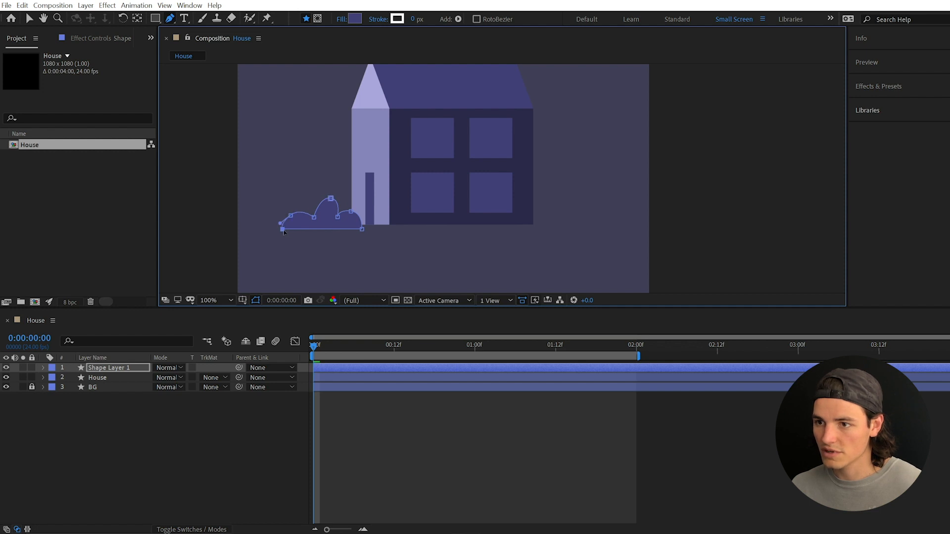
- Set the bush shape's fill colour to dark navy 26253E
{"action": "left_click", "coordinate": [355, 19]}
{"action": "left_click_drag", "start_coordinate": [466, 295], "coordinate": [468, 324]}
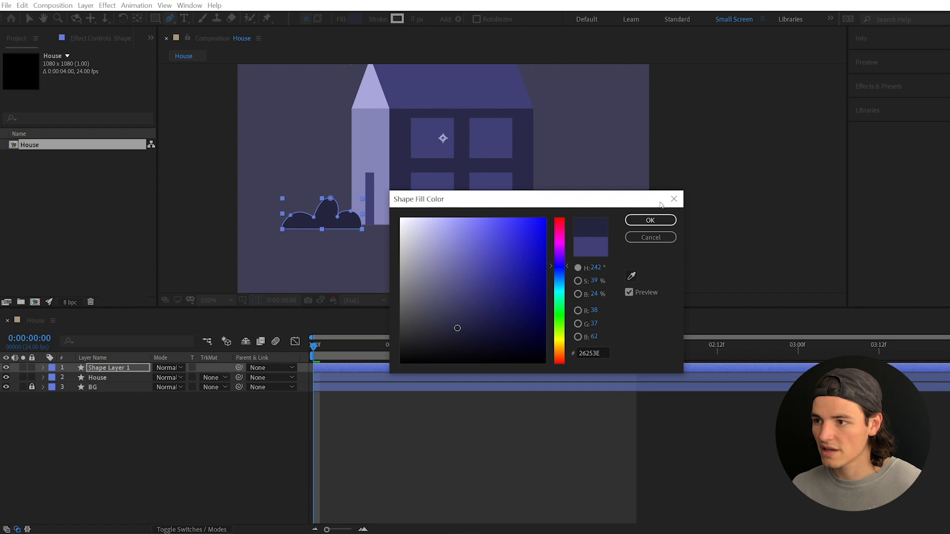
{"action": "left_click", "coordinate": [651, 220]}
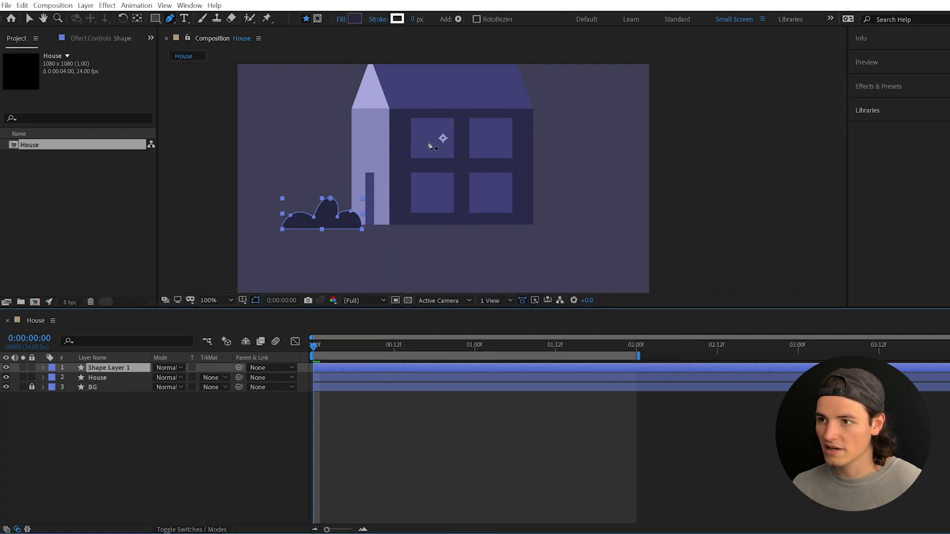
- Move the bush's anchor point to the centre of its base and scale the layer to 93%
{"action": "key", "text": "v"}
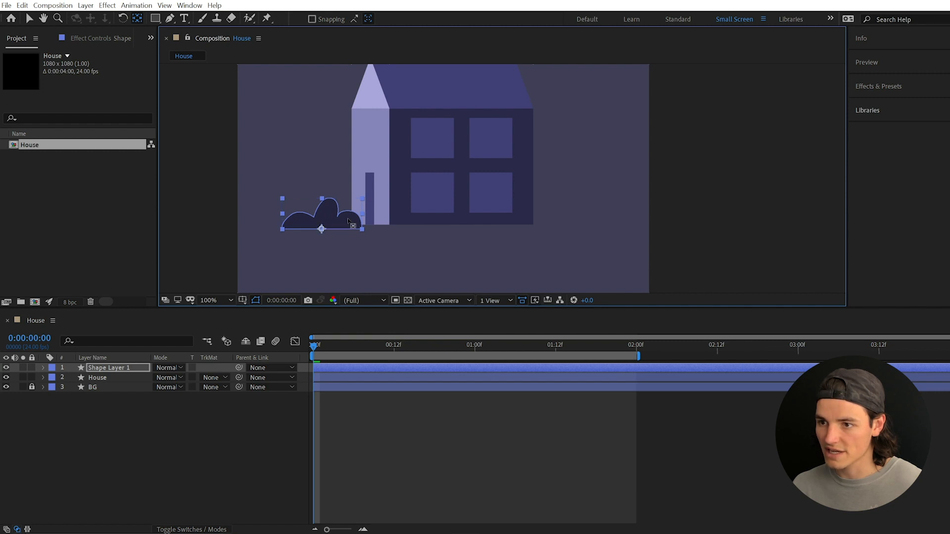
{"action": "scroll", "coordinate": [405, 237], "scroll_direction": "down", "scroll_amount": 1}
{"action": "left_click_drag", "start_coordinate": [451, 216], "coordinate": [491, 201]}
{"action": "scroll", "coordinate": [385, 243], "scroll_direction": "up", "scroll_amount": 1}
{"action": "key", "text": "s"}
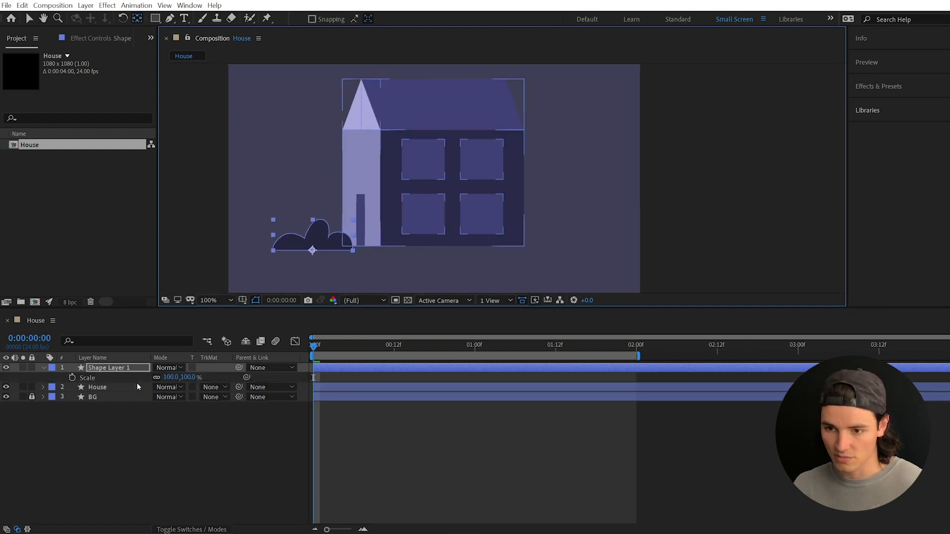
{"action": "left_click_drag", "start_coordinate": [180, 377], "coordinate": [171, 377]}
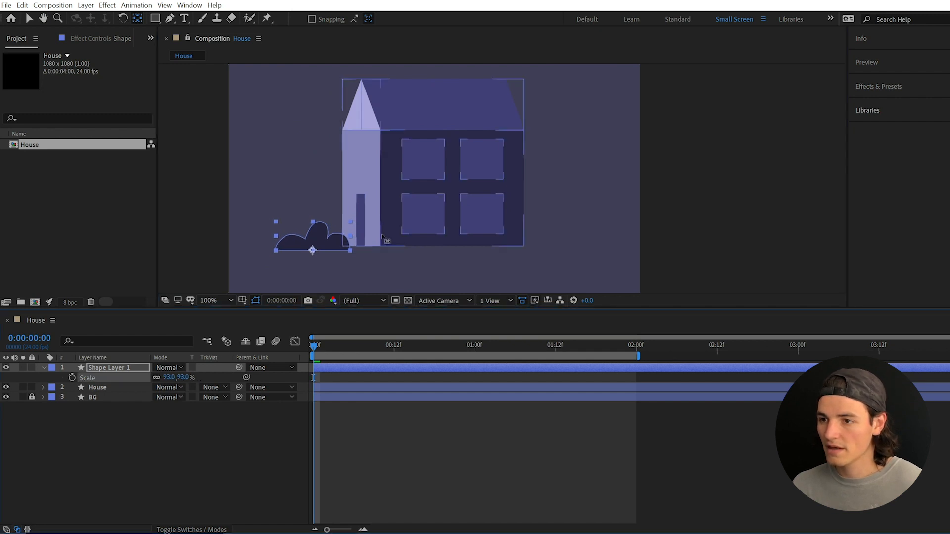
- Rename the new shape layer as bush
{"action": "scroll", "coordinate": [411, 287], "scroll_direction": "down", "scroll_amount": 1}
{"action": "left_click", "coordinate": [374, 468]}
{"action": "left_click", "coordinate": [131, 369]}
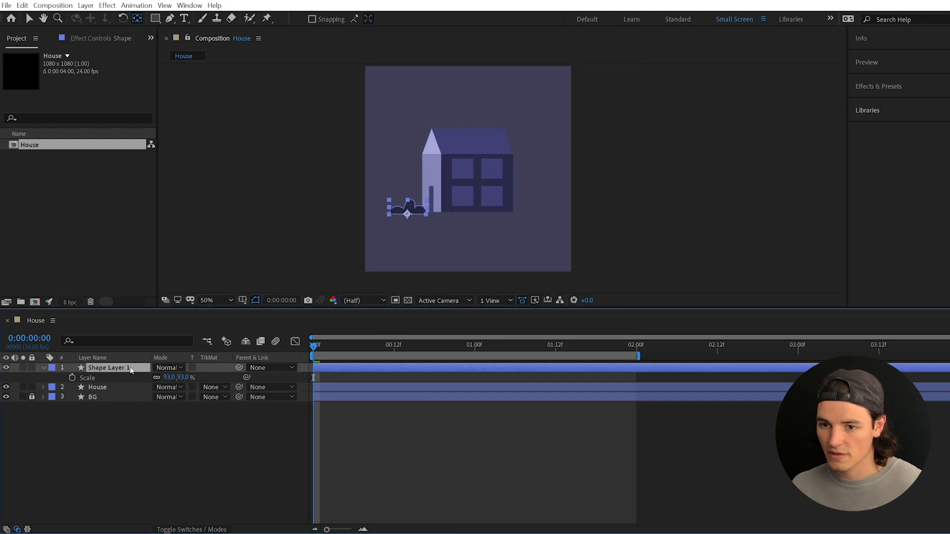
{"action": "key", "text": "Return"}
{"action": "type", "text": "bush"}
{"action": "key", "text": "Return"}
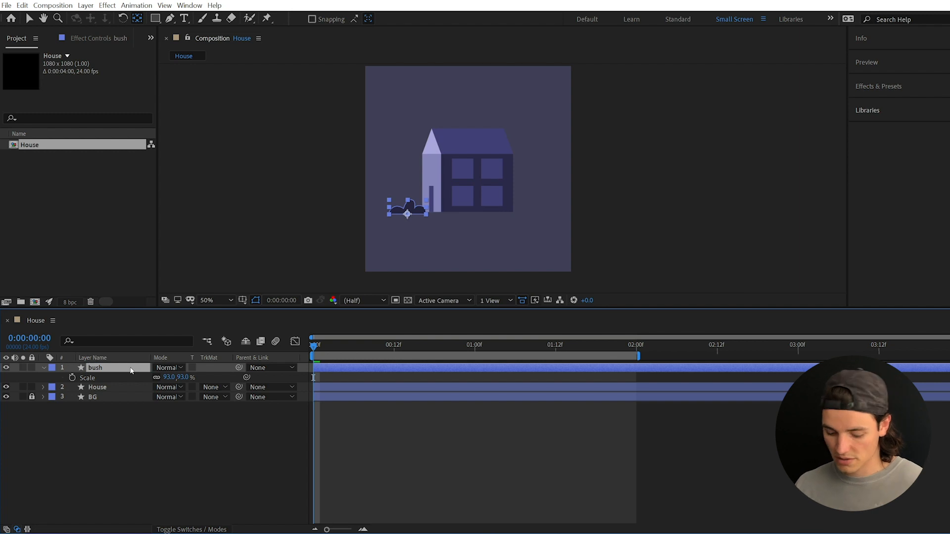
- Separate the bush layer's position into X and Y dimensions, undoing a trial shift in X
{"action": "left_click", "coordinate": [113, 379]}
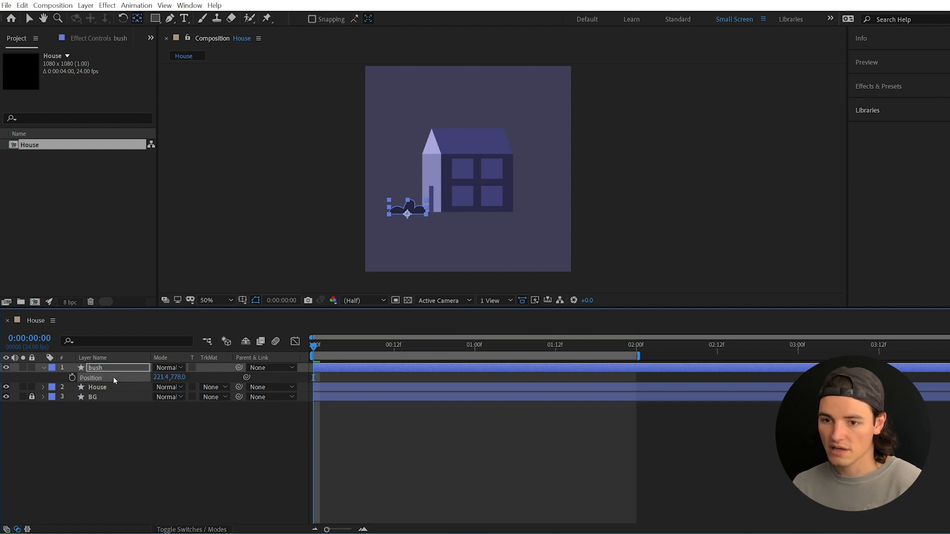
{"action": "right_click", "coordinate": [105, 378]}
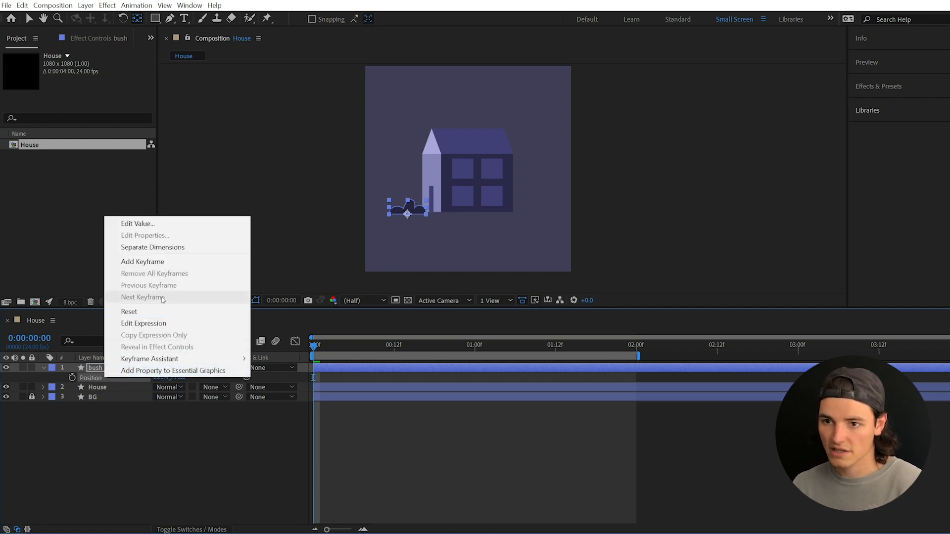
{"action": "left_click", "coordinate": [148, 248]}
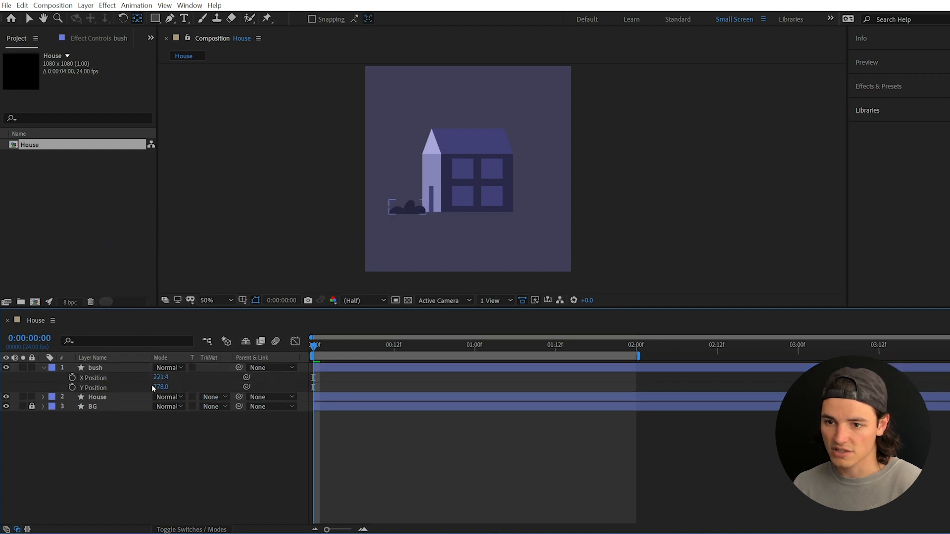
{"action": "left_click_drag", "start_coordinate": [161, 379], "coordinate": [163, 384]}
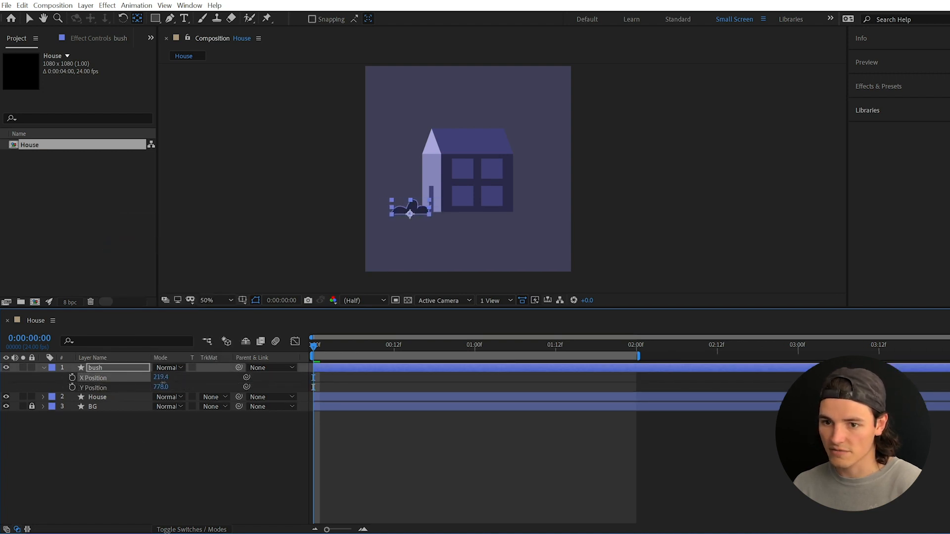
{"action": "key", "text": "ctrl+z"}
- Reveal the House layer's keyframes and move all the ending path keyframes to 0:00:02:00
{"action": "left_click_drag", "start_coordinate": [325, 347], "coordinate": [592, 353]}
{"action": "left_click", "coordinate": [599, 397]}
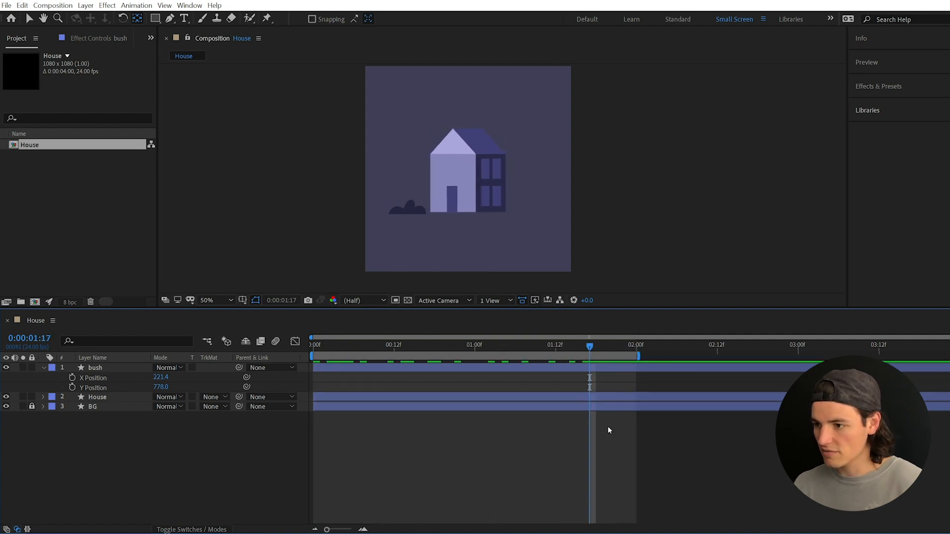
{"action": "key", "text": "u"}
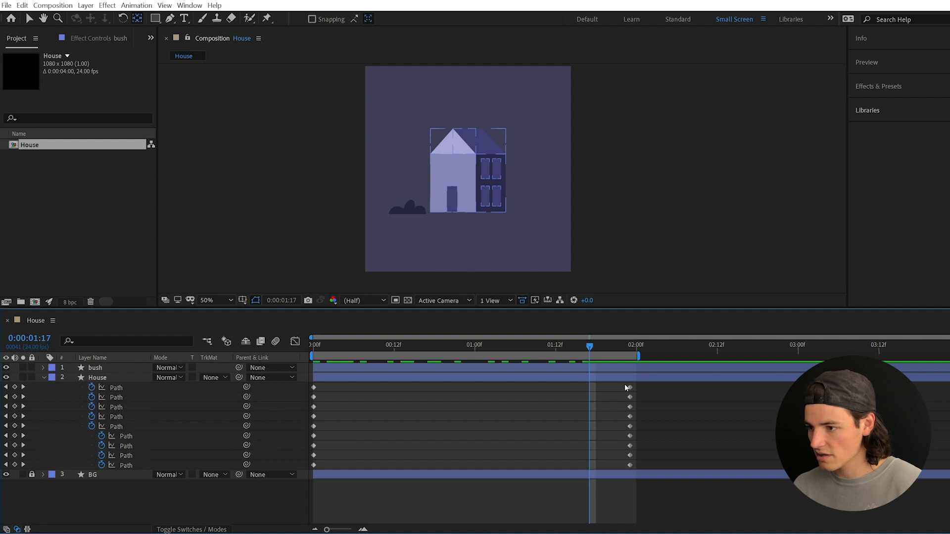
{"action": "left_click_drag", "start_coordinate": [624, 384], "coordinate": [636, 465]}
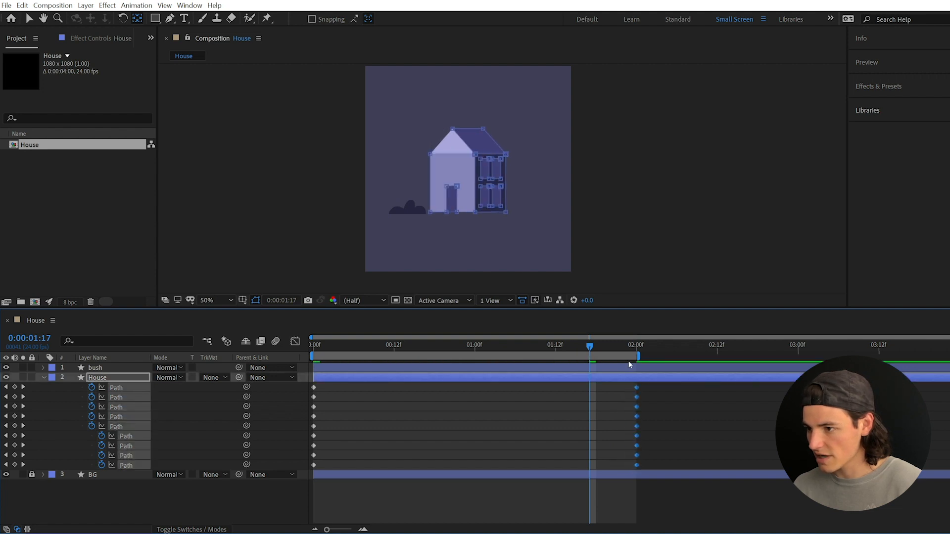
{"action": "left_click", "coordinate": [638, 347]}
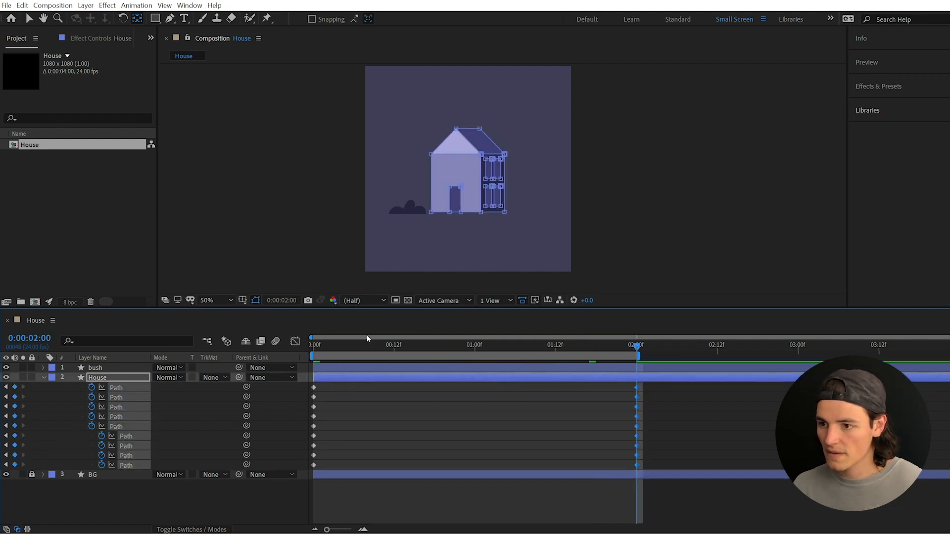
- Keyframe the bush's X position at 0:00:00:00 and set it to 326.4 at 0:00:02:00
{"action": "left_click_drag", "start_coordinate": [367, 346], "coordinate": [174, 378]}
{"action": "left_click", "coordinate": [95, 369]}
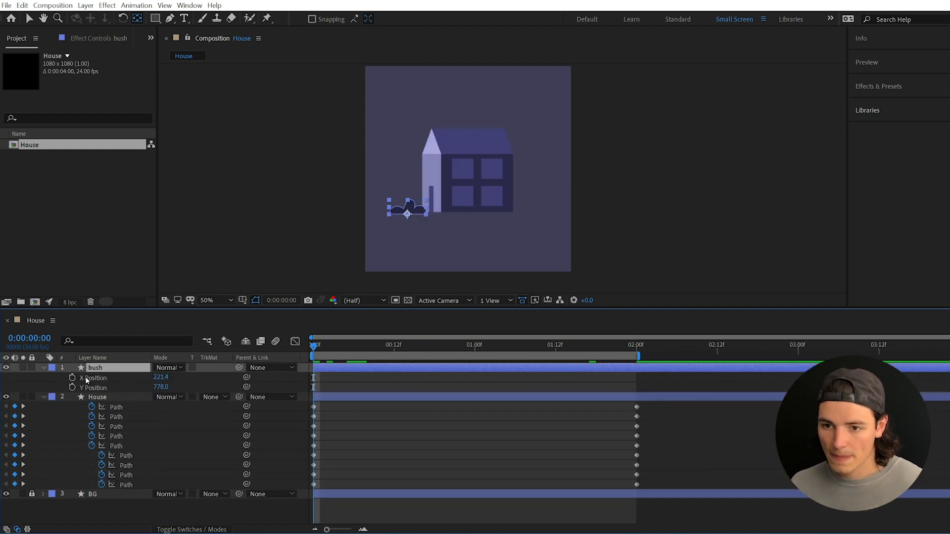
{"action": "left_click", "coordinate": [86, 379]}
{"action": "left_click", "coordinate": [60, 379]}
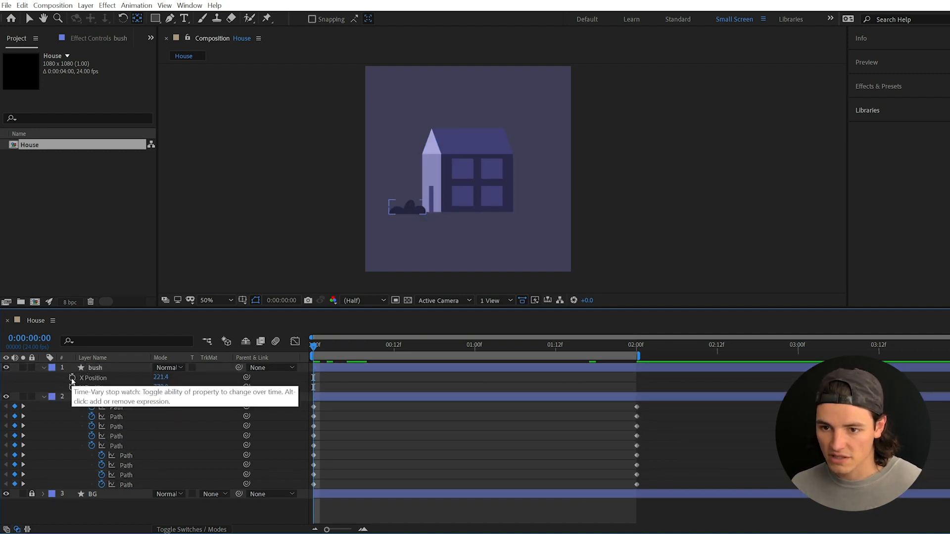
{"action": "left_click", "coordinate": [72, 379]}
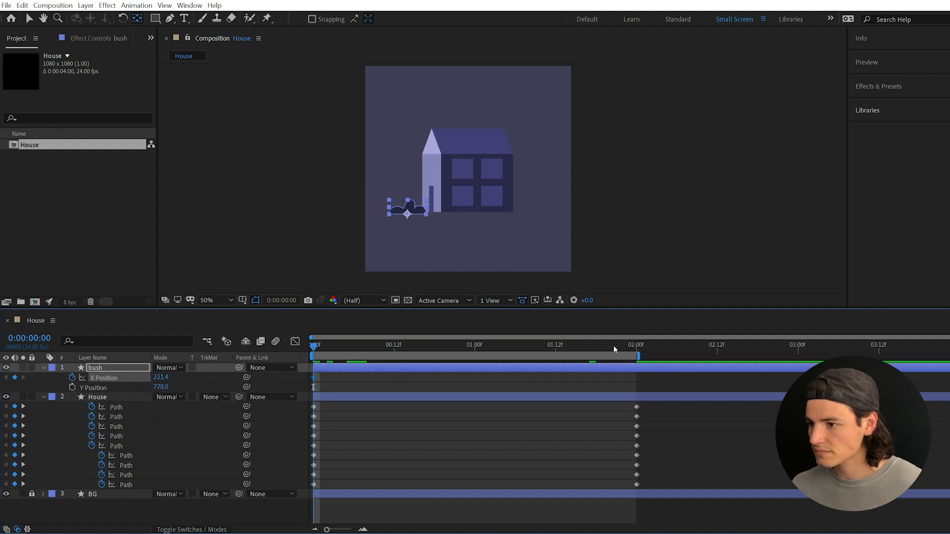
{"action": "left_click_drag", "start_coordinate": [624, 349], "coordinate": [636, 351]}
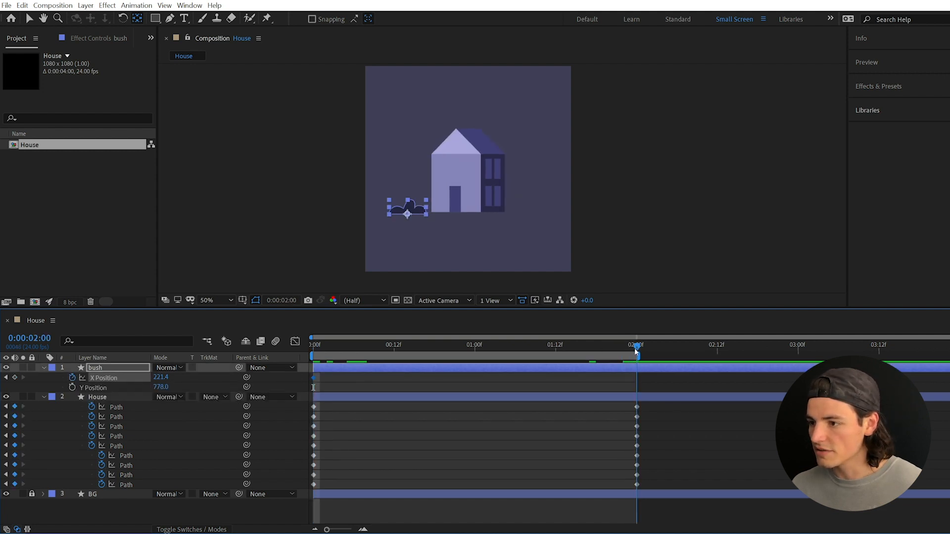
{"action": "left_click_drag", "start_coordinate": [156, 377], "coordinate": [219, 378]}
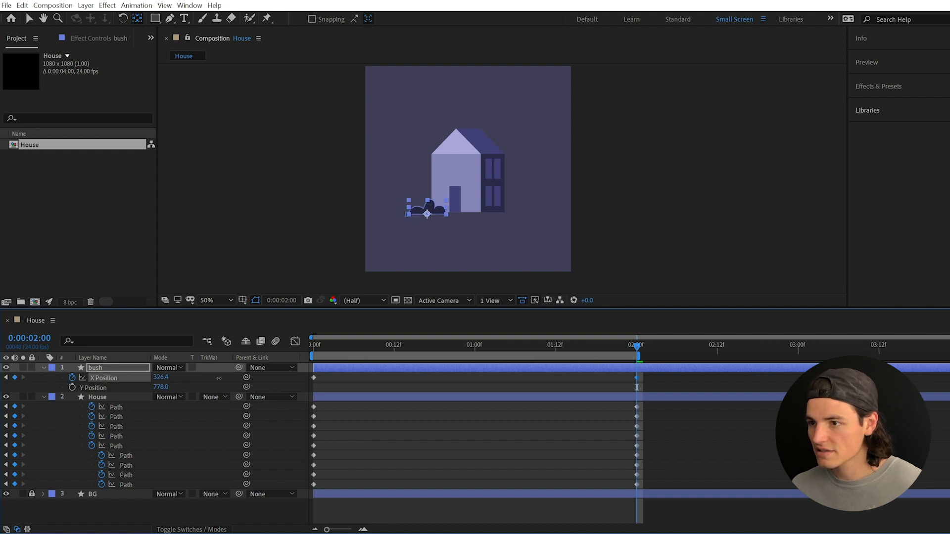
- Play the animation from the first frame to check the bush's movement with the house, then return to 0:00:00:00
{"action": "left_click_drag", "start_coordinate": [636, 346], "coordinate": [322, 375]}
{"action": "key", "text": "space"}
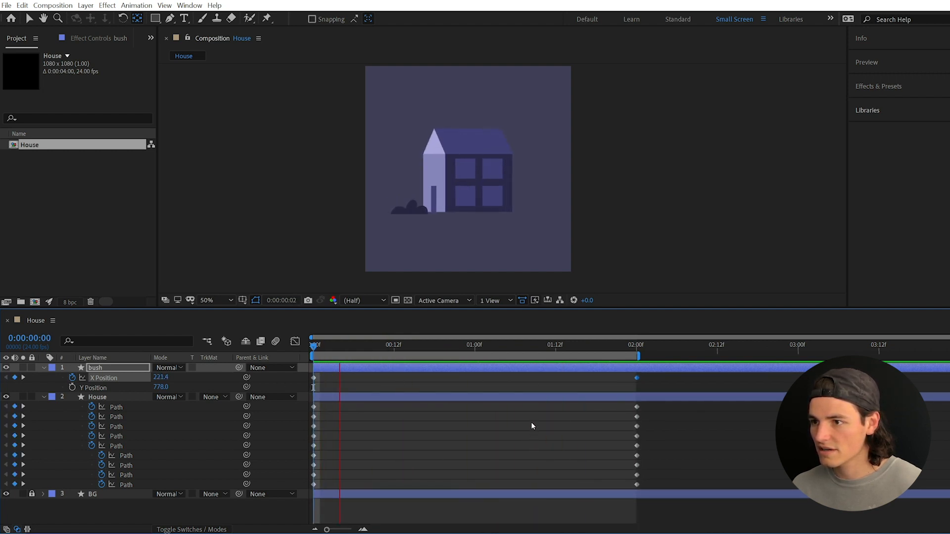
{"action": "key", "text": "space"}
{"action": "left_click_drag", "start_coordinate": [341, 347], "coordinate": [313, 347]}
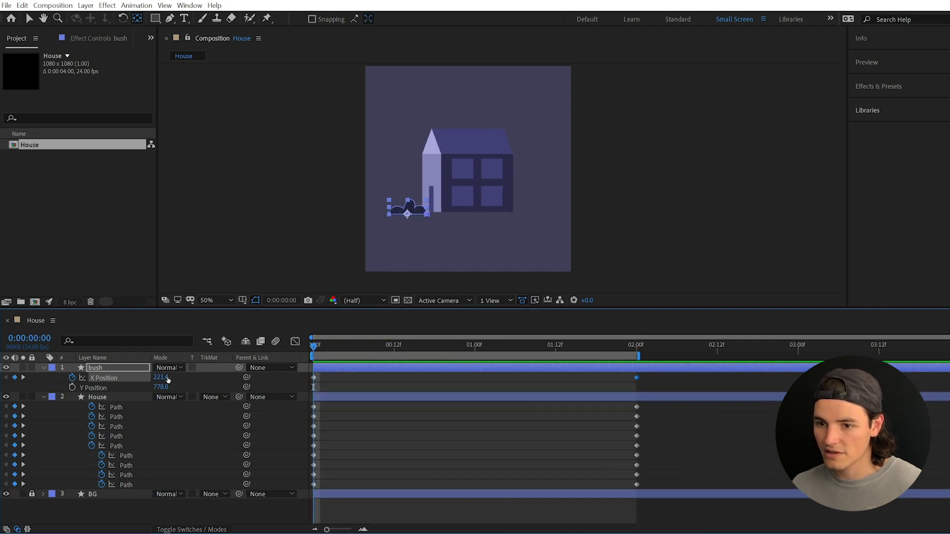
- Set the bush's X position to 118.4 at 0:00:00:00, previewing the animation while adjusting
{"action": "left_click_drag", "start_coordinate": [167, 379], "coordinate": [130, 378]}
{"action": "key", "text": "space"}
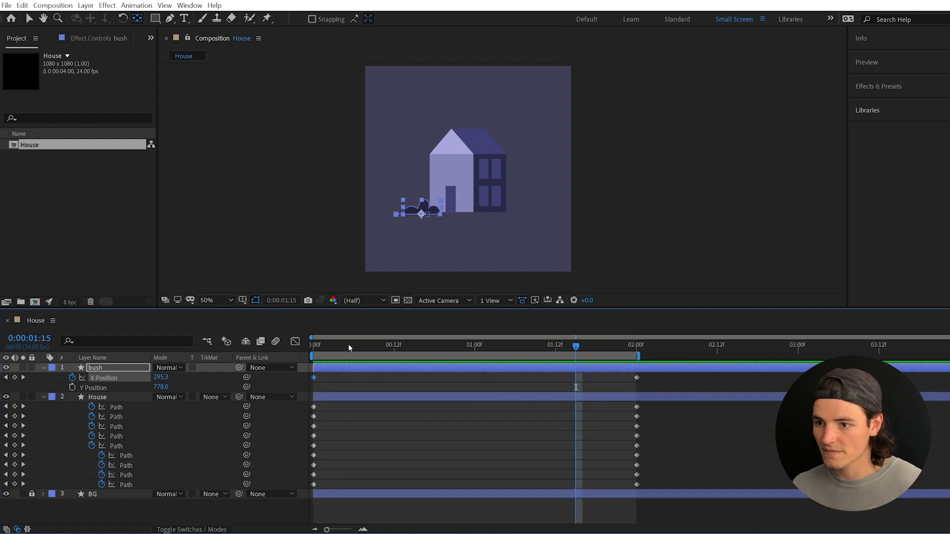
{"action": "key", "text": "space"}
{"action": "left_click_drag", "start_coordinate": [162, 377], "coordinate": [141, 377]}
{"action": "key", "text": "space"}
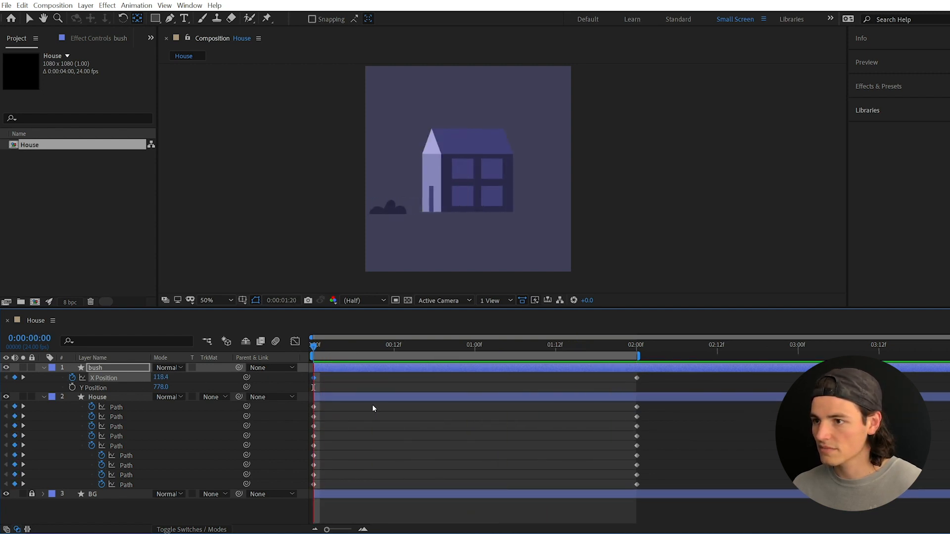
- Set the bush's X position to 309.4 at 0:00:02:00 and preview the movement beside the house
{"action": "left_click", "coordinate": [637, 353]}
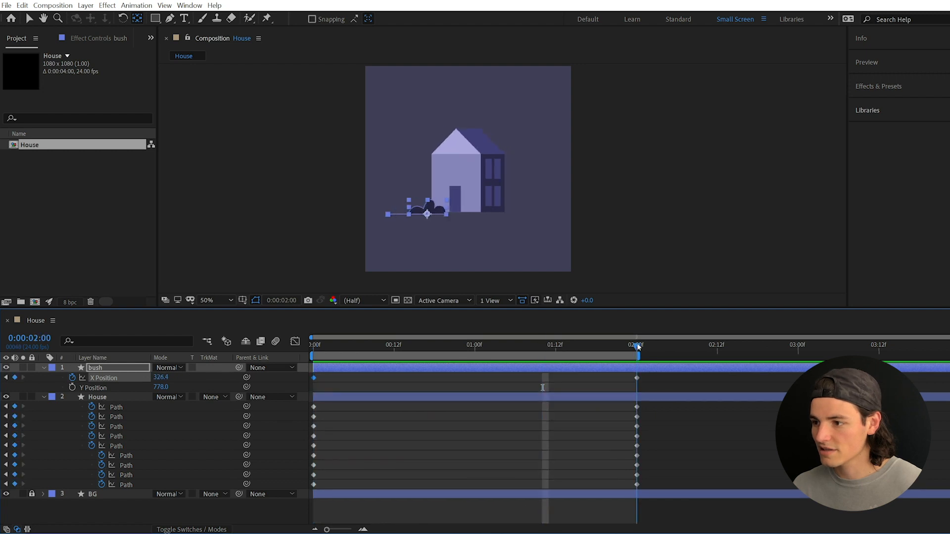
{"action": "left_click_drag", "start_coordinate": [166, 377], "coordinate": [158, 377]}
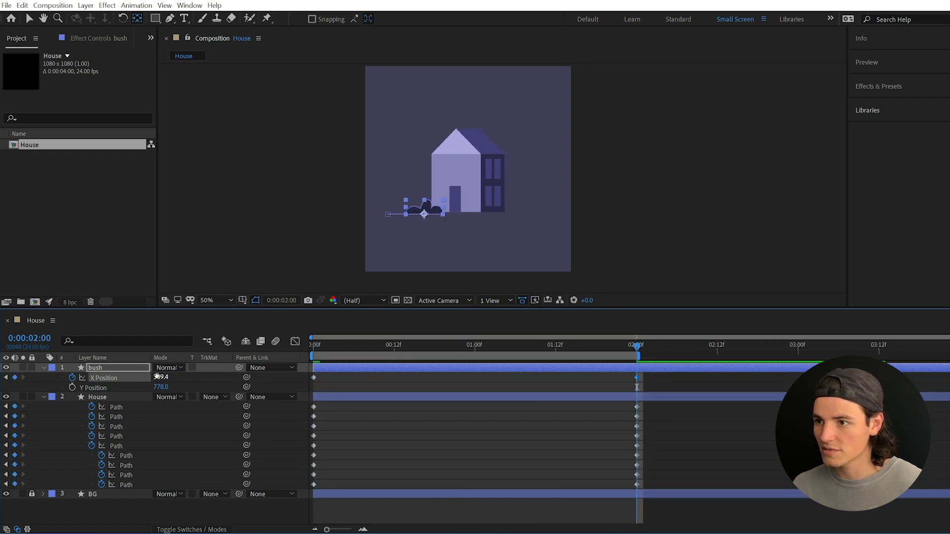
{"action": "key", "text": "space"}
{"action": "left_click_drag", "start_coordinate": [434, 341], "coordinate": [332, 361]}
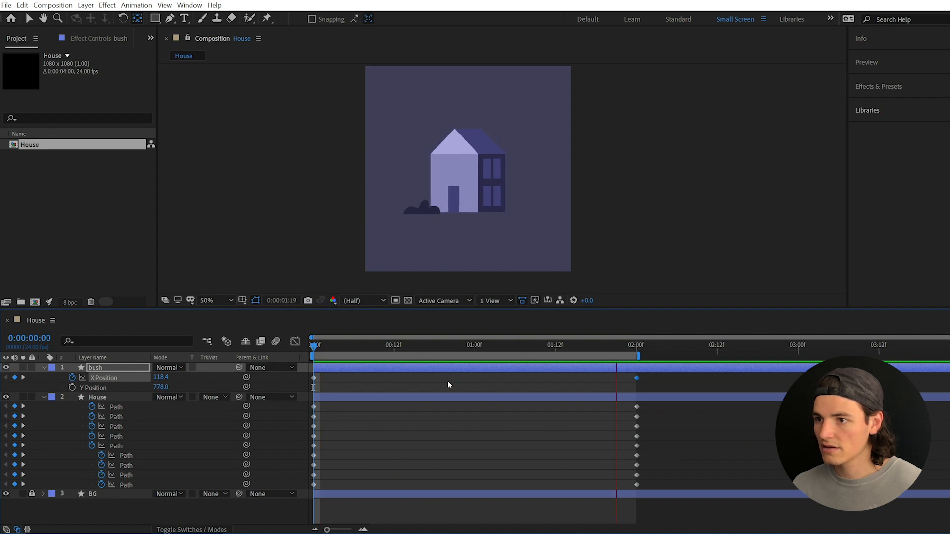
{"action": "key", "text": "space"}
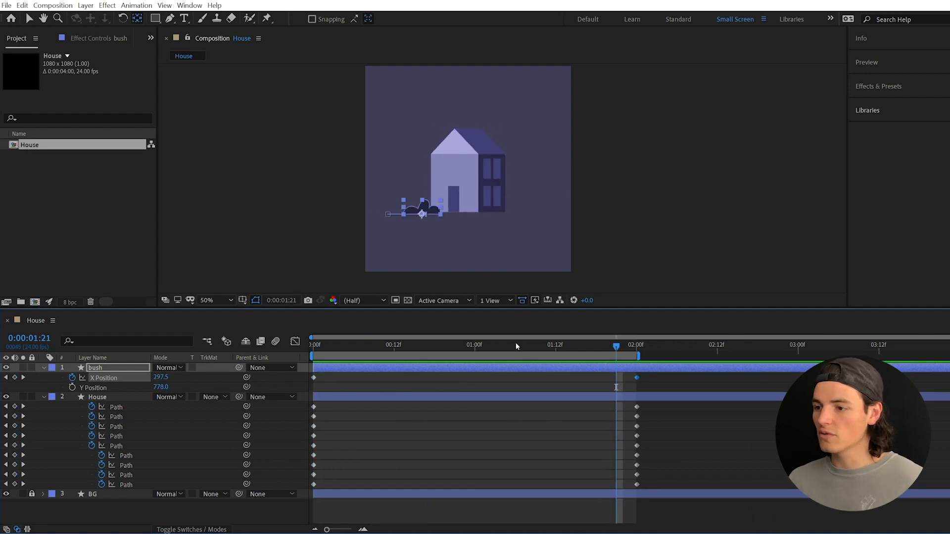
- At 0:00:01:14, duplicate the bush layer and reveal the copy's keyframed properties
{"action": "left_click_drag", "start_coordinate": [515, 343], "coordinate": [569, 366]}
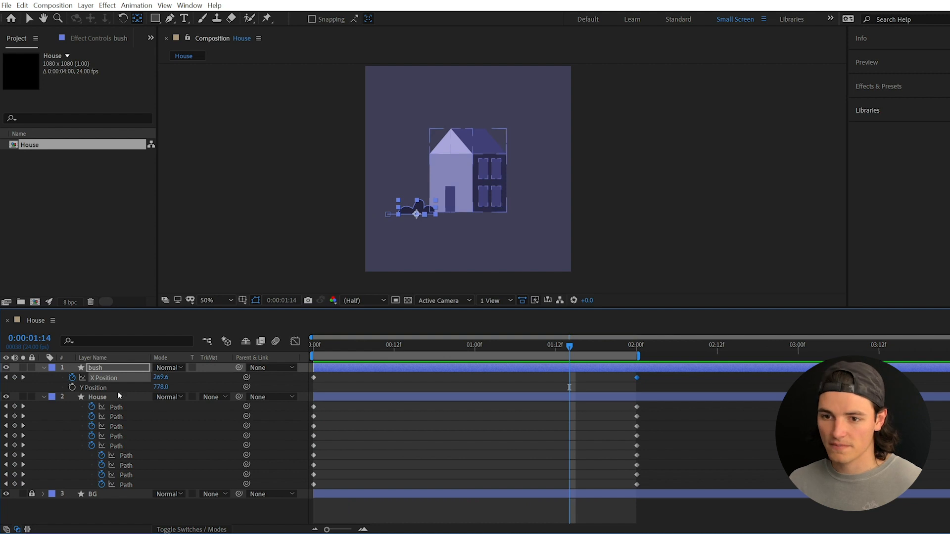
{"action": "left_click", "coordinate": [105, 368]}
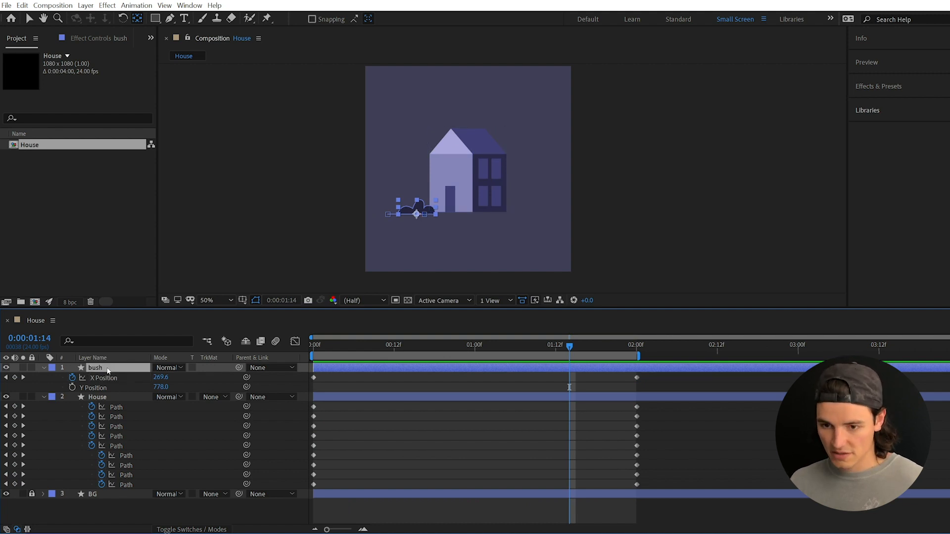
{"action": "key", "text": "ctrl+d"}
{"action": "key", "text": "u"}
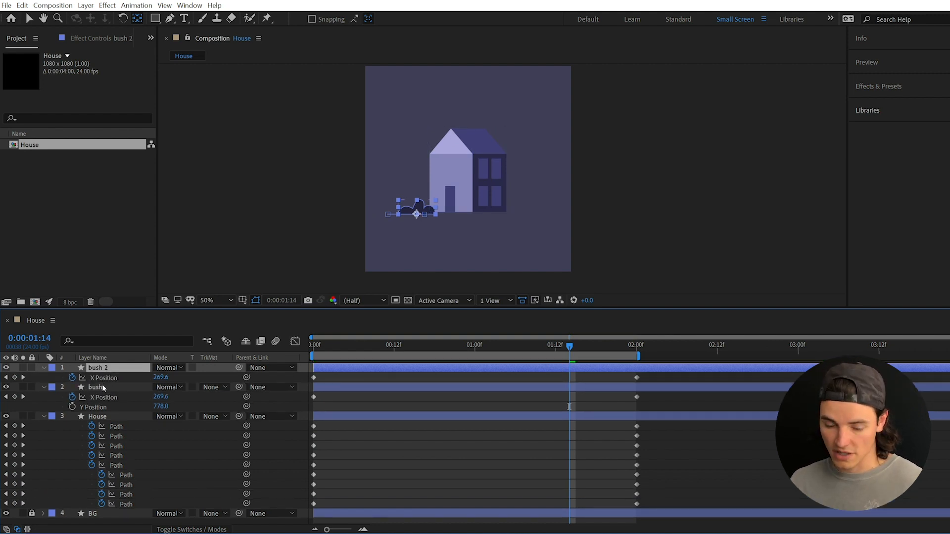
{"action": "left_click", "coordinate": [102, 386]}
{"action": "left_click", "coordinate": [105, 369]}
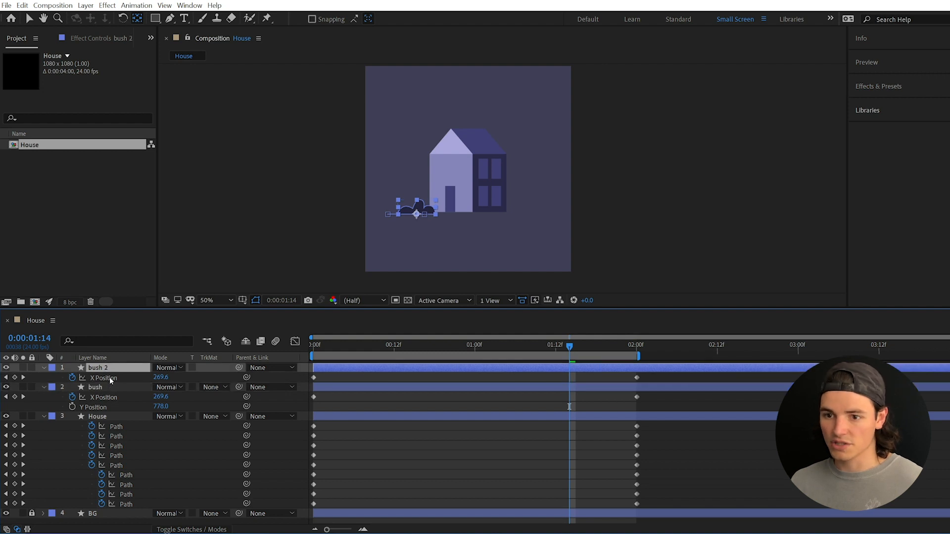
- With both X position keyframes of bush 2 selected, move the bush and its motion path in front of the house's window wall, to X 691.6
{"action": "left_click", "coordinate": [105, 378]}
{"action": "key", "text": "/"}
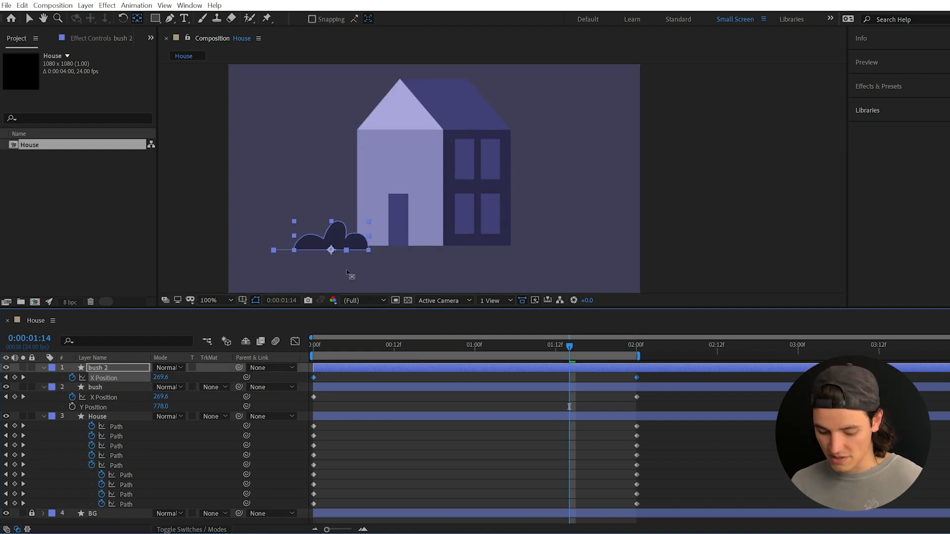
{"action": "key", "text": "v"}
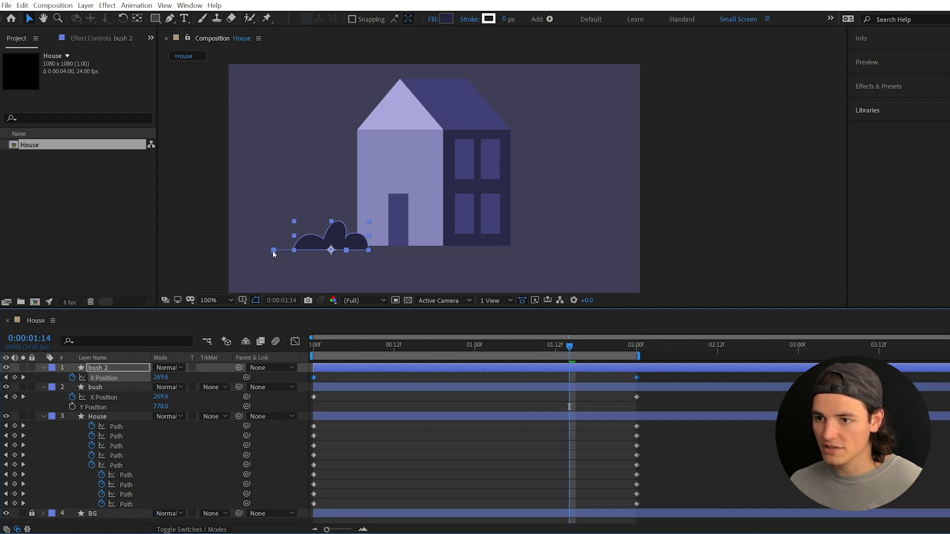
{"action": "left_click_drag", "start_coordinate": [273, 255], "coordinate": [447, 263]}
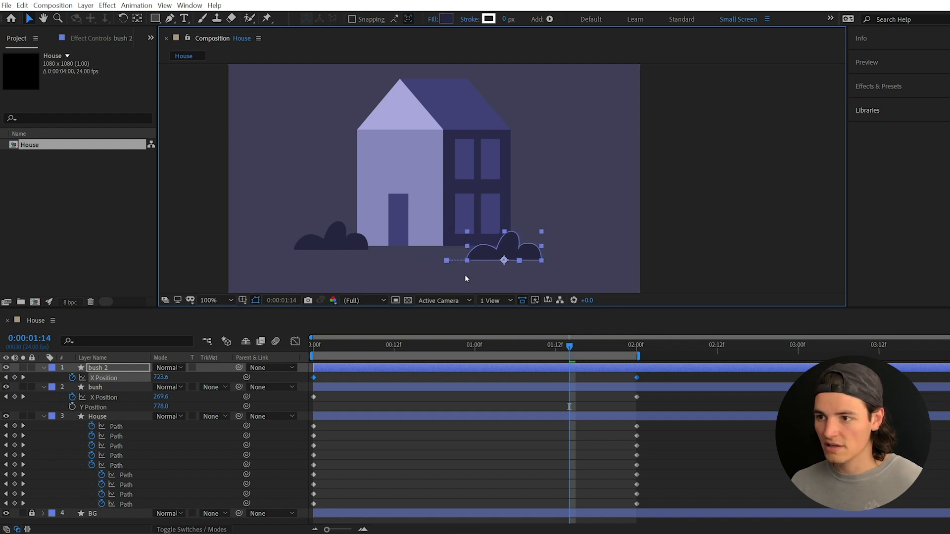
{"action": "left_click_drag", "start_coordinate": [449, 262], "coordinate": [436, 268]}
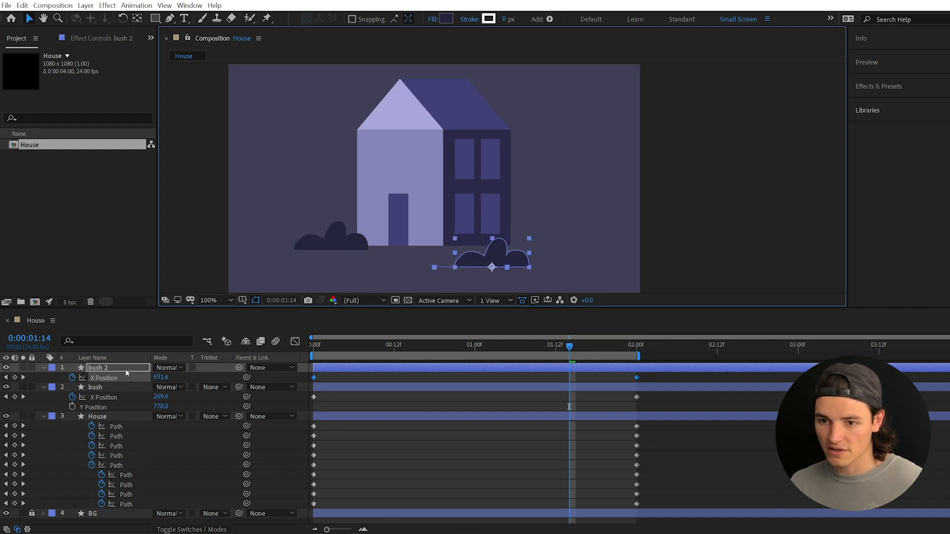
- Scale the bush 2 layer up to 112%
{"action": "key", "text": "s"}
{"action": "left_click_drag", "start_coordinate": [184, 377], "coordinate": [192, 377]}
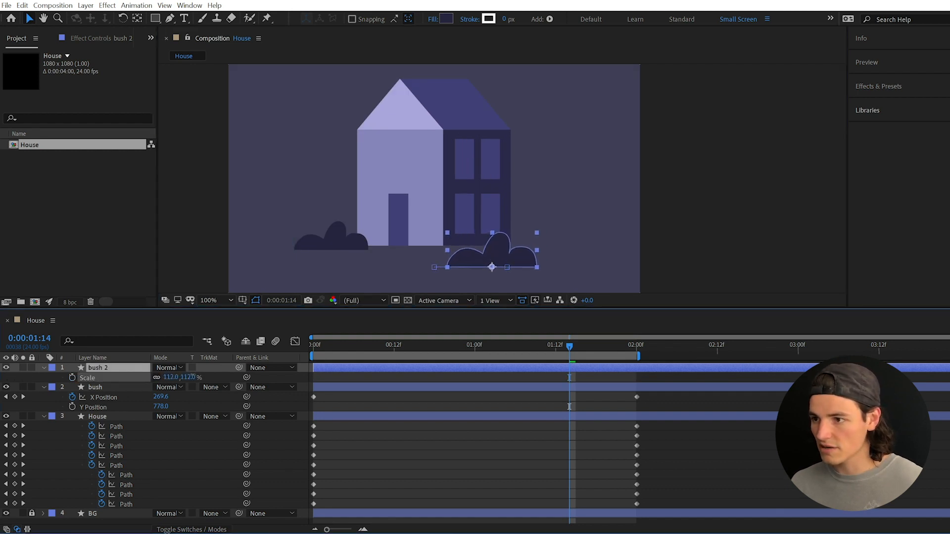
{"action": "left_click", "coordinate": [193, 377]}
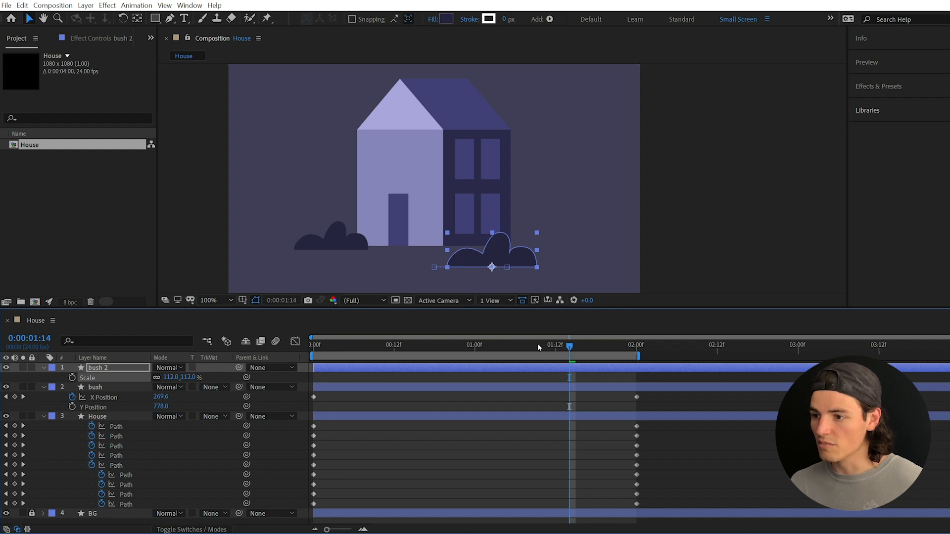
- From 0:00:00:00, extend bush 2's motion path by moving its end point farther right, and preview the result
{"action": "left_click_drag", "start_coordinate": [538, 347], "coordinate": [304, 366]}
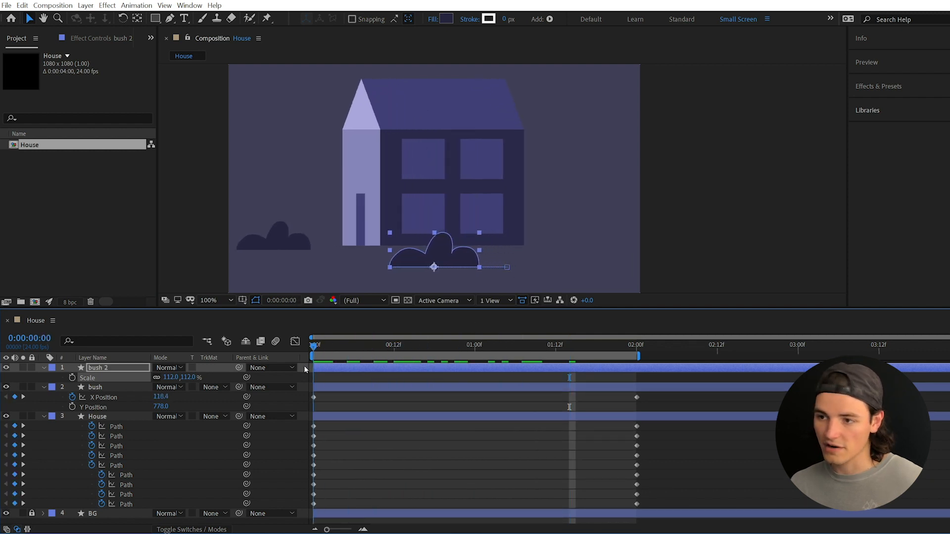
{"action": "left_click", "coordinate": [405, 439]}
{"action": "left_click", "coordinate": [109, 367]}
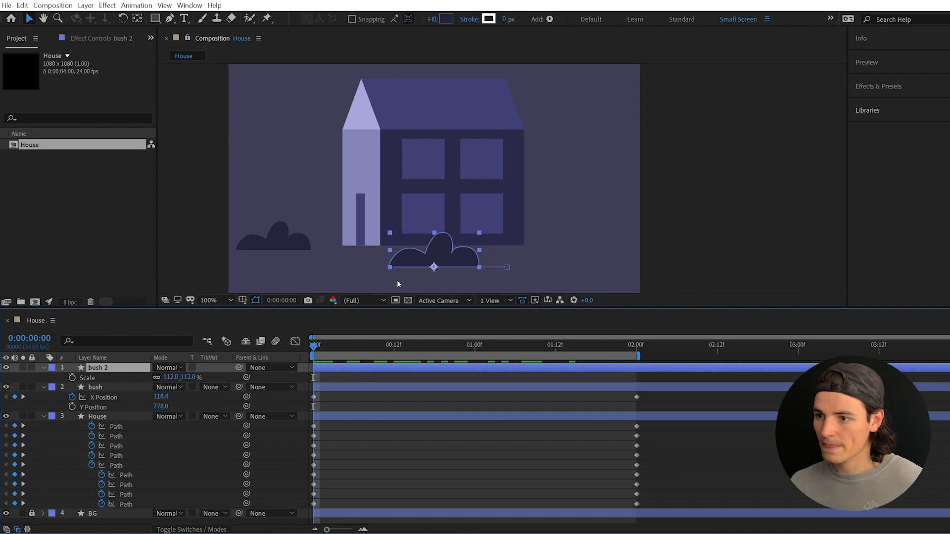
{"action": "left_click_drag", "start_coordinate": [507, 269], "coordinate": [549, 270]}
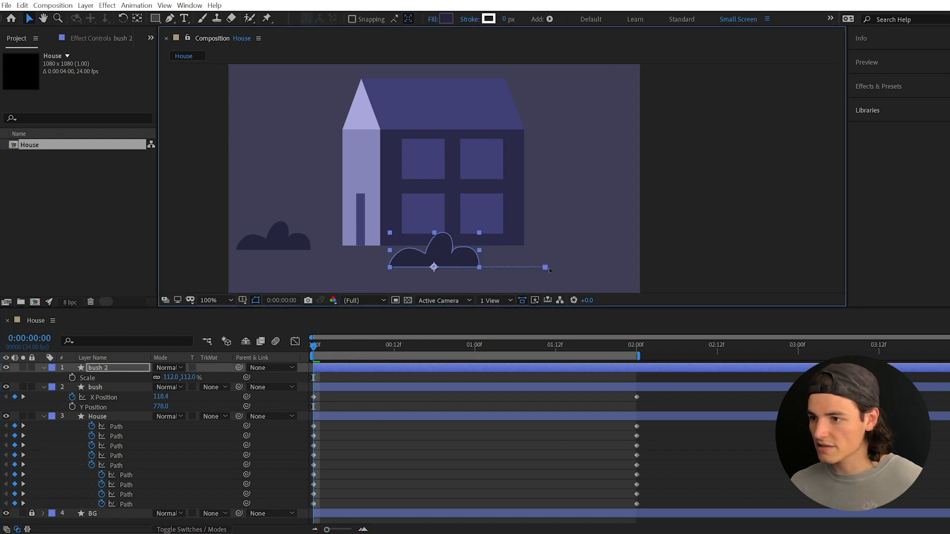
{"action": "key", "text": "space"}
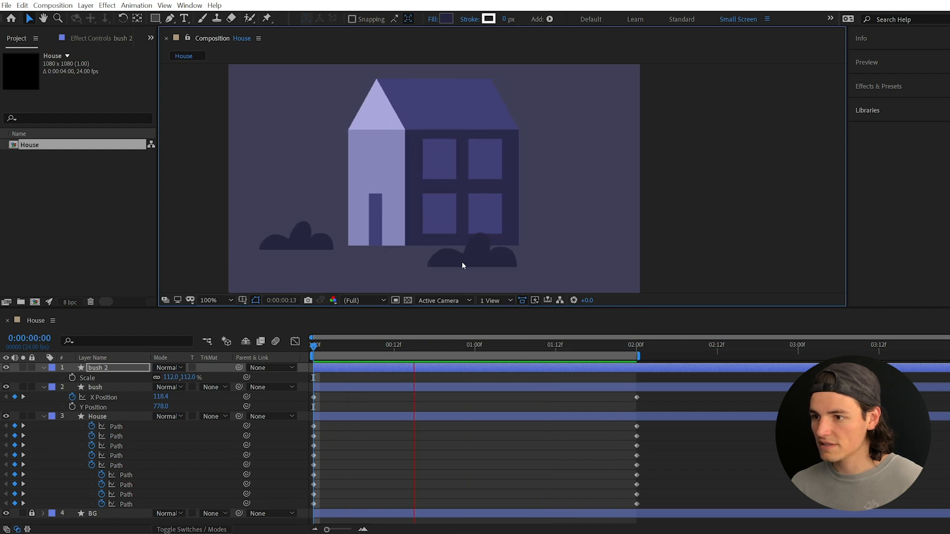
{"action": "key", "text": "space"}
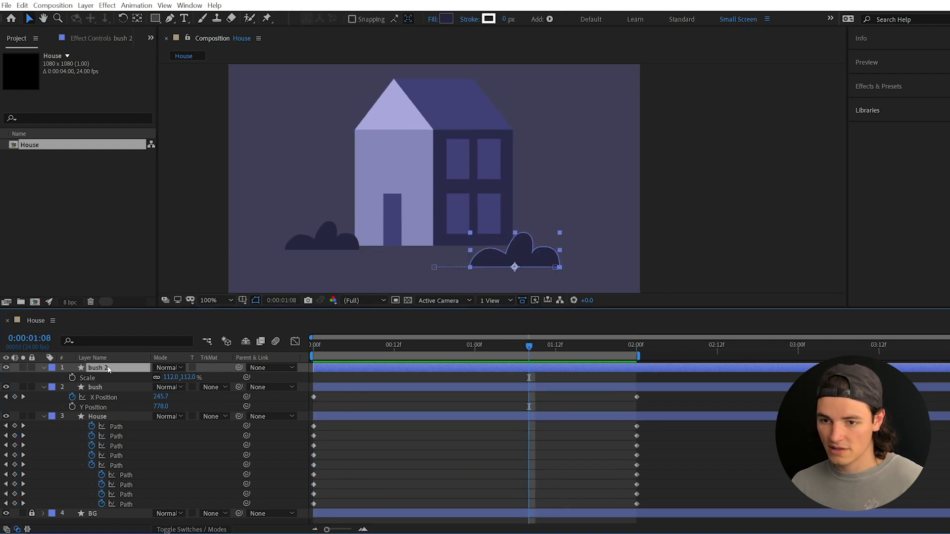
- Set bush 2's Y position to 810 and preview the animation with the whole composition in view
{"action": "key", "text": "p"}
{"action": "left_click_drag", "start_coordinate": [161, 389], "coordinate": [154, 388]}
{"action": "key", "text": "comma"}
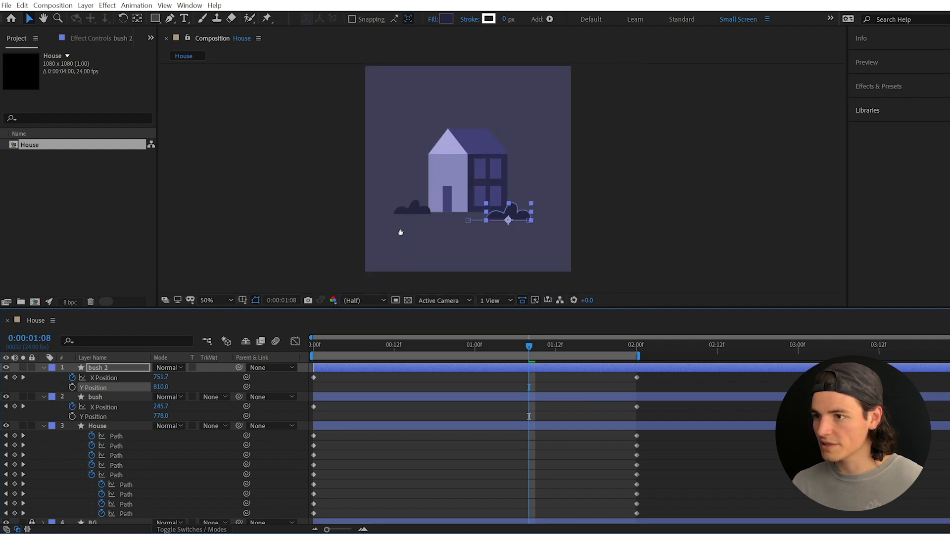
{"action": "key", "text": "space"}
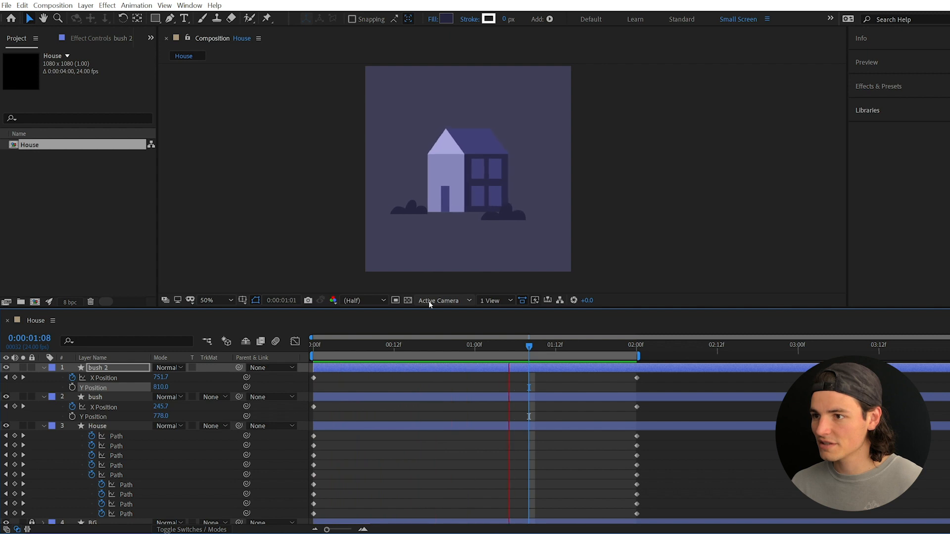
{"action": "key", "text": "space"}
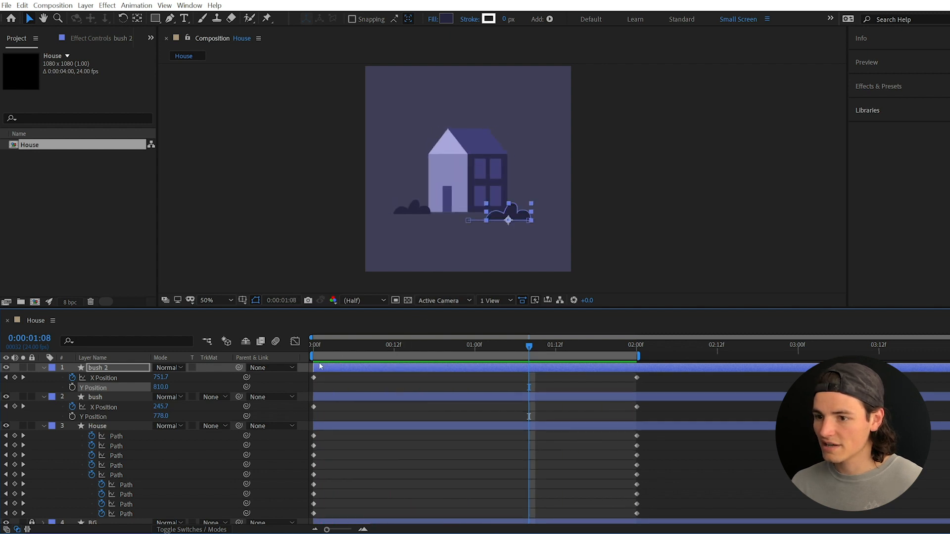
- Return to 0:00:00:00 and select window shapes of the House layer in the composition
{"action": "key", "text": "Home"}
{"action": "left_click", "coordinate": [491, 170]}
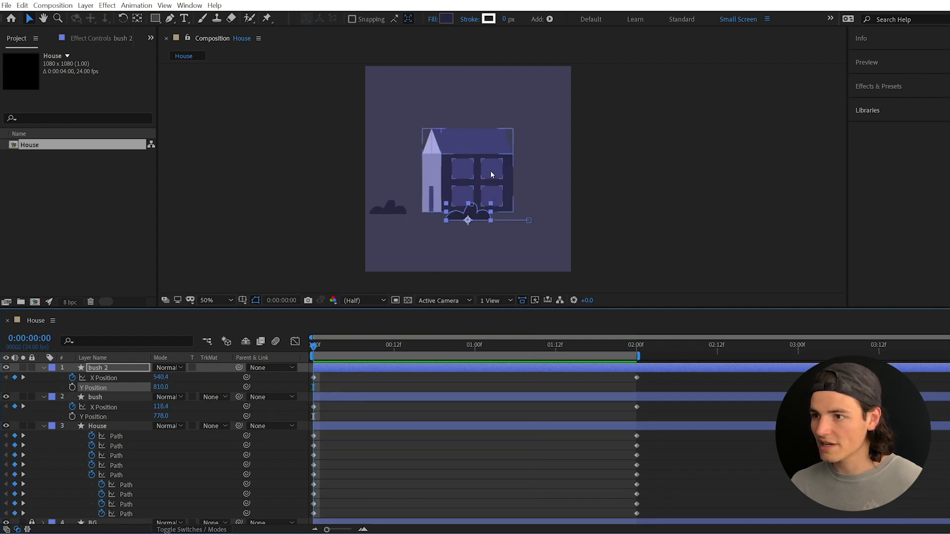
{"action": "double_click", "coordinate": [464, 175]}
{"action": "left_click", "coordinate": [469, 198], "text": "shift"}
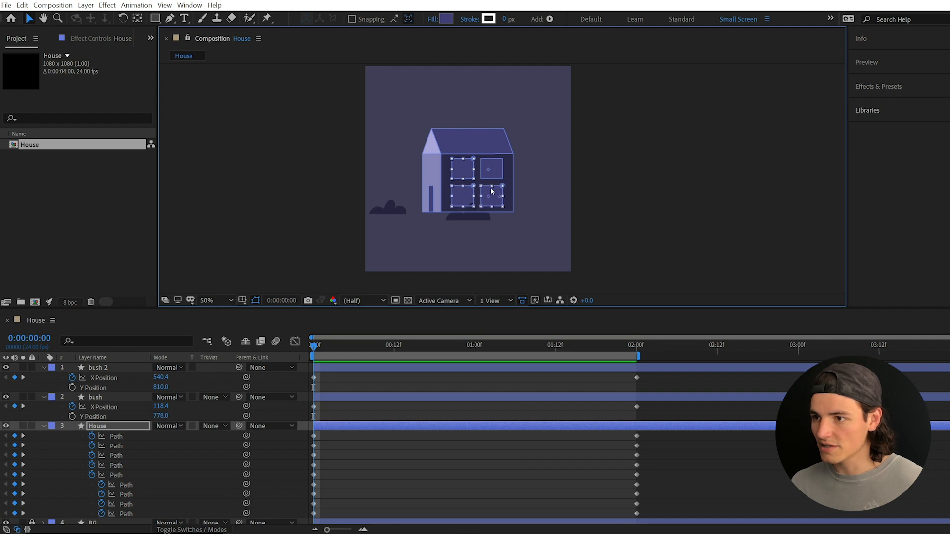
{"action": "left_click", "coordinate": [126, 485]}
{"action": "left_click", "coordinate": [130, 514], "text": "shift"}
{"action": "left_click", "coordinate": [119, 475]}
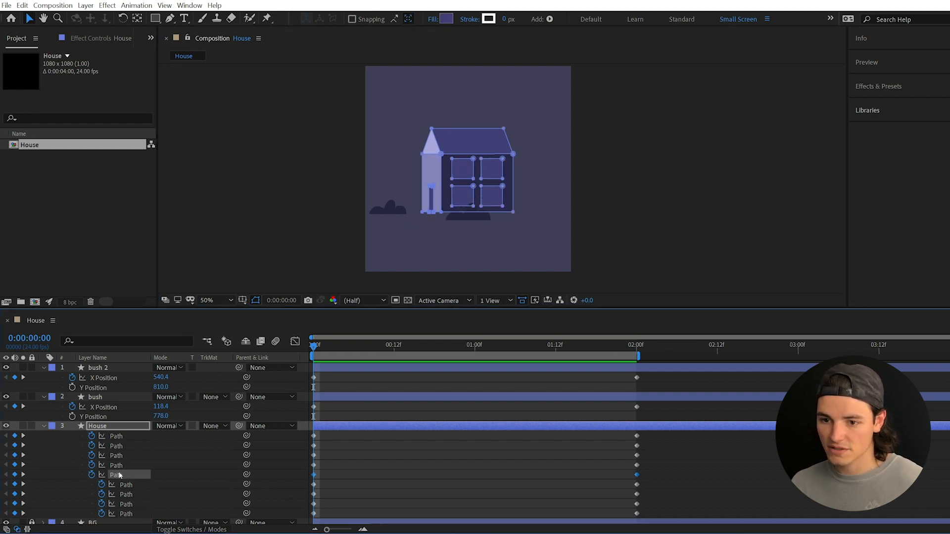
{"action": "left_click", "coordinate": [117, 437], "text": "shift"}
{"action": "scroll", "coordinate": [474, 162], "scroll_direction": "up", "scroll_amount": 1}
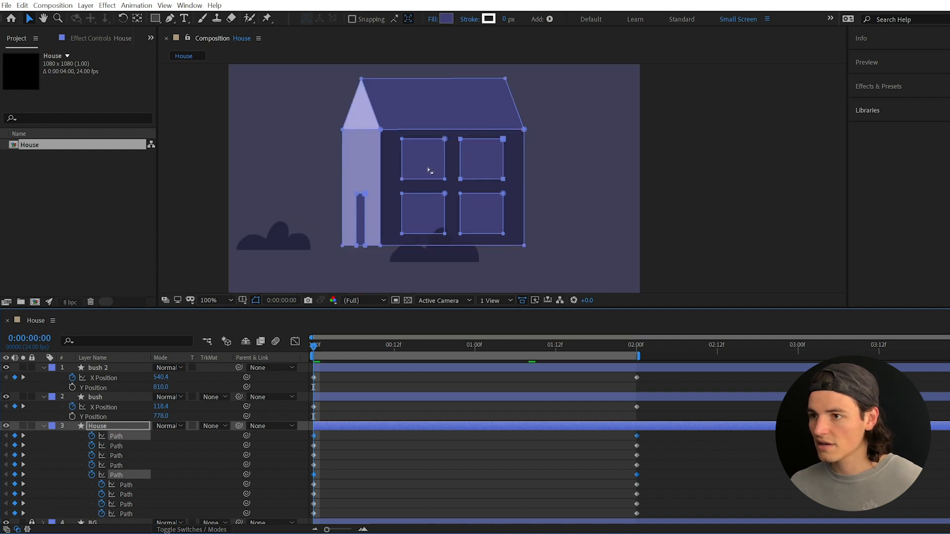
{"action": "left_click", "coordinate": [429, 140]}
{"action": "key", "text": "Escape"}
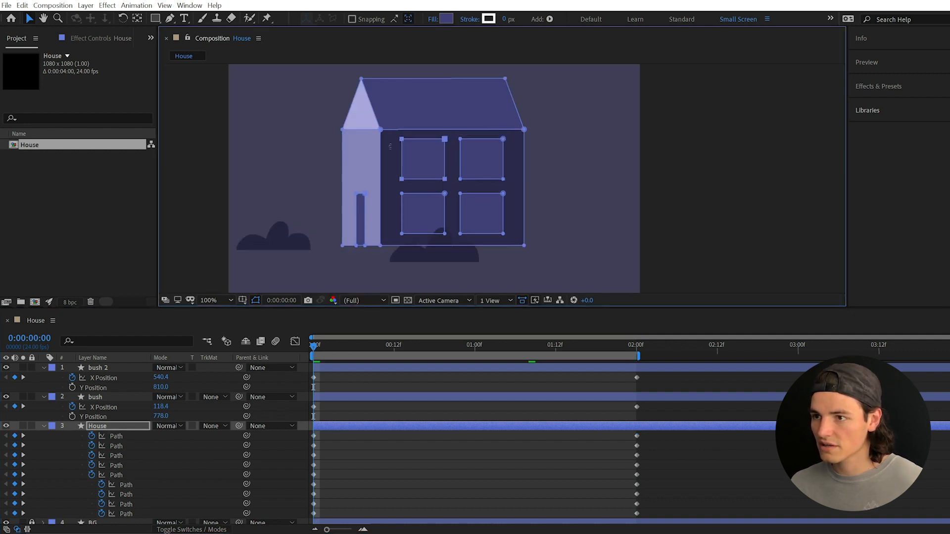
- Select the paths of all four windows, narrow them together symmetrically about their centre at 0:00:00:00, and preview the rotation
{"action": "left_click_drag", "start_coordinate": [389, 141], "coordinate": [515, 243]}
{"action": "double_click", "coordinate": [504, 236]}
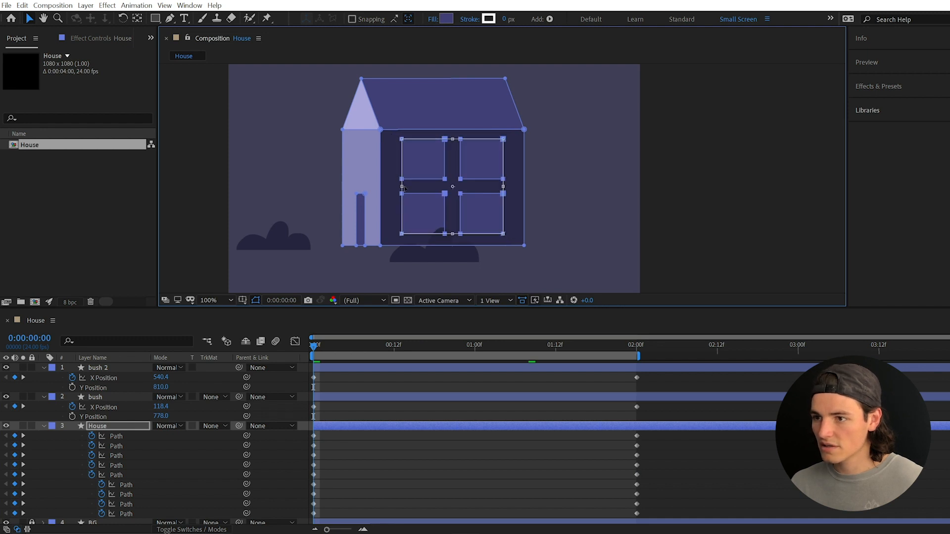
{"action": "left_click_drag", "start_coordinate": [401, 186], "coordinate": [407, 187]}
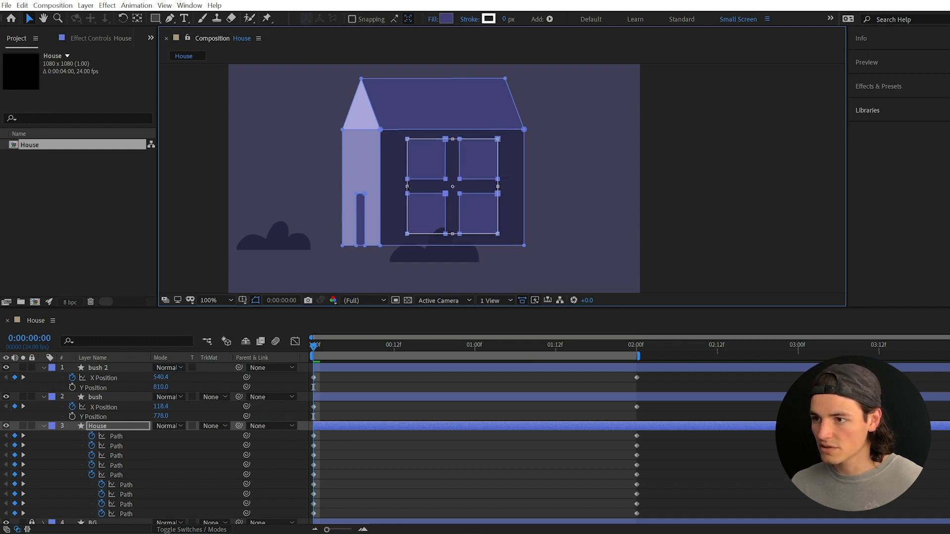
{"action": "key", "text": "space"}
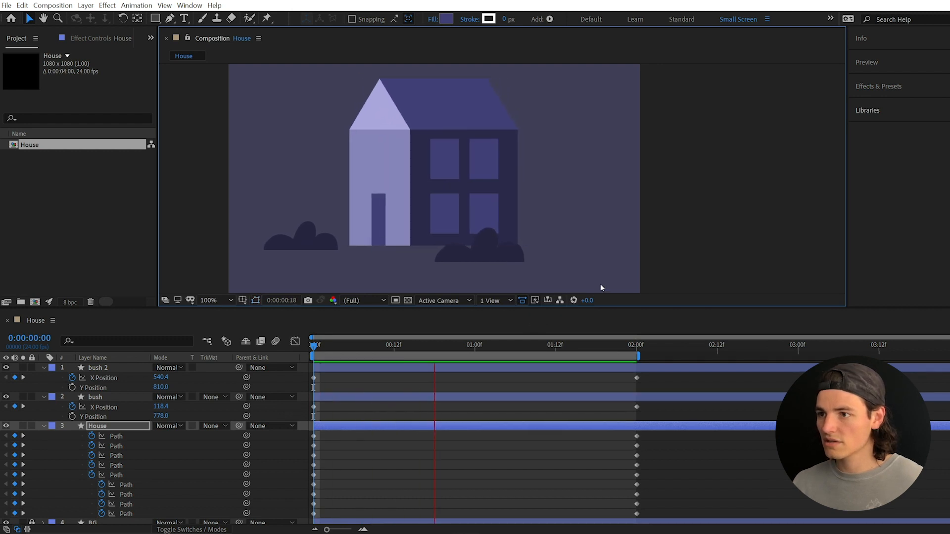
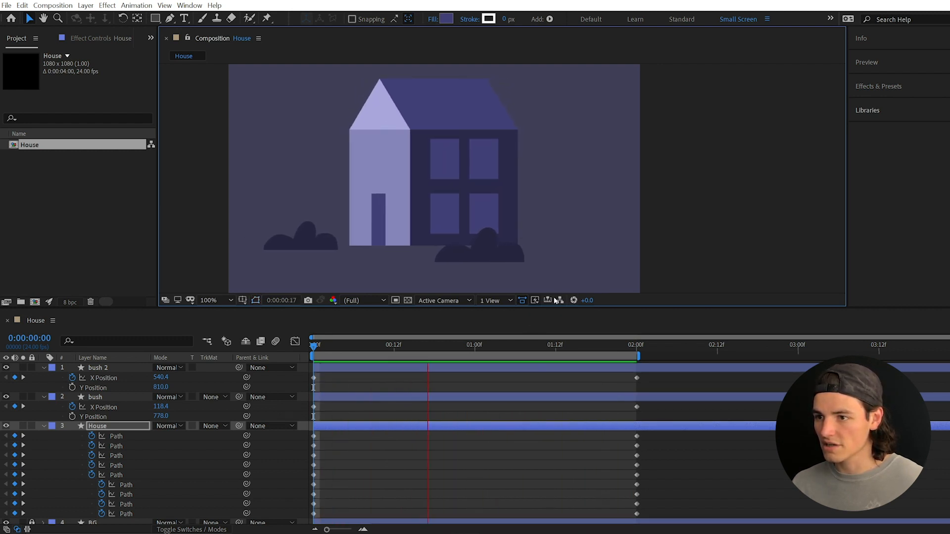
{"action": "key", "text": "space"}
- Return to 0:00:00:00, deselect everything and play the animation with the house and both bushes
{"action": "left_click_drag", "start_coordinate": [358, 347], "coordinate": [309, 338]}
{"action": "left_click", "coordinate": [463, 438]}
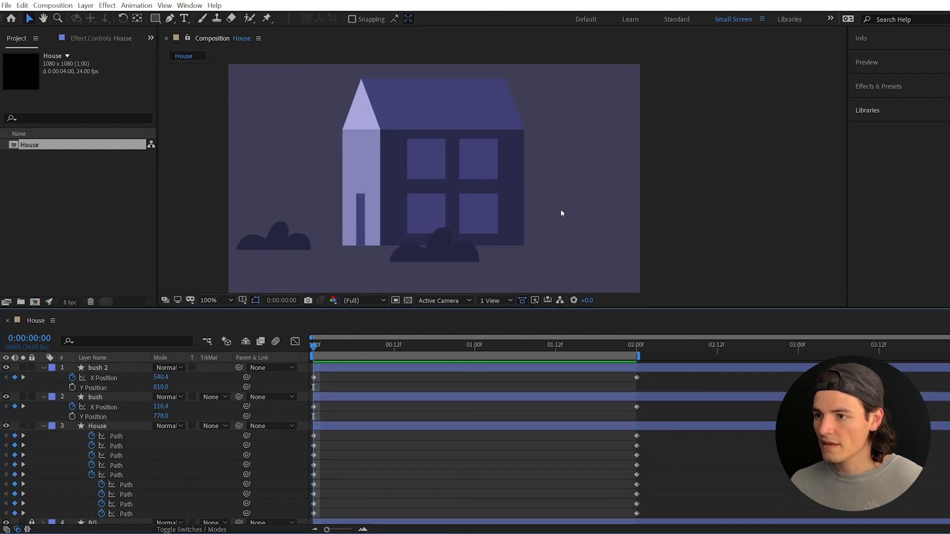
{"action": "scroll", "coordinate": [560, 209], "scroll_direction": "down", "scroll_amount": 2}
{"action": "key", "text": "space"}
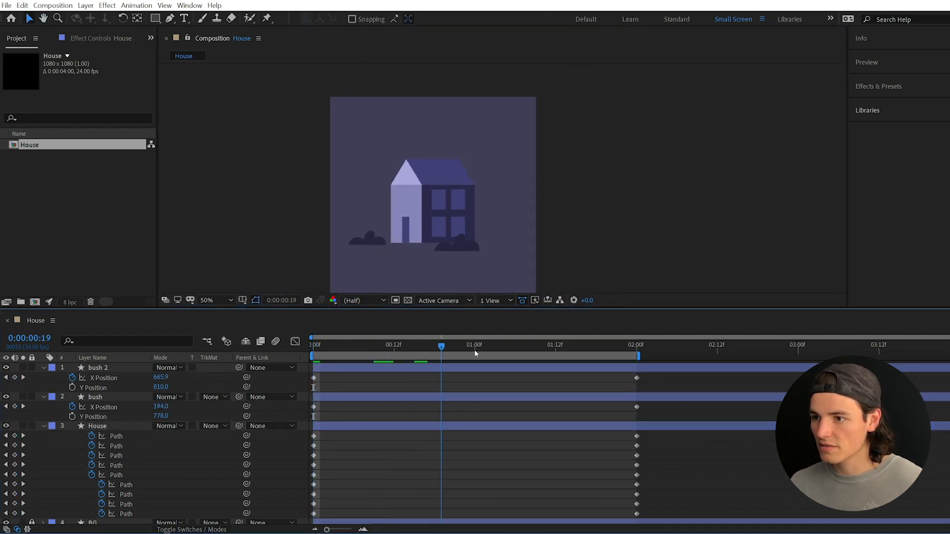
- With the bush's dark fill and no layer selected, draw a tall, narrow, closed oval treetop with the Pen tool to the right of the house
{"action": "left_click", "coordinate": [133, 372]}
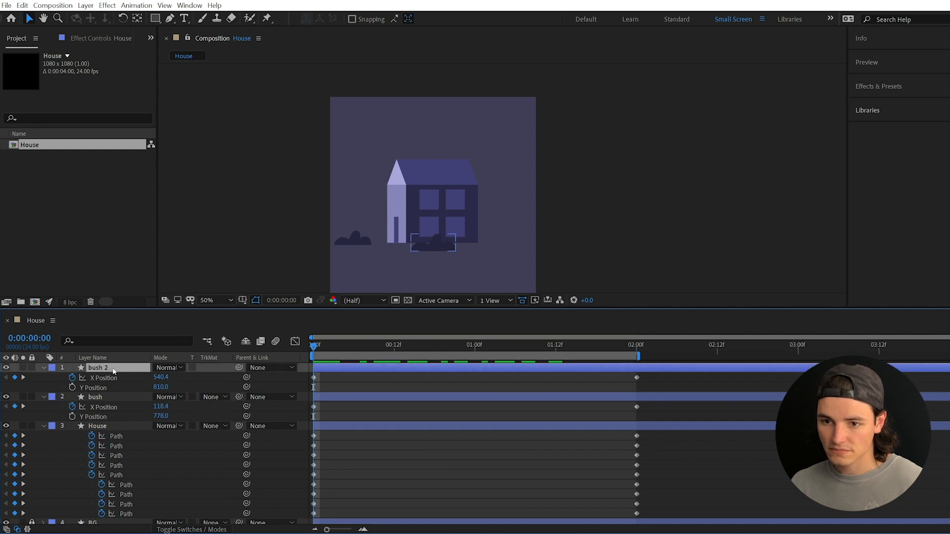
{"action": "left_click", "coordinate": [349, 473]}
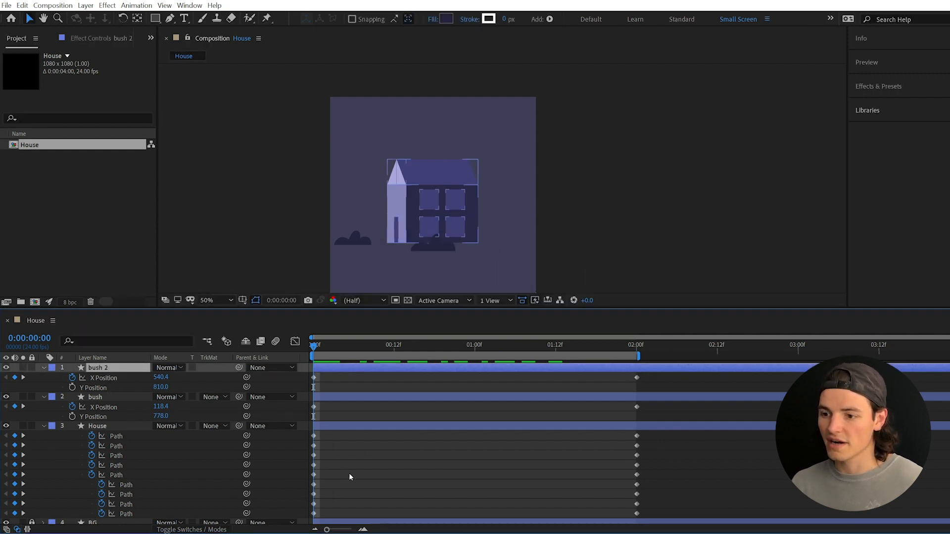
{"action": "key", "text": "g"}
{"action": "scroll", "coordinate": [453, 281], "scroll_direction": "up", "scroll_amount": 2}
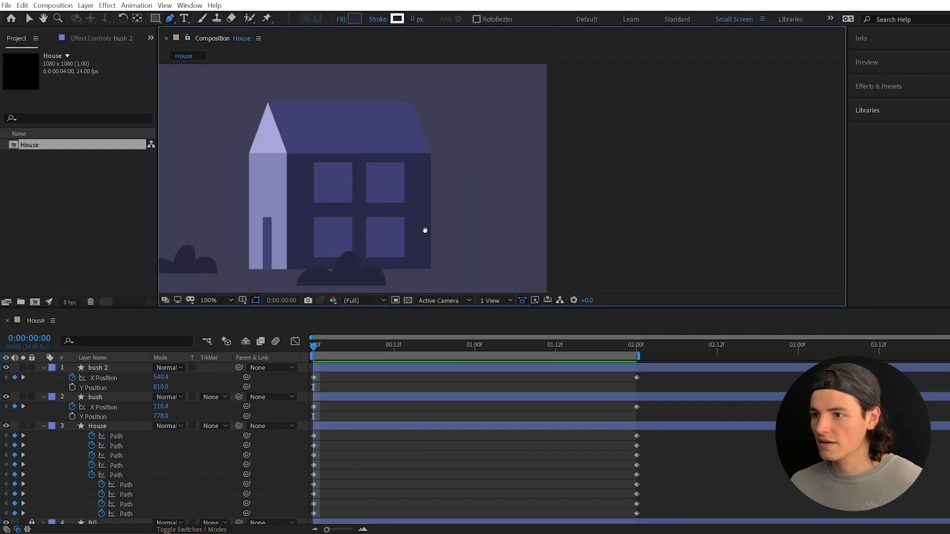
{"action": "left_click_drag", "start_coordinate": [409, 249], "coordinate": [421, 251]}
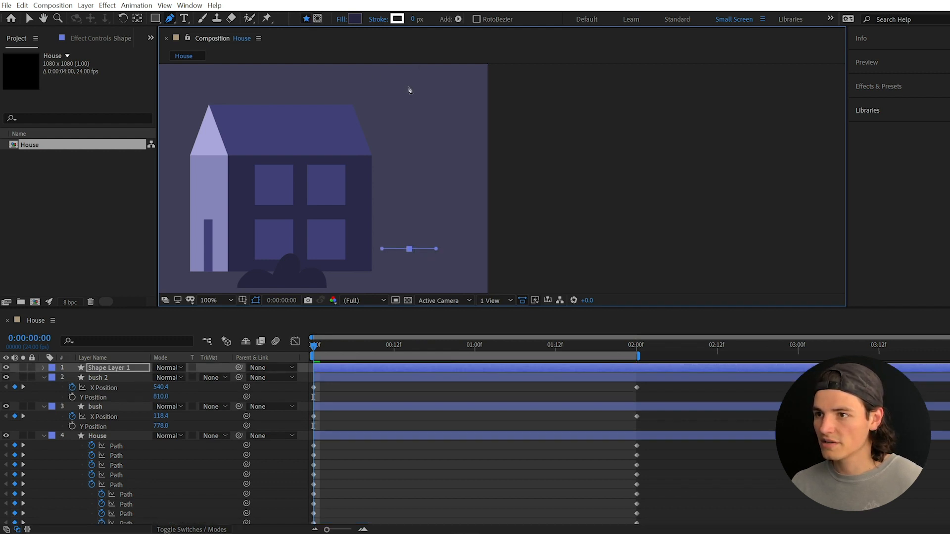
{"action": "left_click_drag", "start_coordinate": [409, 86], "coordinate": [397, 86]}
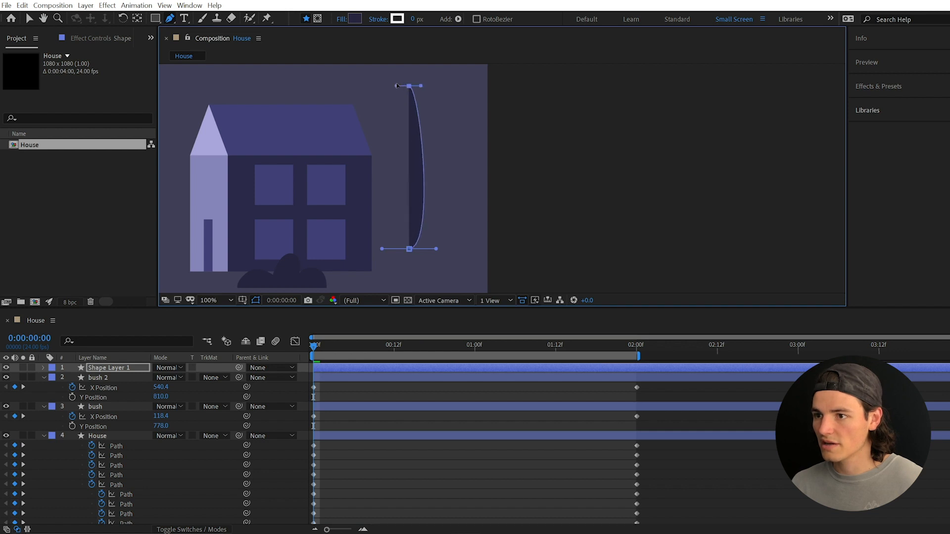
{"action": "left_click", "coordinate": [409, 249]}
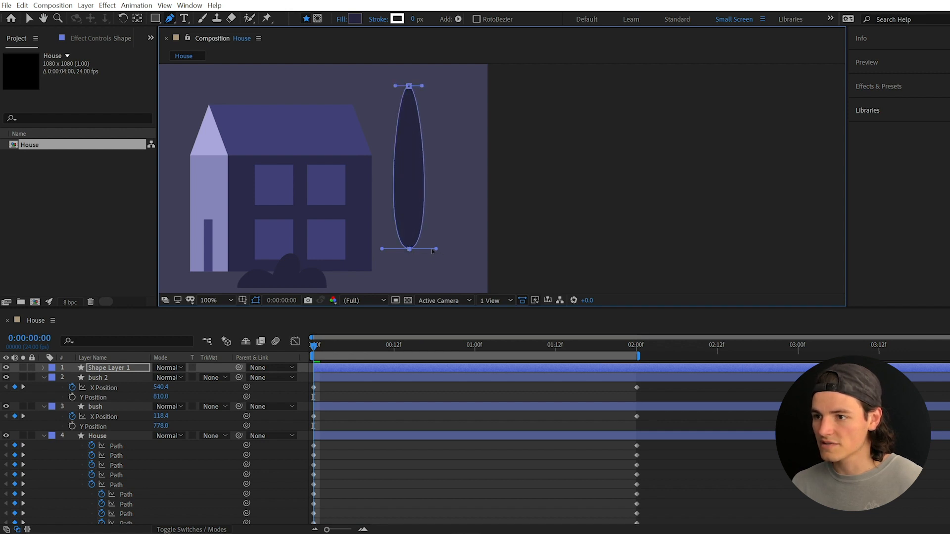
- Widen the lower part of the tree crown by lengthening both handles of its bottom point
{"action": "left_click_drag", "start_coordinate": [437, 251], "coordinate": [454, 248]}
{"action": "left_click_drag", "start_coordinate": [381, 249], "coordinate": [364, 251]}
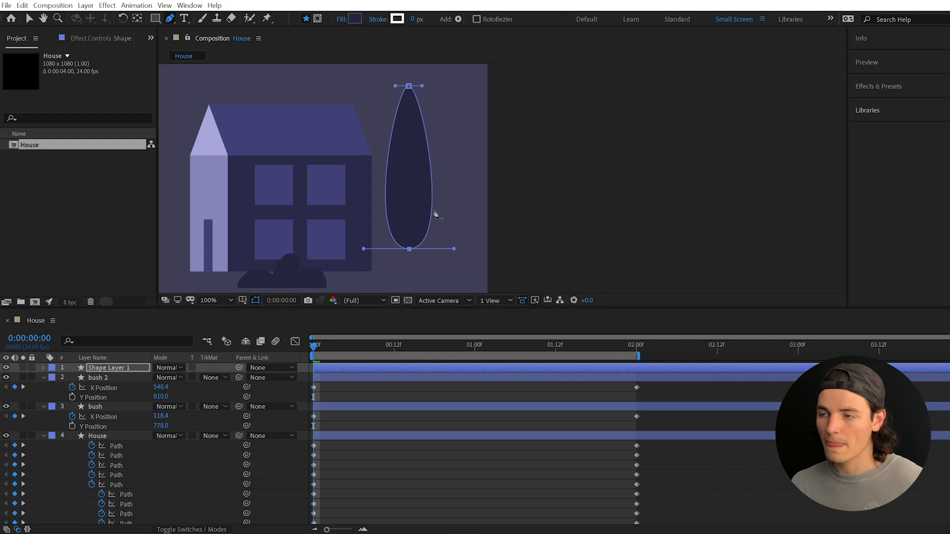
- Draw a narrow closed trunk that tapers from a flat base below the crown to a tip inside it
{"action": "scroll", "coordinate": [397, 227], "scroll_direction": "up", "scroll_amount": 2}
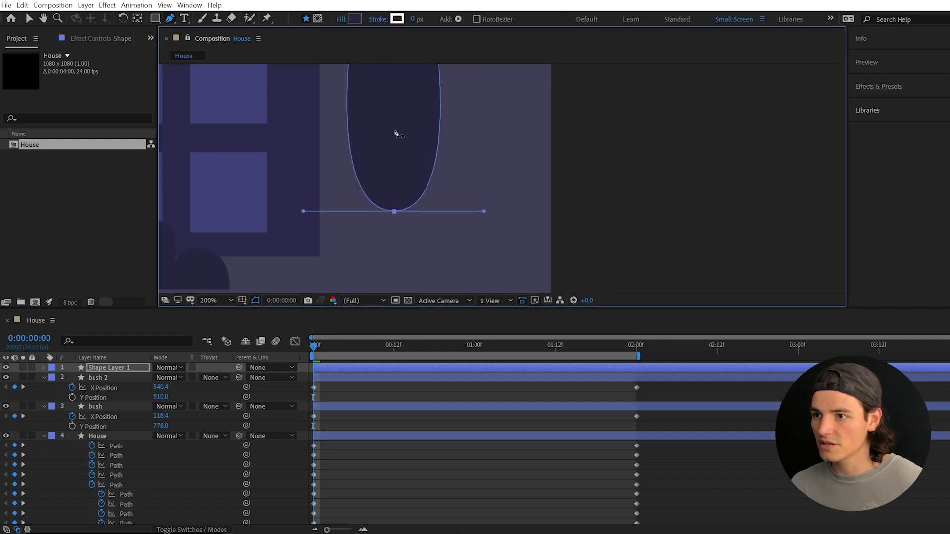
{"action": "left_click", "coordinate": [395, 108]}
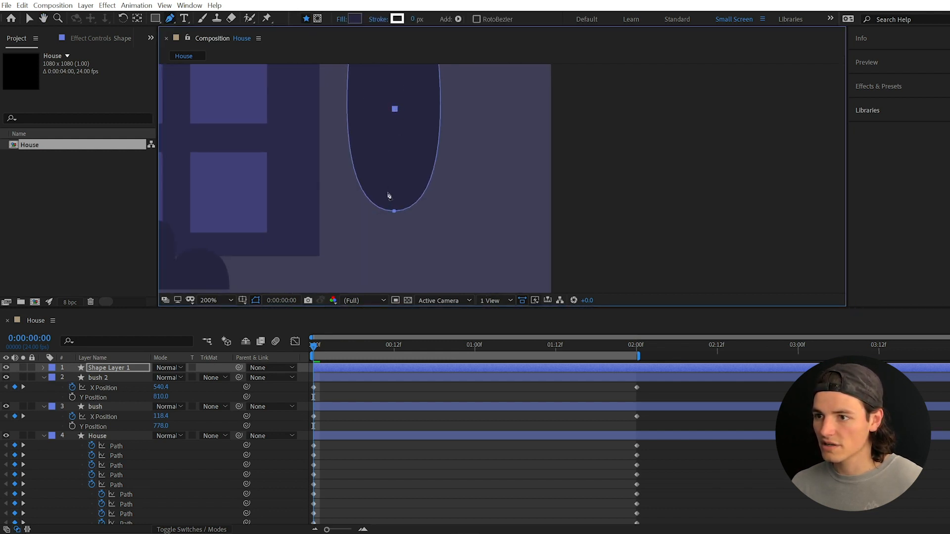
{"action": "left_click_drag", "start_coordinate": [390, 185], "coordinate": [390, 200]}
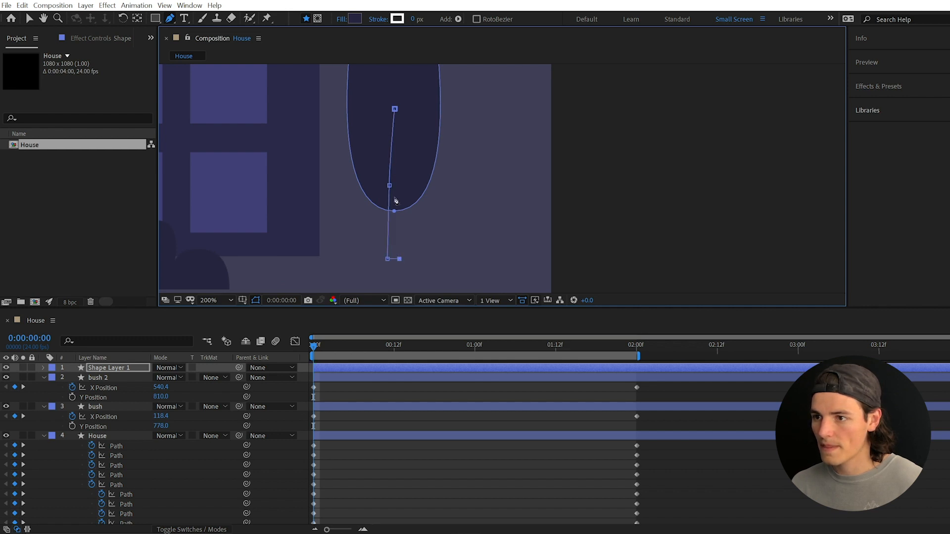
{"action": "left_click_drag", "start_coordinate": [399, 174], "coordinate": [399, 168]}
{"action": "left_click", "coordinate": [395, 110]}
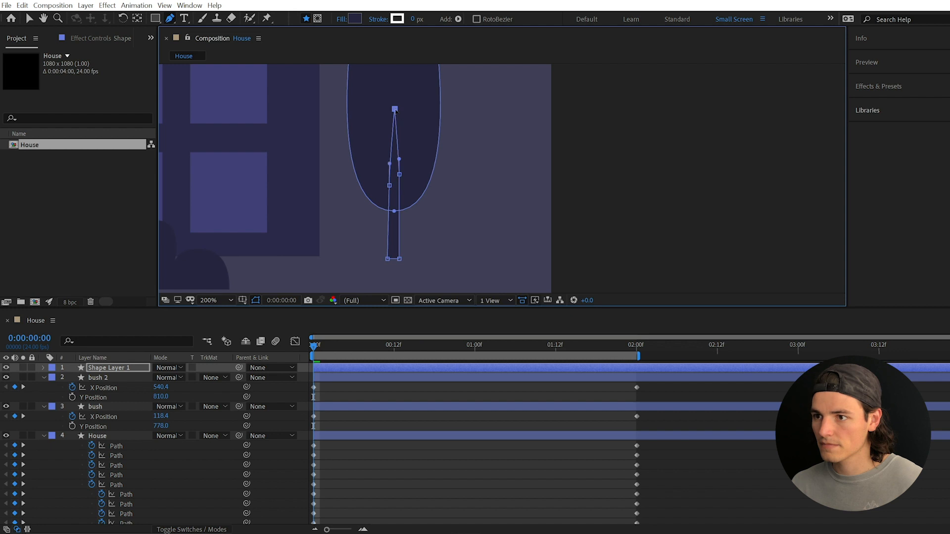
- Set the trunk's fill color to 4D4C7F
{"action": "left_click", "coordinate": [356, 19]}
{"action": "mouse_move", "coordinate": [451, 324]}
{"action": "left_mouse_down"}
{"action": "mouse_move", "coordinate": [439, 307]}
{"action": "mouse_move", "coordinate": [458, 291]}
{"action": "left_mouse_up"}
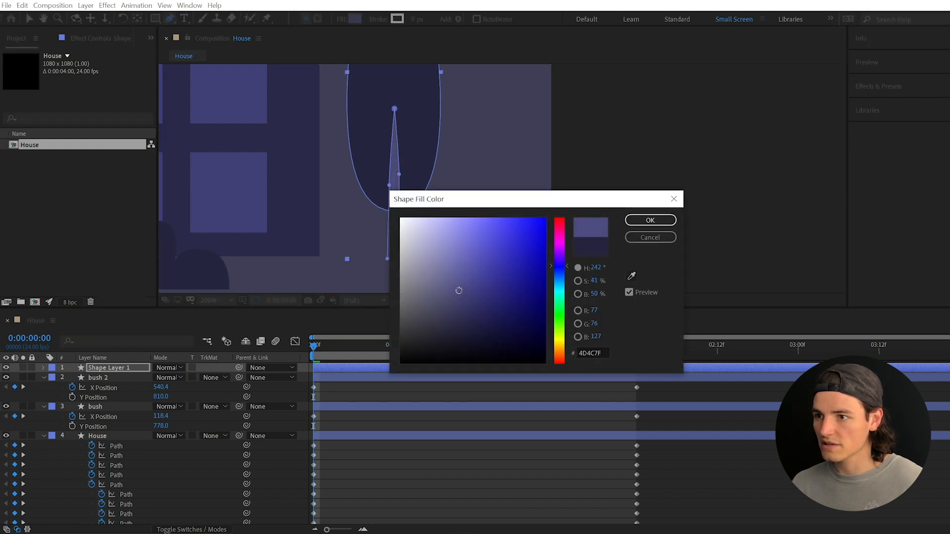
{"action": "left_click", "coordinate": [650, 220]}
{"action": "scroll", "coordinate": [495, 228], "scroll_direction": "down", "scroll_amount": 3}
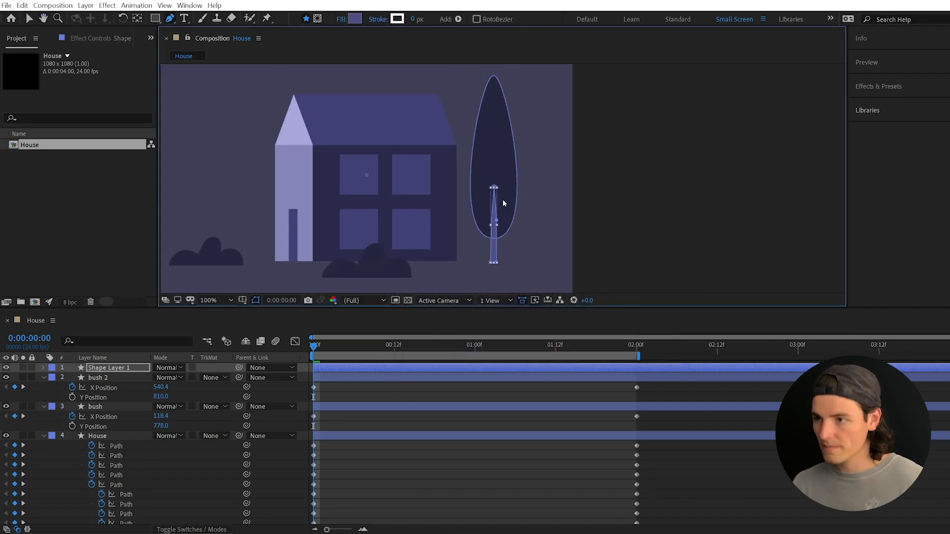
- Move the tree layer's anchor point to the base of the trunk
{"action": "key", "text": "v"}
{"action": "left_click", "coordinate": [504, 156]}
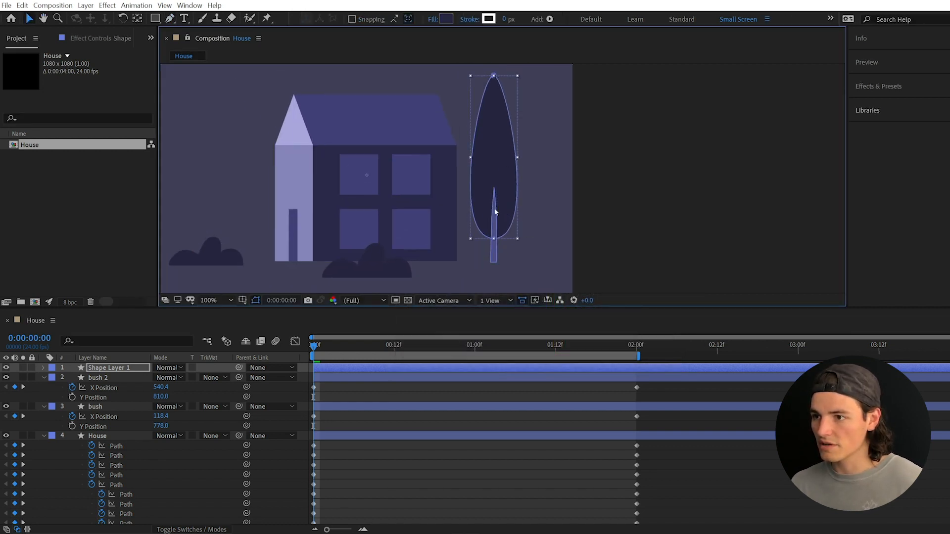
{"action": "left_click", "coordinate": [395, 368]}
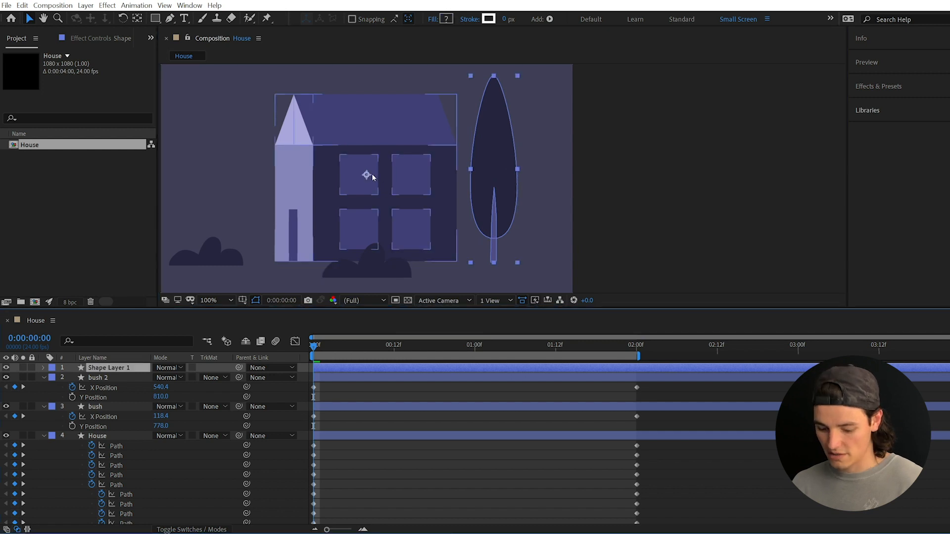
{"action": "key", "text": "y"}
{"action": "left_click_drag", "start_coordinate": [367, 175], "coordinate": [494, 262]}
{"action": "key", "text": "s"}
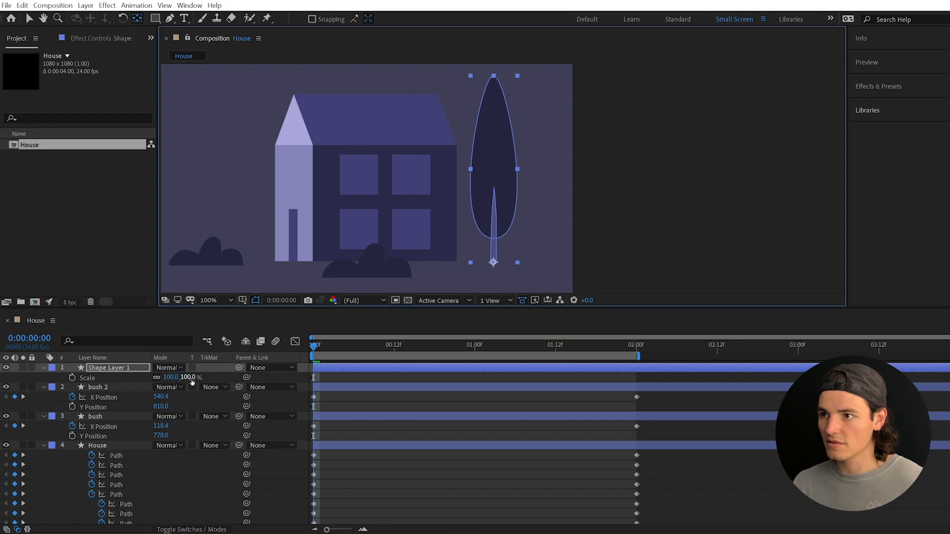
{"action": "left_click_drag", "start_coordinate": [191, 378], "coordinate": [188, 379]}
{"action": "key", "text": "ctrl+z"}
- Move the tree so it overlaps the house's right edge and rename its layer tree 1
{"action": "mouse_move", "coordinate": [487, 207]}
{"action": "left_mouse_down"}
{"action": "mouse_move", "coordinate": [503, 223]}
{"action": "mouse_move", "coordinate": [531, 225]}
{"action": "mouse_move", "coordinate": [486, 220]}
{"action": "mouse_move", "coordinate": [494, 220]}
{"action": "left_mouse_up"}
{"action": "key", "text": "v"}
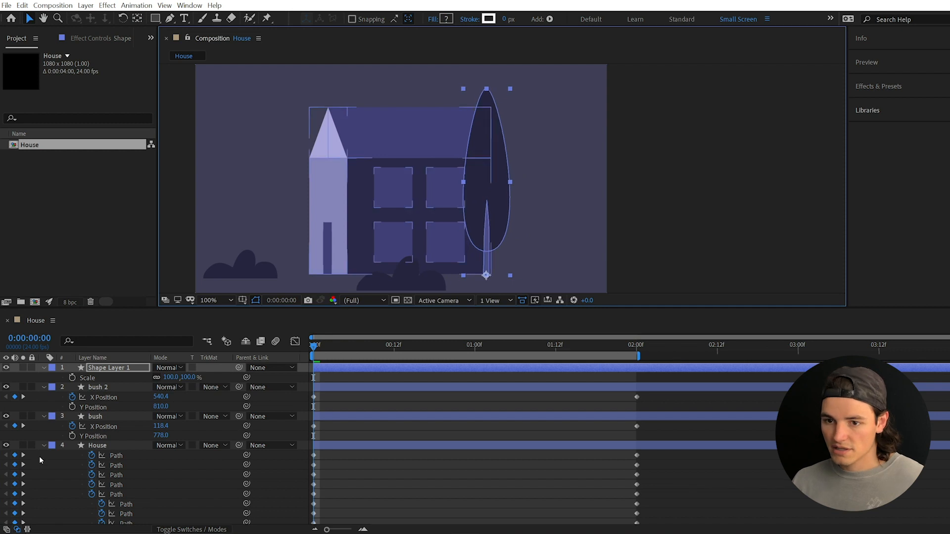
{"action": "left_click", "coordinate": [110, 368]}
{"action": "key", "text": "Return"}
{"action": "type", "text": "tree 1"}
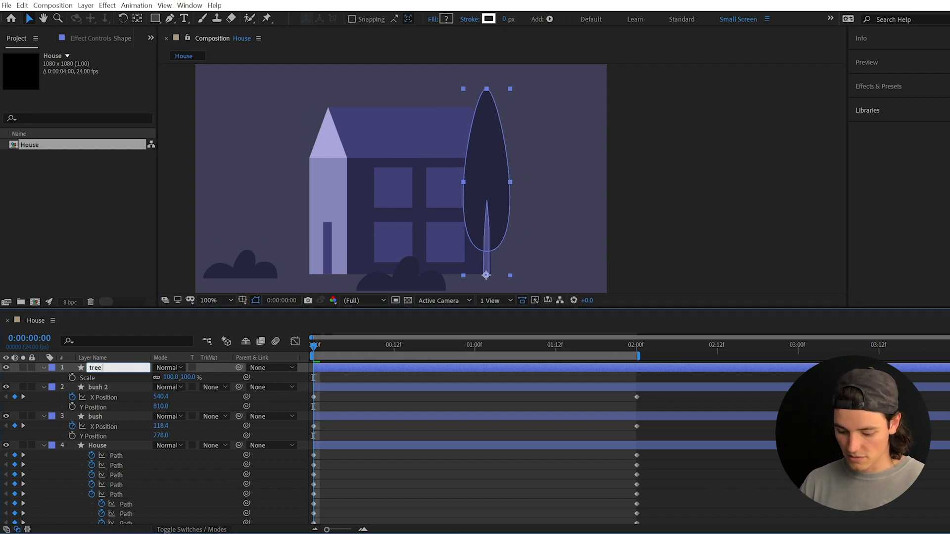
{"action": "key", "text": "Return"}
- Collapse all the layers' properties and place the tree 1 layer directly beneath the House layer
{"action": "key", "text": "ctrl+a"}
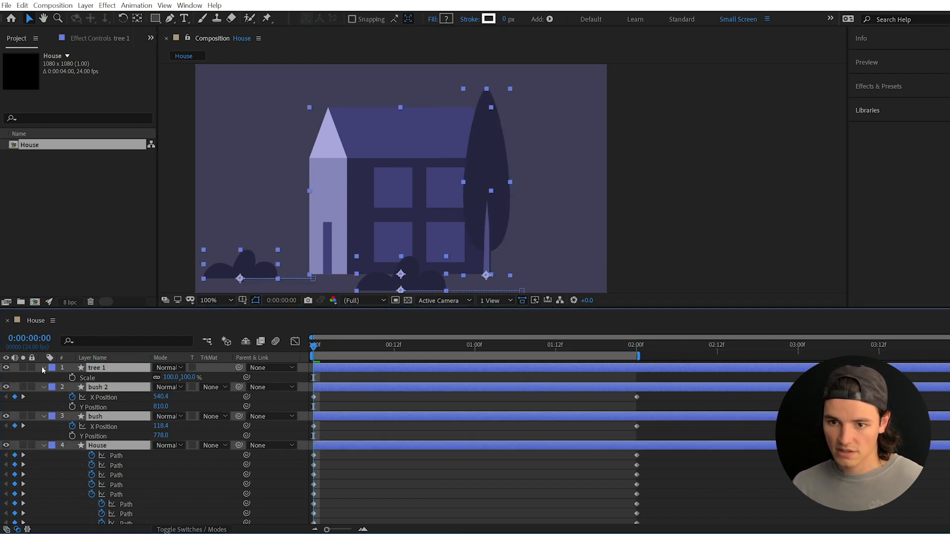
{"action": "left_click", "coordinate": [44, 367]}
{"action": "left_click", "coordinate": [99, 438]}
{"action": "left_click", "coordinate": [113, 370]}
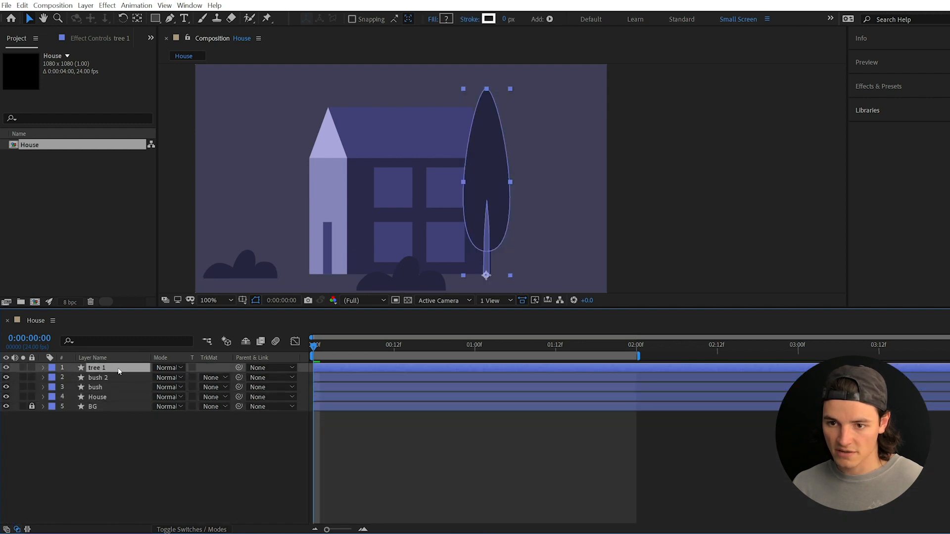
{"action": "left_click_drag", "start_coordinate": [119, 371], "coordinate": [116, 402]}
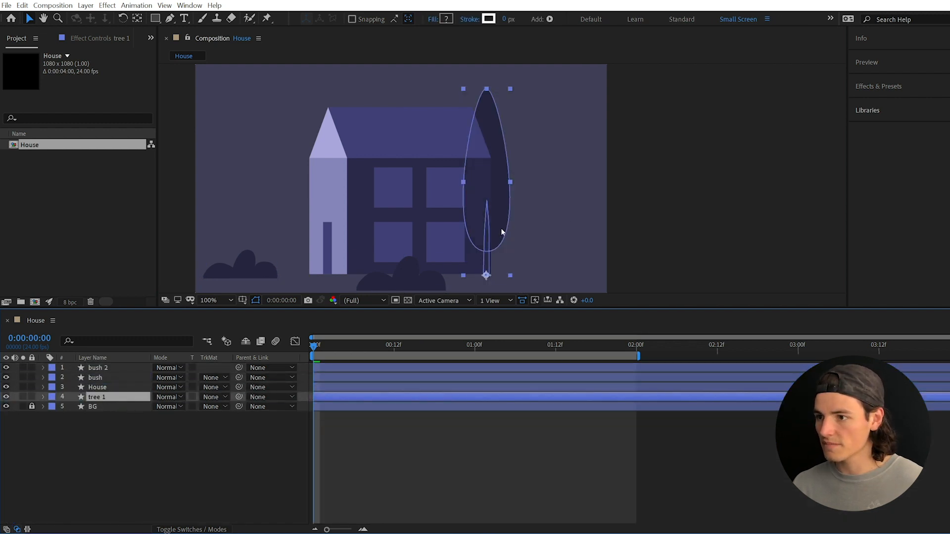
- Duplicate tree 1 and move the copy slightly to the right of the original
{"action": "key", "text": "ctrl+shift+a"}
{"action": "left_click", "coordinate": [506, 205]}
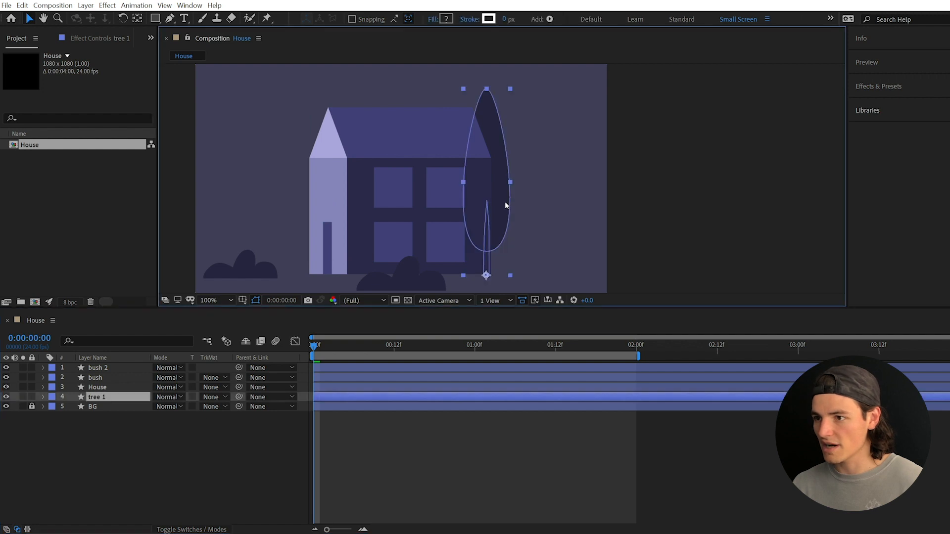
{"action": "key", "text": "space"}
{"action": "key", "text": "space"}
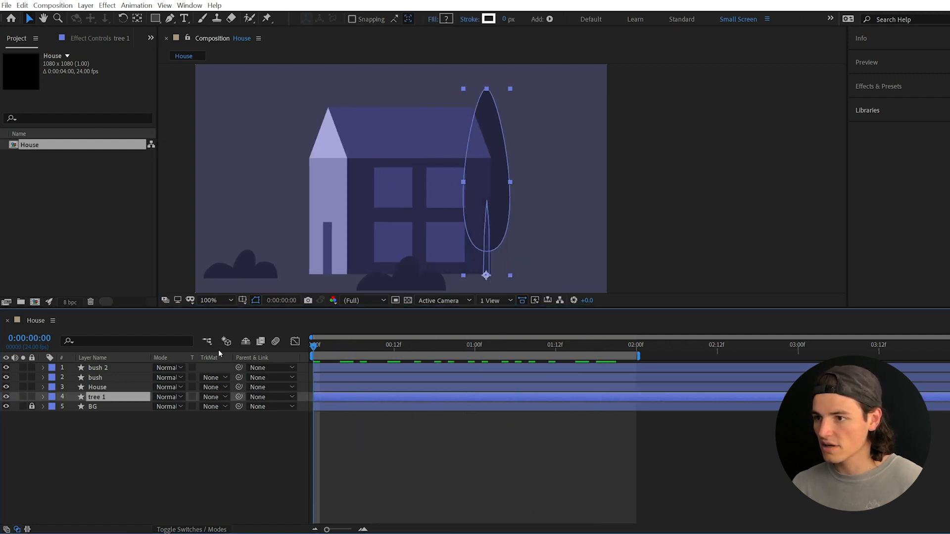
{"action": "key", "text": "ctrl+d"}
{"action": "left_click_drag", "start_coordinate": [499, 215], "coordinate": [522, 229]}
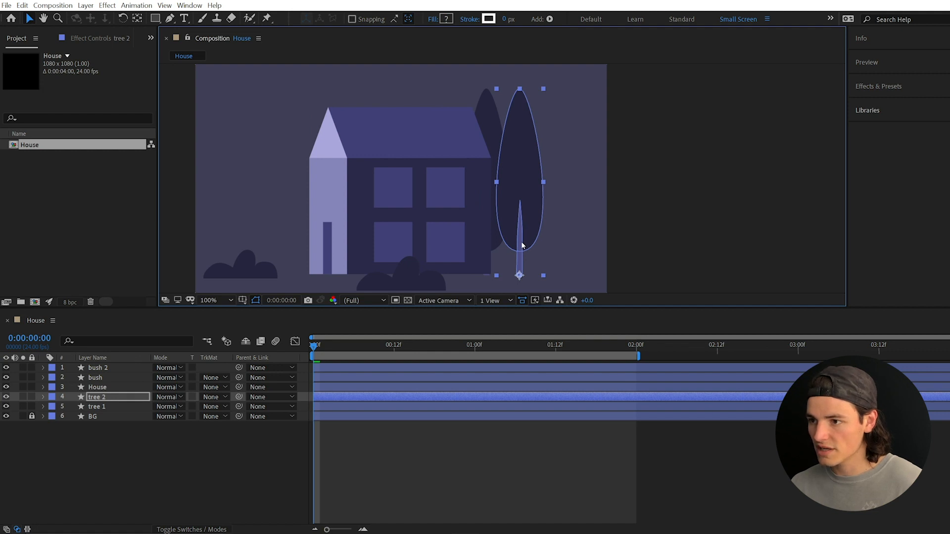
- Scale the crown and trunk of tree 2 down slightly from the base and raise the tip of its trunk
{"action": "double_click", "coordinate": [522, 244]}
{"action": "left_click", "coordinate": [538, 239]}
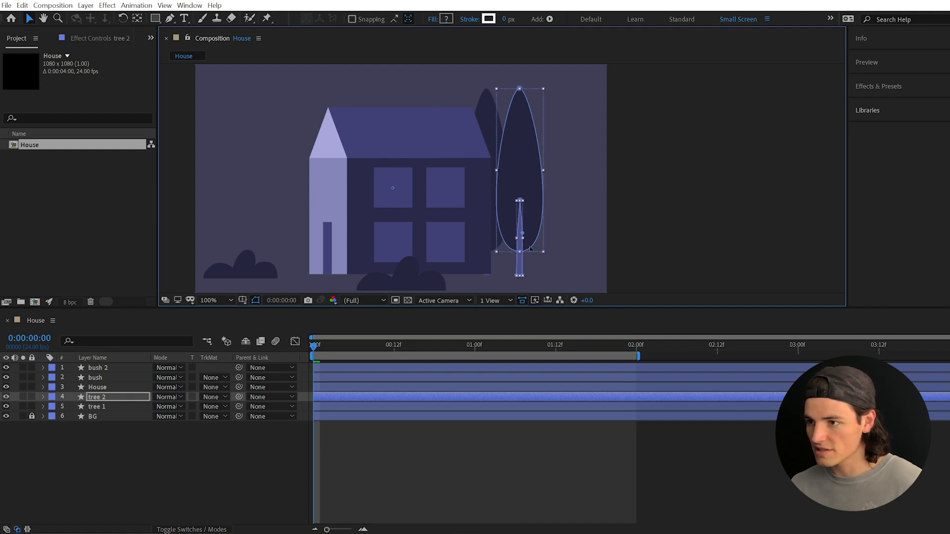
{"action": "left_click_drag", "start_coordinate": [565, 89], "coordinate": [560, 108]}
{"action": "double_click", "coordinate": [520, 217]}
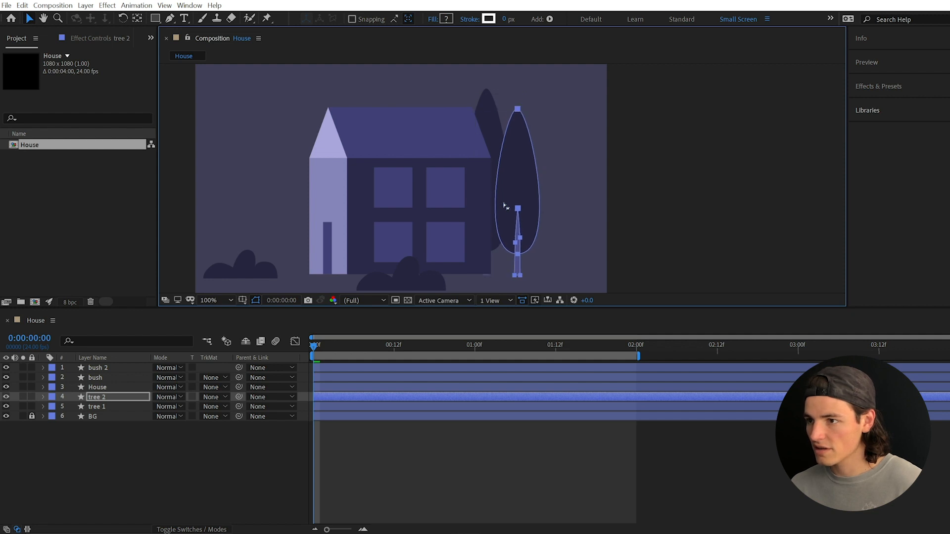
{"action": "mouse_move", "coordinate": [505, 201]}
{"action": "left_mouse_down"}
{"action": "mouse_move", "coordinate": [527, 215]}
{"action": "mouse_move", "coordinate": [518, 198]}
{"action": "left_mouse_up"}
{"action": "left_click", "coordinate": [516, 244]}
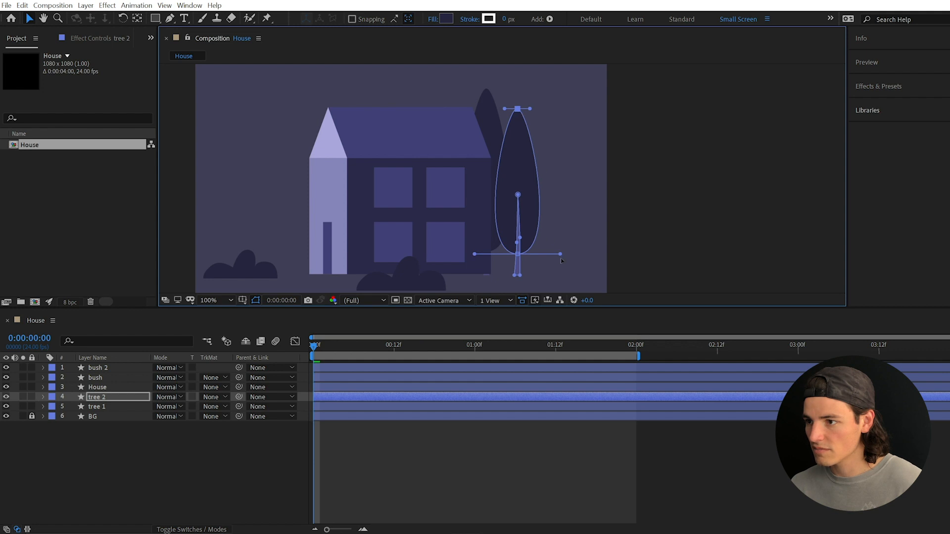
- Broaden the lower crown of tree 2 by lengthening and slightly tilting its bottom point's handles
{"action": "left_click_drag", "start_coordinate": [560, 255], "coordinate": [566, 249]}
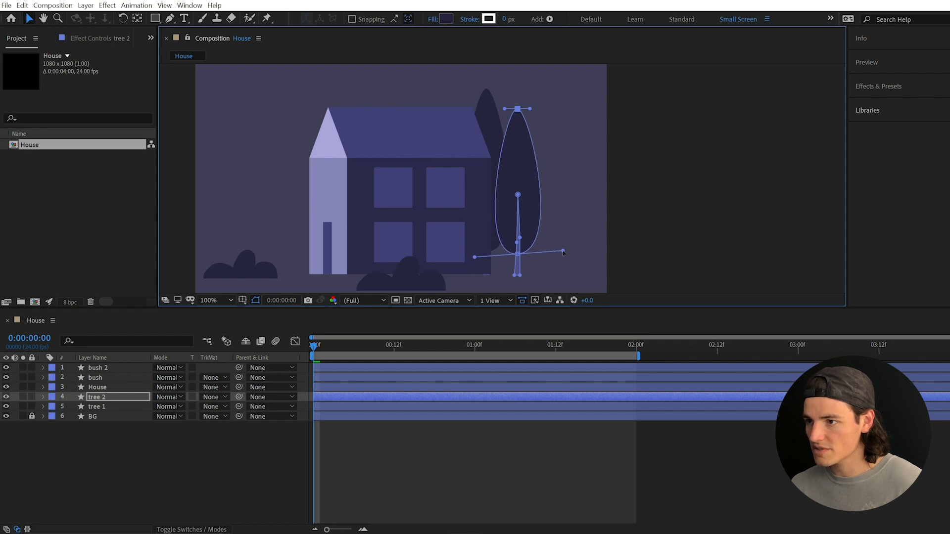
{"action": "left_click_drag", "start_coordinate": [475, 259], "coordinate": [470, 263]}
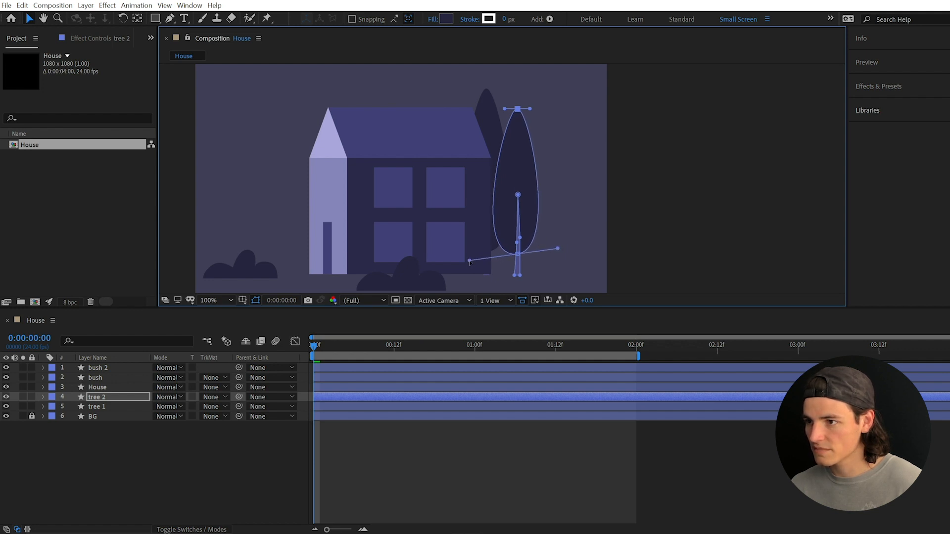
{"action": "left_click_drag", "start_coordinate": [559, 249], "coordinate": [565, 251]}
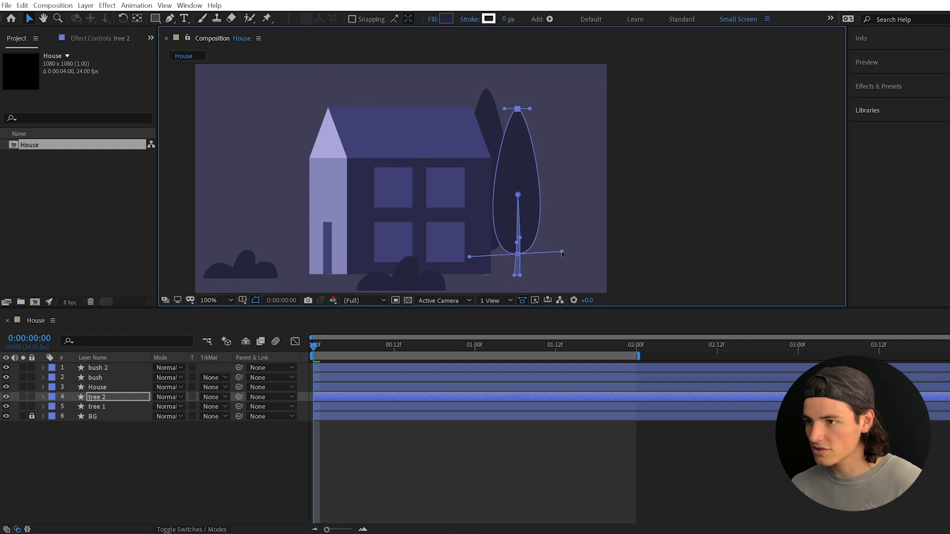
{"action": "left_click", "coordinate": [467, 478]}
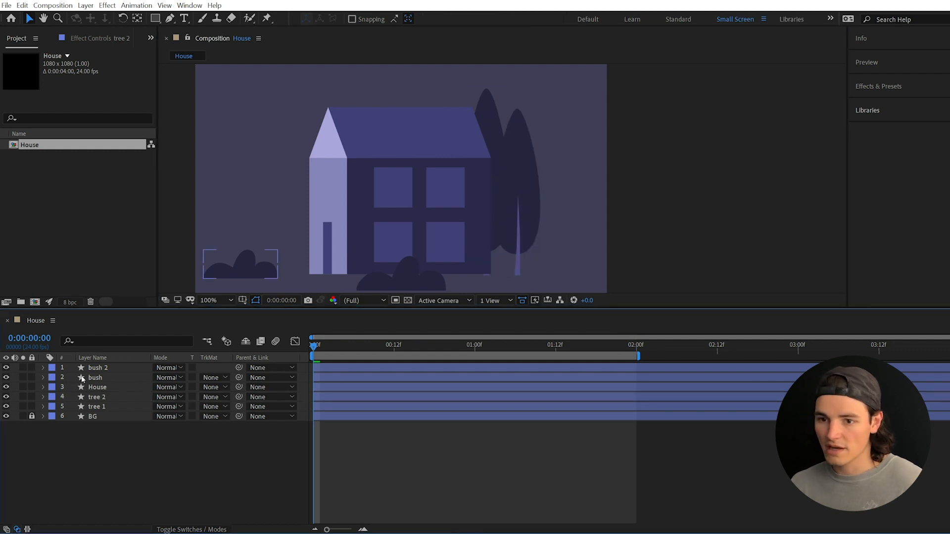
- Duplicate tree 1 and tree 2, stack the copies together beneath House, and move them to the house's left end
{"action": "left_click", "coordinate": [98, 368]}
{"action": "left_click", "coordinate": [99, 397]}
{"action": "left_click", "coordinate": [106, 407], "text": "shift"}
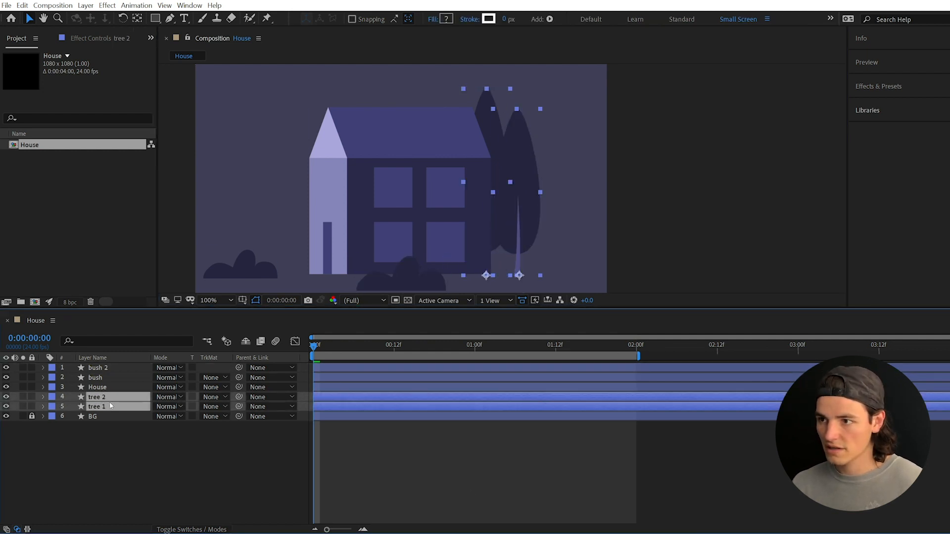
{"action": "key", "text": "ctrl+d"}
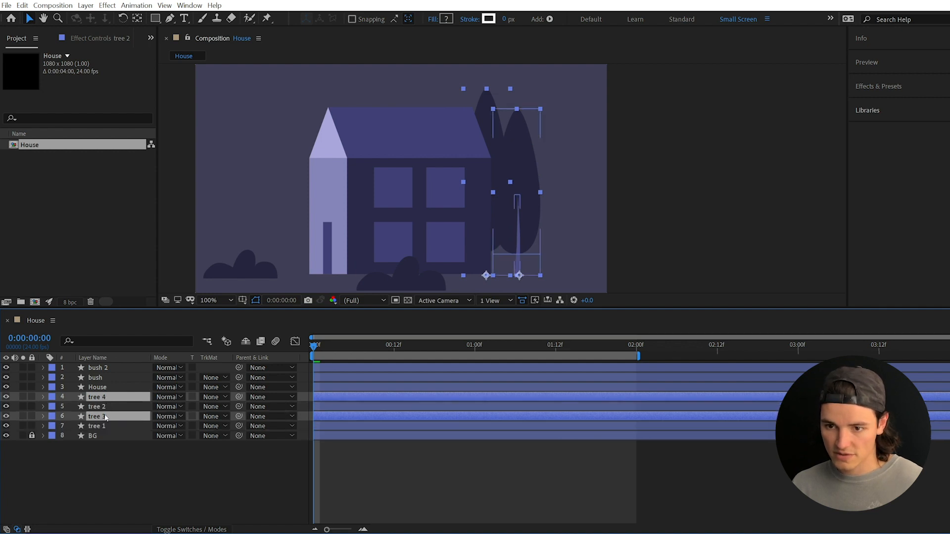
{"action": "left_click_drag", "start_coordinate": [105, 417], "coordinate": [104, 402]}
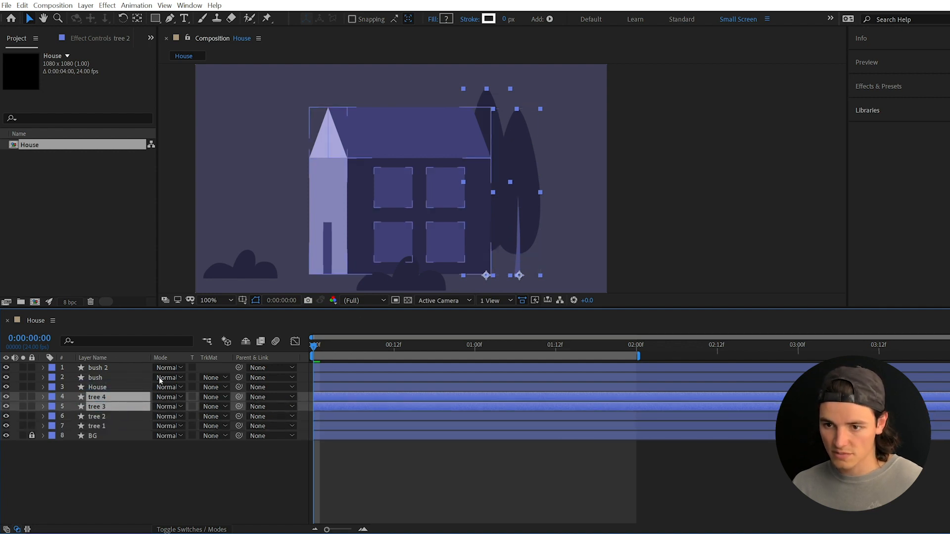
{"action": "left_click_drag", "start_coordinate": [517, 228], "coordinate": [321, 231]}
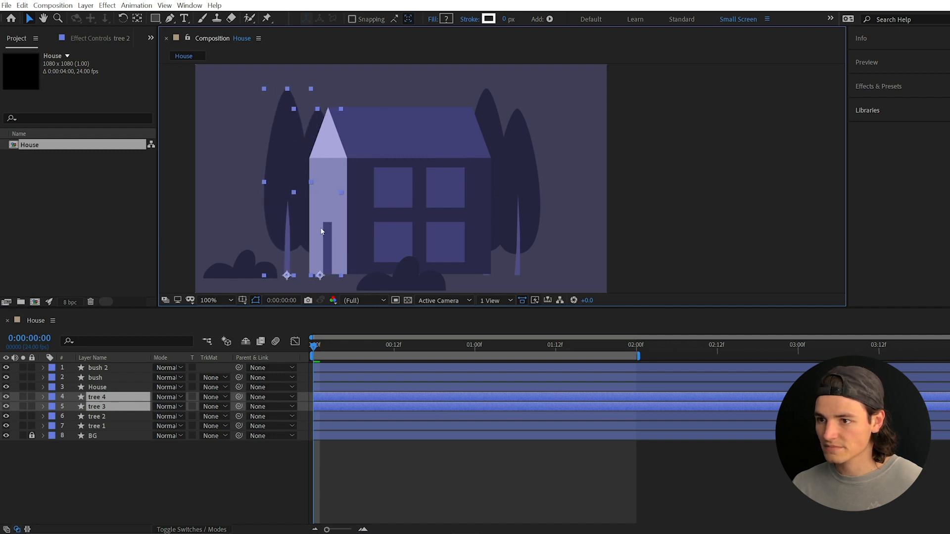
{"action": "left_click", "coordinate": [400, 449]}
- Move tree 3 behind the house's gable and scale it to 110%
{"action": "left_click", "coordinate": [283, 237]}
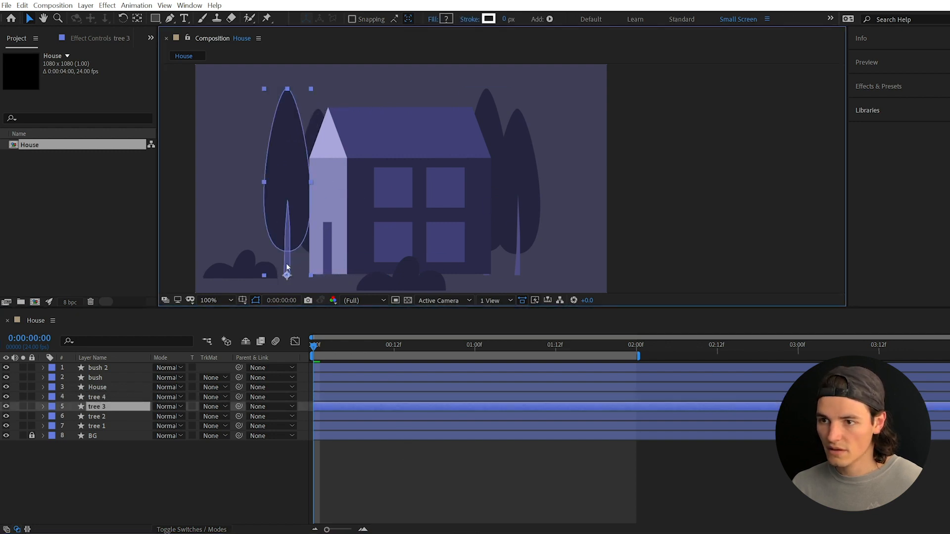
{"action": "left_click_drag", "start_coordinate": [287, 267], "coordinate": [338, 262]}
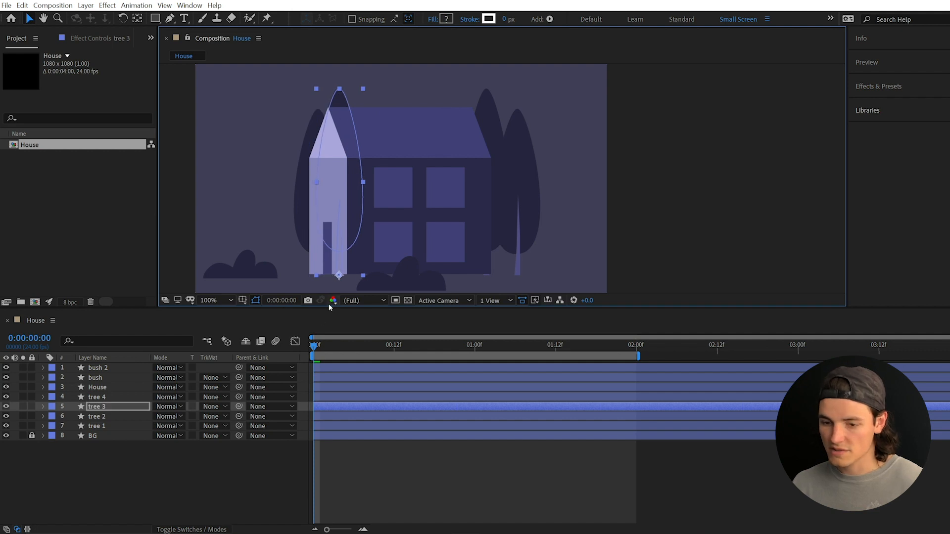
{"action": "key", "text": "s"}
{"action": "left_click_drag", "start_coordinate": [188, 416], "coordinate": [193, 415]}
- Move tree 4 left so it stands clear of the house's left wall
{"action": "key", "text": "comma"}
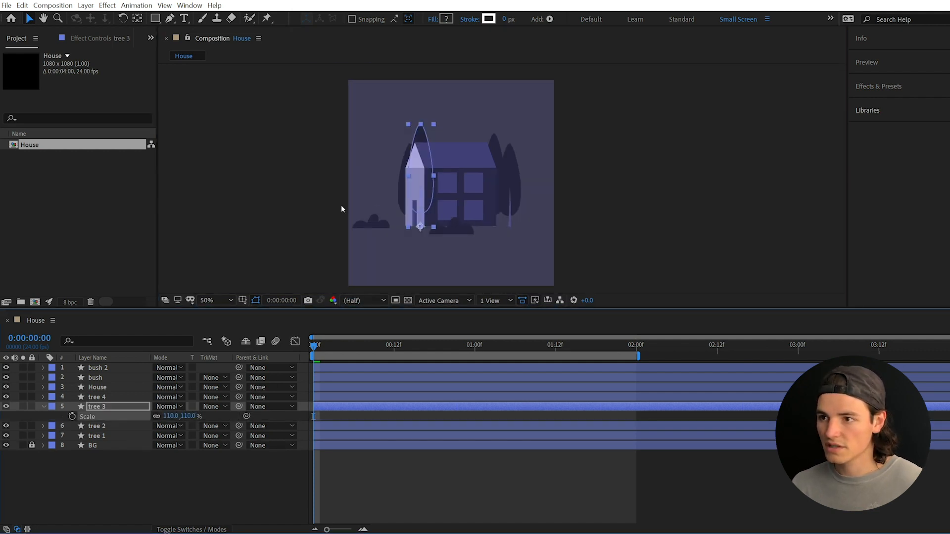
{"action": "left_click_drag", "start_coordinate": [404, 206], "coordinate": [387, 210]}
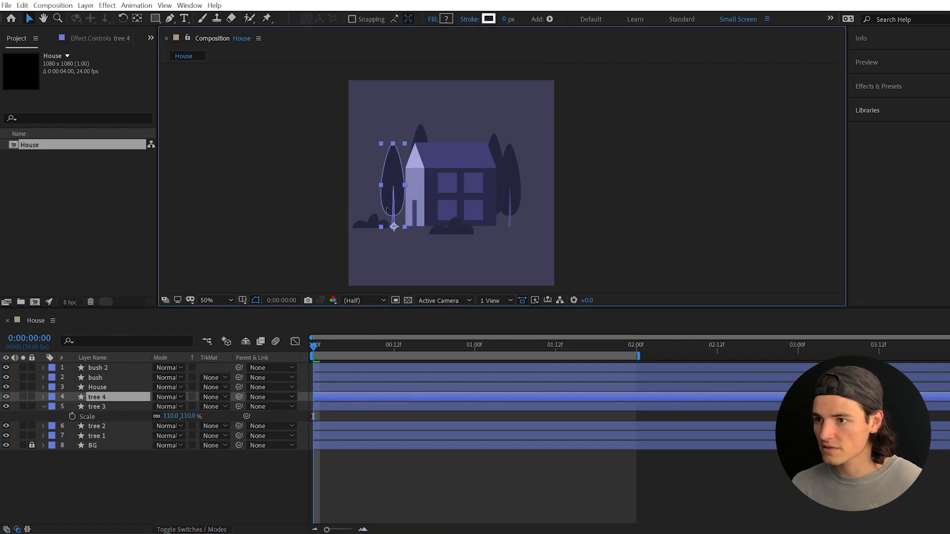
{"action": "left_click", "coordinate": [437, 449]}
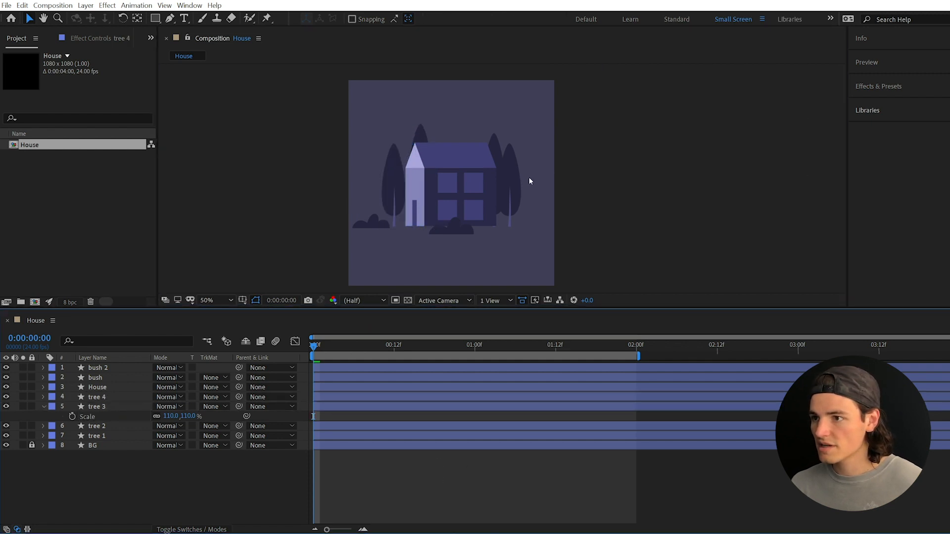
- Shift tree 1 and tree 2 slightly right at the house's far end, to X positions of about 782 and 887
{"action": "left_click", "coordinate": [513, 194]}
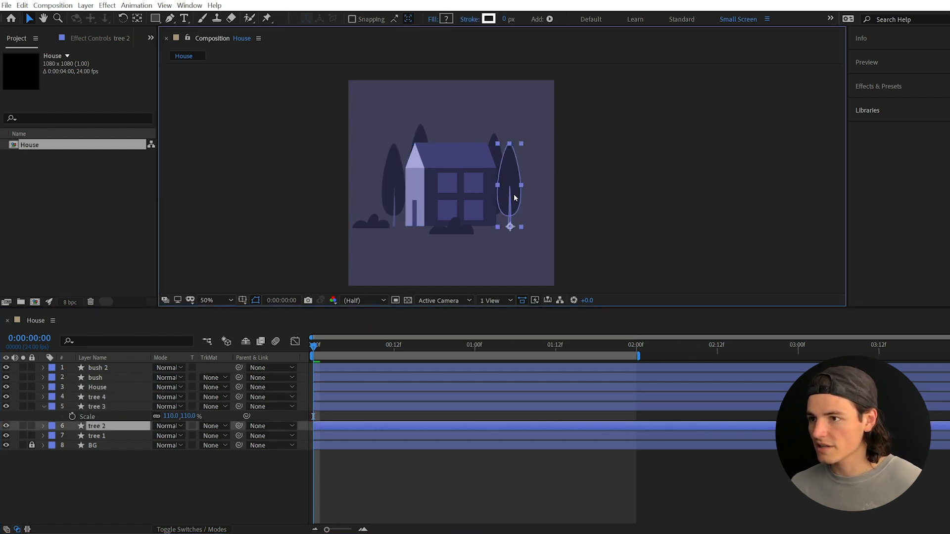
{"action": "left_click", "coordinate": [498, 139]}
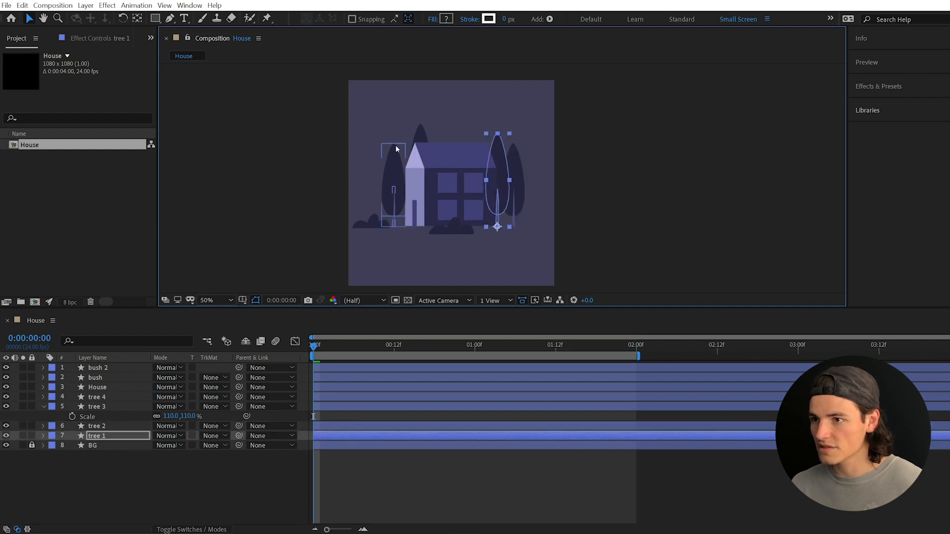
{"action": "left_click", "coordinate": [518, 193]}
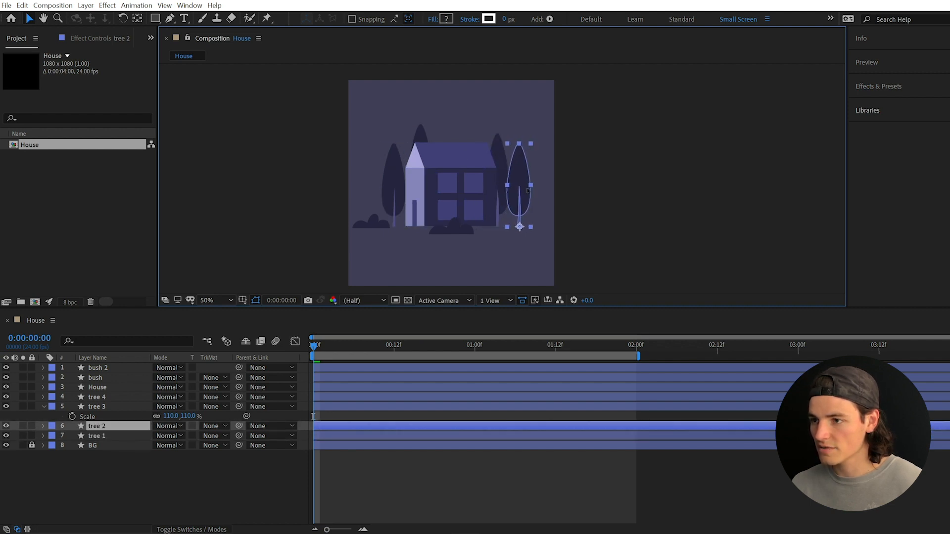
- Separate the Position dimensions of the four tree layers into individual X and Y properties
{"action": "left_click", "coordinate": [106, 408]}
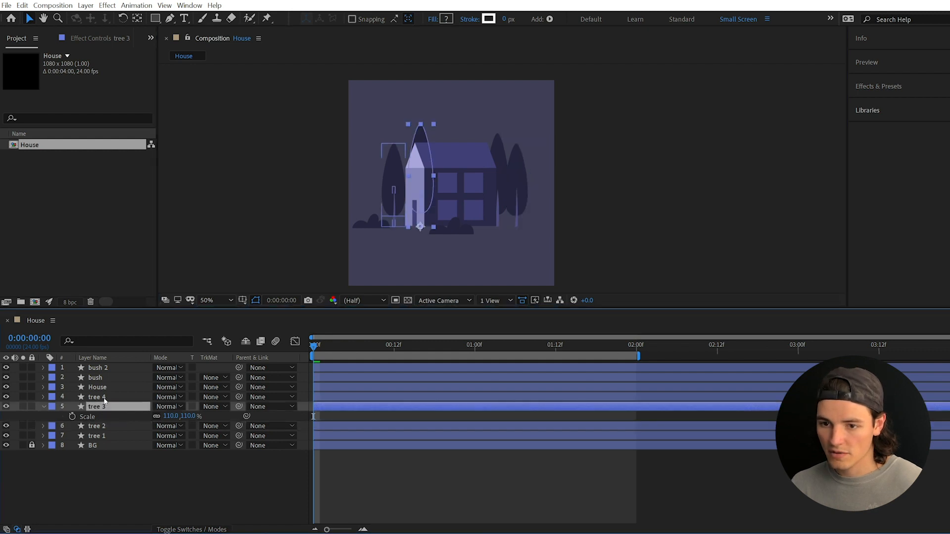
{"action": "left_click", "coordinate": [98, 397]}
{"action": "left_click", "coordinate": [102, 435], "text": "shift"}
{"action": "key", "text": "p"}
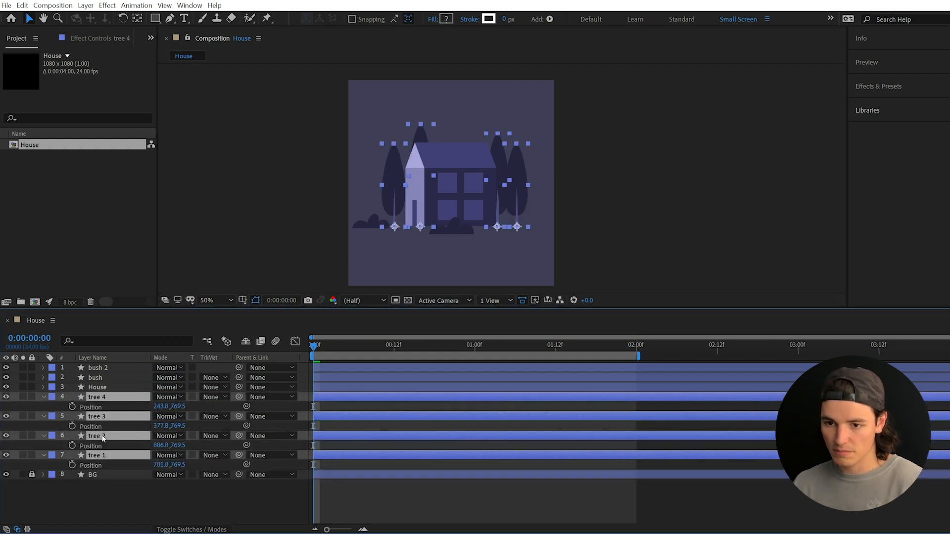
{"action": "left_click", "coordinate": [92, 408]}
{"action": "left_click", "coordinate": [94, 427], "text": "shift"}
{"action": "left_click", "coordinate": [97, 446], "text": "shift"}
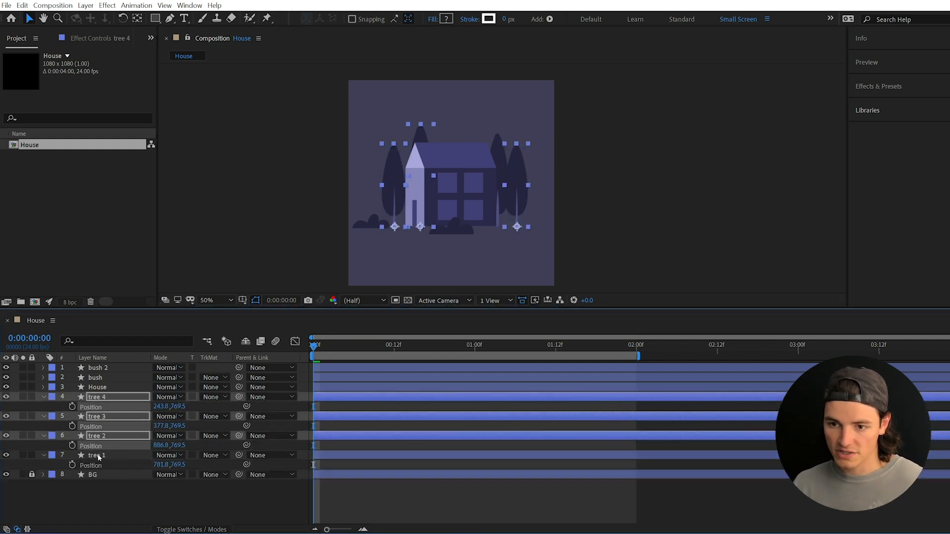
{"action": "left_click", "coordinate": [97, 465], "text": "shift"}
{"action": "right_click", "coordinate": [103, 466]}
{"action": "left_click", "coordinate": [124, 339]}
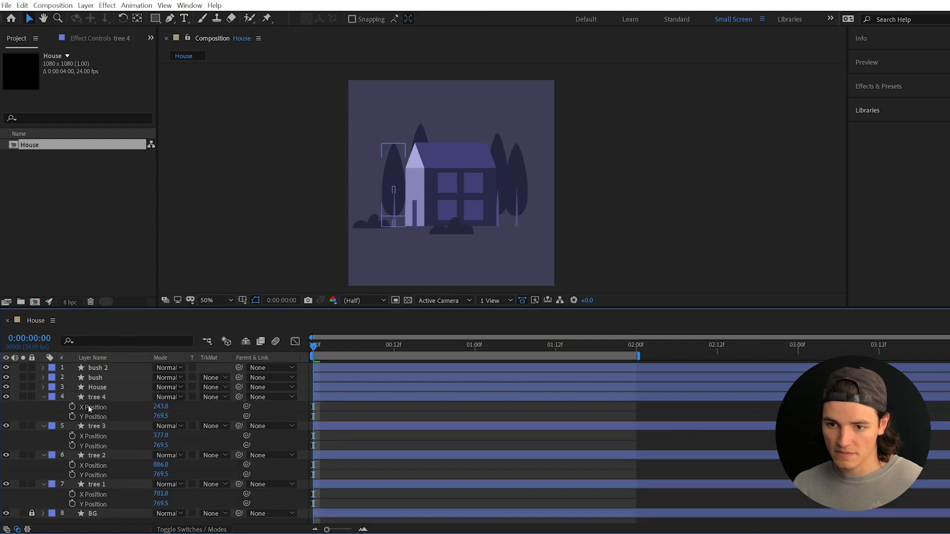
- Set starting X Position keyframes on all four tree layers at 0:00
{"action": "left_click", "coordinate": [90, 407]}
{"action": "left_click", "coordinate": [93, 437], "text": "shift"}
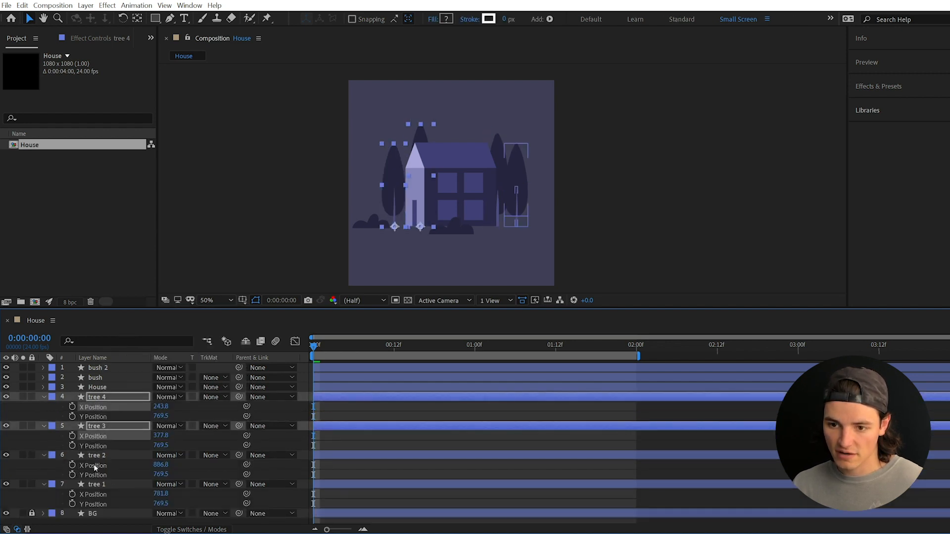
{"action": "left_click", "coordinate": [95, 466], "text": "shift"}
{"action": "left_click", "coordinate": [95, 495], "text": "shift"}
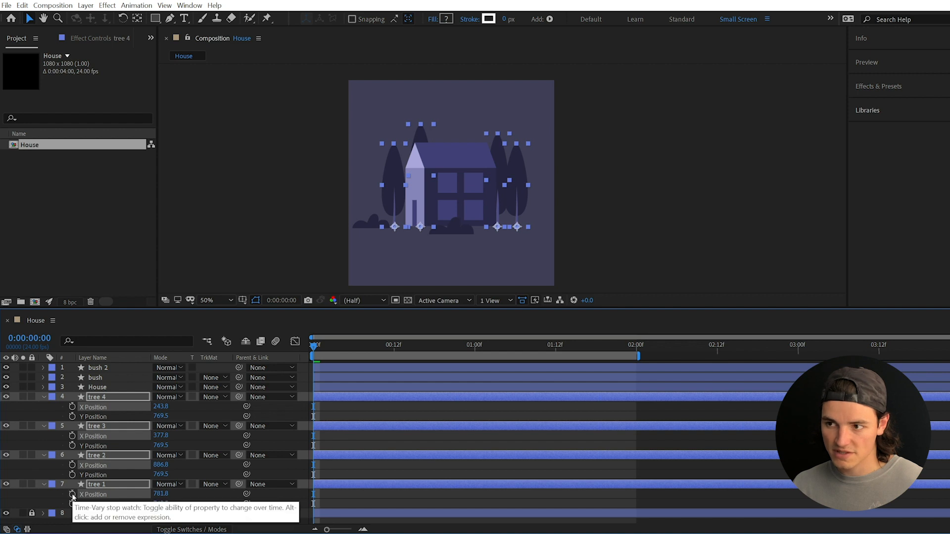
{"action": "left_click", "coordinate": [73, 495]}
{"action": "left_click", "coordinate": [340, 413]}
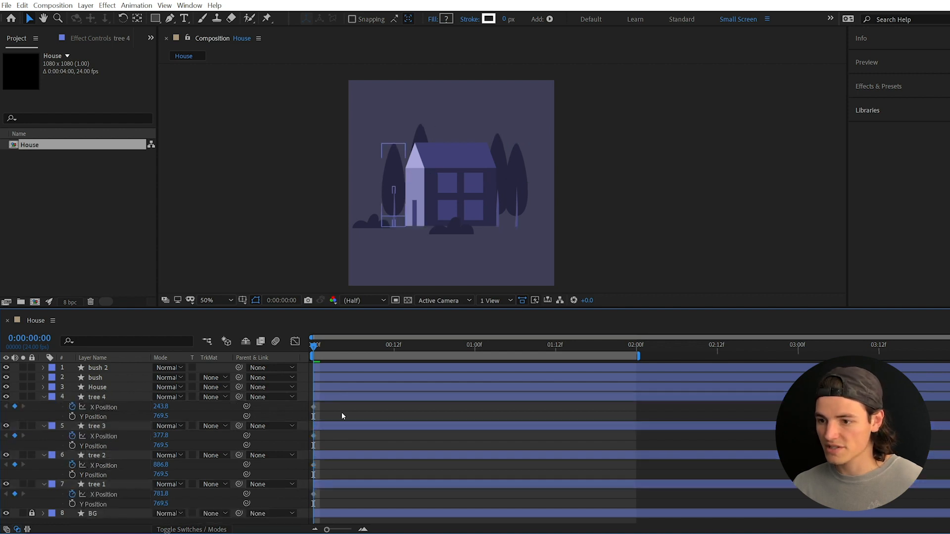
- At 2 seconds, keyframe X Position at about 790 for tree 2, 666 for tree 1, 132 for tree 4 and 242 for tree 3
{"action": "left_click_drag", "start_coordinate": [317, 352], "coordinate": [265, 373]}
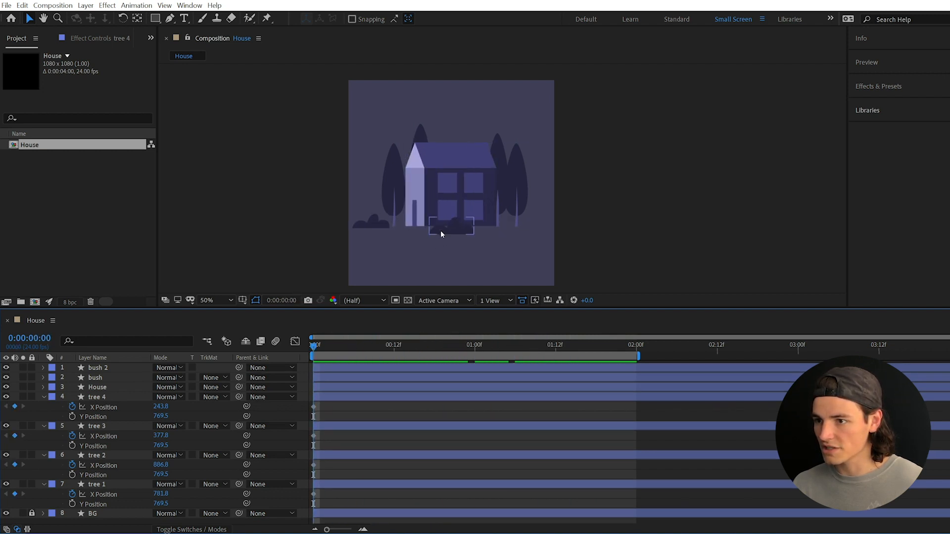
{"action": "mouse_move", "coordinate": [315, 345]}
{"action": "left_mouse_down"}
{"action": "mouse_move", "coordinate": [662, 346]}
{"action": "mouse_move", "coordinate": [321, 346]}
{"action": "left_mouse_up"}
{"action": "left_click_drag", "start_coordinate": [363, 372], "coordinate": [636, 375]}
{"action": "left_click", "coordinate": [519, 198]}
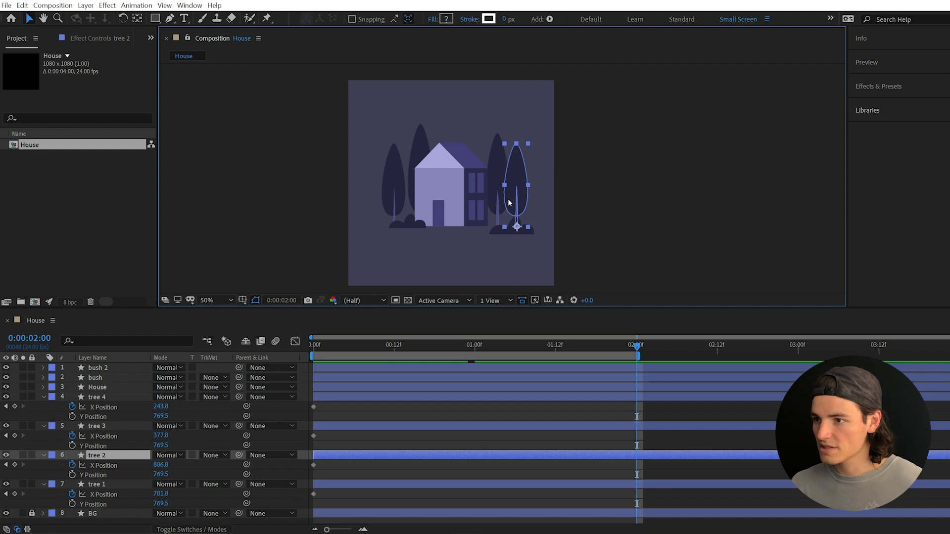
{"action": "left_click_drag", "start_coordinate": [165, 466], "coordinate": [110, 468]}
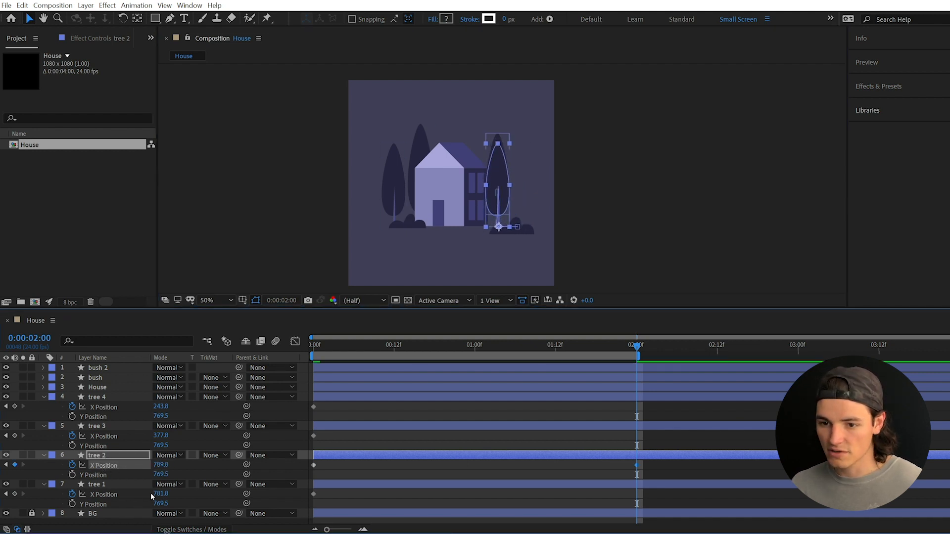
{"action": "left_click_drag", "start_coordinate": [160, 493], "coordinate": [102, 497]}
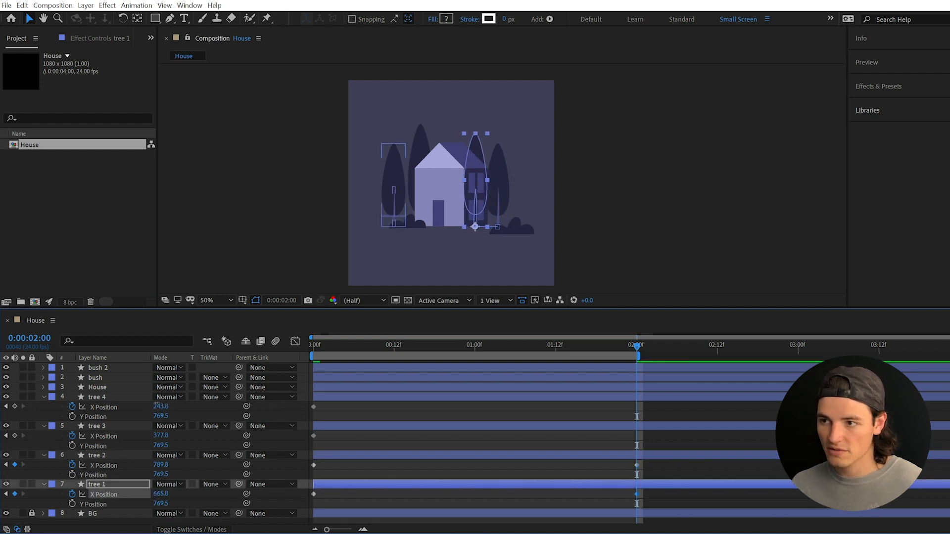
{"action": "left_click_drag", "start_coordinate": [157, 406], "coordinate": [97, 441]}
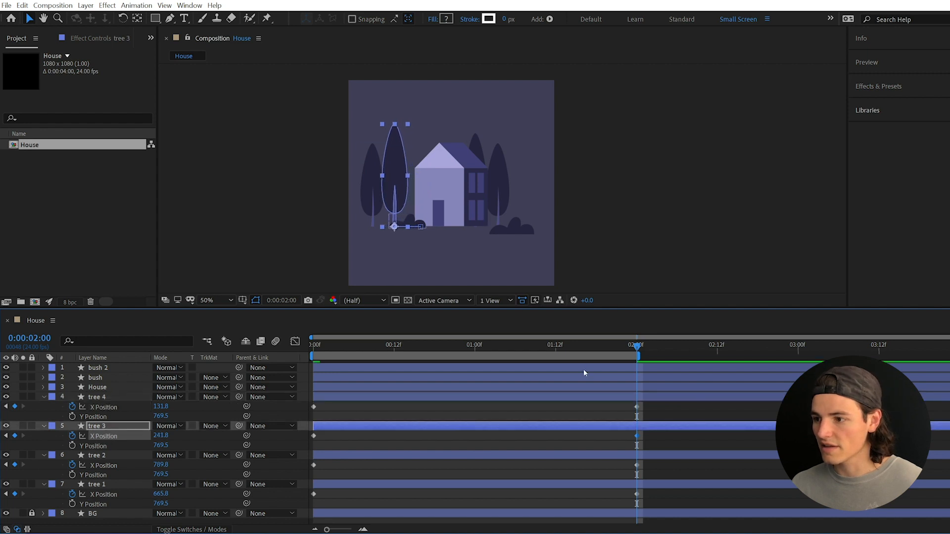
- Extend the work area's end slightly past the 2-second keyframes and preview the tree animation
{"action": "left_click", "coordinate": [547, 345]}
{"action": "left_click_drag", "start_coordinate": [639, 357], "coordinate": [646, 358]}
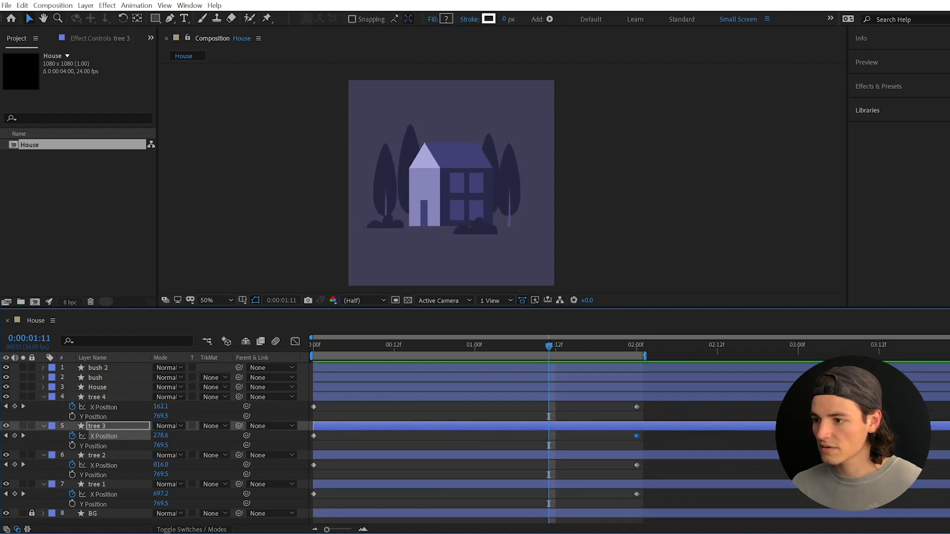
{"action": "key", "text": "space"}
{"action": "key", "text": "space"}
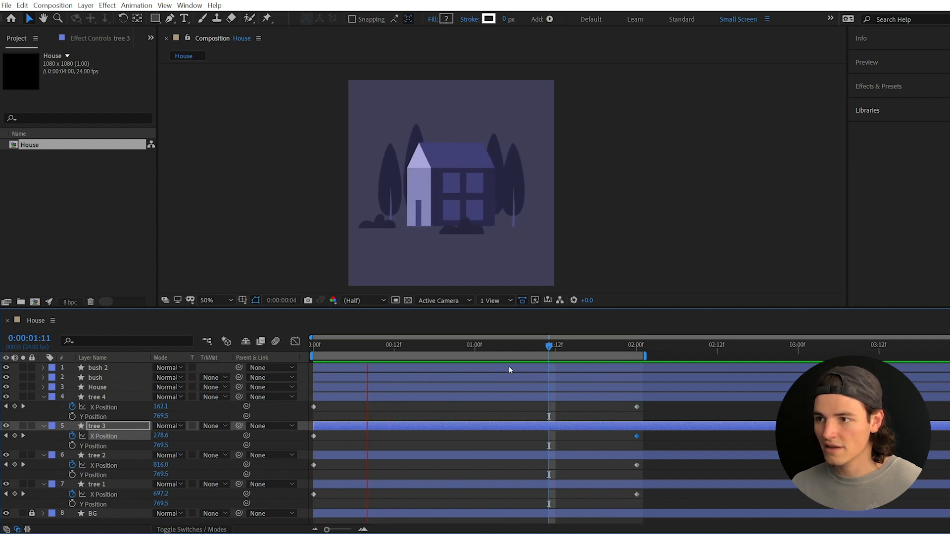
{"action": "key", "text": "space"}
{"action": "key", "text": "Home"}
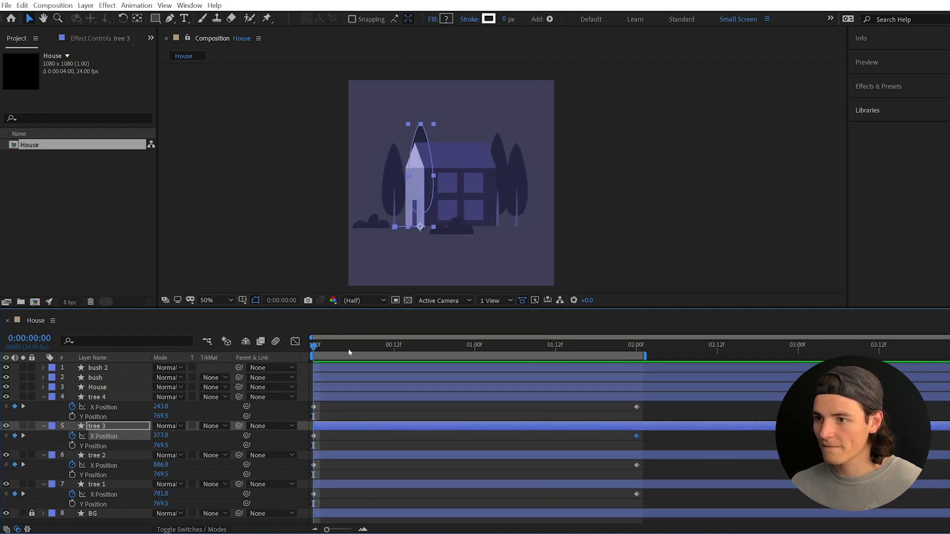
- At 2 seconds, move the trees closer to the house: X about 168 for tree 4, 292 for tree 3, 838 for tree 2 and 720 for tree 1
{"action": "left_click", "coordinate": [518, 173]}
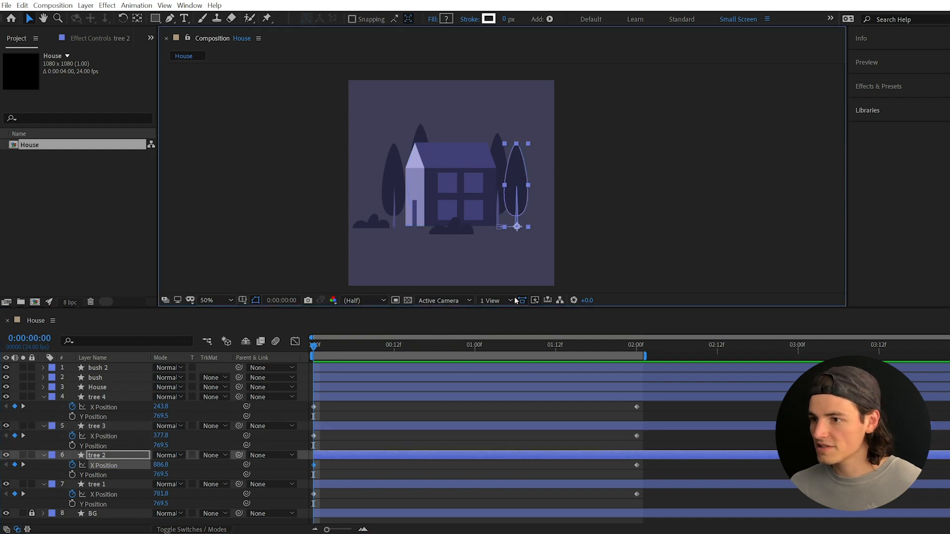
{"action": "key", "text": "k"}
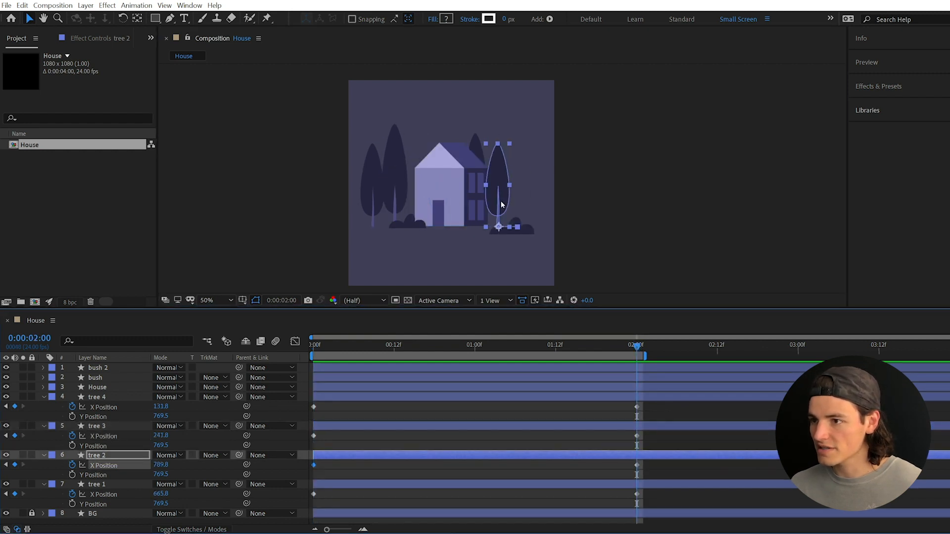
{"action": "left_click", "coordinate": [393, 187]}
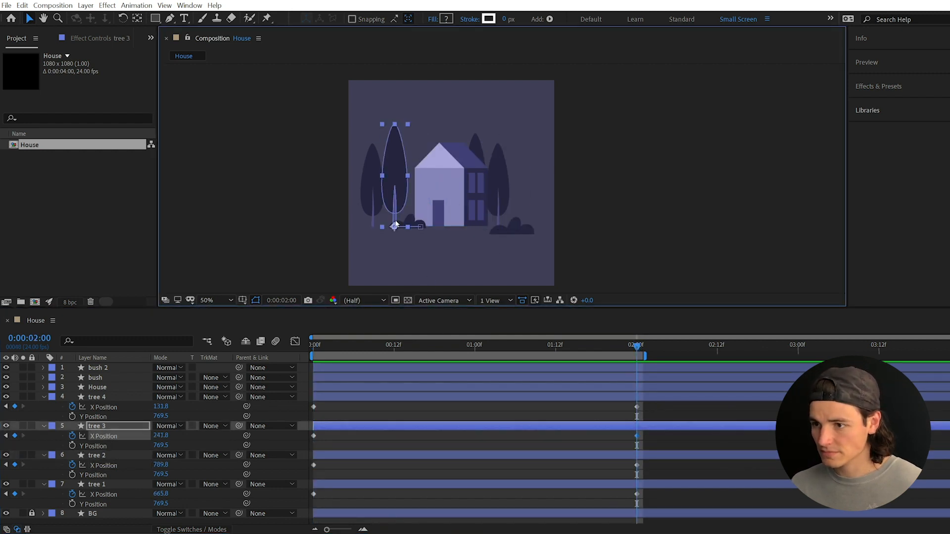
{"action": "left_click_drag", "start_coordinate": [398, 202], "coordinate": [379, 197]}
{"action": "right_click", "coordinate": [403, 198]}
{"action": "key", "text": "Escape"}
{"action": "left_click_drag", "start_coordinate": [499, 209], "coordinate": [508, 208]}
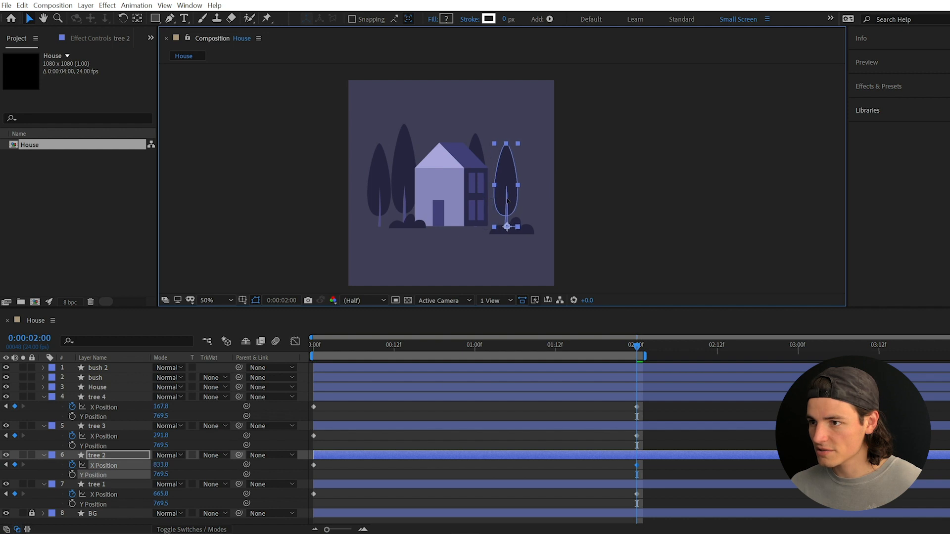
{"action": "left_click_drag", "start_coordinate": [478, 138], "coordinate": [488, 147]}
{"action": "left_click", "coordinate": [519, 435]}
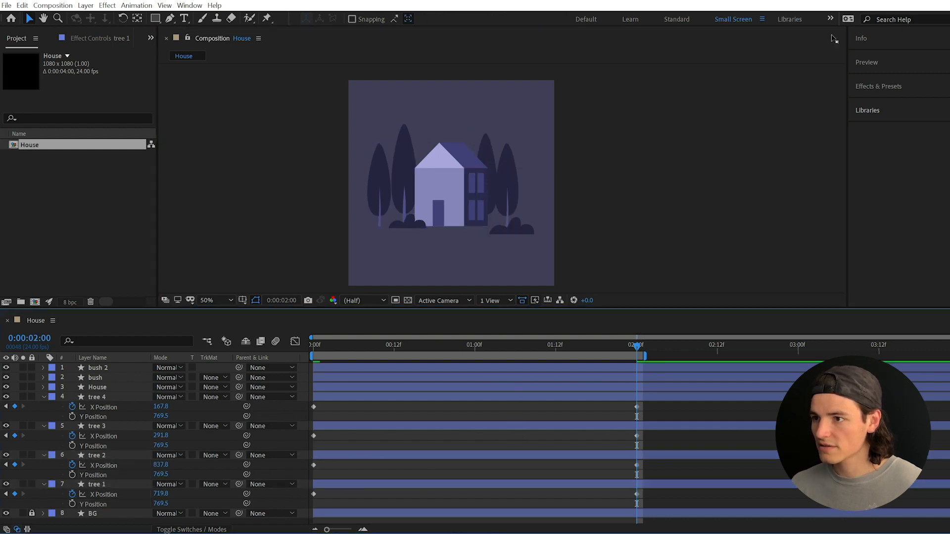
- Move tree 4 and tree 3 right together at 2 seconds, to X about 210 and 334, and preview the motion
{"action": "left_click", "coordinate": [383, 174]}
{"action": "left_click", "coordinate": [403, 183], "text": "shift"}
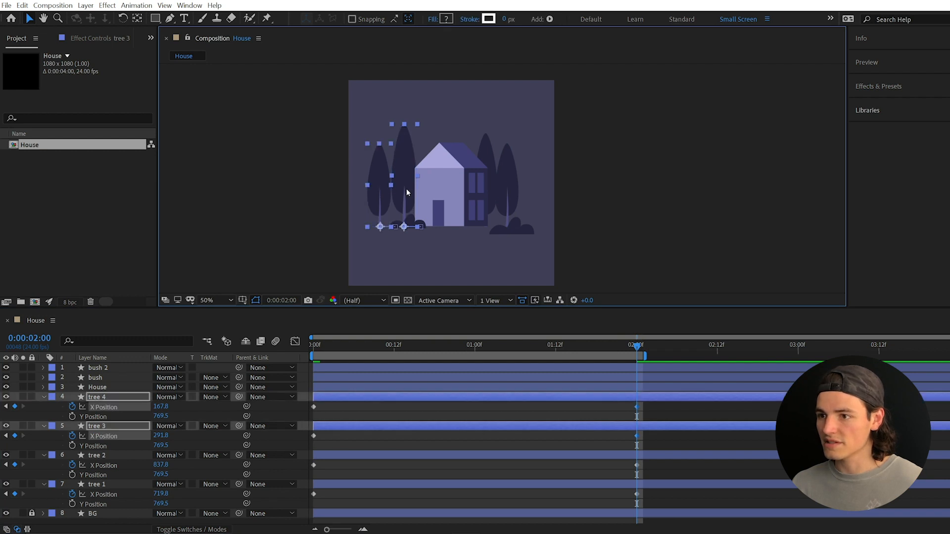
{"action": "left_click_drag", "start_coordinate": [405, 189], "coordinate": [416, 190]}
{"action": "key", "text": "space"}
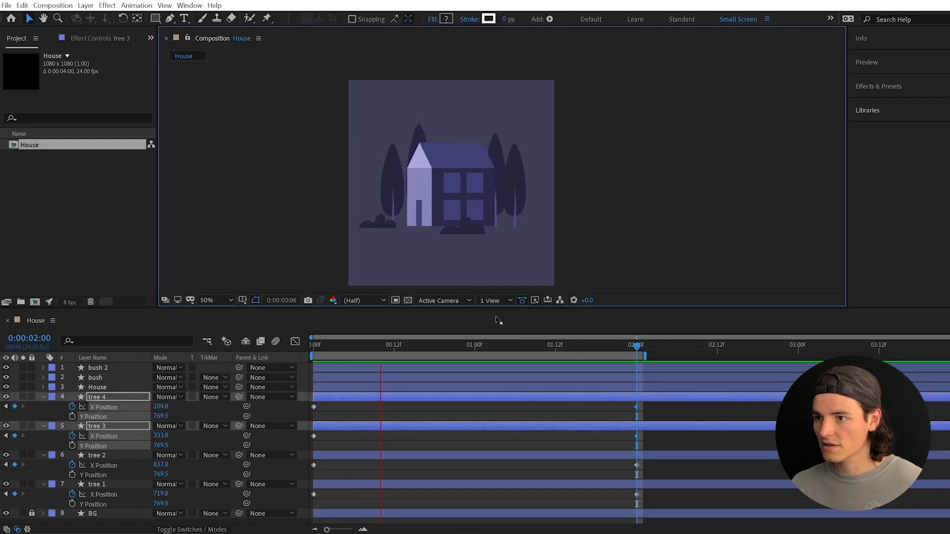
- At 0:00, move tree 2 and tree 1 further right, to X positions of about 1007 and 844
{"action": "left_click_drag", "start_coordinate": [446, 344], "coordinate": [270, 375]}
{"action": "left_click", "coordinate": [334, 426]}
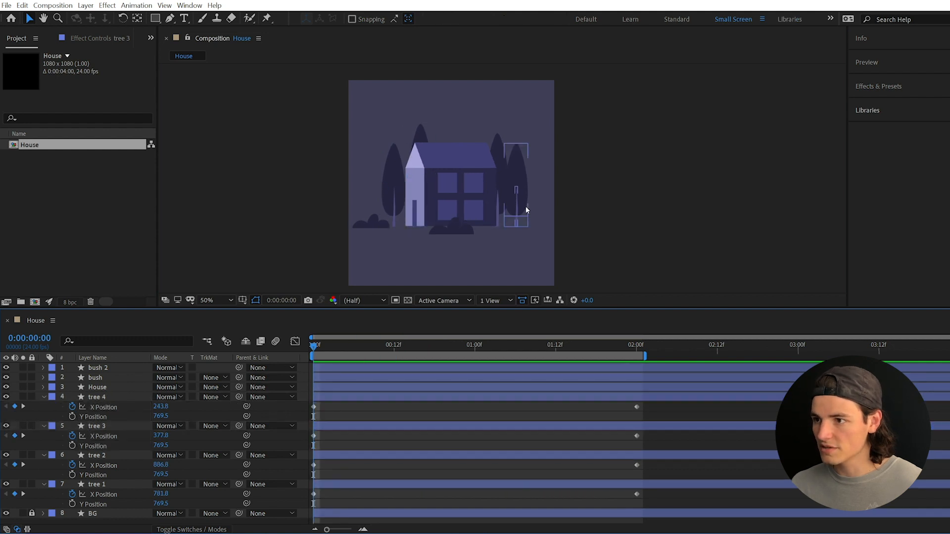
{"action": "mouse_move", "coordinate": [524, 204]}
{"action": "left_mouse_down"}
{"action": "mouse_move", "coordinate": [537, 203]}
{"action": "mouse_move", "coordinate": [503, 197]}
{"action": "mouse_move", "coordinate": [542, 203]}
{"action": "left_mouse_up"}
- At 0:00, shift tree 4 to X about 296 and tree 3 to X about 444, then preview the motion
{"action": "left_click", "coordinate": [396, 181]}
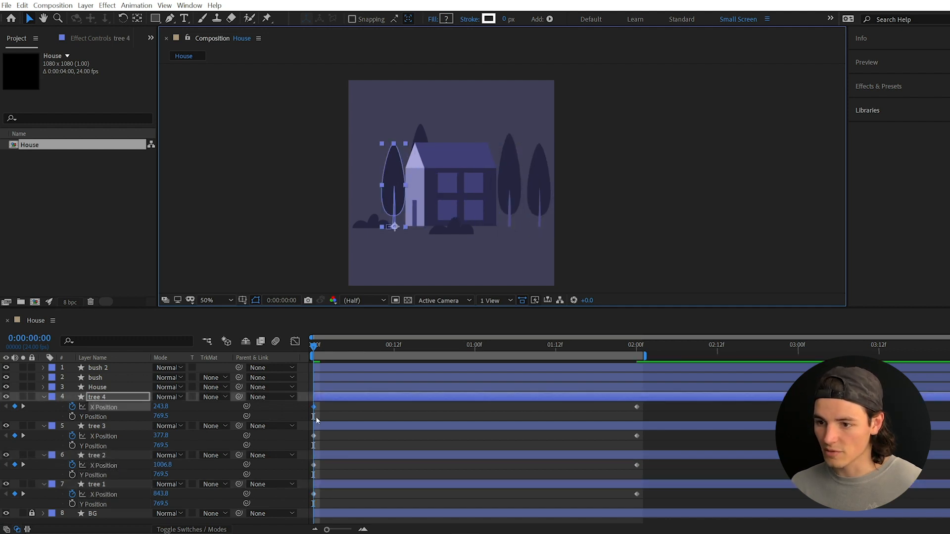
{"action": "right_click", "coordinate": [398, 193]}
{"action": "left_click_drag", "start_coordinate": [392, 195], "coordinate": [404, 194]}
{"action": "left_click", "coordinate": [400, 187]}
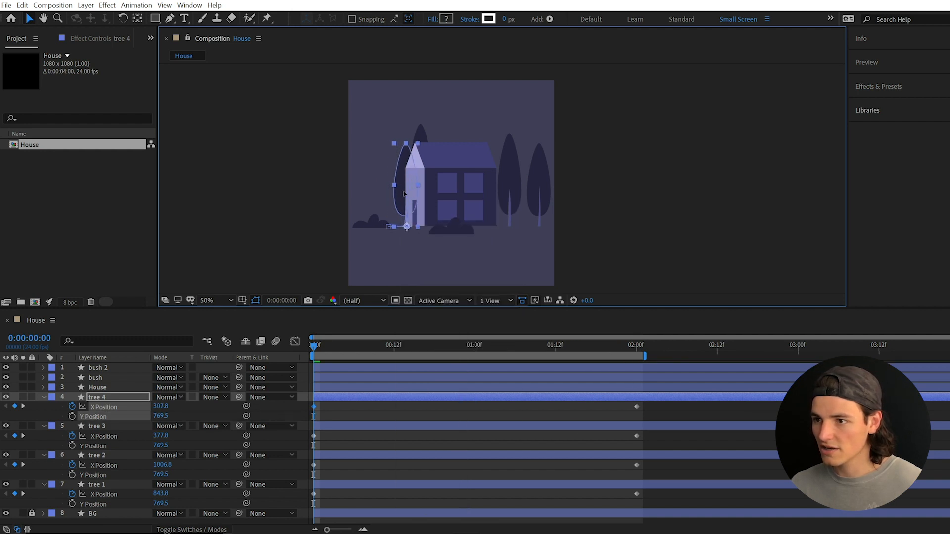
{"action": "left_click", "coordinate": [424, 138]}
{"action": "left_click_drag", "start_coordinate": [424, 138], "coordinate": [437, 138]}
{"action": "key", "text": "space"}
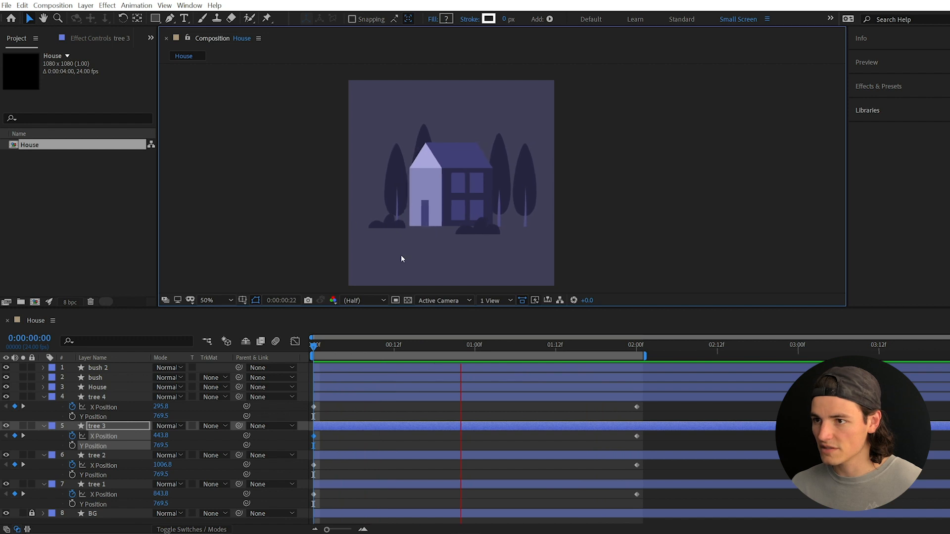
{"action": "key", "text": "space"}
{"action": "key", "text": "Home"}
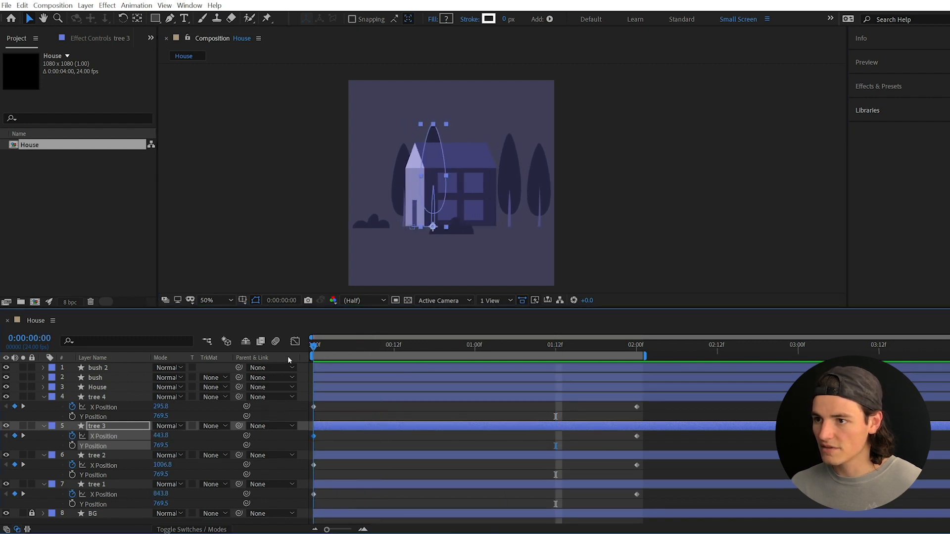
- Try starting tree 4 further right at X about 388, preview it, and undo the move
{"action": "left_click", "coordinate": [405, 202]}
{"action": "left_click_drag", "start_coordinate": [407, 197], "coordinate": [424, 198]}
{"action": "key", "text": "space"}
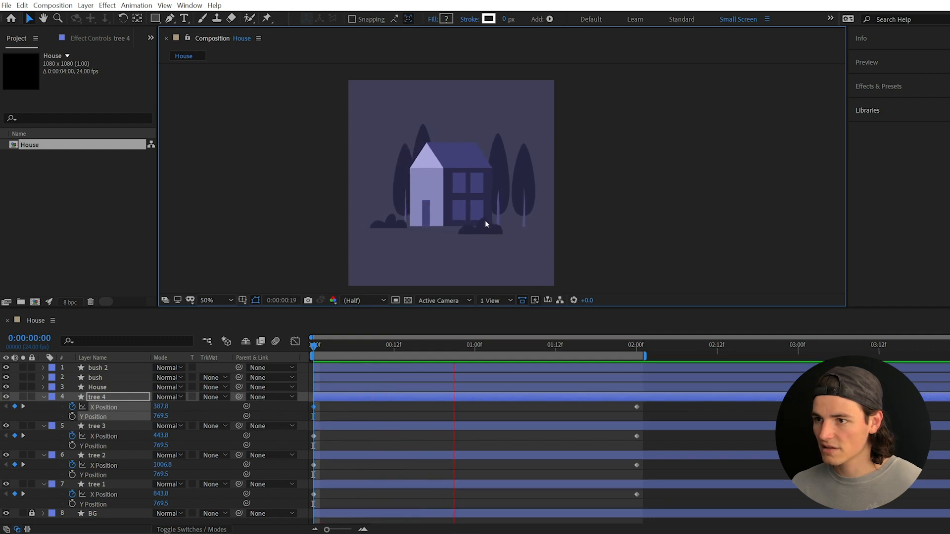
{"action": "key", "text": "space"}
{"action": "key", "text": "ctrl+z"}
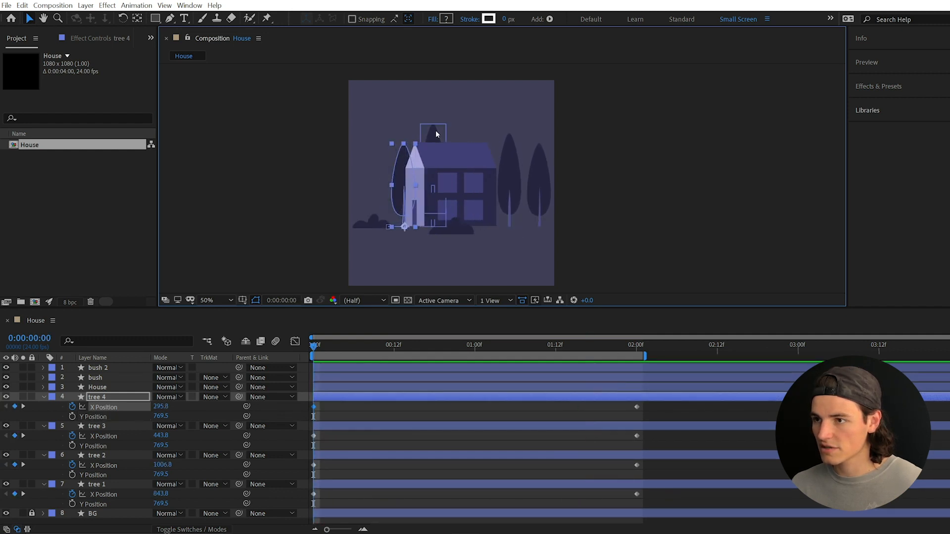
- At 0:00, move tree 3 right to X about 532 and tree 4 left to X about 264, and preview the animation
{"action": "left_click_drag", "start_coordinate": [436, 134], "coordinate": [452, 144]}
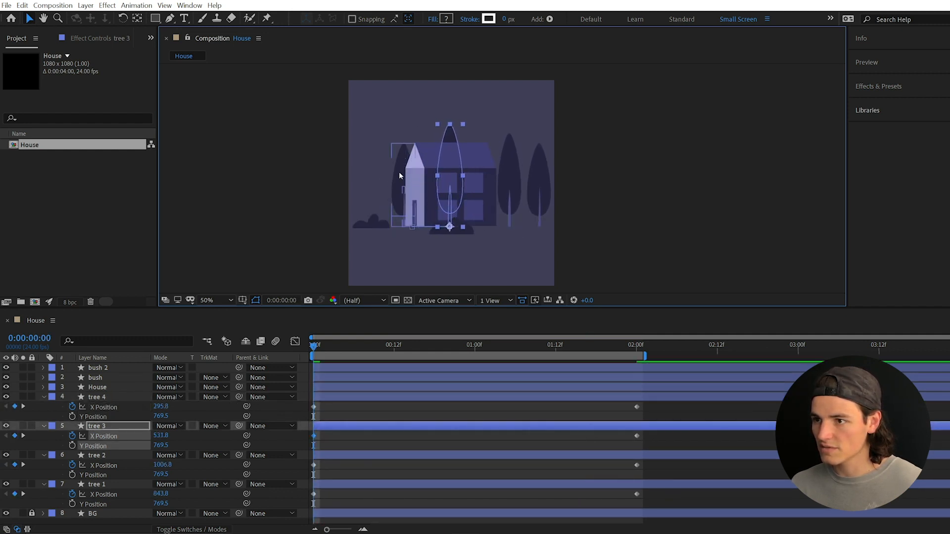
{"action": "left_click", "coordinate": [399, 176]}
{"action": "left_click_drag", "start_coordinate": [399, 194], "coordinate": [394, 195]}
{"action": "key", "text": "space"}
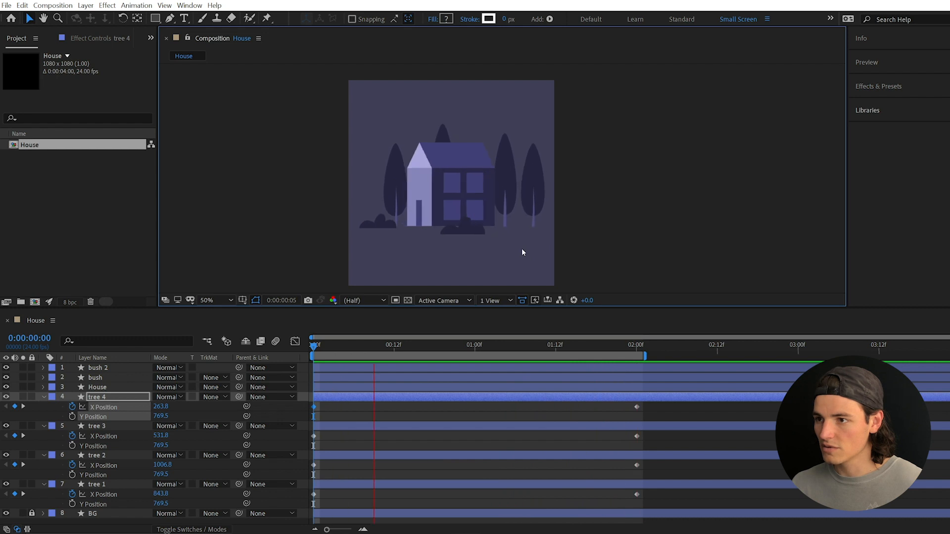
{"action": "key", "text": "space"}
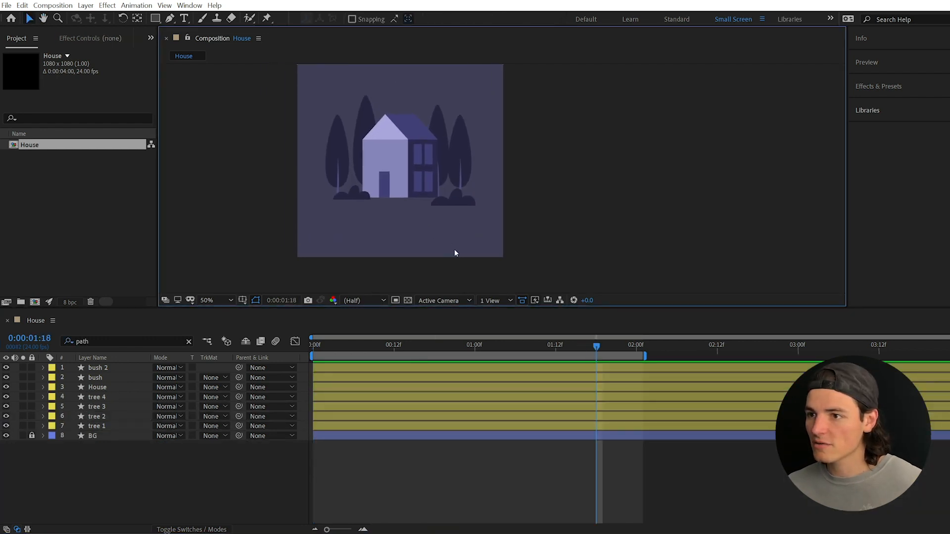
- At 0:02:00, draw a filled walkway with the Pen tool, curving from the door past the canvas's lower and right edges
{"action": "scroll", "coordinate": [454, 249], "scroll_direction": "up", "scroll_amount": 1}
{"action": "left_click_drag", "start_coordinate": [454, 249], "coordinate": [556, 204]}
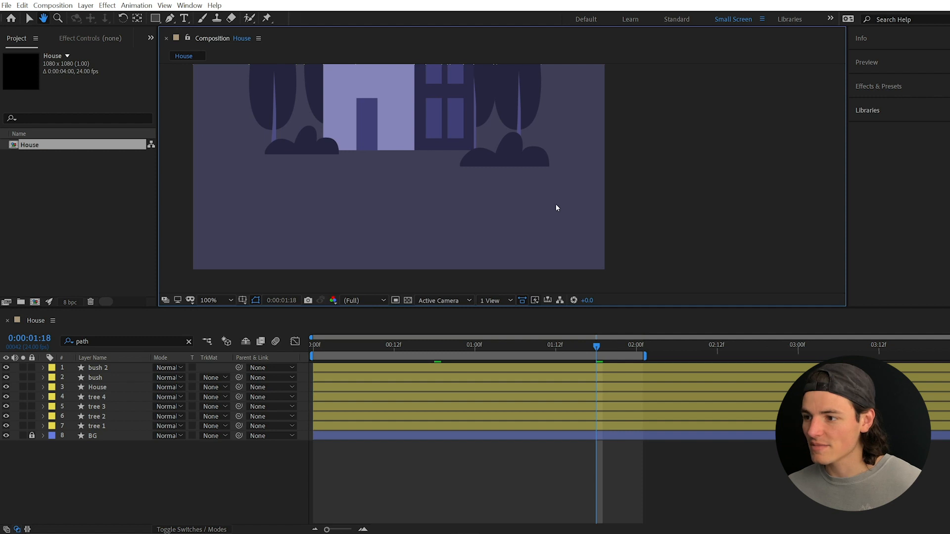
{"action": "left_click", "coordinate": [636, 346]}
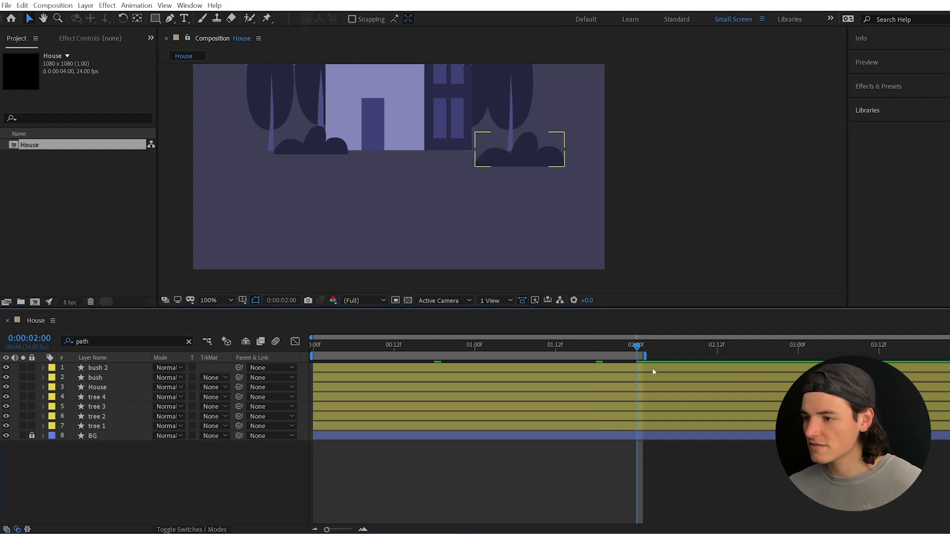
{"action": "key", "text": "g"}
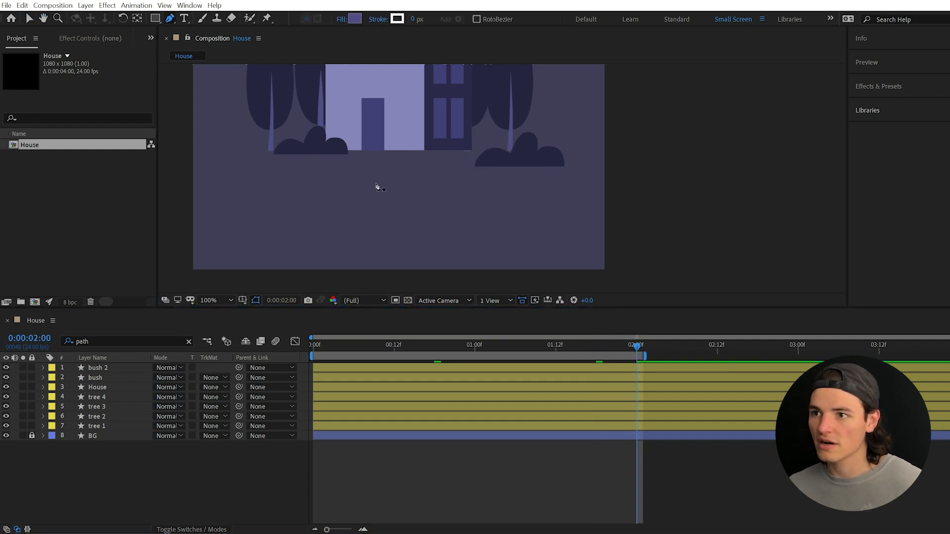
{"action": "left_click", "coordinate": [362, 151]}
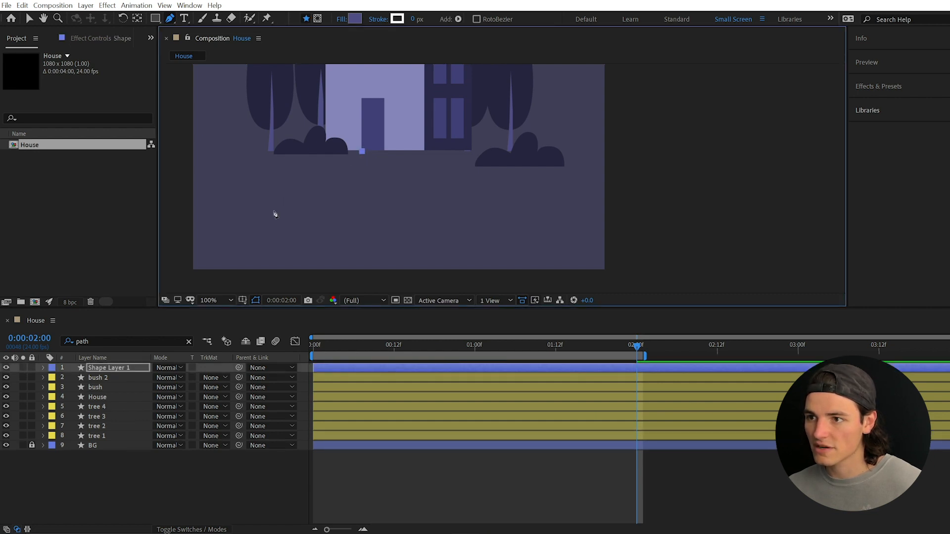
{"action": "left_click_drag", "start_coordinate": [270, 233], "coordinate": [261, 301]}
{"action": "key", "text": "comma"}
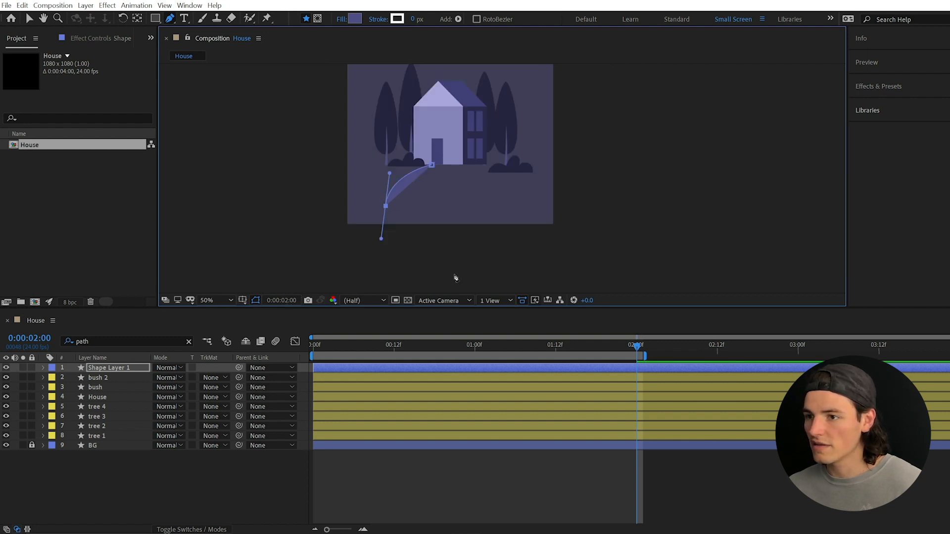
{"action": "left_click", "coordinate": [436, 277]}
{"action": "left_click", "coordinate": [628, 245]}
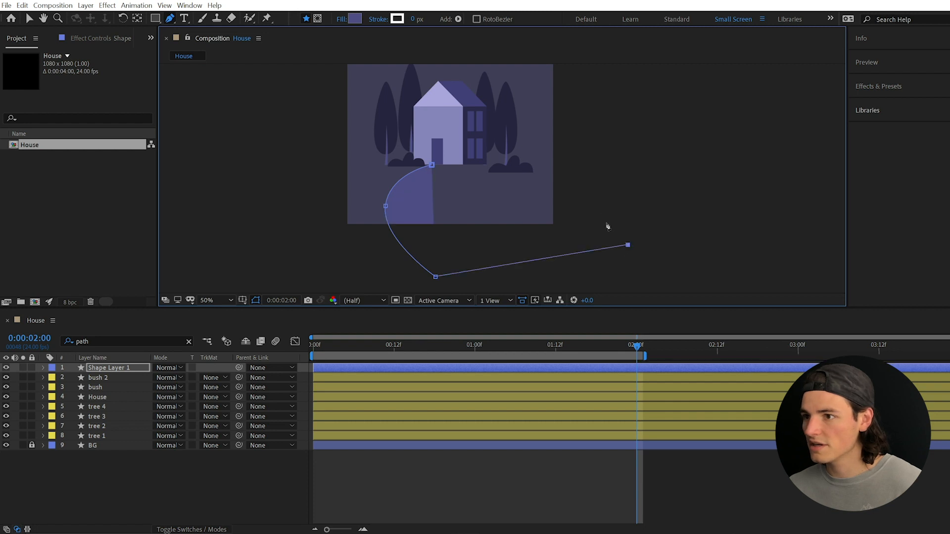
{"action": "left_click_drag", "start_coordinate": [531, 194], "coordinate": [462, 176]}
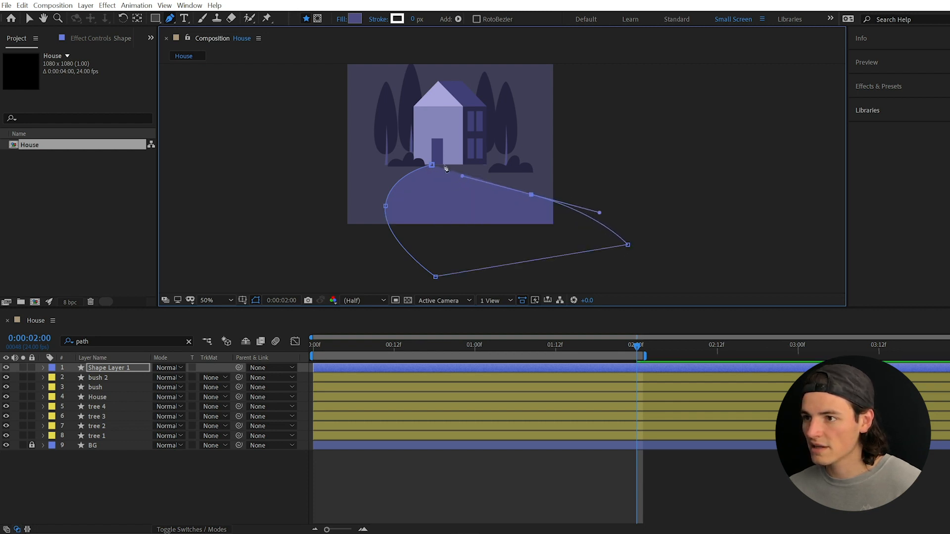
- Finish the walkway shape at the door and align its two upper points with the door's bottom corners
{"action": "scroll", "coordinate": [445, 169], "scroll_direction": "up", "scroll_amount": 2}
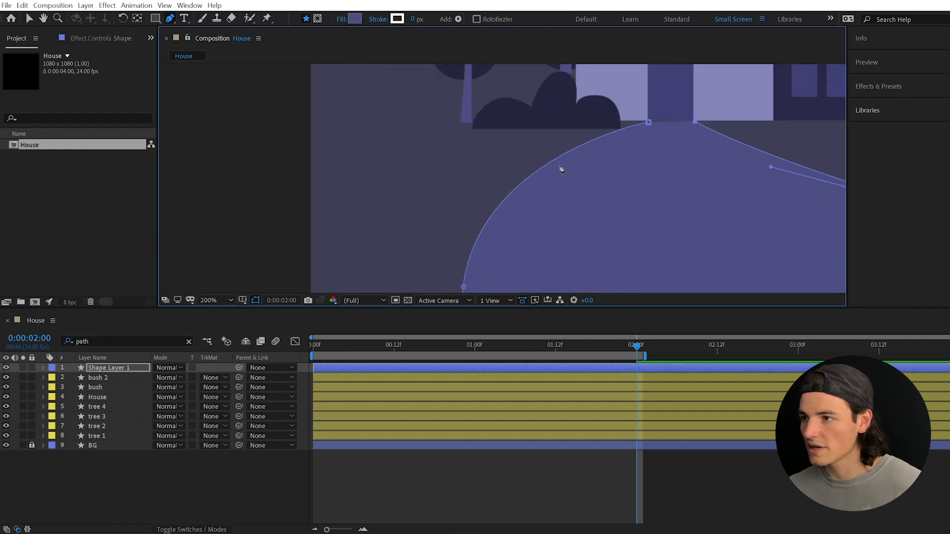
{"action": "left_click_drag", "start_coordinate": [561, 168], "coordinate": [365, 242]}
{"action": "scroll", "coordinate": [375, 242], "scroll_direction": "up", "scroll_amount": 1}
{"action": "left_click_drag", "start_coordinate": [724, 109], "coordinate": [502, 246]}
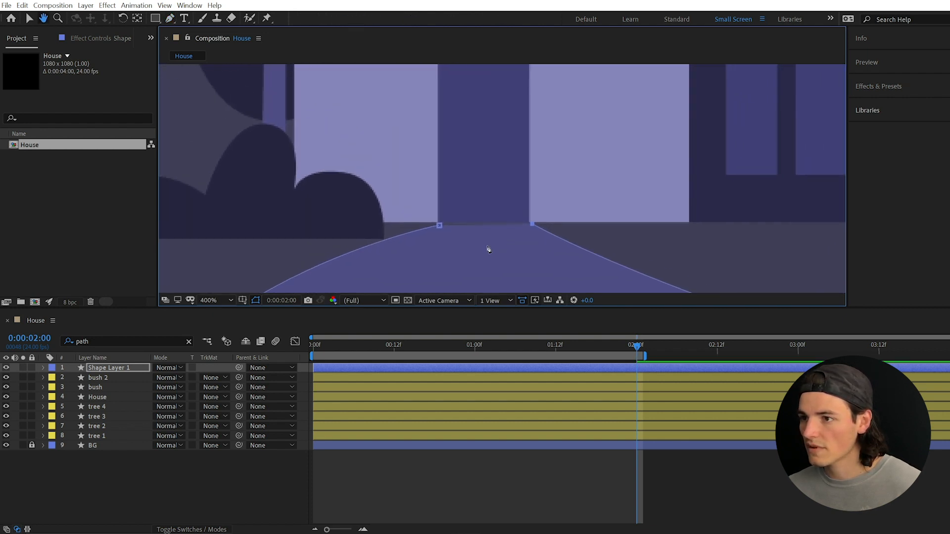
{"action": "left_click_drag", "start_coordinate": [440, 227], "coordinate": [440, 225]}
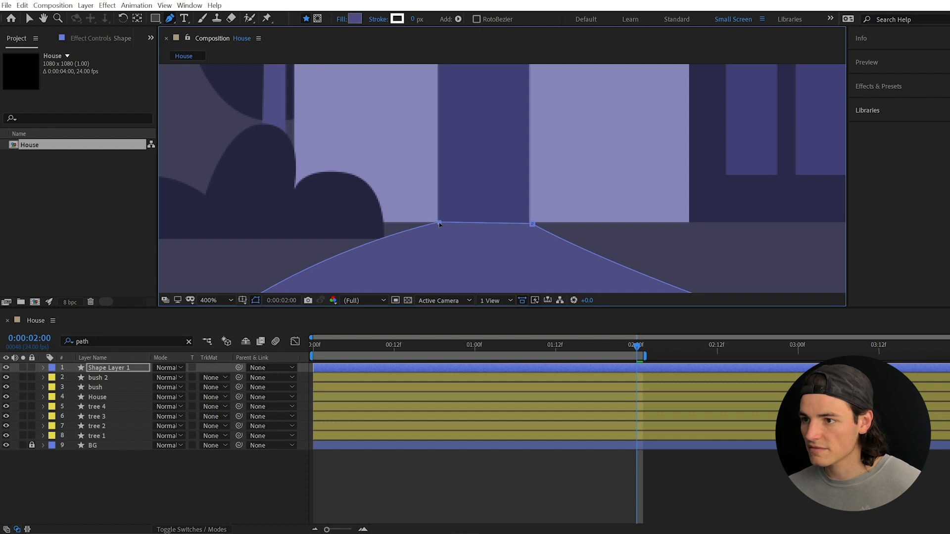
{"action": "left_click_drag", "start_coordinate": [533, 225], "coordinate": [530, 225]}
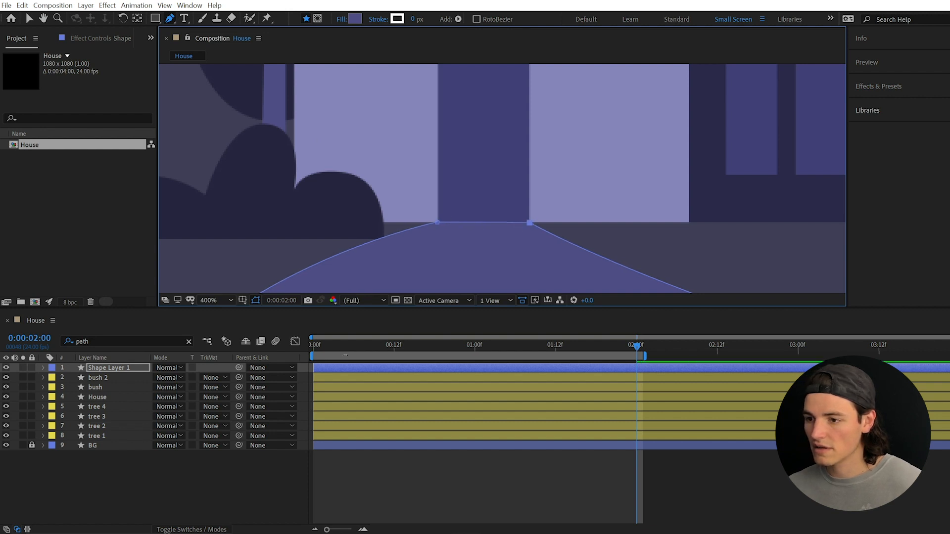
{"action": "key", "text": "comma"}
{"action": "left_click_drag", "start_coordinate": [534, 216], "coordinate": [440, 166]}
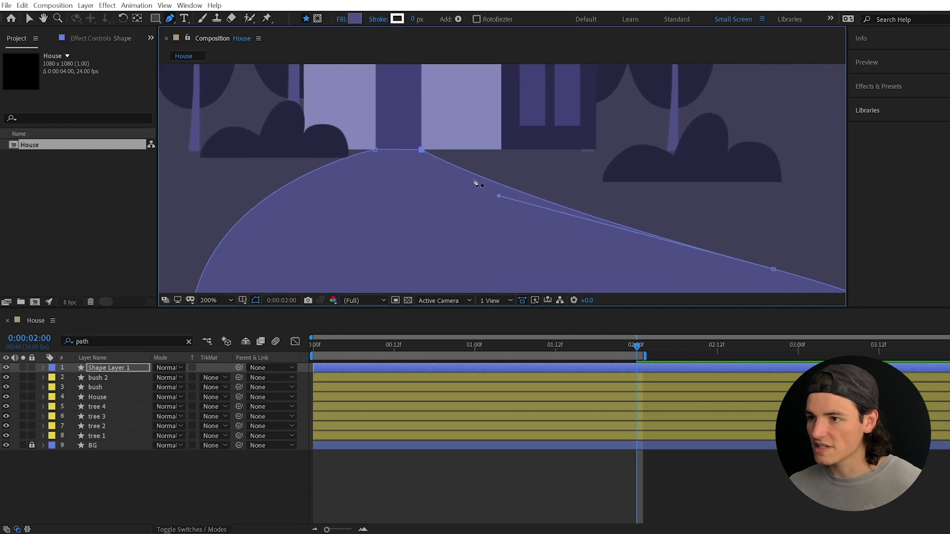
- Set the walkway shape layer's label color to Yellow
{"action": "left_click", "coordinate": [51, 369]}
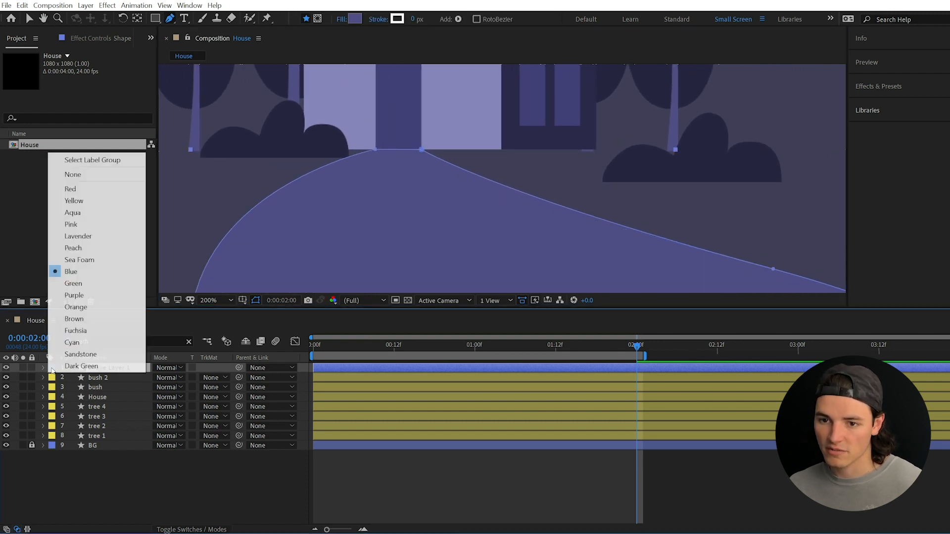
{"action": "left_click", "coordinate": [74, 200]}
{"action": "scroll", "coordinate": [450, 162], "scroll_direction": "down", "scroll_amount": 5}
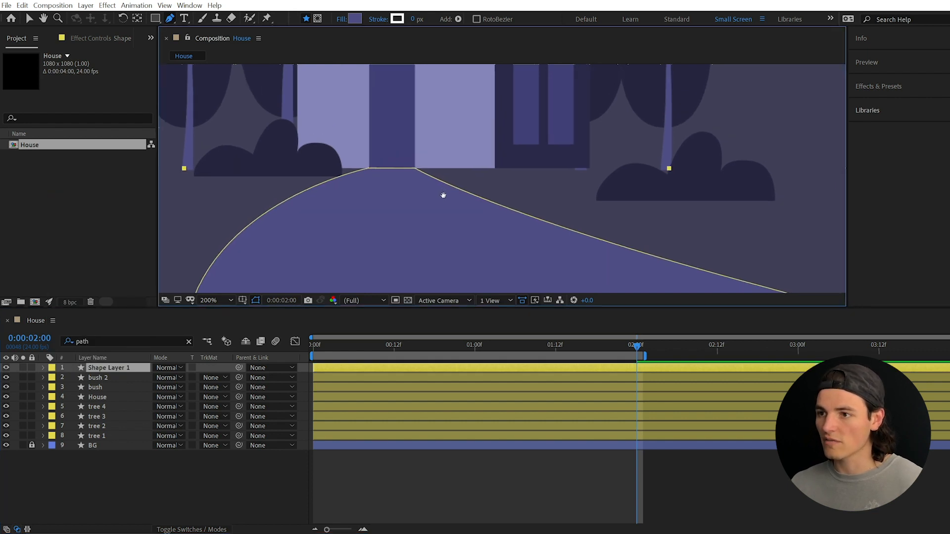
- Reshape the walkway's right edge into a deeper curve near the door and extend its outer corner further off the canvas
{"action": "key", "text": "g"}
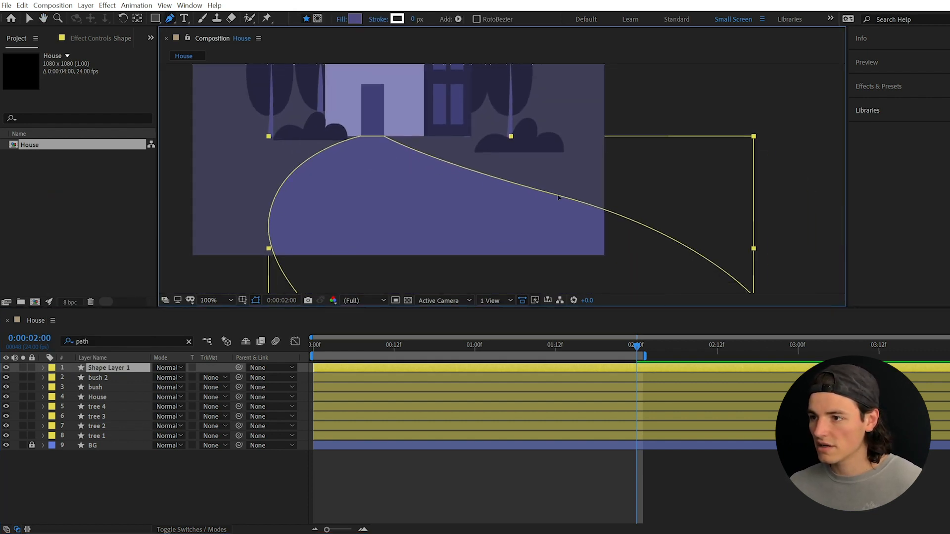
{"action": "key", "text": "v"}
{"action": "double_click", "coordinate": [553, 194]}
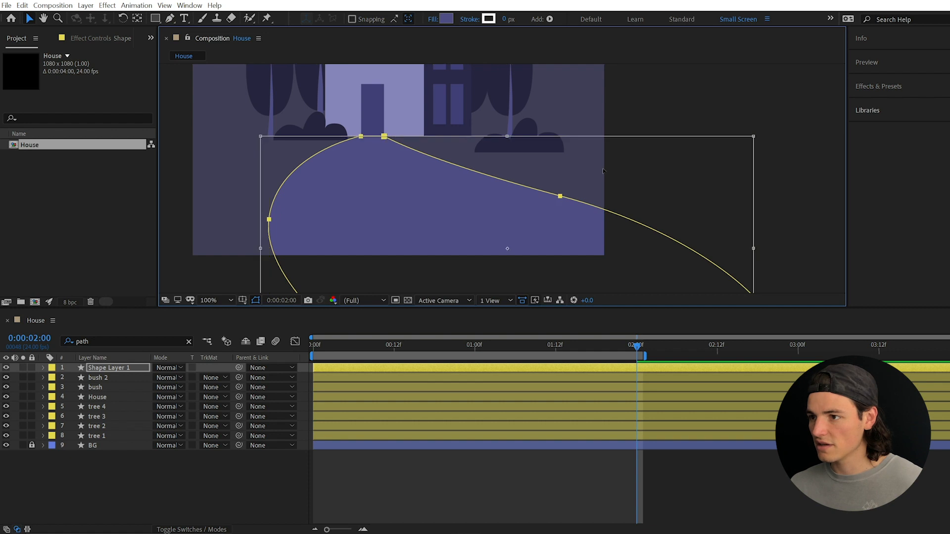
{"action": "key", "text": "Escape"}
{"action": "left_click_drag", "start_coordinate": [594, 170], "coordinate": [551, 205]}
{"action": "left_click_drag", "start_coordinate": [459, 210], "coordinate": [471, 273]}
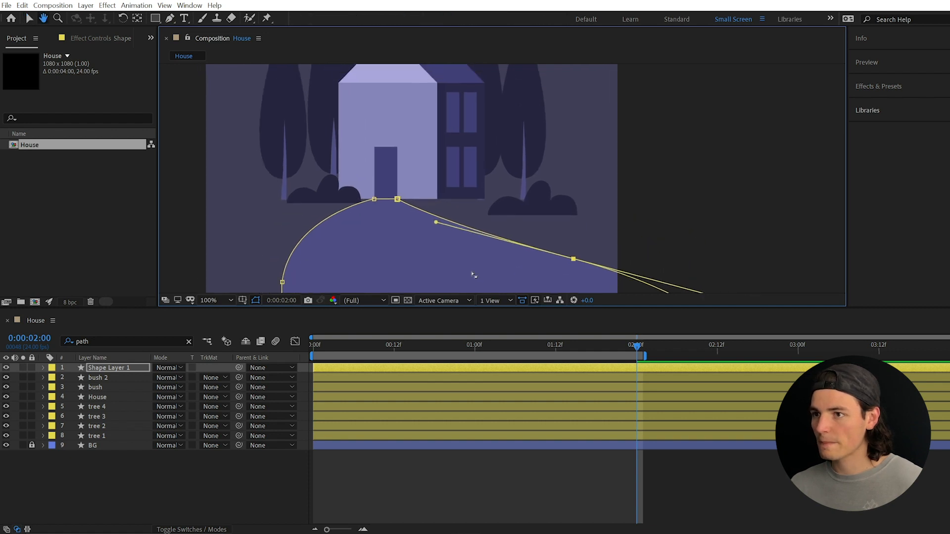
{"action": "scroll", "coordinate": [472, 273], "scroll_direction": "down", "scroll_amount": 1}
{"action": "left_click_drag", "start_coordinate": [538, 219], "coordinate": [532, 226]}
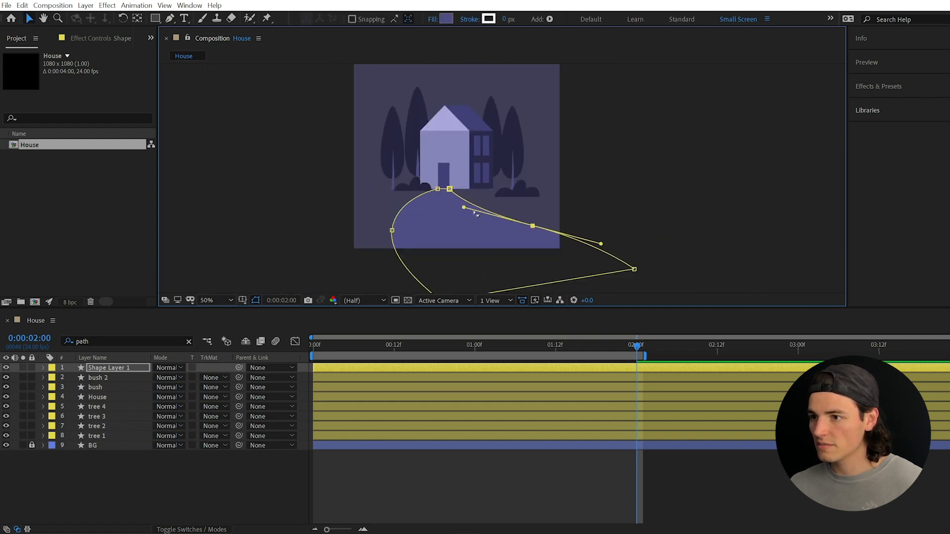
{"action": "left_click_drag", "start_coordinate": [465, 210], "coordinate": [431, 214]}
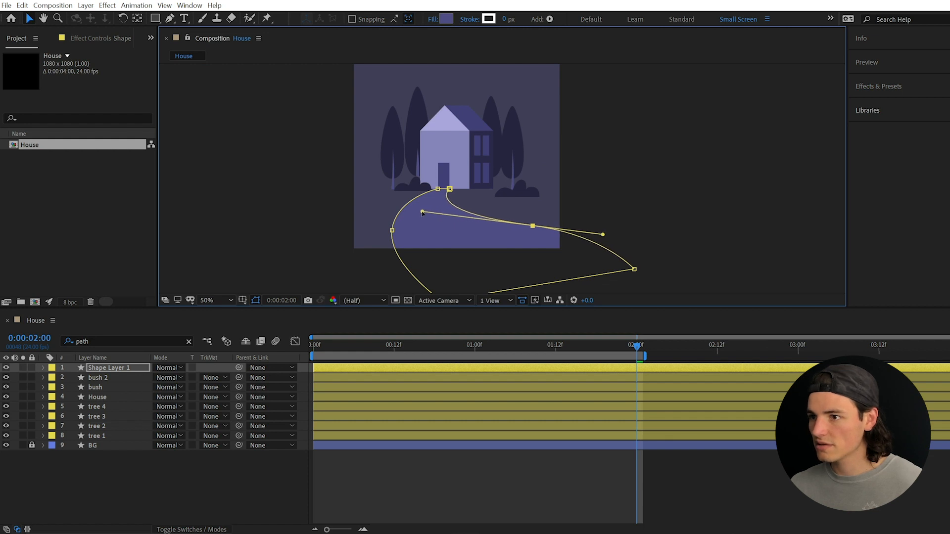
{"action": "left_click_drag", "start_coordinate": [603, 235], "coordinate": [693, 255]}
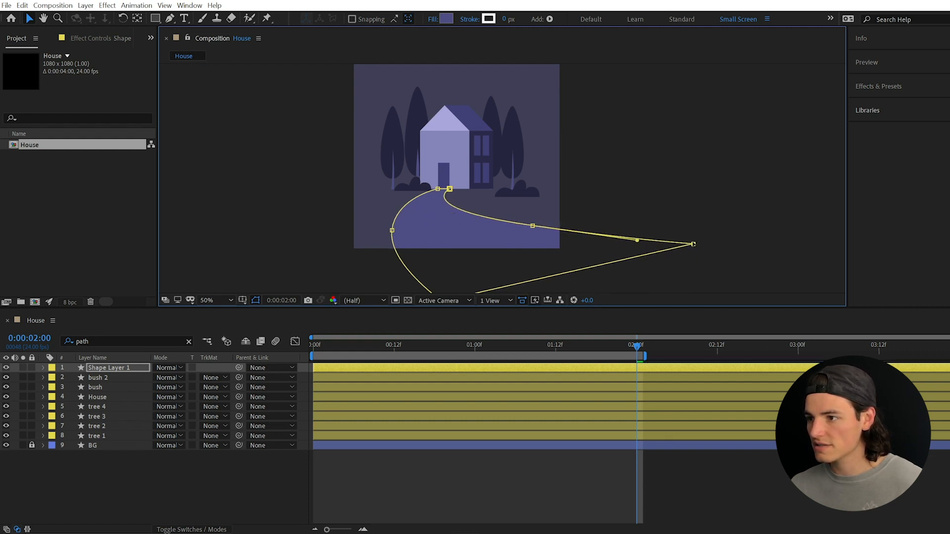
- Add a point on the walkway's lower off-canvas edge and pull it outward, down and to the right
{"action": "key", "text": "comma"}
{"action": "key", "text": "g"}
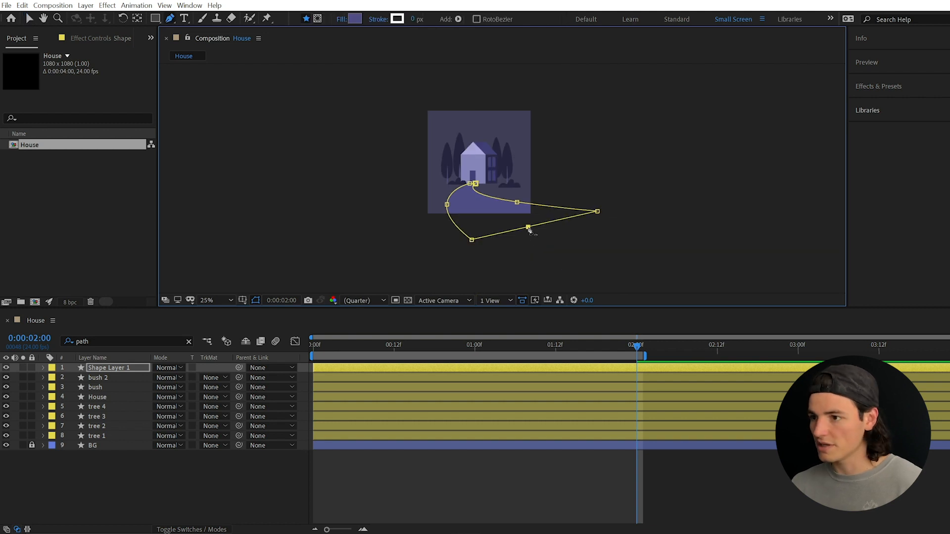
{"action": "double_click", "coordinate": [529, 228]}
{"action": "key", "text": "v"}
{"action": "key", "text": "Return"}
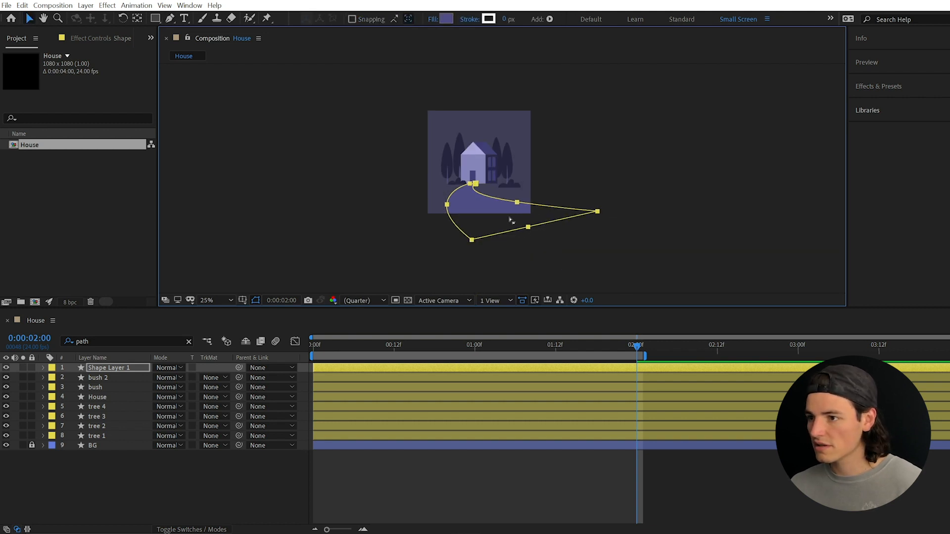
{"action": "left_click_drag", "start_coordinate": [528, 228], "coordinate": [559, 255]}
{"action": "key", "text": "period"}
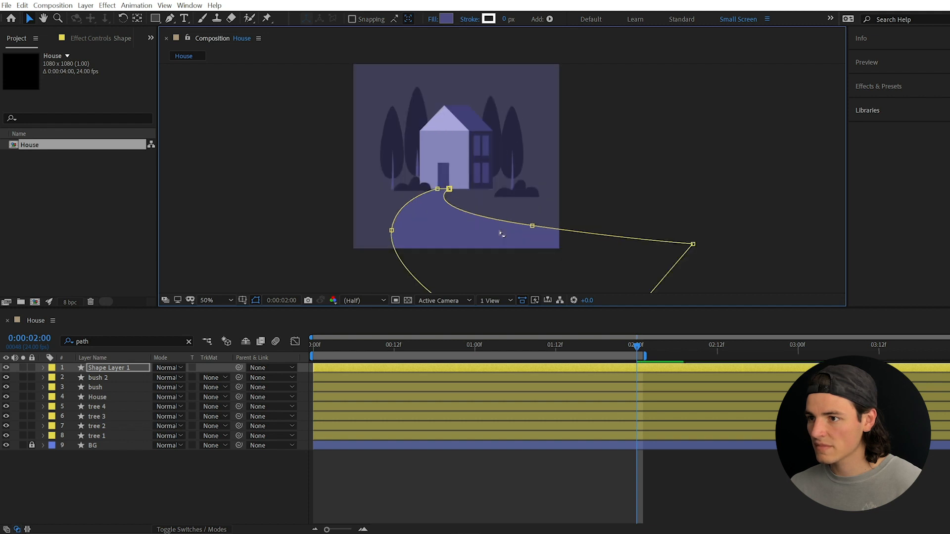
{"action": "left_click", "coordinate": [469, 466]}
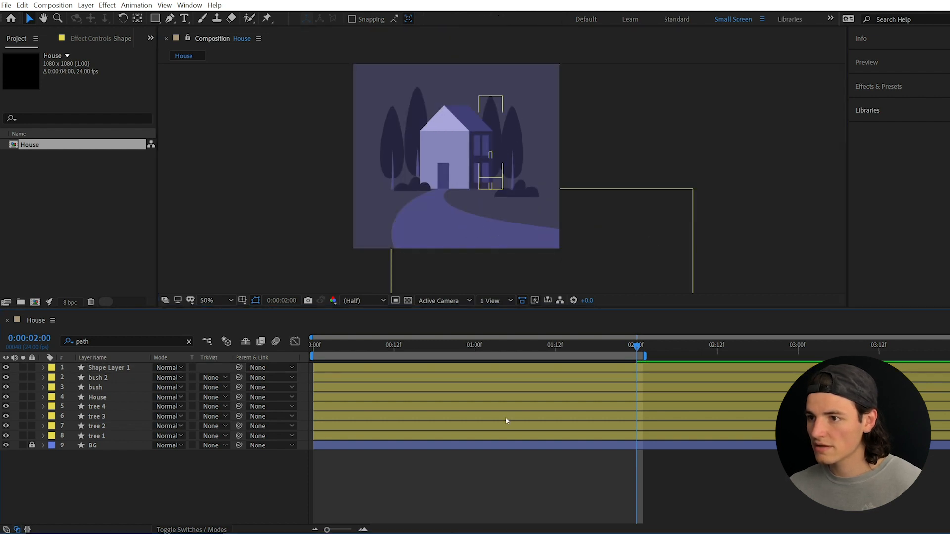
- Clear the timeline filter and rename the walkway shape layer as Path
{"action": "left_click", "coordinate": [614, 369]}
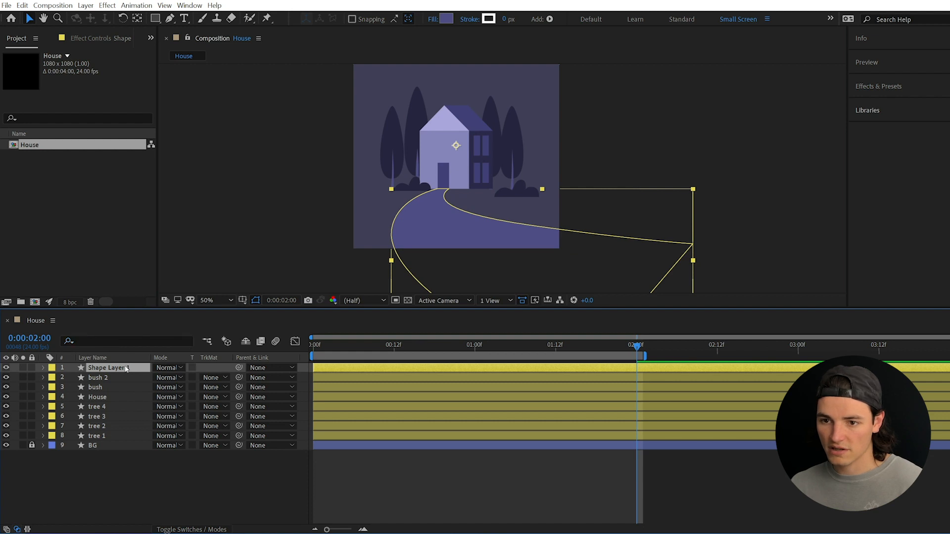
{"action": "key", "text": "Return"}
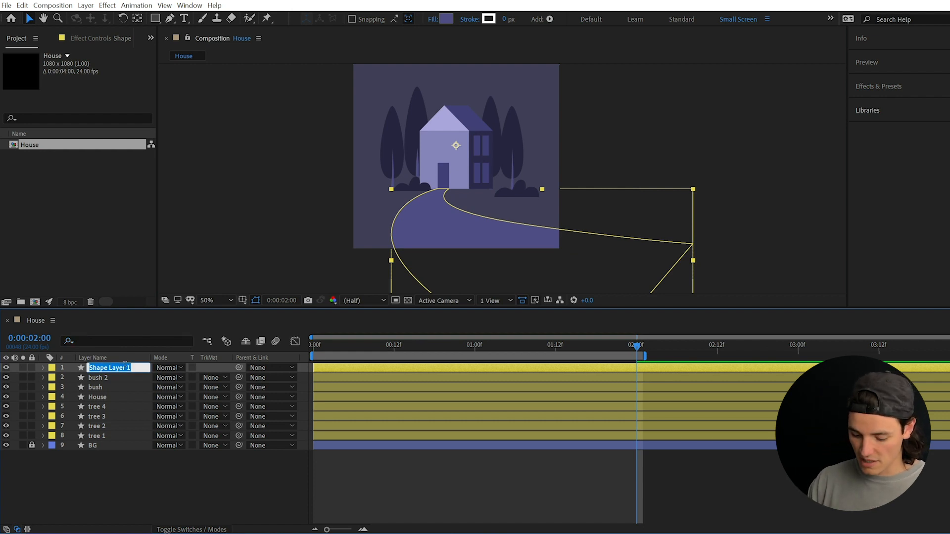
{"action": "key", "text": "Return"}
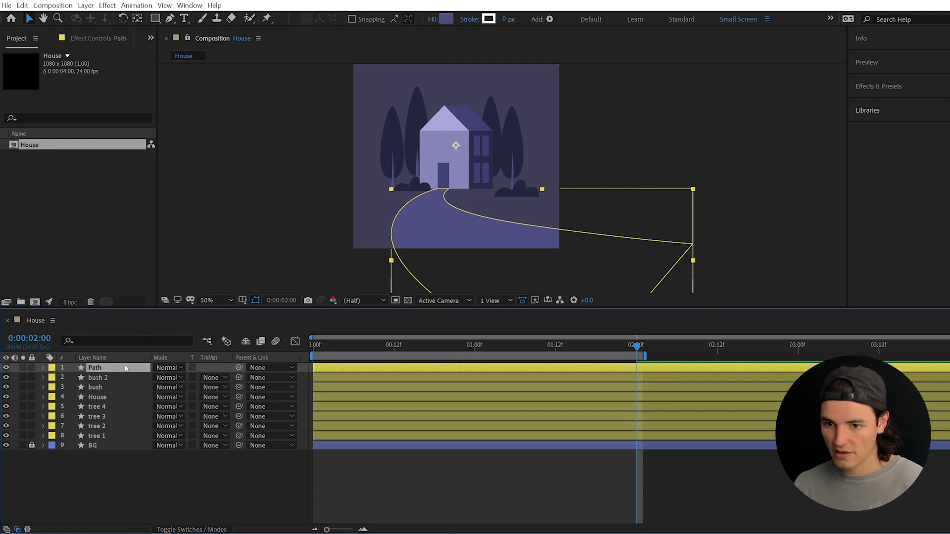
- Filter the timeline for "path" and keyframe the walkway's Path property at 0:02:00
{"action": "left_click", "coordinate": [103, 340]}
{"action": "type", "text": "path"}
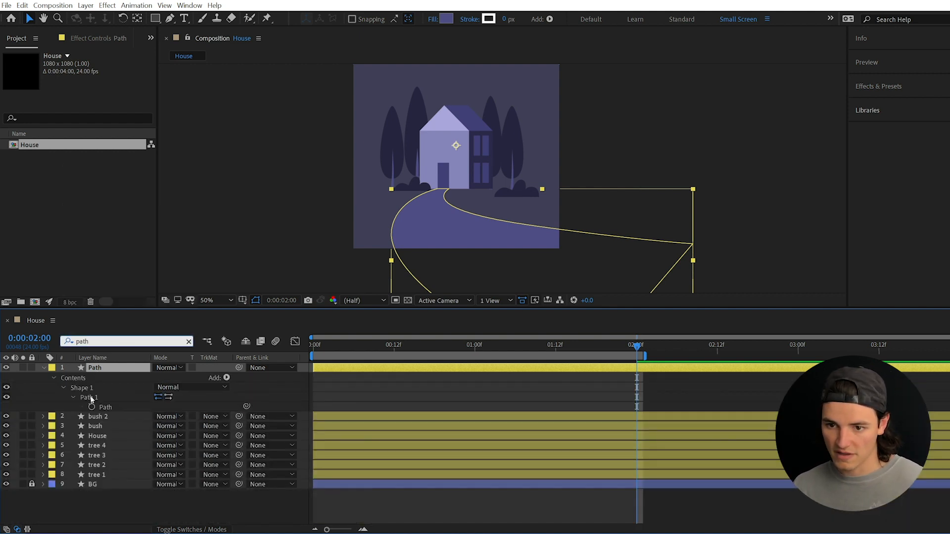
{"action": "left_click", "coordinate": [112, 407]}
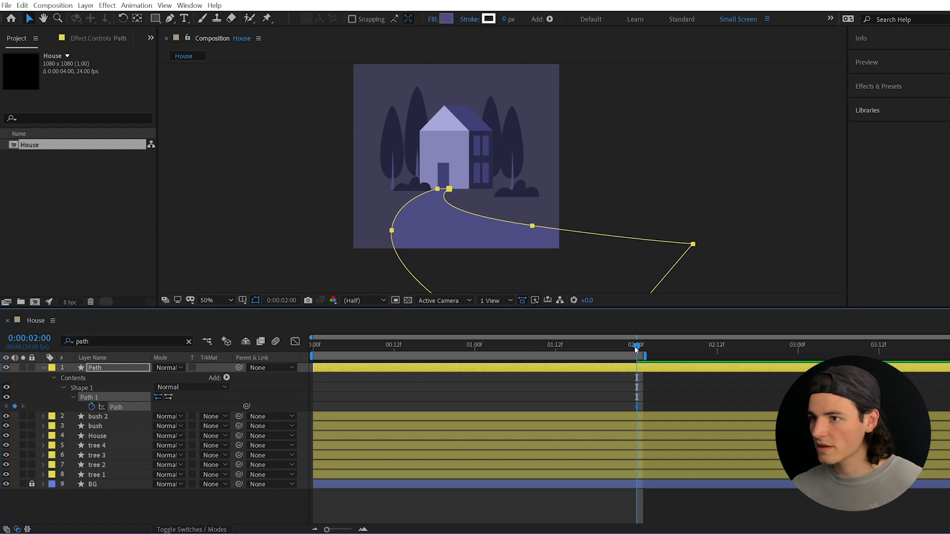
- At 0:00, keyframe the walkway's two upper points onto the bottom corners of the narrowed door
{"action": "left_click_drag", "start_coordinate": [637, 349], "coordinate": [286, 369]}
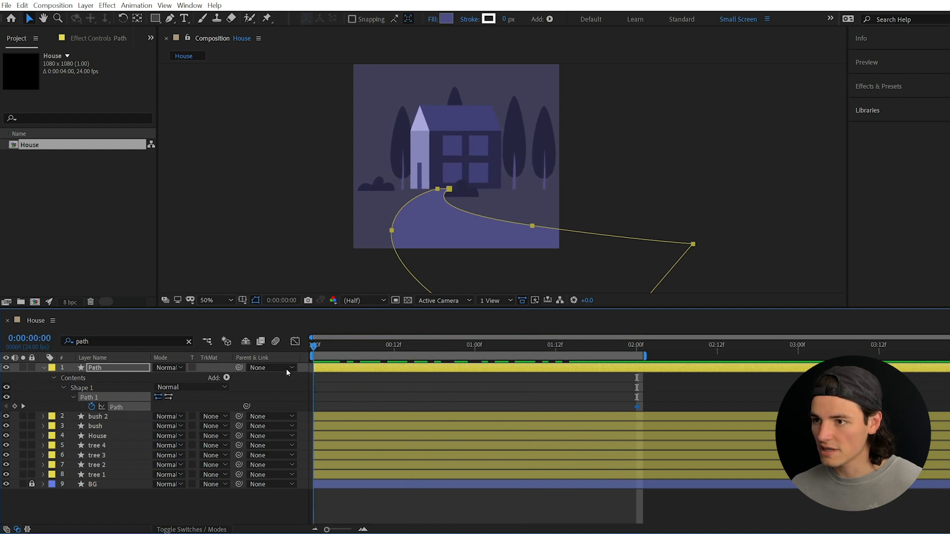
{"action": "key", "text": "period"}
{"action": "key", "text": "period"}
{"action": "left_click_drag", "start_coordinate": [355, 208], "coordinate": [647, 217]}
{"action": "left_click_drag", "start_coordinate": [516, 220], "coordinate": [506, 237]}
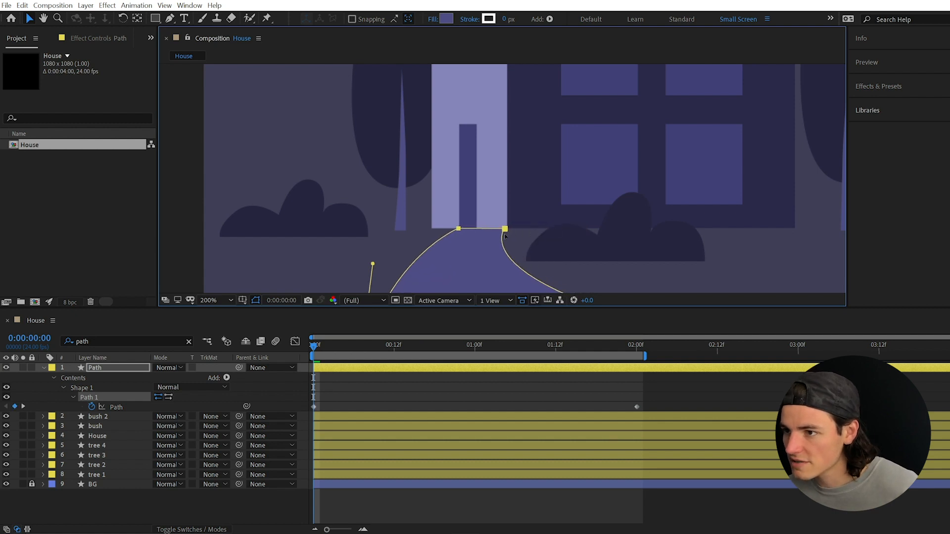
{"action": "key", "text": "period"}
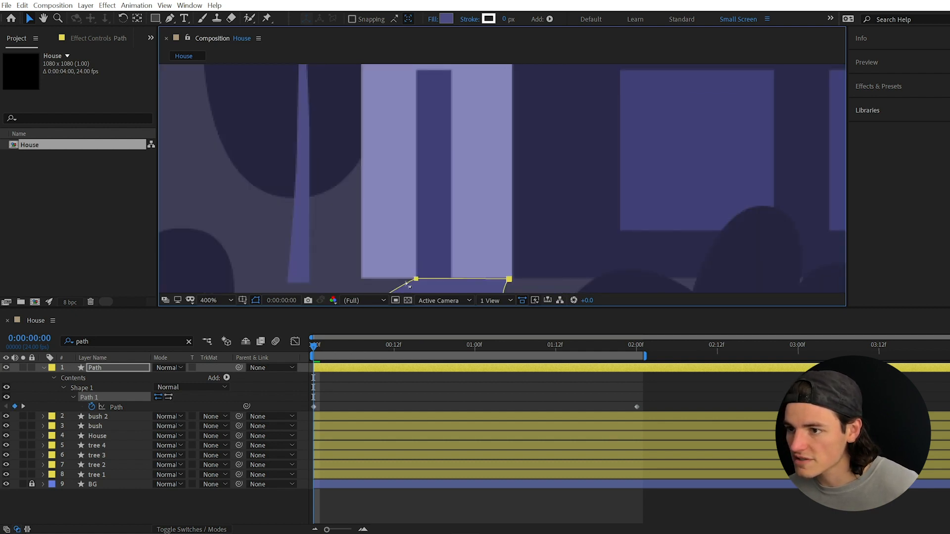
{"action": "left_click_drag", "start_coordinate": [404, 275], "coordinate": [461, 218]}
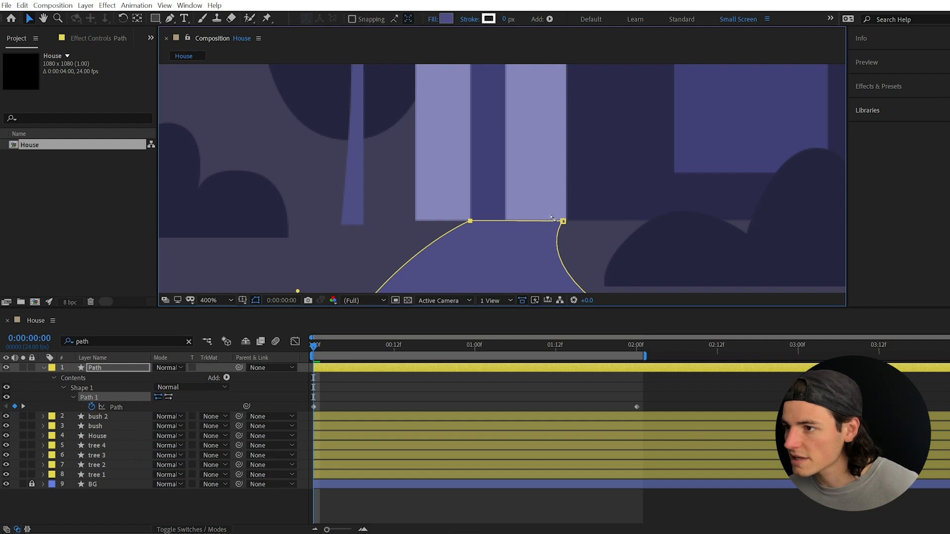
{"action": "left_click_drag", "start_coordinate": [566, 225], "coordinate": [508, 223]}
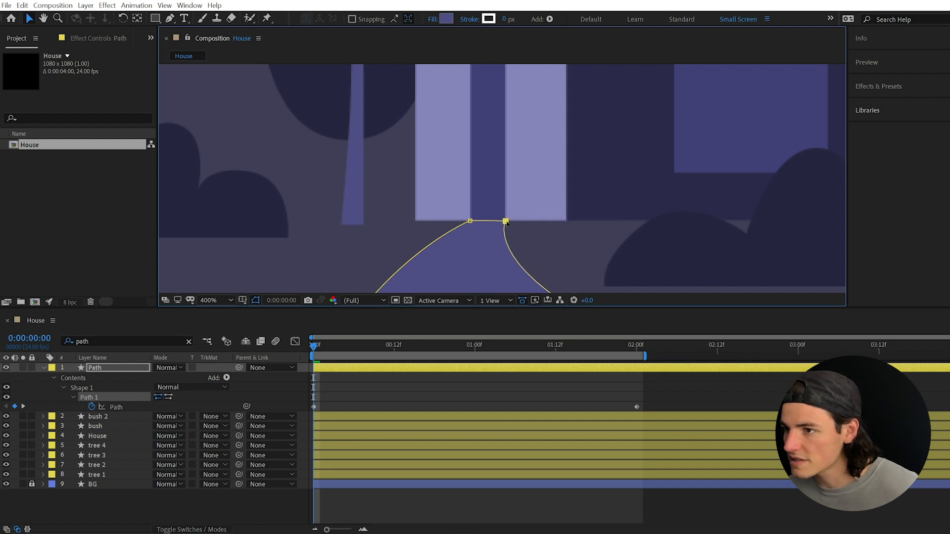
{"action": "key", "text": "comma"}
{"action": "key", "text": "comma"}
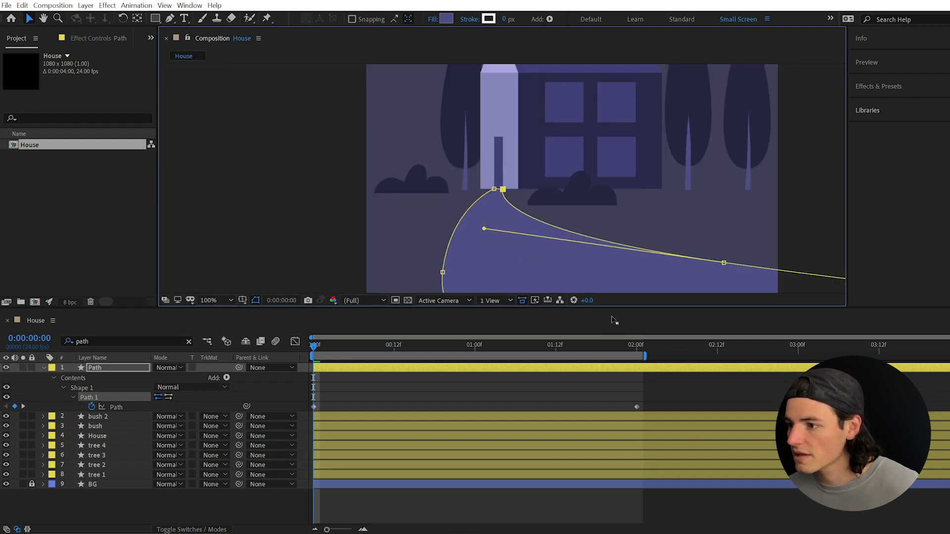
- At 0:00, pull the walkway's left curve point out past the canvas's left edge
{"action": "key", "text": "comma"}
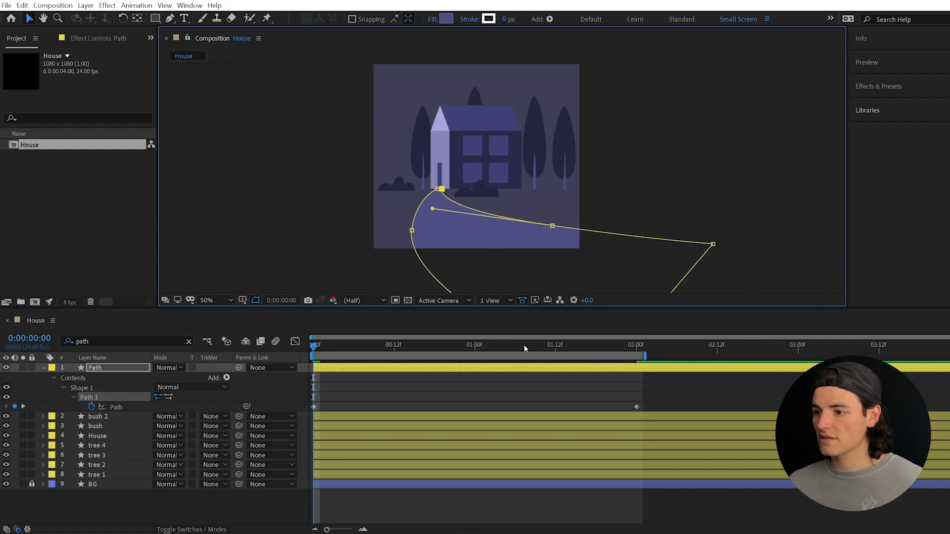
{"action": "left_click_drag", "start_coordinate": [525, 349], "coordinate": [637, 346]}
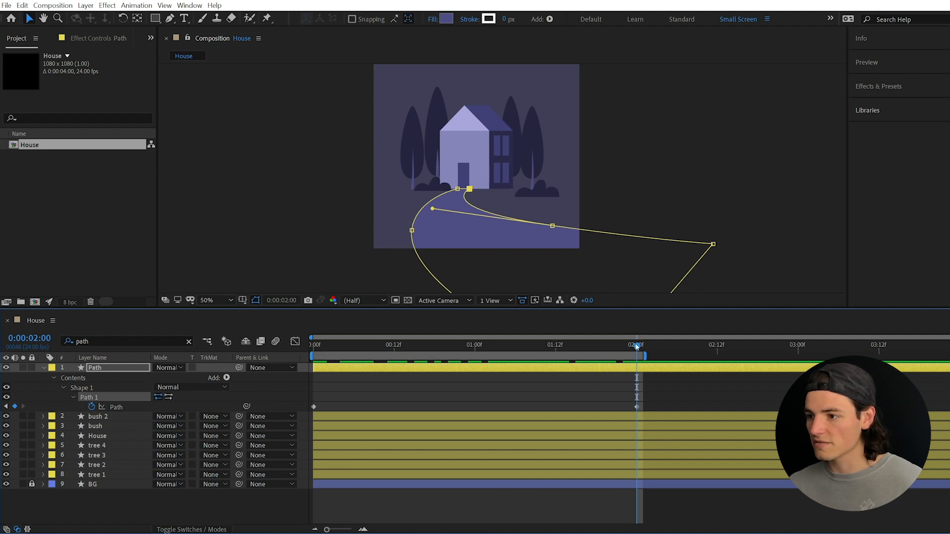
{"action": "left_click_drag", "start_coordinate": [631, 348], "coordinate": [313, 352]}
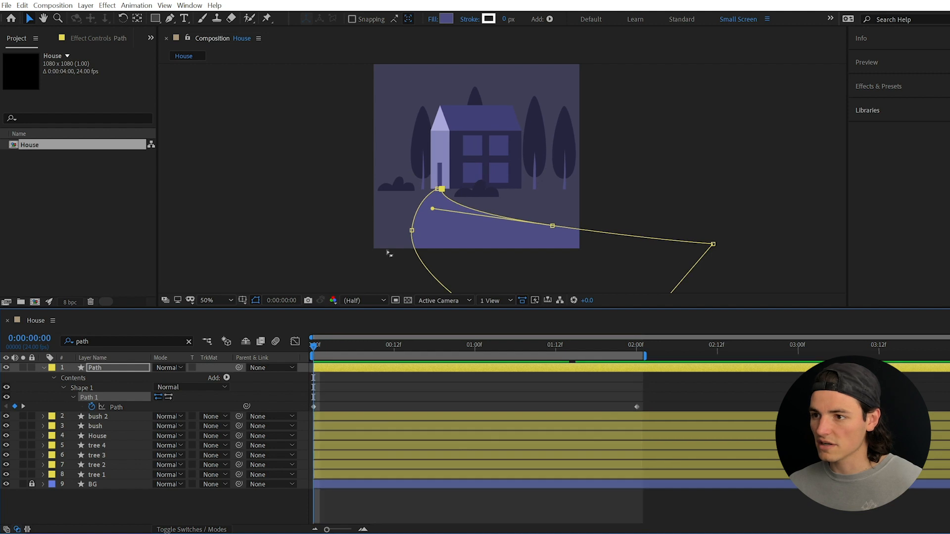
{"action": "left_click_drag", "start_coordinate": [368, 220], "coordinate": [345, 221]}
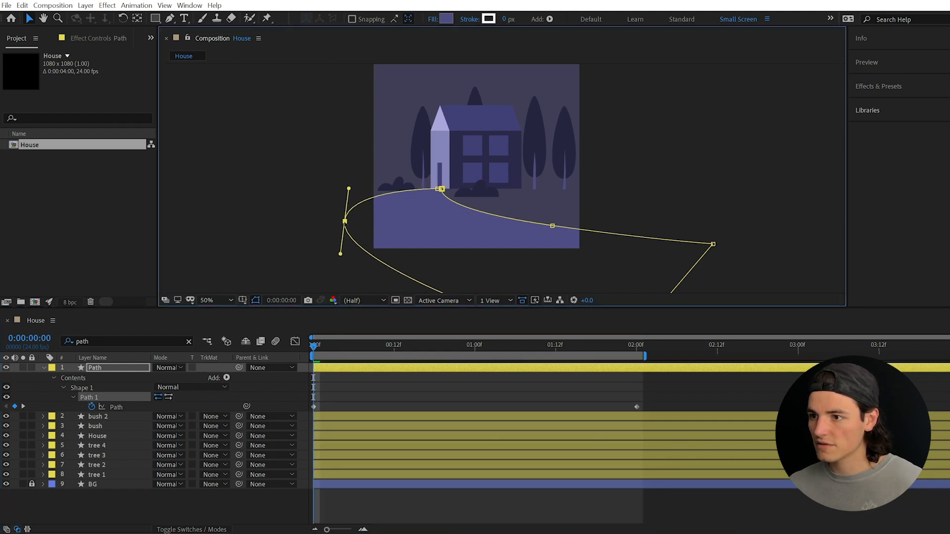
- Shift the walkway's right-hand curve point, right corner and lower off-canvas points left together to narrow the walkway at 0:00
{"action": "scroll", "coordinate": [477, 233], "scroll_direction": "down", "scroll_amount": 1}
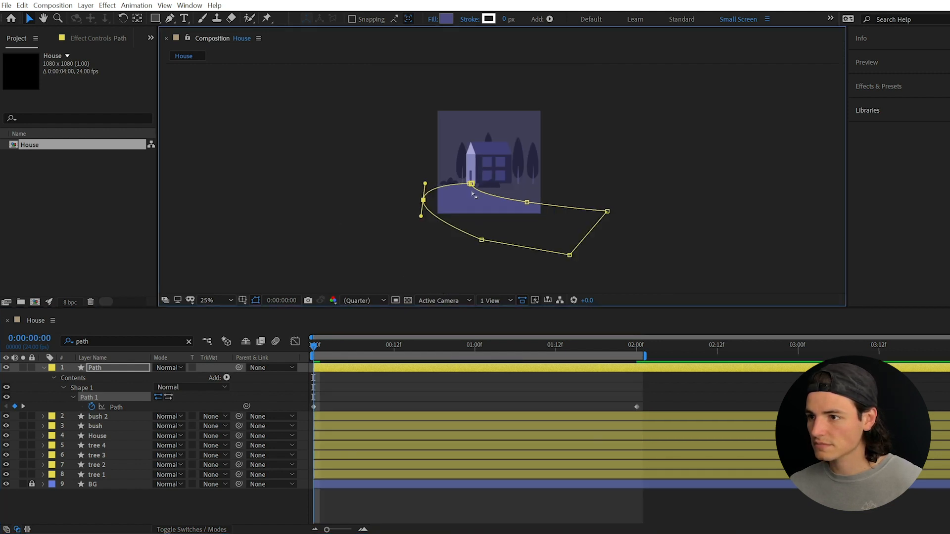
{"action": "left_click_drag", "start_coordinate": [474, 195], "coordinate": [649, 294]}
{"action": "left_click_drag", "start_coordinate": [569, 256], "coordinate": [518, 262]}
{"action": "scroll", "coordinate": [460, 238], "scroll_direction": "up", "scroll_amount": 4}
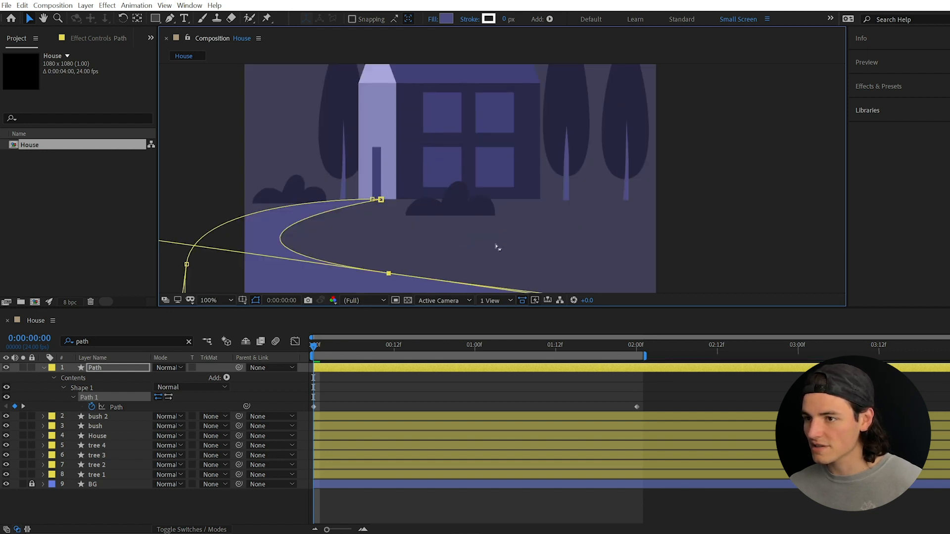
- Raise the walkway's right off-canvas corner slightly, and shorten and steepen both handles of the lower curve point
{"action": "scroll", "coordinate": [497, 248], "scroll_direction": "down", "scroll_amount": 2}
{"action": "left_click", "coordinate": [606, 244]}
{"action": "left_click_drag", "start_coordinate": [606, 244], "coordinate": [615, 235]}
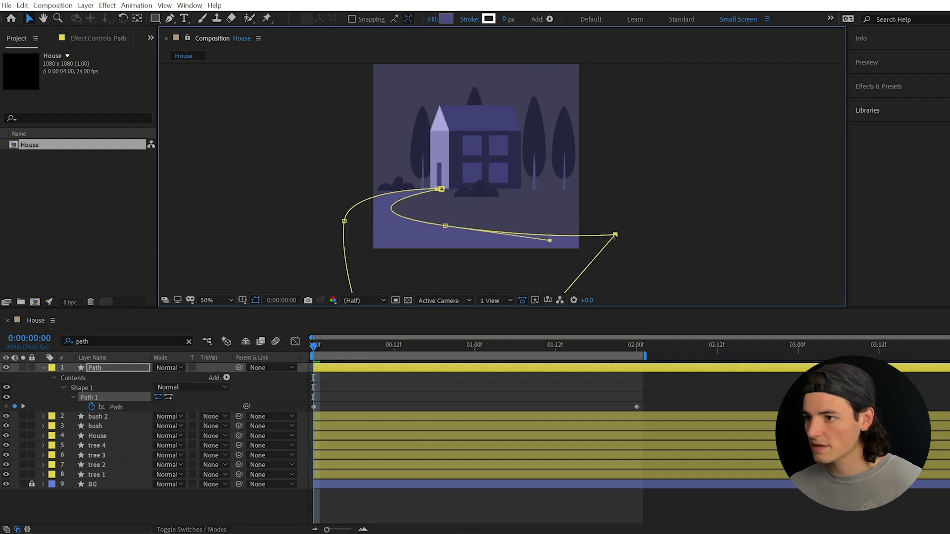
{"action": "left_click", "coordinate": [446, 226]}
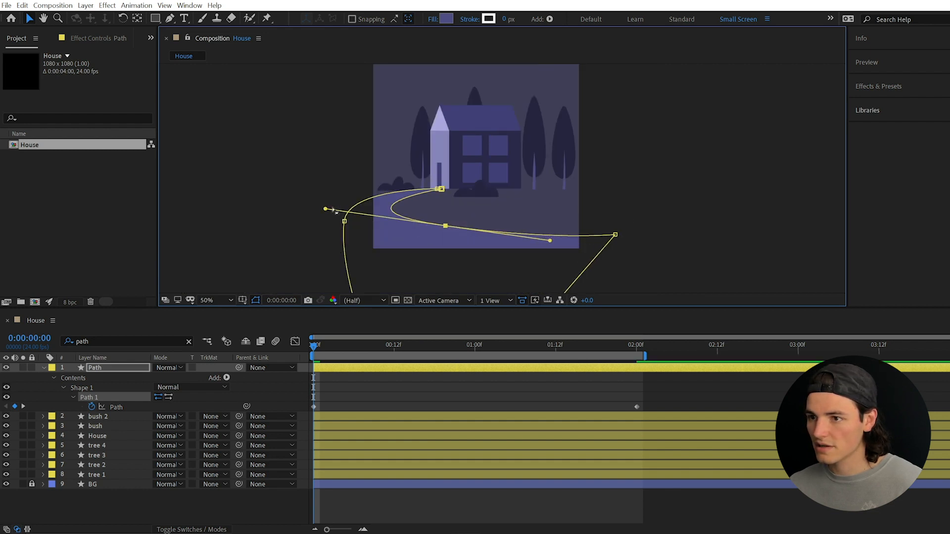
{"action": "left_click_drag", "start_coordinate": [325, 209], "coordinate": [367, 206]}
{"action": "left_click_drag", "start_coordinate": [547, 252], "coordinate": [498, 243]}
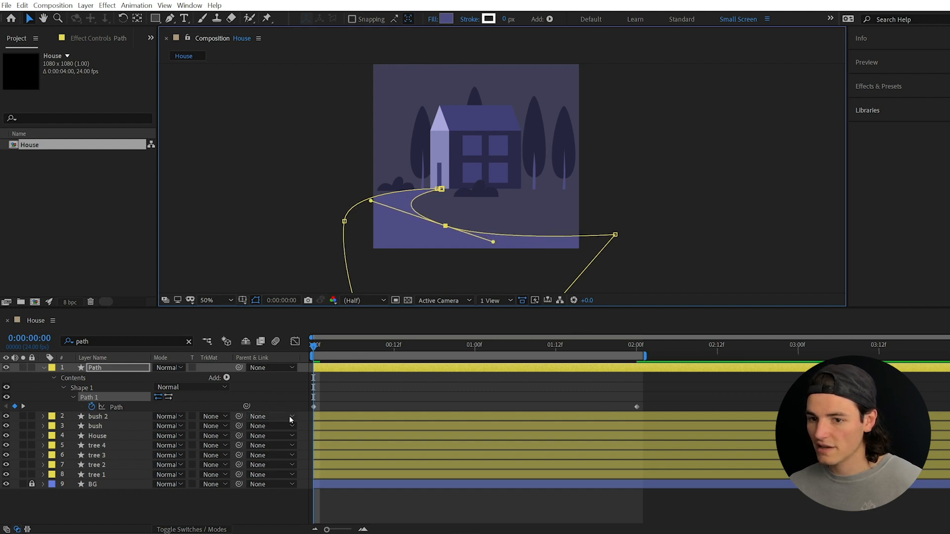
- Play back the animation to check how the walkway moves with the turning house
{"action": "key", "text": "space"}
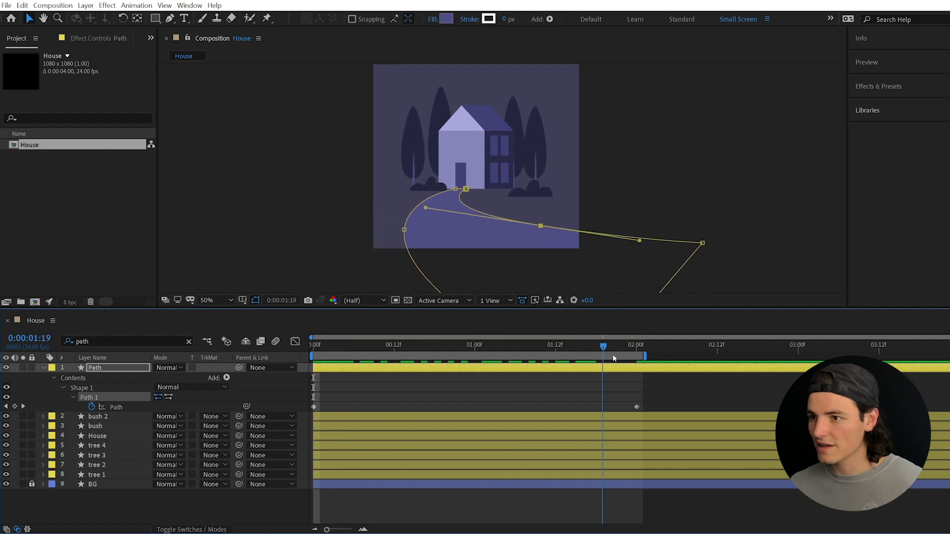
{"action": "left_click_drag", "start_coordinate": [322, 360], "coordinate": [309, 361]}
{"action": "key", "text": "space"}
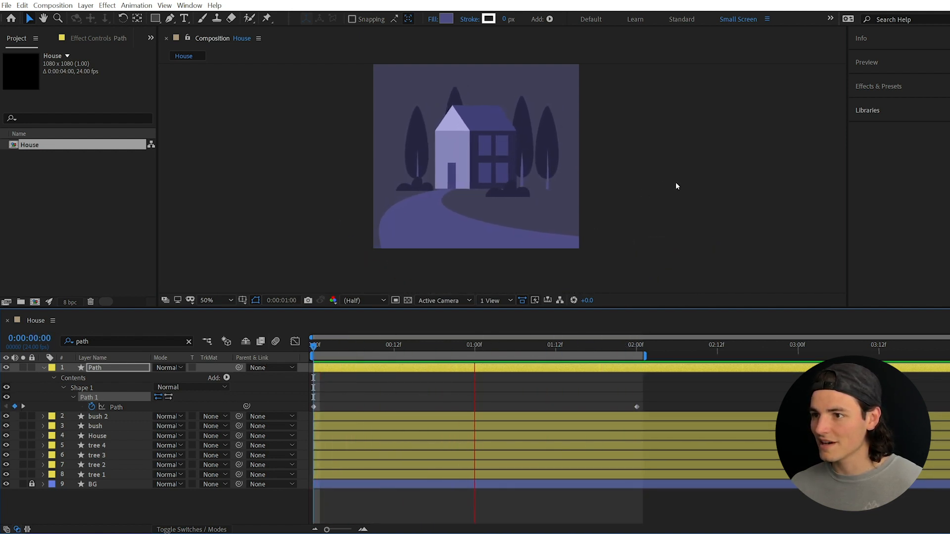
{"action": "key", "text": "space"}
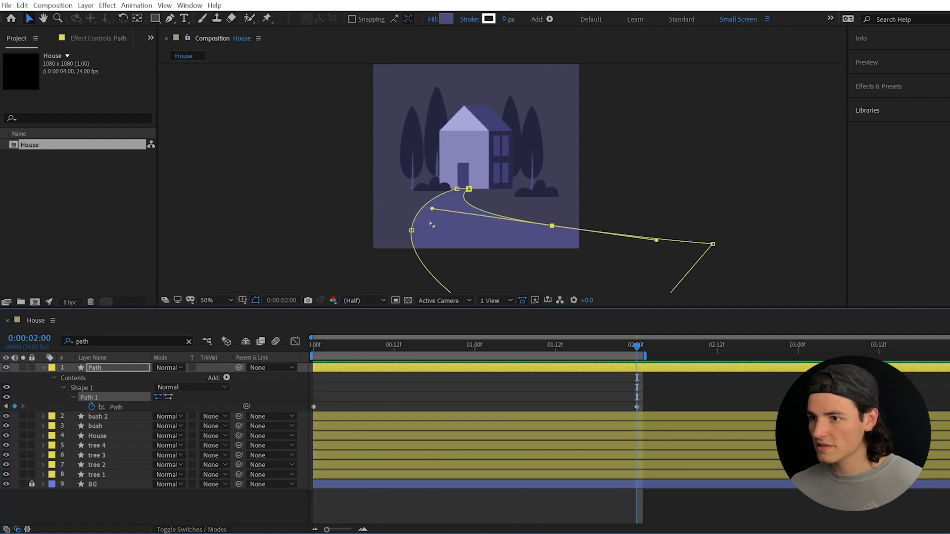
- At 0:00, move the walkway's lower-left off-canvas point further left and pull the left curve point down and outward
{"action": "left_click_drag", "start_coordinate": [626, 349], "coordinate": [312, 366]}
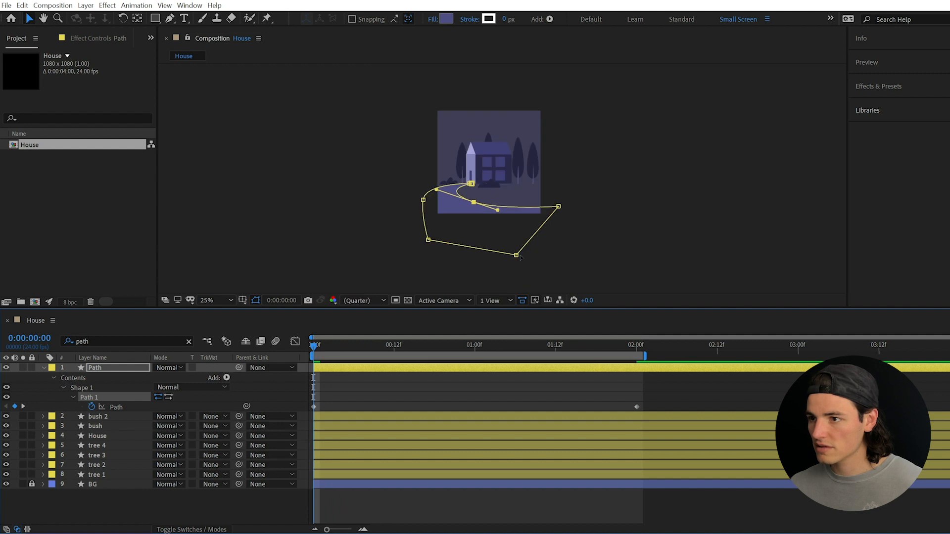
{"action": "left_click", "coordinate": [429, 240]}
{"action": "left_click_drag", "start_coordinate": [428, 241], "coordinate": [401, 240]}
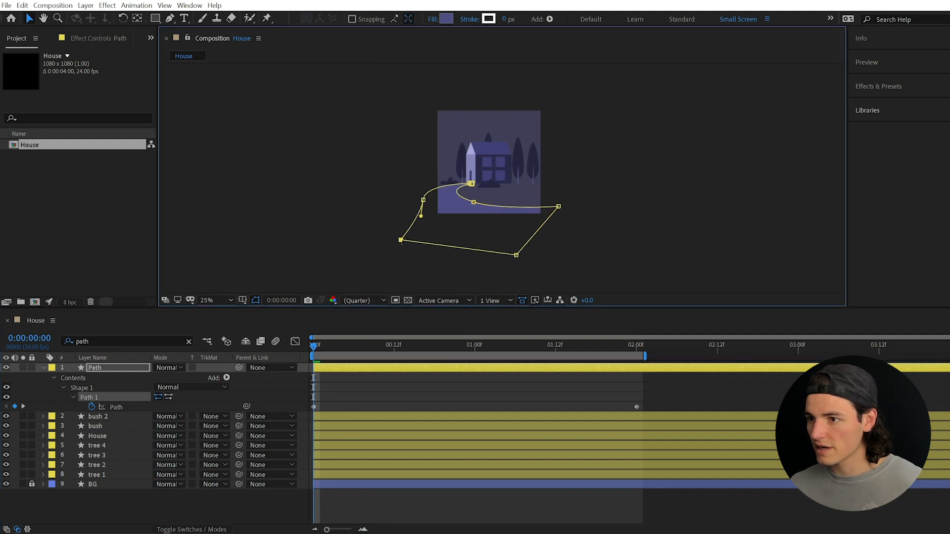
{"action": "left_click_drag", "start_coordinate": [423, 201], "coordinate": [411, 218]}
- Lower the walkway's right off-canvas corner to just below the canvas's bottom edge and slightly inward
{"action": "key", "text": "period"}
{"action": "left_click_drag", "start_coordinate": [475, 229], "coordinate": [412, 229]}
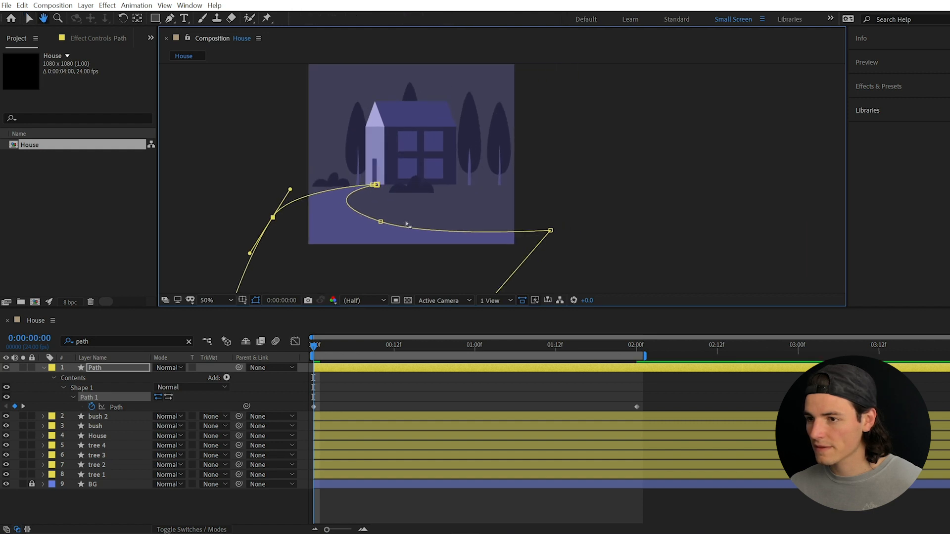
{"action": "left_click", "coordinate": [550, 231]}
{"action": "left_click_drag", "start_coordinate": [551, 231], "coordinate": [532, 248]}
- Steepen the handles of the walkway's inner curve point for a tighter bend, and nudge it and the right corner slightly up
{"action": "left_click", "coordinate": [380, 222]}
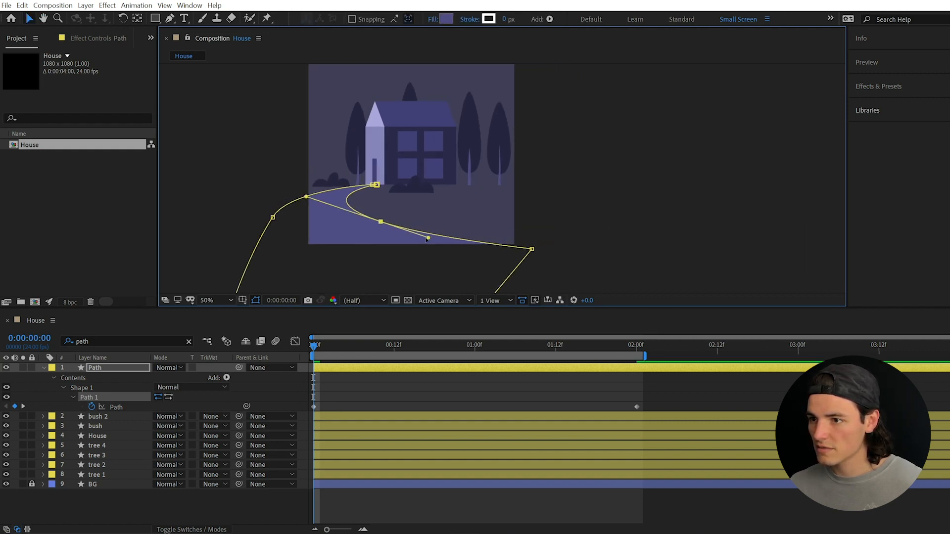
{"action": "left_click_drag", "start_coordinate": [427, 238], "coordinate": [415, 244]}
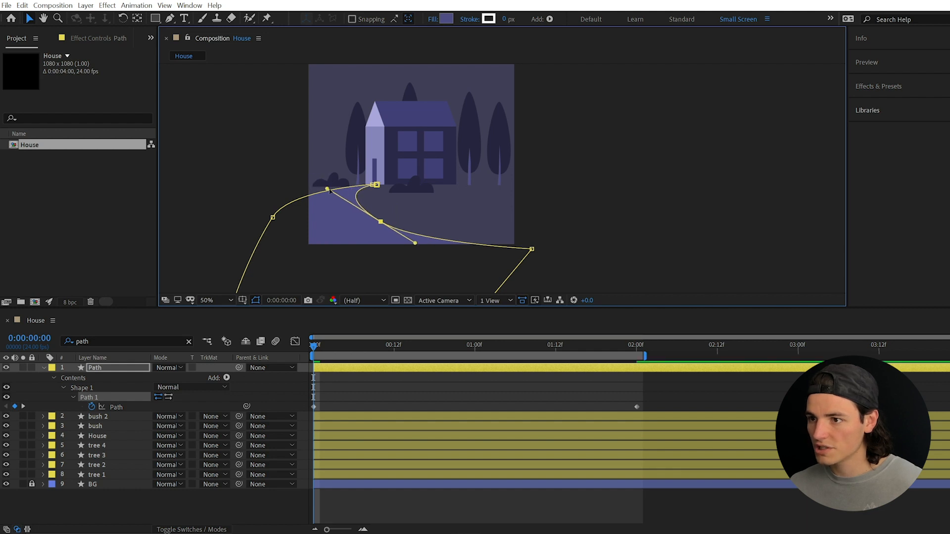
{"action": "left_click_drag", "start_coordinate": [328, 190], "coordinate": [339, 196]}
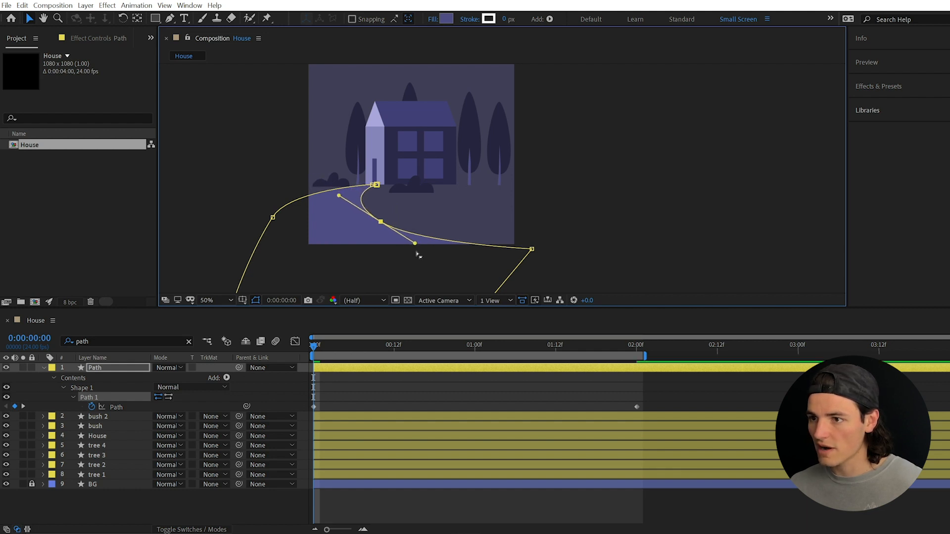
{"action": "left_click_drag", "start_coordinate": [418, 246], "coordinate": [424, 246]}
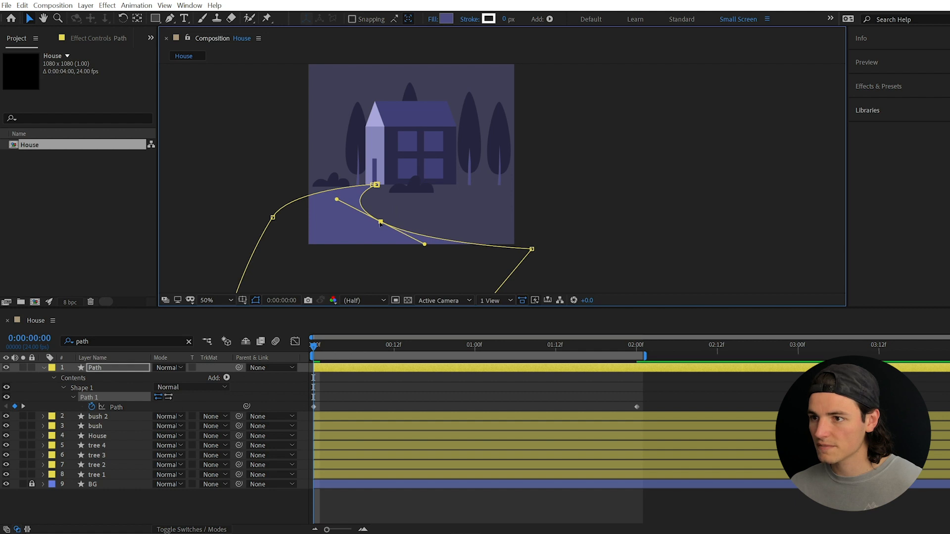
{"action": "left_click_drag", "start_coordinate": [380, 222], "coordinate": [384, 218]}
{"action": "left_click_drag", "start_coordinate": [532, 250], "coordinate": [537, 249]}
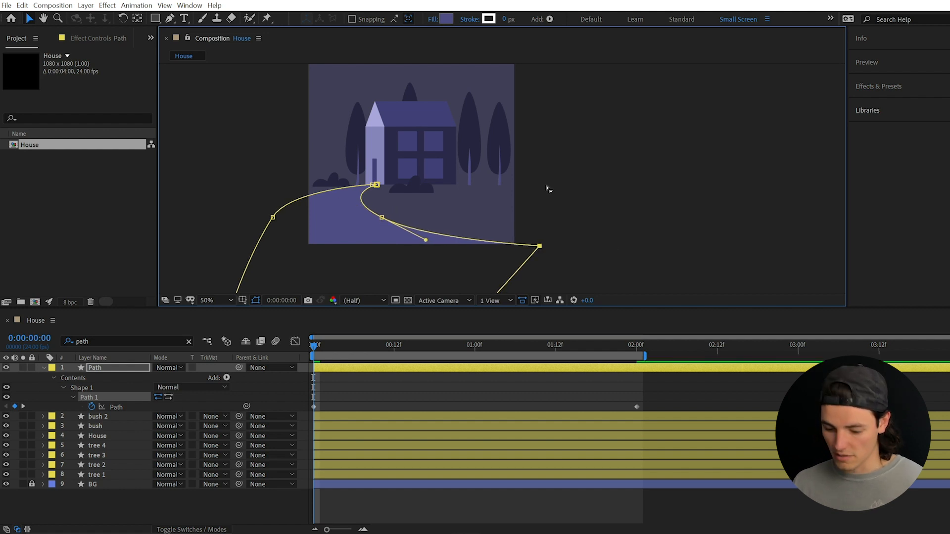
- Hide the layer controls and play back the animation to check the walkway's shape without its outline
{"action": "key", "text": "ctrl+shift+h"}
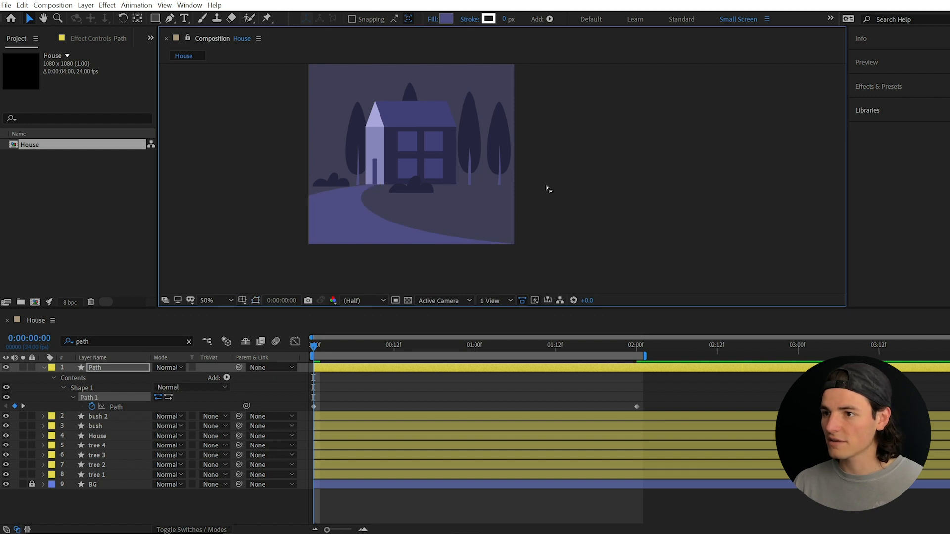
{"action": "key", "text": "ctrl+shift+h"}
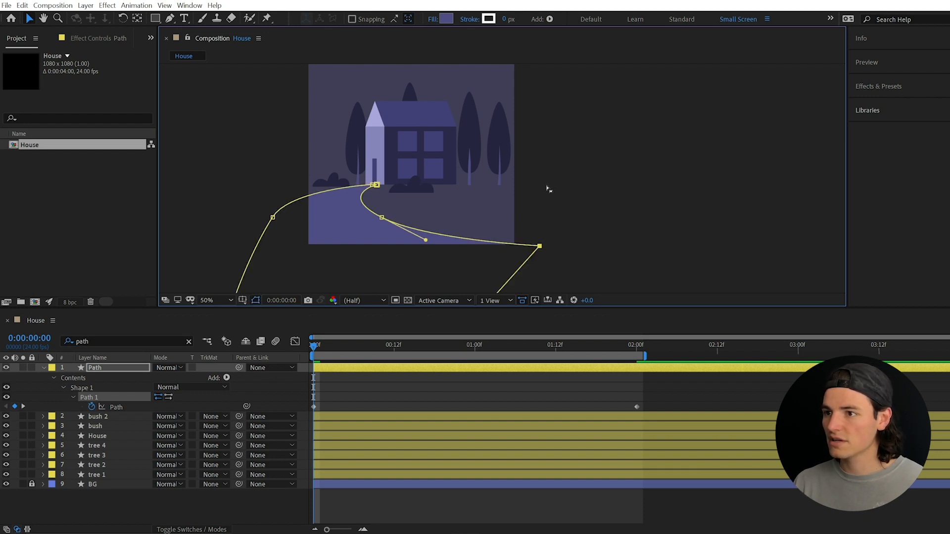
{"action": "key", "text": "ctrl+shift+h"}
{"action": "key", "text": "ctrl+shift+h"}
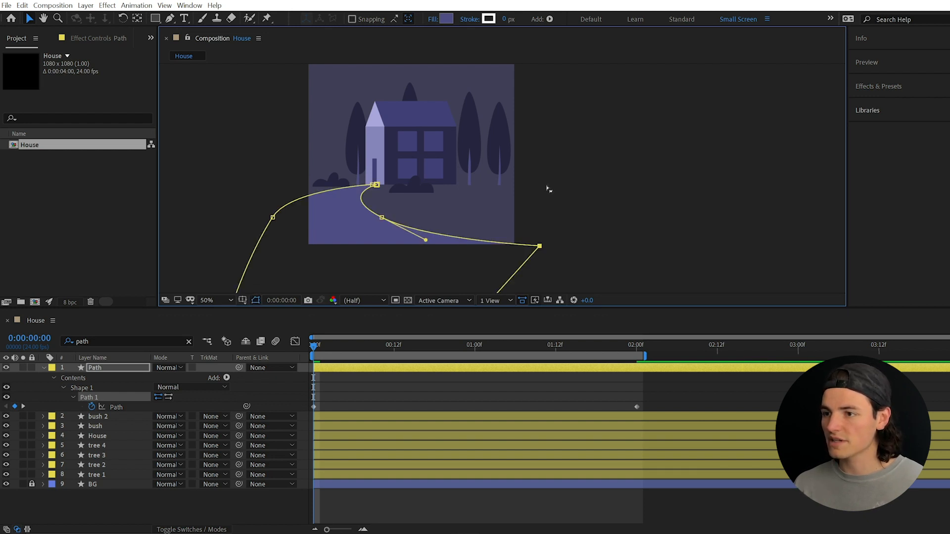
{"action": "key", "text": "ctrl+shift+h"}
{"action": "key", "text": "space"}
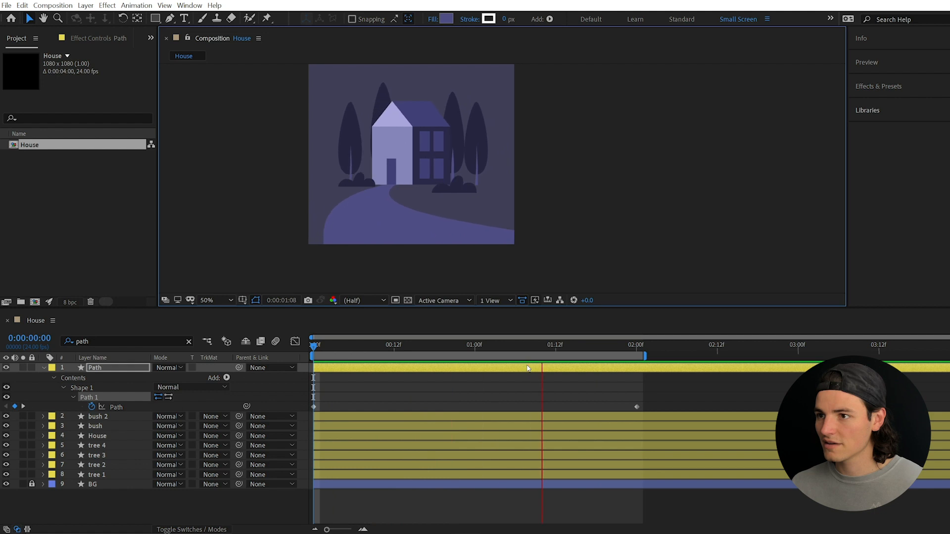
{"action": "key", "text": "space"}
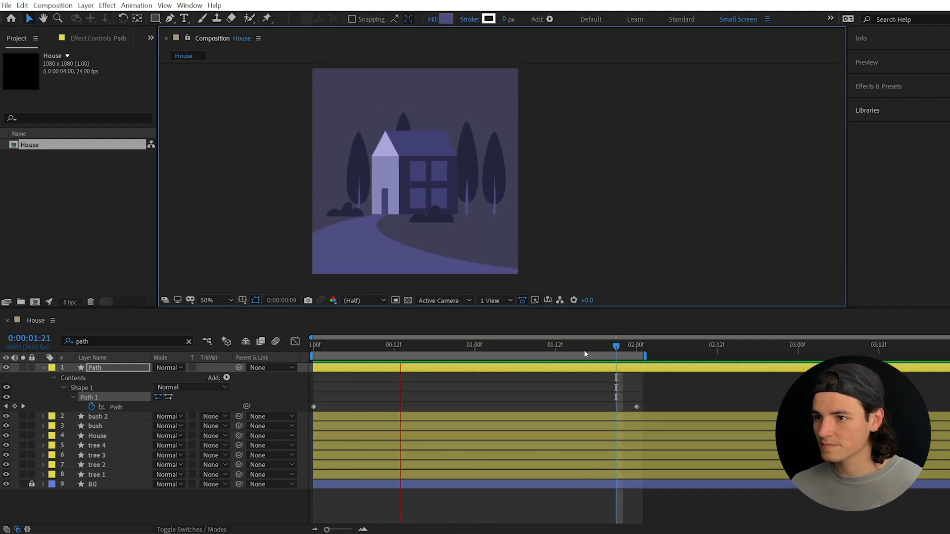
{"action": "left_click_drag", "start_coordinate": [584, 349], "coordinate": [542, 357]}
{"action": "left_click_drag", "start_coordinate": [290, 243], "coordinate": [328, 254]}
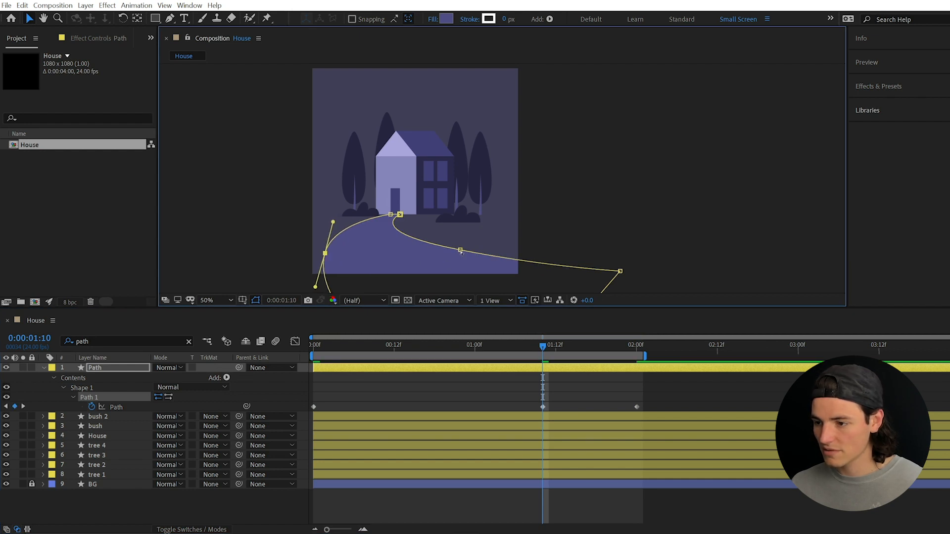
{"action": "key", "text": "ctrl+z"}
- At 0:02:00, raise the walkway's right off-canvas corner, lower the inner curve point and shorten its handle toward the door
{"action": "left_click_drag", "start_coordinate": [553, 345], "coordinate": [637, 347]}
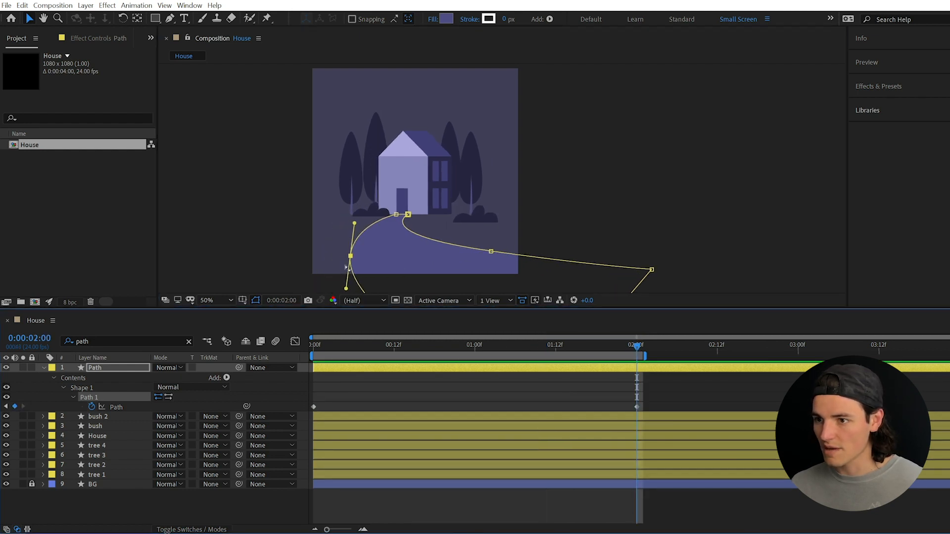
{"action": "left_click_drag", "start_coordinate": [352, 257], "coordinate": [348, 257]}
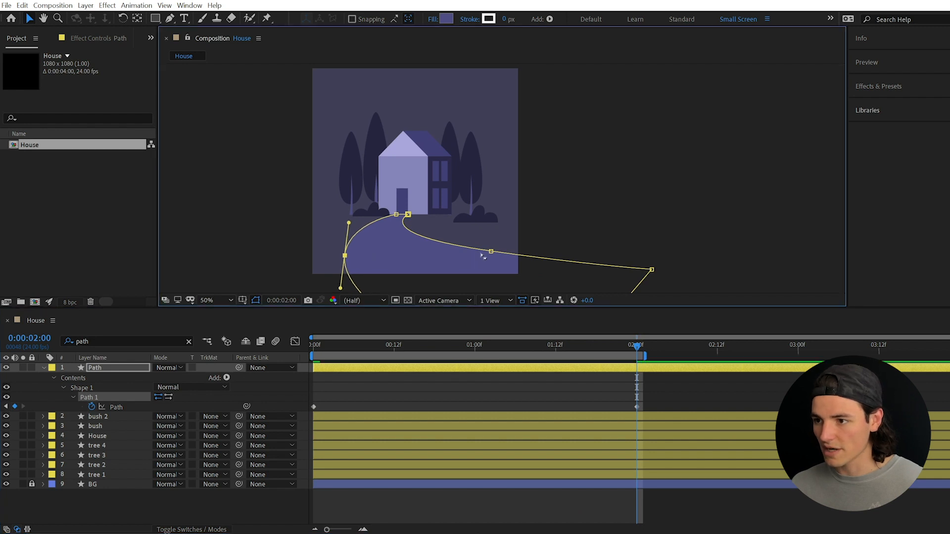
{"action": "key", "text": "ctrl+z"}
{"action": "left_click_drag", "start_coordinate": [536, 233], "coordinate": [484, 262]}
{"action": "left_click_drag", "start_coordinate": [653, 270], "coordinate": [659, 266]}
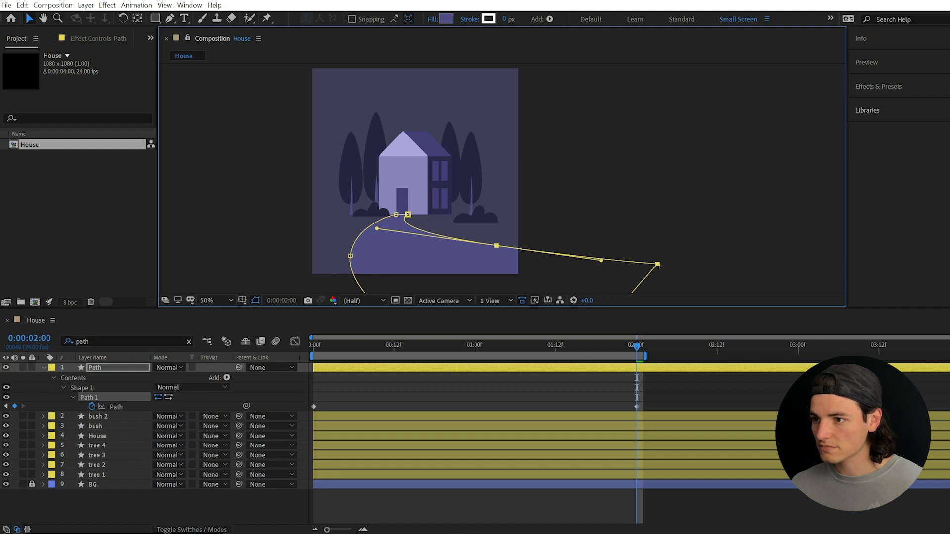
{"action": "mouse_move", "coordinate": [377, 230]}
{"action": "left_mouse_down"}
{"action": "mouse_move", "coordinate": [409, 234]}
{"action": "mouse_move", "coordinate": [394, 234]}
{"action": "left_mouse_up"}
{"action": "left_click_drag", "start_coordinate": [503, 246], "coordinate": [492, 254]}
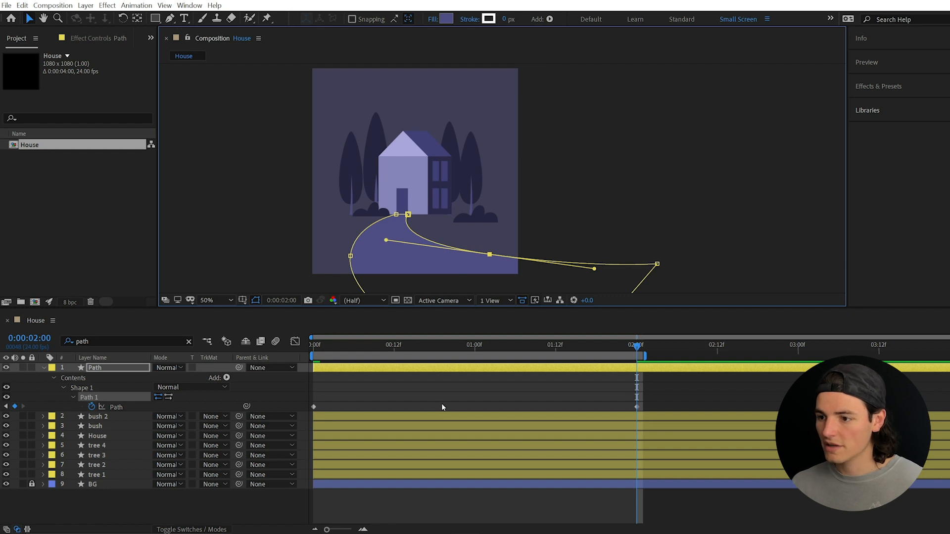
- Select the bush beside the front door and reveal its keyframed properties in the timeline
{"action": "left_click", "coordinate": [442, 407]}
{"action": "left_click", "coordinate": [475, 215]}
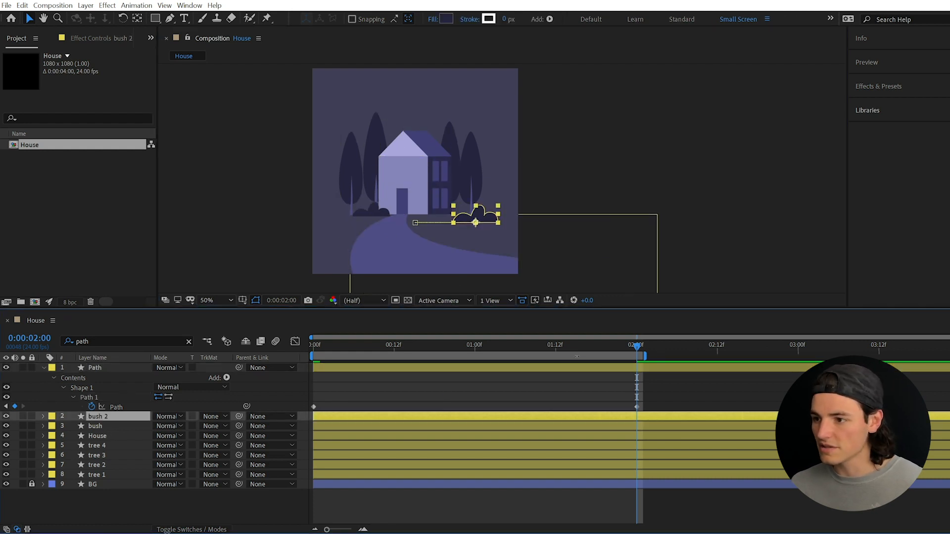
{"action": "mouse_move", "coordinate": [637, 346]}
{"action": "left_mouse_down"}
{"action": "mouse_move", "coordinate": [370, 359]}
{"action": "mouse_move", "coordinate": [642, 351]}
{"action": "left_mouse_up"}
{"action": "left_click", "coordinate": [368, 207]}
{"action": "key", "text": "u"}
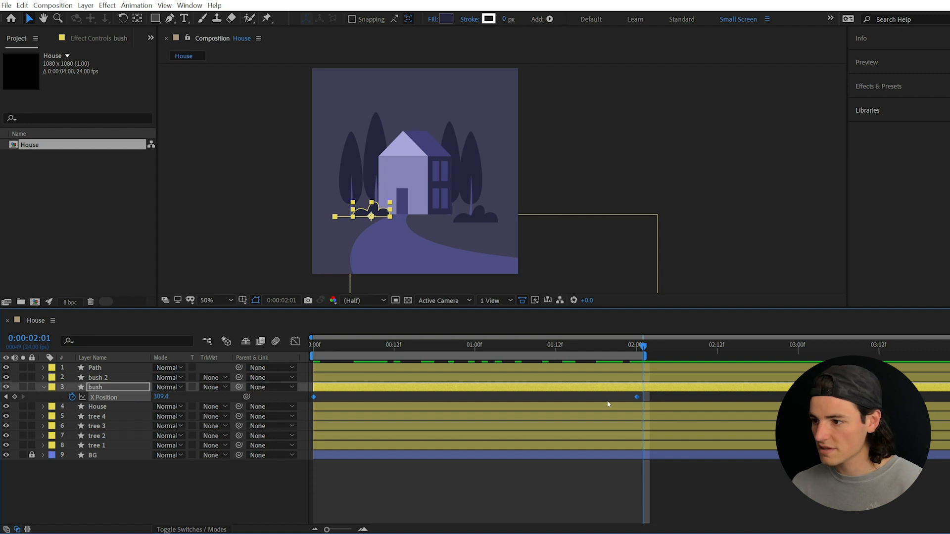
- At the 0:02:00 keyframe, move the bush beside the door left to an X Position of 292.4
{"action": "key", "text": "ctrl+shift+a"}
{"action": "left_click_drag", "start_coordinate": [644, 348], "coordinate": [637, 347]}
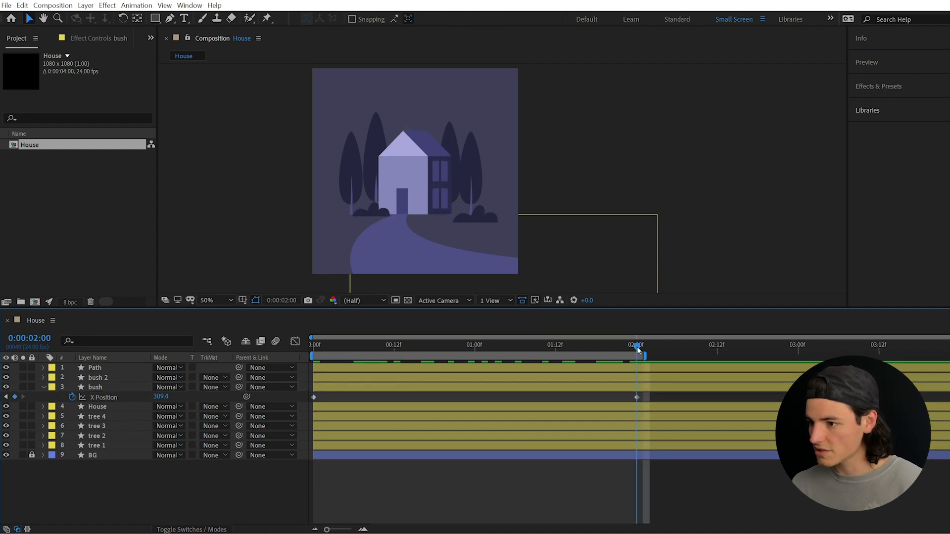
{"action": "left_click", "coordinate": [636, 397]}
{"action": "scroll", "coordinate": [357, 225], "scroll_direction": "up", "scroll_amount": 1}
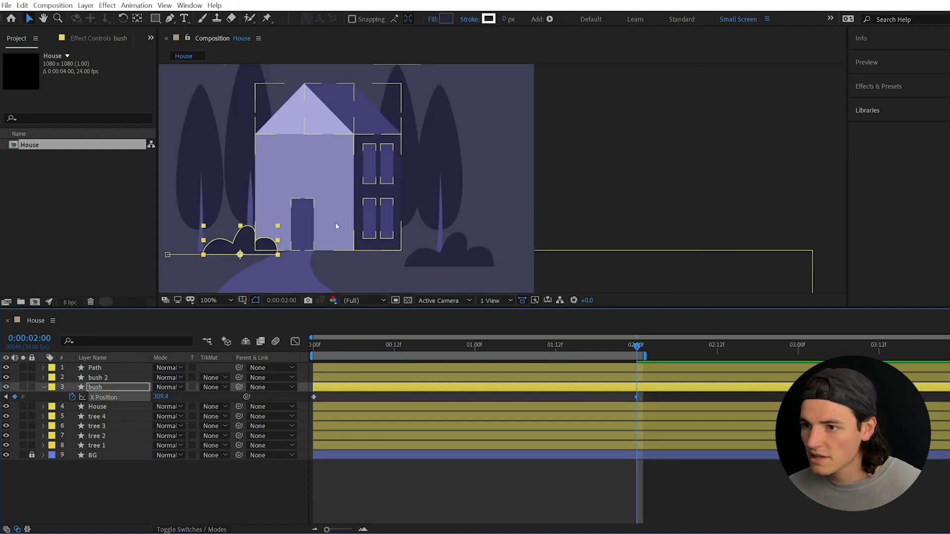
{"action": "left_click_drag", "start_coordinate": [254, 243], "coordinate": [248, 244]}
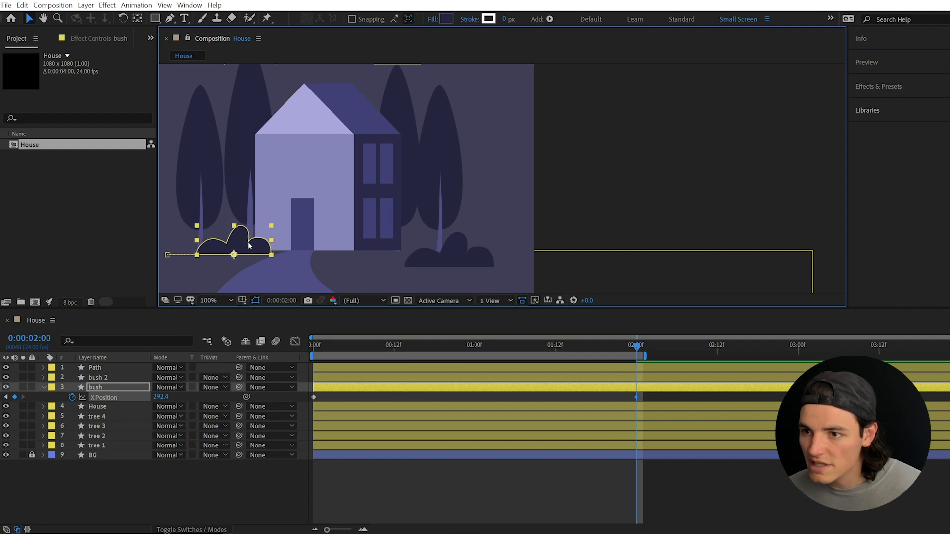
- Preview the animation, and at the 0:00:00 keyframe move the bush beside the door to an X Position of 95.4
{"action": "scroll", "coordinate": [360, 230], "scroll_direction": "down", "scroll_amount": 1}
{"action": "key", "text": "space"}
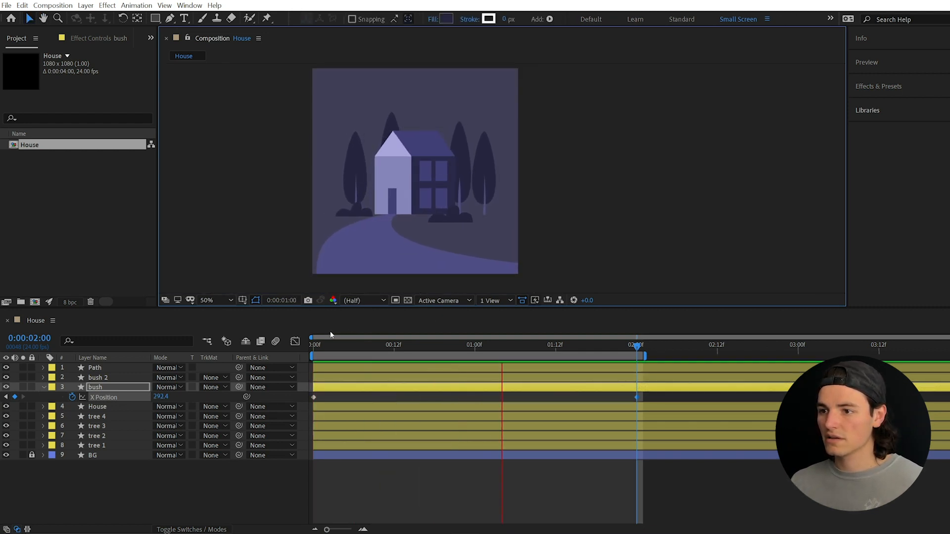
{"action": "left_click", "coordinate": [315, 345]}
{"action": "scroll", "coordinate": [328, 257], "scroll_direction": "up", "scroll_amount": 1}
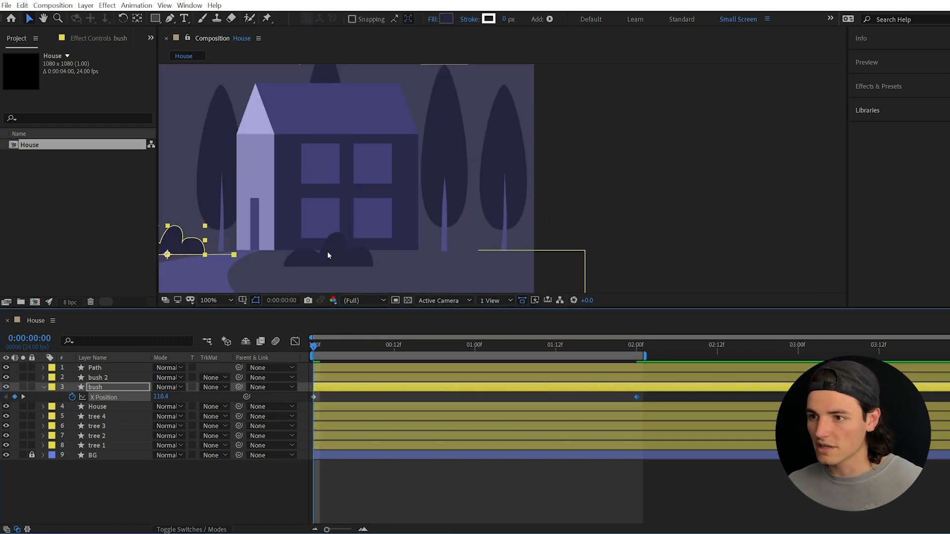
{"action": "left_click_drag", "start_coordinate": [328, 252], "coordinate": [540, 243]}
{"action": "left_click_drag", "start_coordinate": [376, 235], "coordinate": [367, 236]}
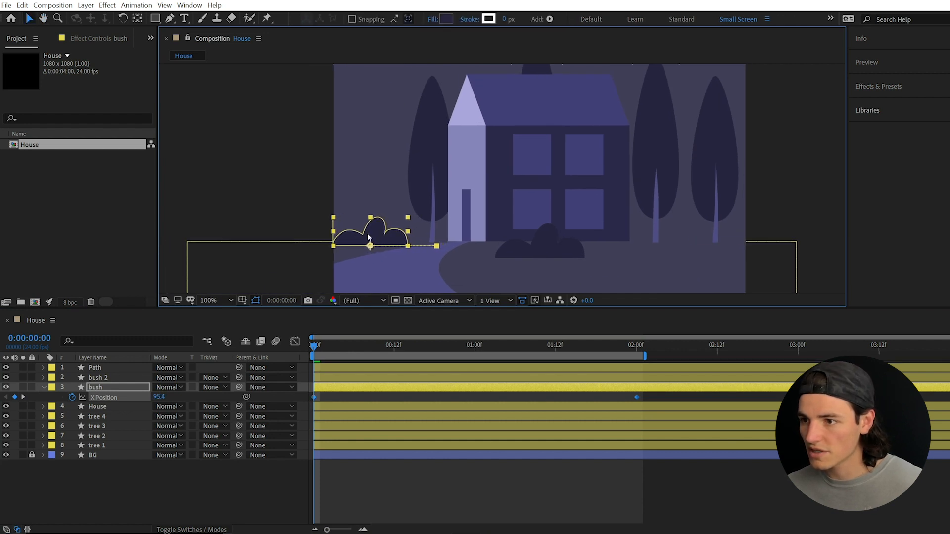
- Play back the animation and examine how the bushes and trees sit against the base of the house
{"action": "key", "text": "space"}
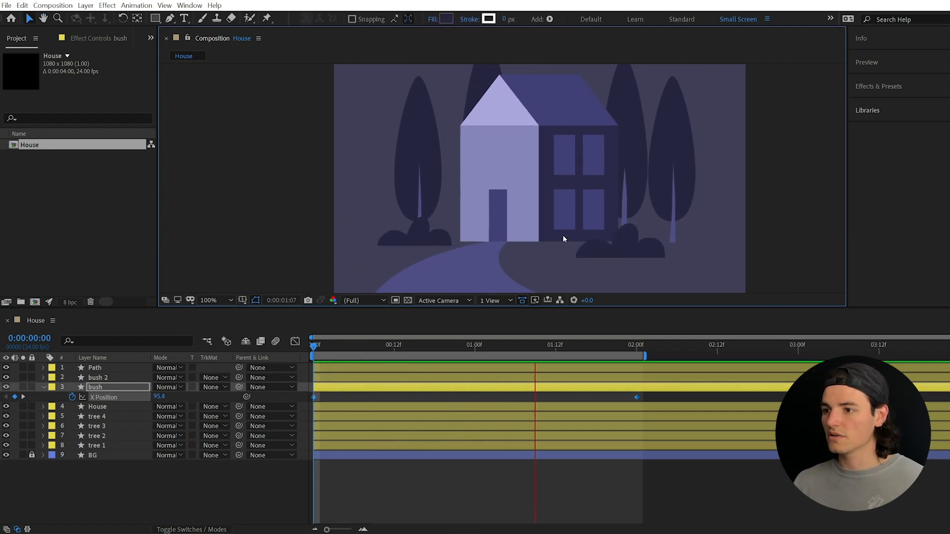
{"action": "key", "text": "space"}
{"action": "scroll", "coordinate": [544, 234], "scroll_direction": "down", "scroll_amount": 1}
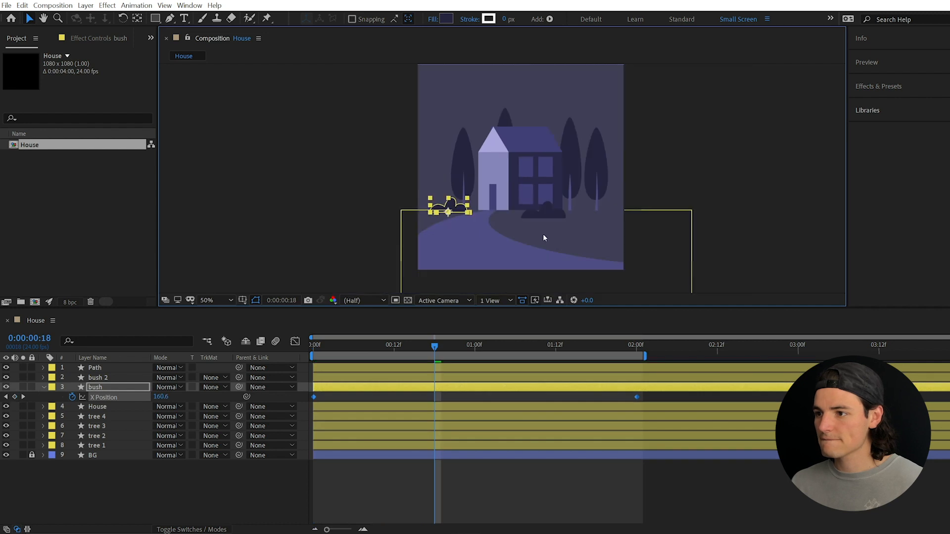
{"action": "left_click_drag", "start_coordinate": [529, 234], "coordinate": [433, 151]}
{"action": "scroll", "coordinate": [483, 267], "scroll_direction": "up", "scroll_amount": 1}
{"action": "scroll", "coordinate": [429, 191], "scroll_direction": "up", "scroll_amount": 1}
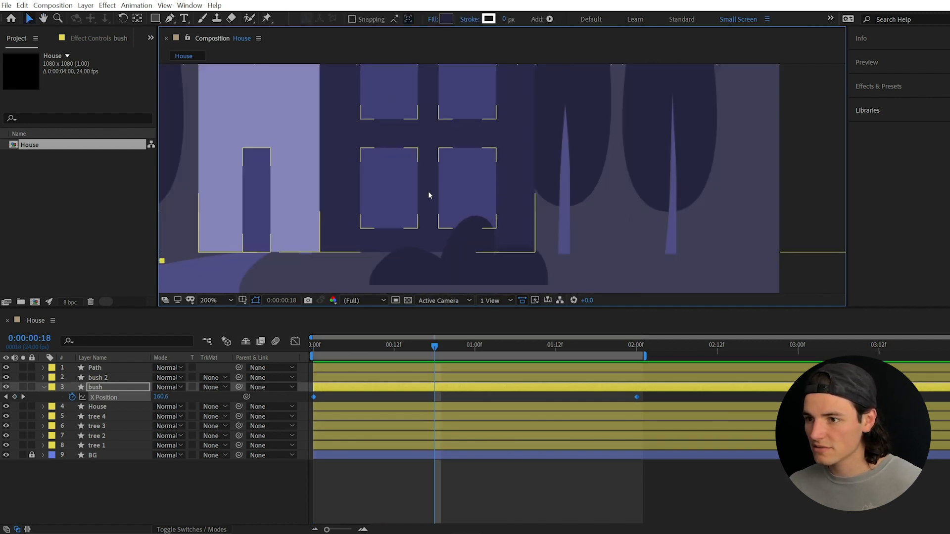
- Select all four tree layers and reveal their position properties in the timeline
{"action": "left_click", "coordinate": [345, 218]}
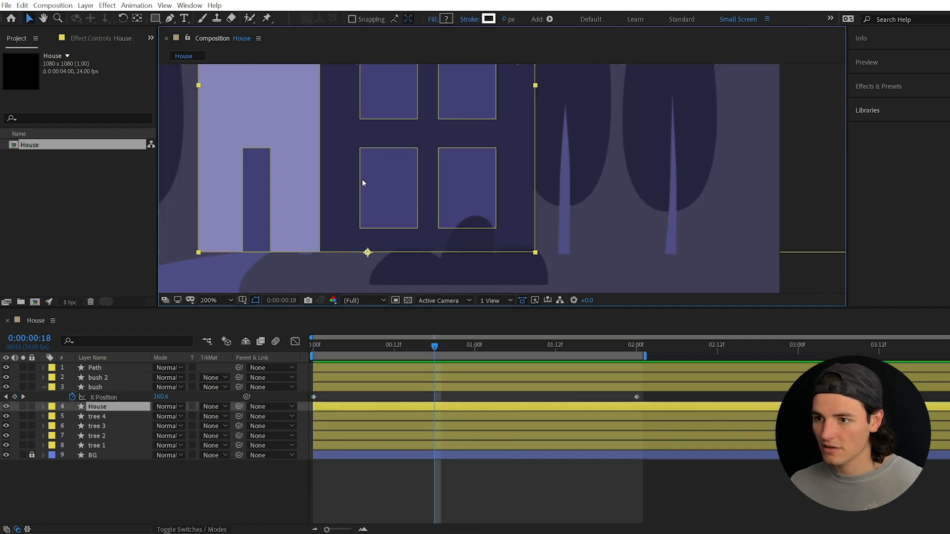
{"action": "left_click", "coordinate": [590, 158]}
{"action": "scroll", "coordinate": [596, 157], "scroll_direction": "down", "scroll_amount": 1}
{"action": "left_click", "coordinate": [534, 158], "text": "shift"}
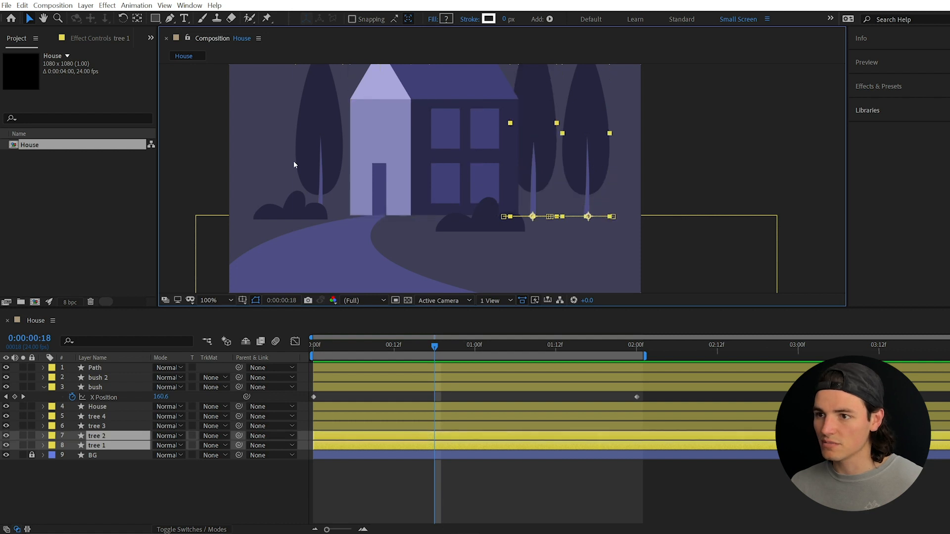
{"action": "left_click", "coordinate": [310, 159], "text": "shift"}
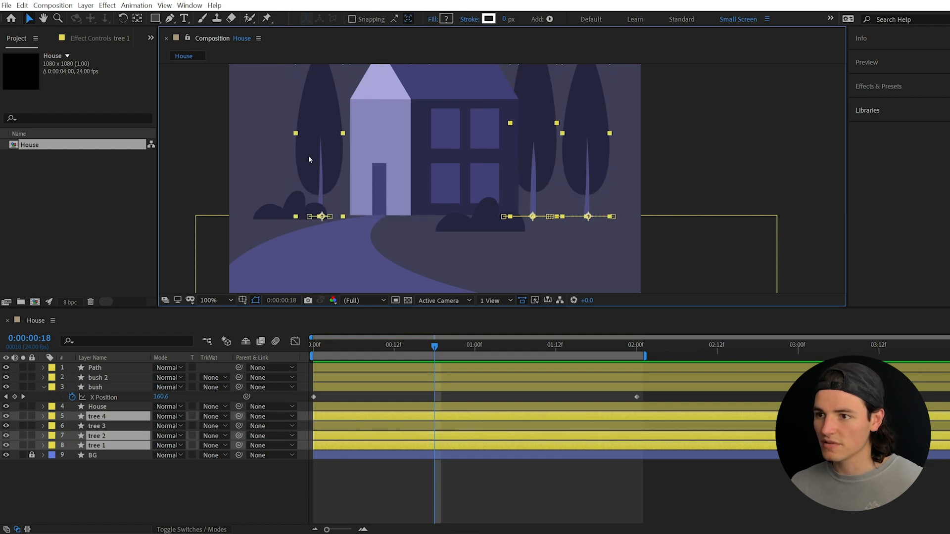
{"action": "left_click", "coordinate": [114, 424], "text": "shift"}
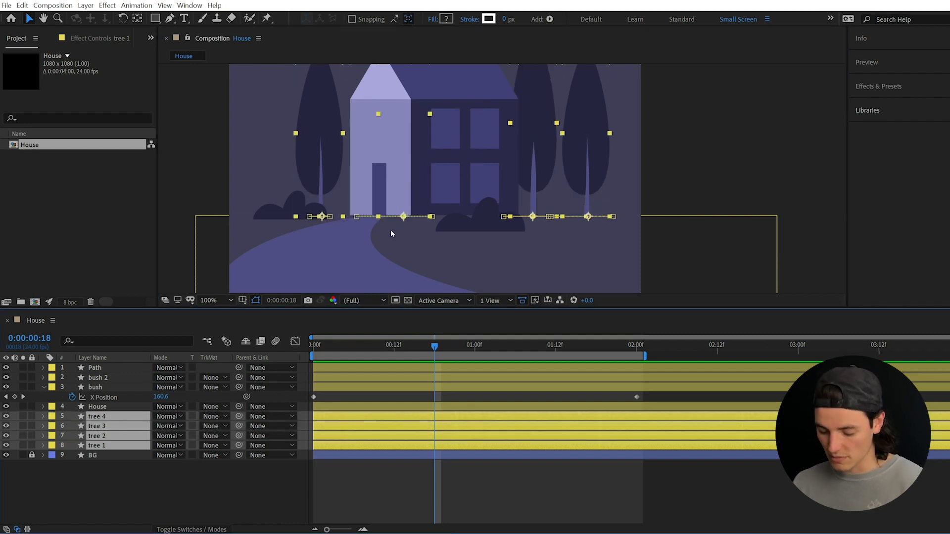
{"action": "key", "text": "p"}
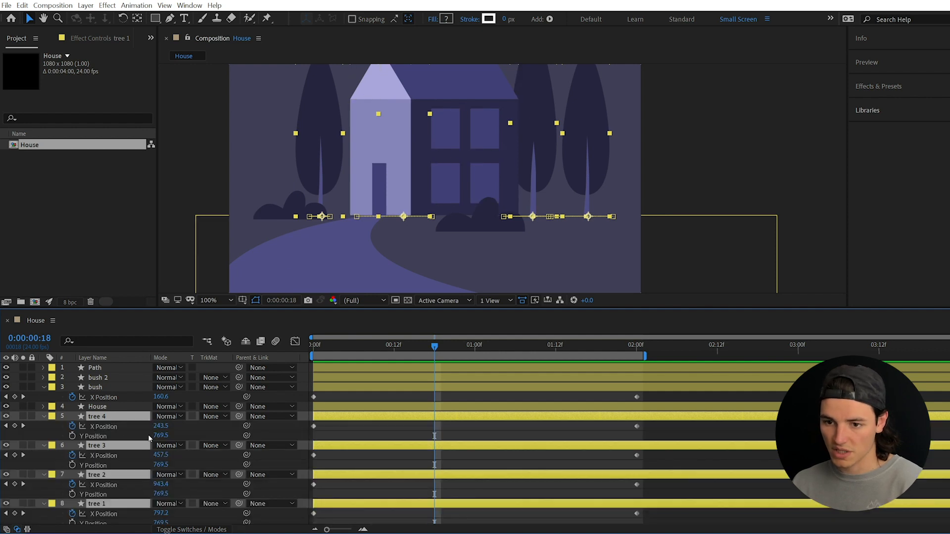
- Raise all four trees together to a Y Position of 752.5 and preview the animation
{"action": "left_click_drag", "start_coordinate": [158, 436], "coordinate": [147, 434]}
{"action": "key", "text": "comma"}
{"action": "key", "text": "space"}
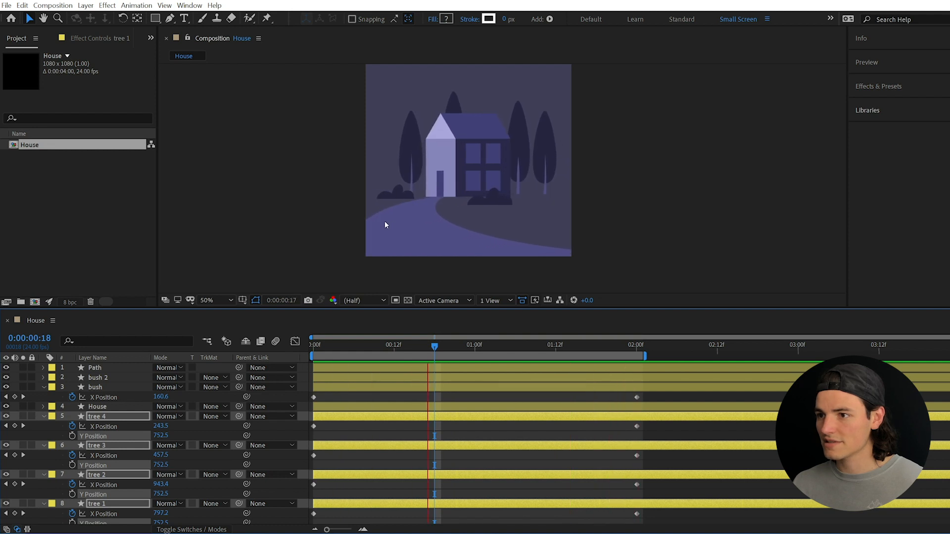
{"action": "key", "text": "space"}
{"action": "left_click_drag", "start_coordinate": [479, 346], "coordinate": [374, 347]}
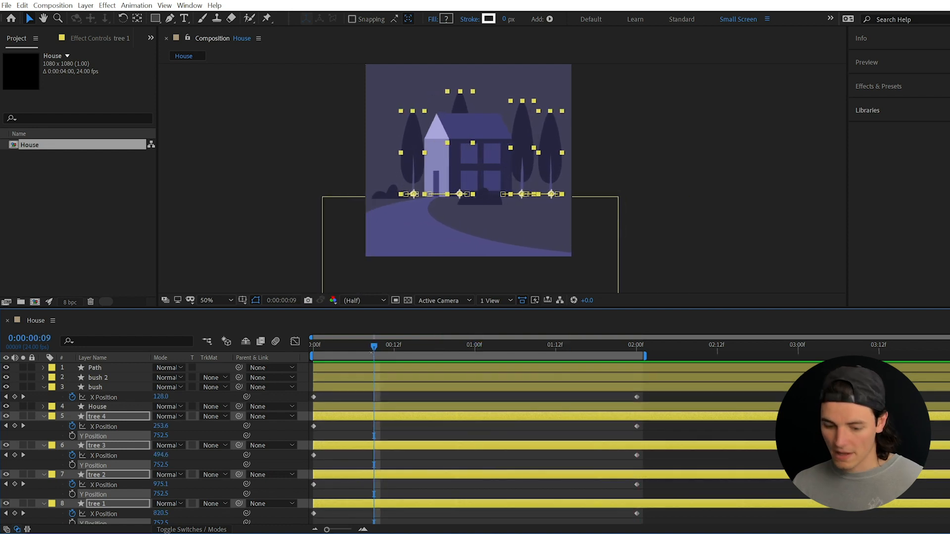
- Collapse the revealed properties of all layers in the House timeline and clear the layer selection
{"action": "key", "text": "ctrl+space"}
{"action": "key", "text": "Escape"}
{"action": "left_click", "coordinate": [105, 381]}
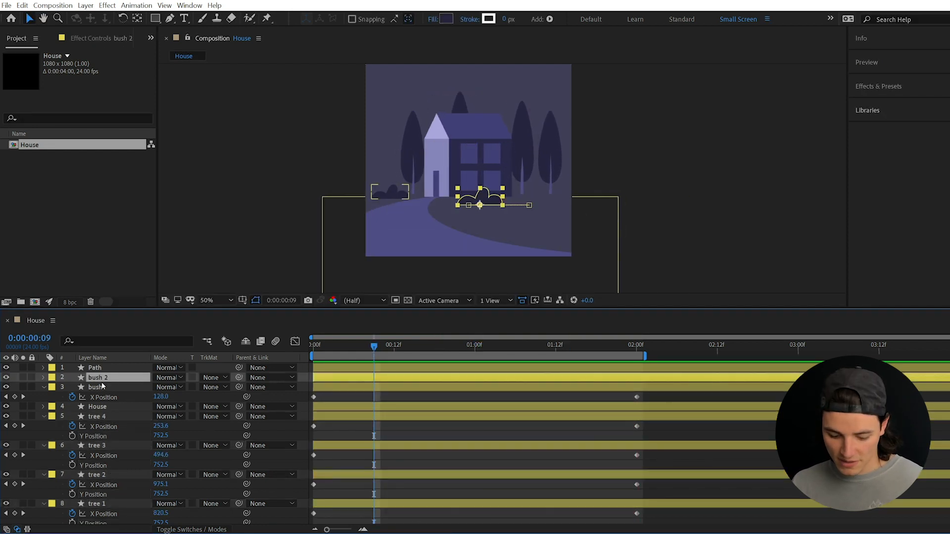
{"action": "key", "text": "ctrl+a"}
{"action": "left_click", "coordinate": [45, 388]}
{"action": "left_click", "coordinate": [112, 454]}
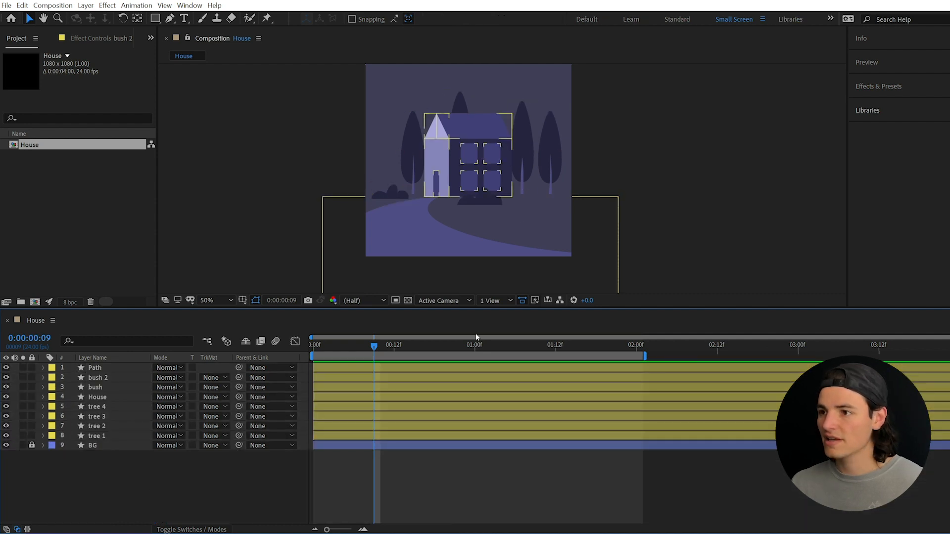
{"action": "key", "text": "space"}
{"action": "left_click_drag", "start_coordinate": [516, 203], "coordinate": [464, 223]}
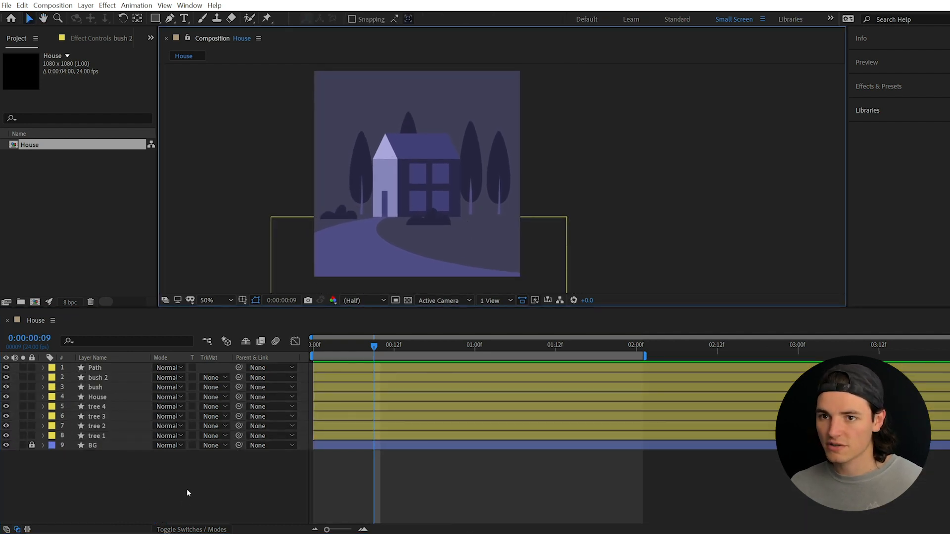
- Create a new 1080 x 1080 composition named Smoke at 24 fps with a duration of 0:00:04:00
{"action": "left_click", "coordinate": [187, 494]}
{"action": "left_click", "coordinate": [33, 303]}
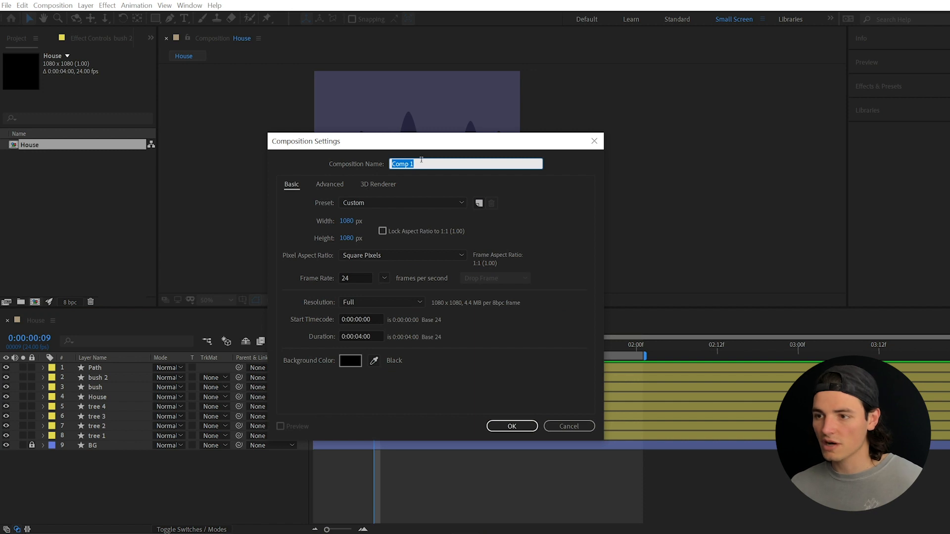
{"action": "type", "text": "Smoke"}
{"action": "key", "text": "Return"}
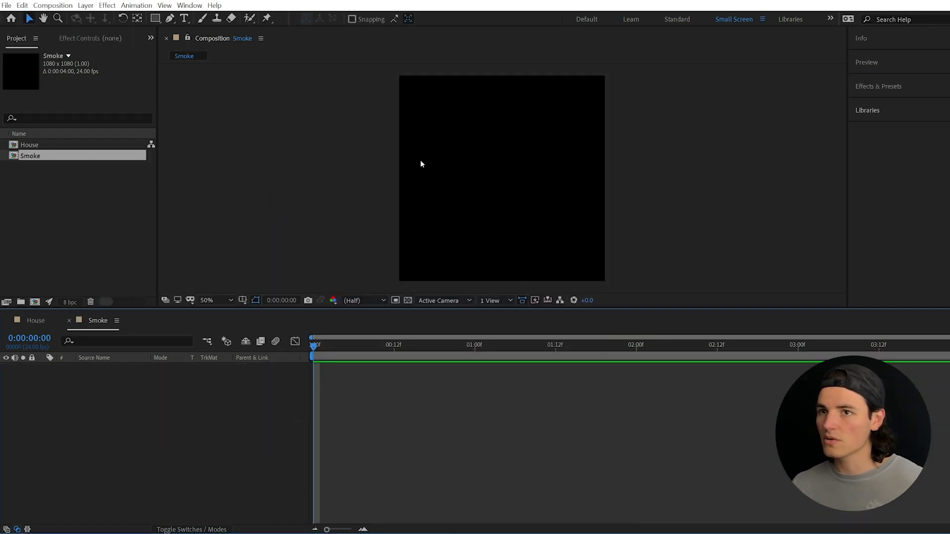
- Draw a tall four-point shape with the Pen tool, wide at the canvas top and tapering to a narrow base, then refine its corners
{"action": "left_click", "coordinate": [169, 18]}
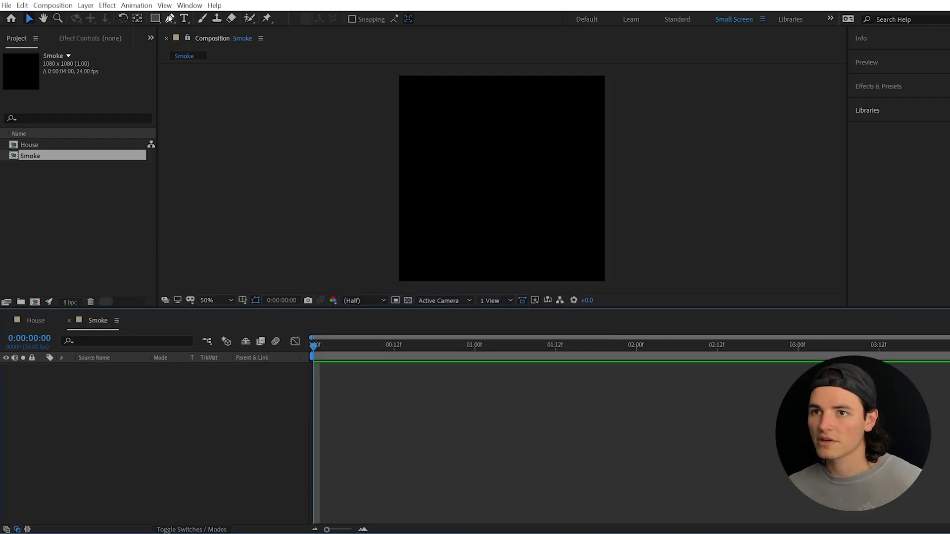
{"action": "left_click", "coordinate": [457, 82]}
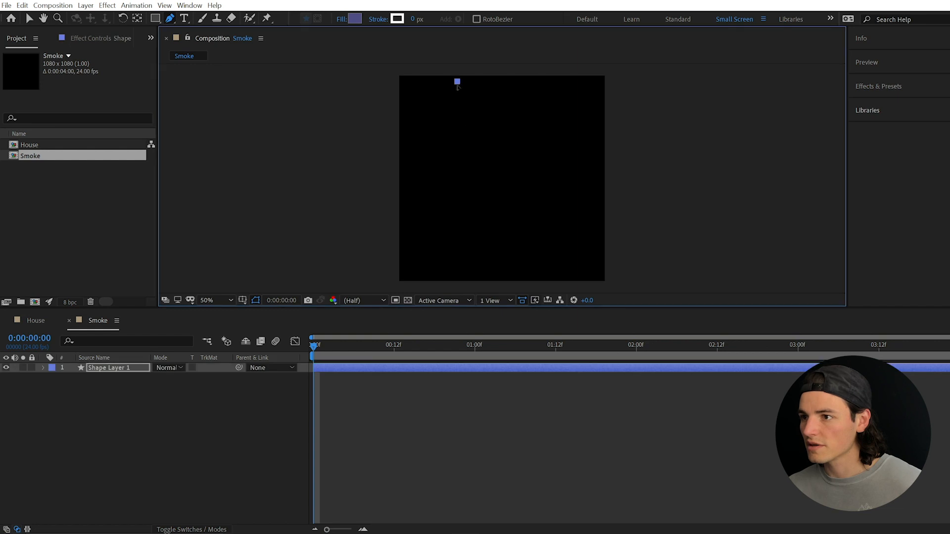
{"action": "left_click", "coordinate": [491, 283]}
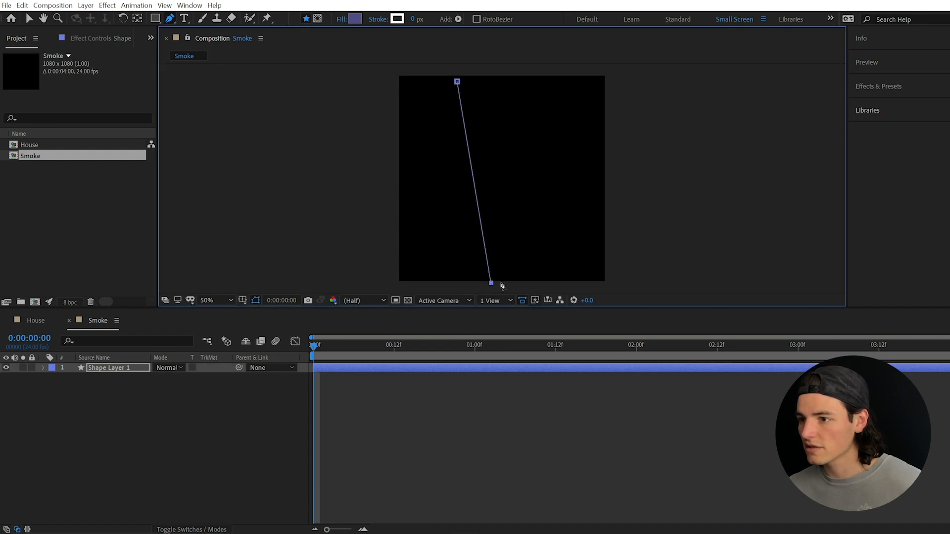
{"action": "left_click", "coordinate": [521, 80]}
{"action": "left_click", "coordinate": [458, 82]}
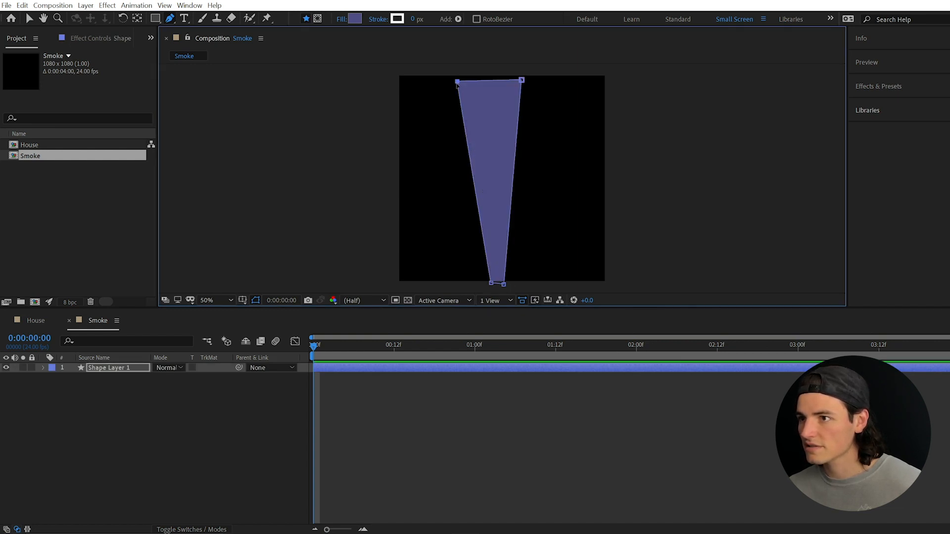
{"action": "left_click_drag", "start_coordinate": [457, 82], "coordinate": [457, 79]}
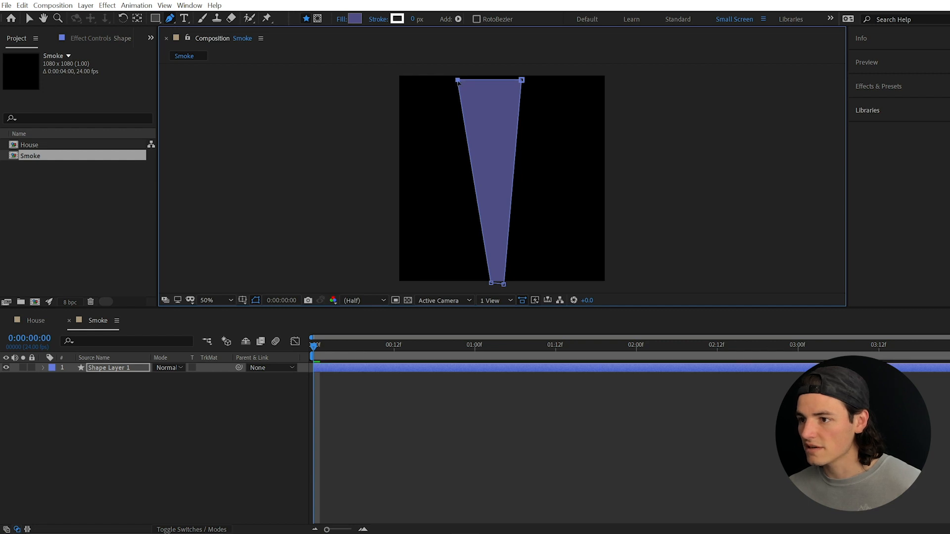
{"action": "left_click_drag", "start_coordinate": [504, 284], "coordinate": [501, 285]}
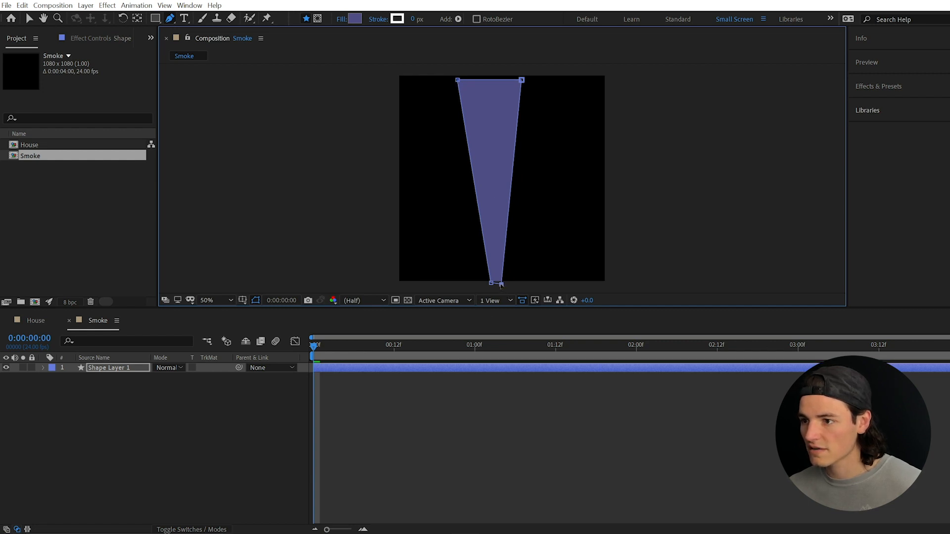
- Rename the tapered shape's layer to smoke
{"action": "left_click", "coordinate": [116, 369]}
{"action": "key", "text": "Return"}
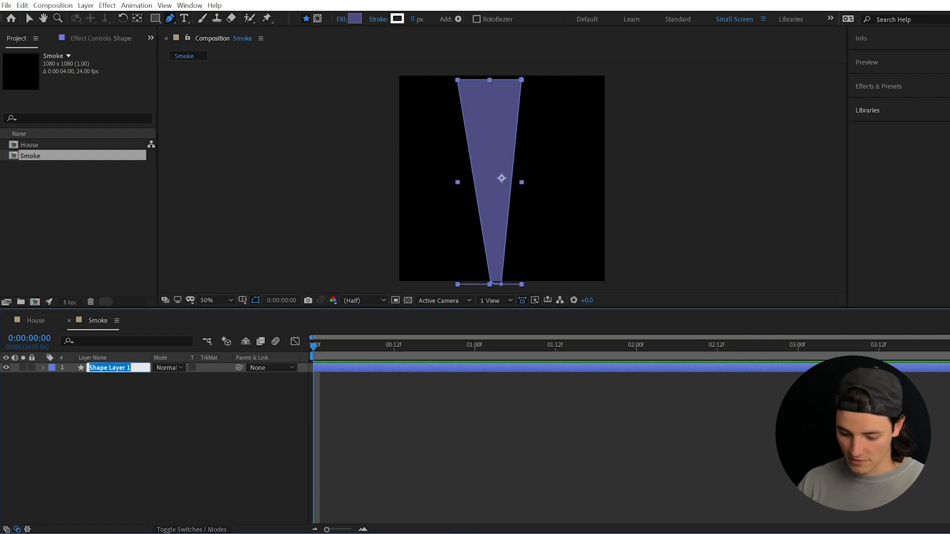
{"action": "type", "text": "smoke"}
{"action": "key", "text": "Return"}
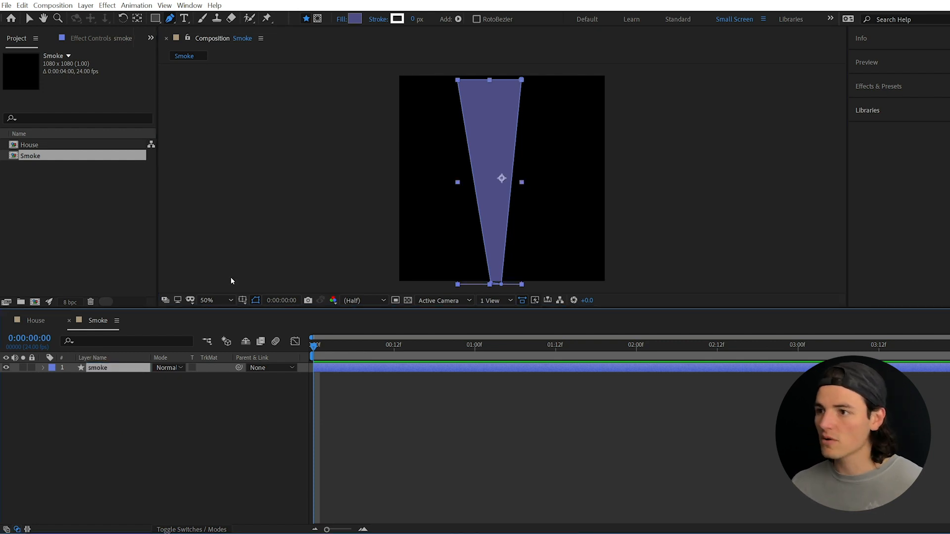
- Give the smoke shape a linear gradient fill that runs from its narrow base up to its wide top edge
{"action": "left_click", "coordinate": [340, 19]}
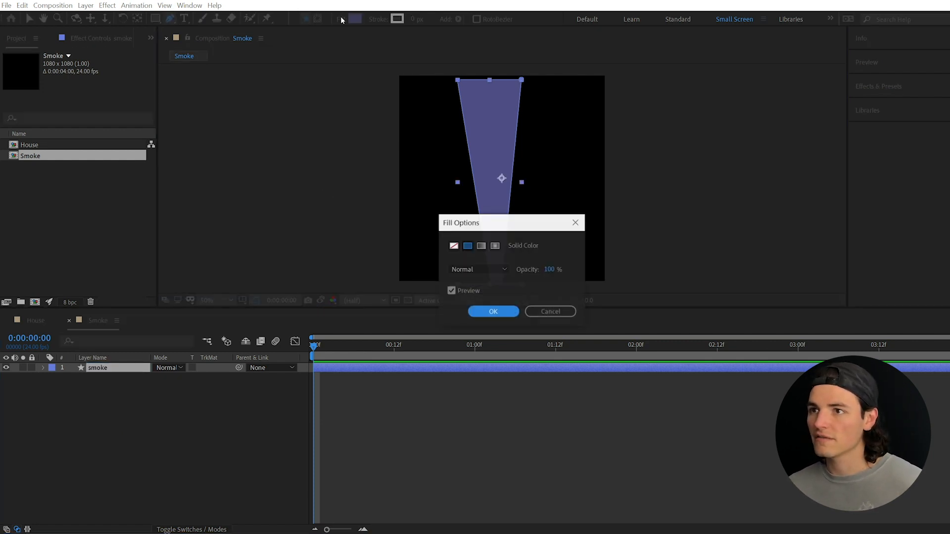
{"action": "left_click", "coordinate": [482, 246]}
{"action": "left_click", "coordinate": [499, 311]}
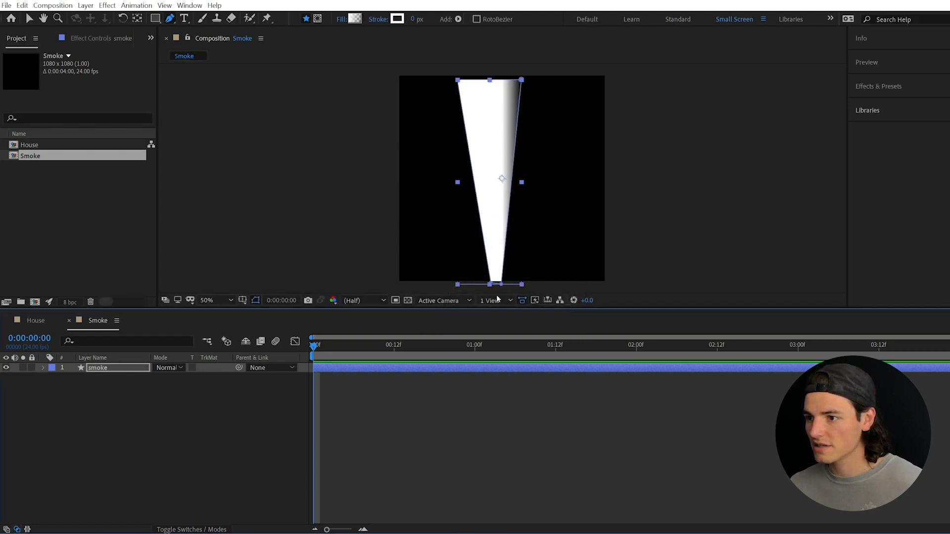
{"action": "key", "text": "v"}
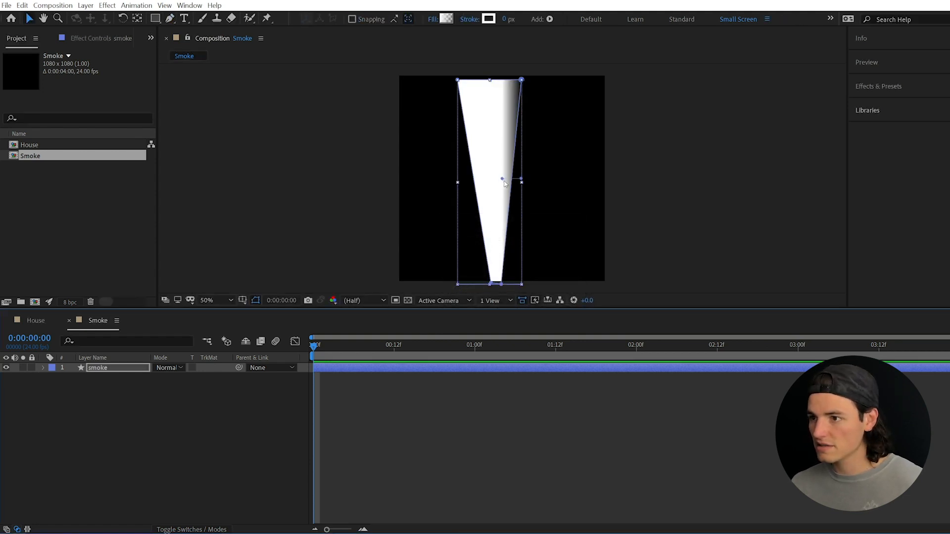
{"action": "left_click_drag", "start_coordinate": [505, 184], "coordinate": [497, 278]}
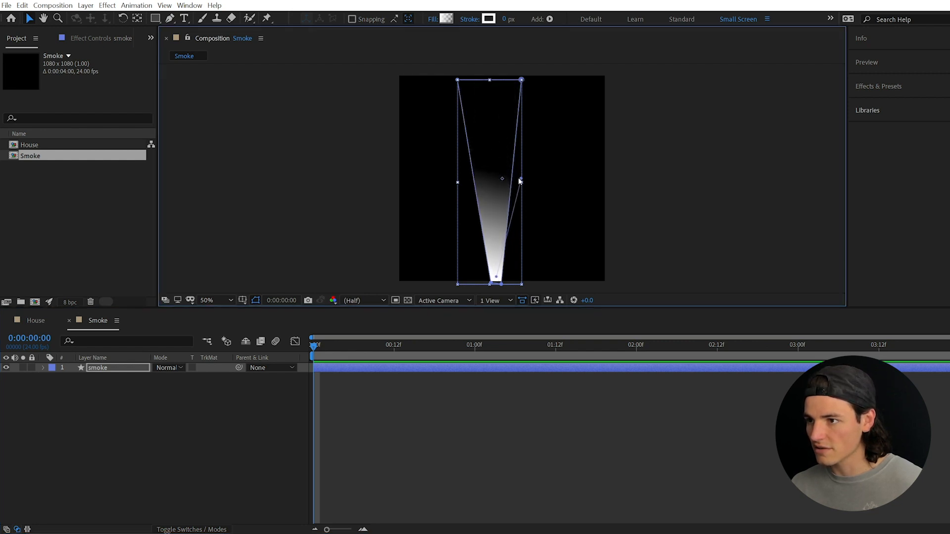
{"action": "left_click_drag", "start_coordinate": [521, 181], "coordinate": [493, 88]}
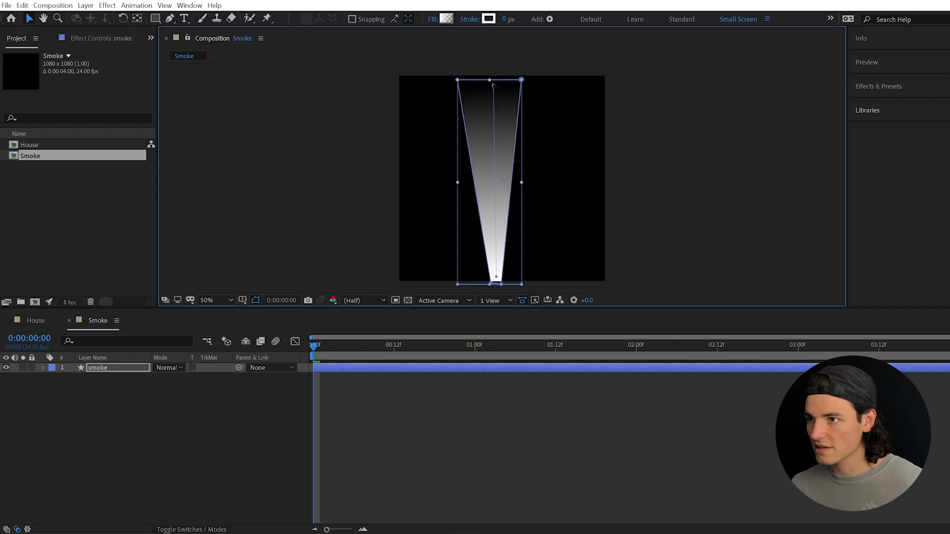
- Check the colour and opacity stops at both ends of the smoke shape's linear gradient
{"action": "left_click", "coordinate": [446, 19]}
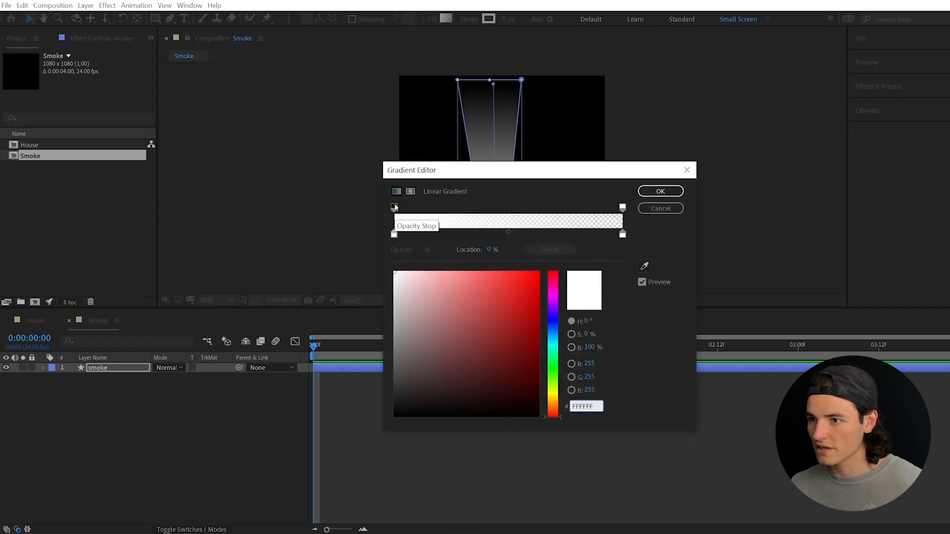
{"action": "left_click", "coordinate": [623, 207]}
{"action": "left_click_drag", "start_coordinate": [480, 169], "coordinate": [417, 178]}
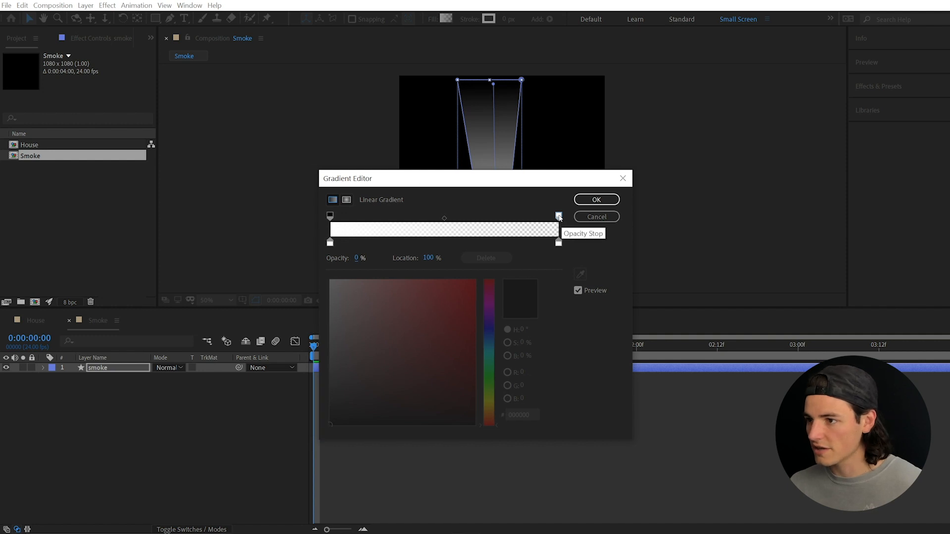
{"action": "left_click", "coordinate": [330, 242]}
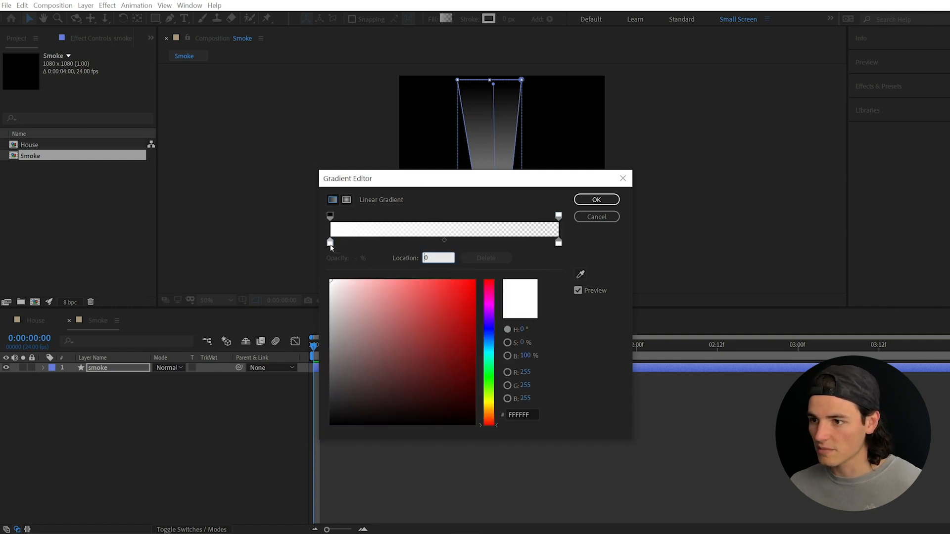
{"action": "left_click", "coordinate": [558, 242]}
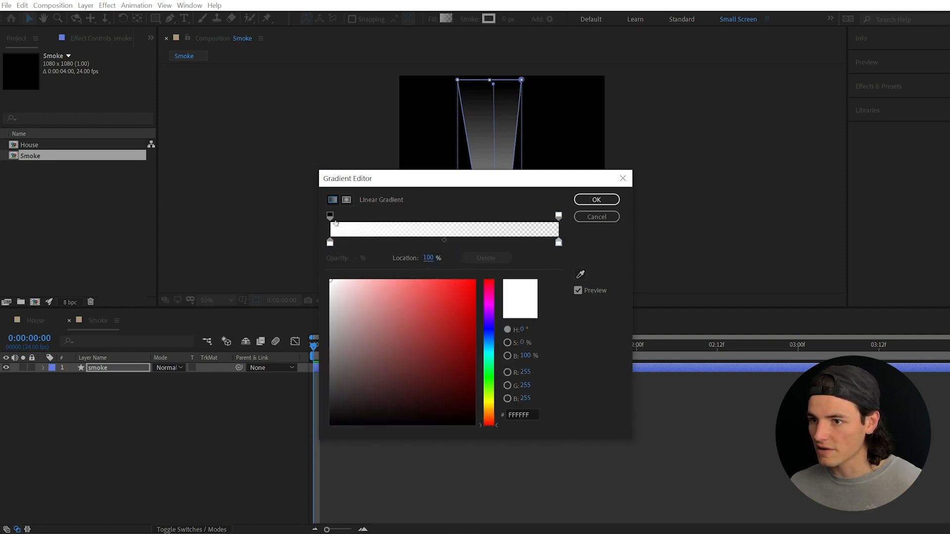
{"action": "left_click", "coordinate": [330, 217]}
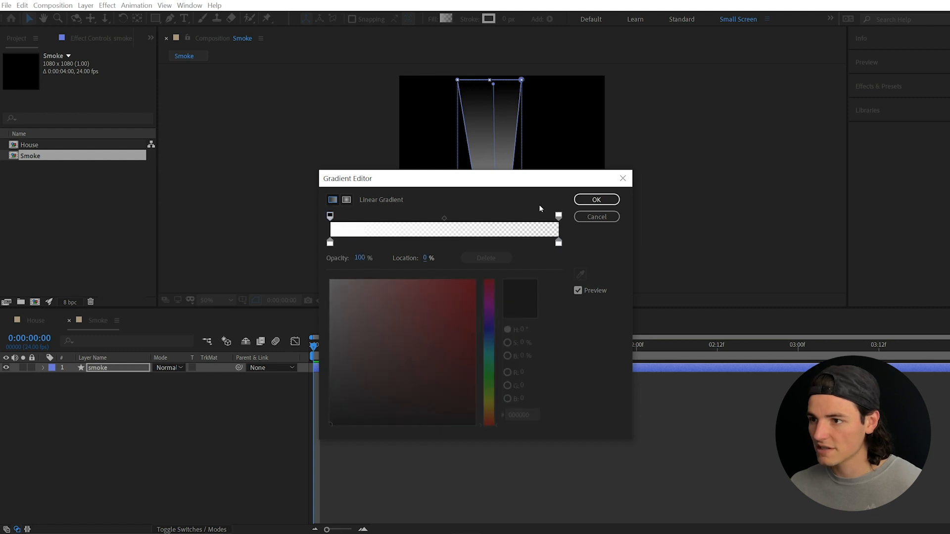
{"action": "left_click", "coordinate": [559, 216]}
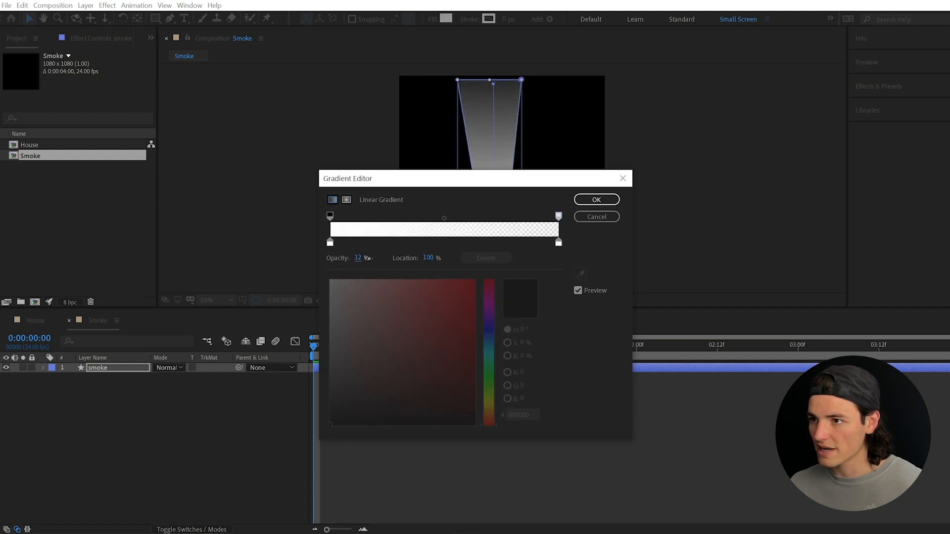
{"action": "left_click", "coordinate": [596, 200]}
{"action": "left_click", "coordinate": [506, 275]}
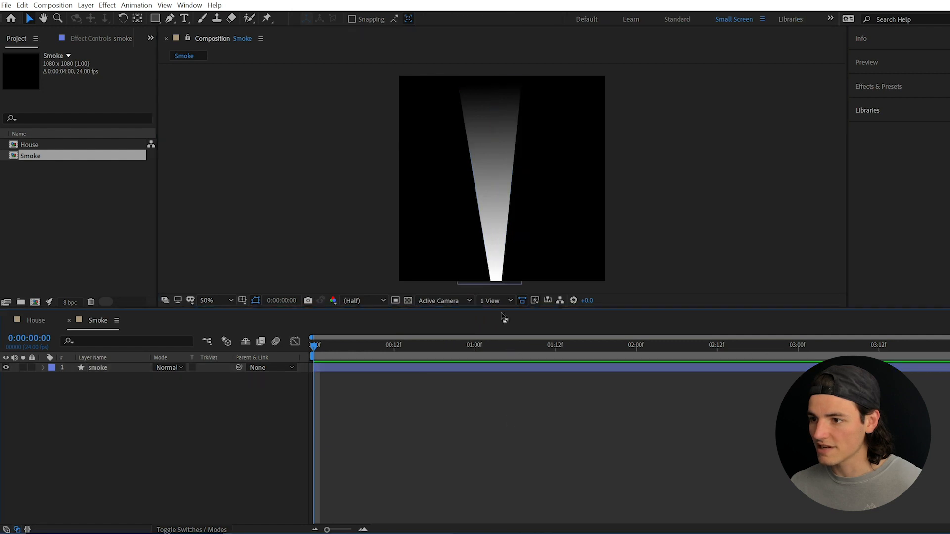
- Inspect the smoke's fade against the transparency grid, and restore the black background view
{"action": "left_click", "coordinate": [409, 301]}
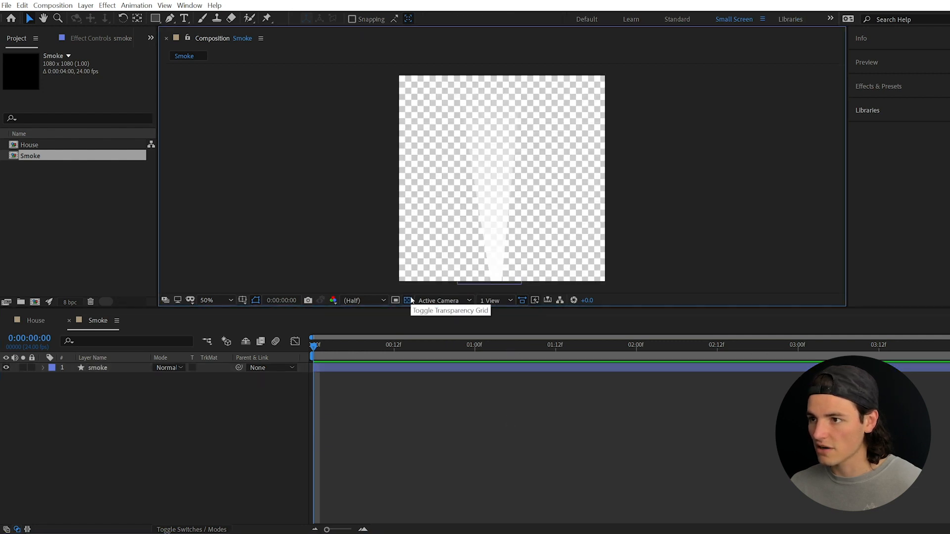
{"action": "left_click", "coordinate": [501, 204]}
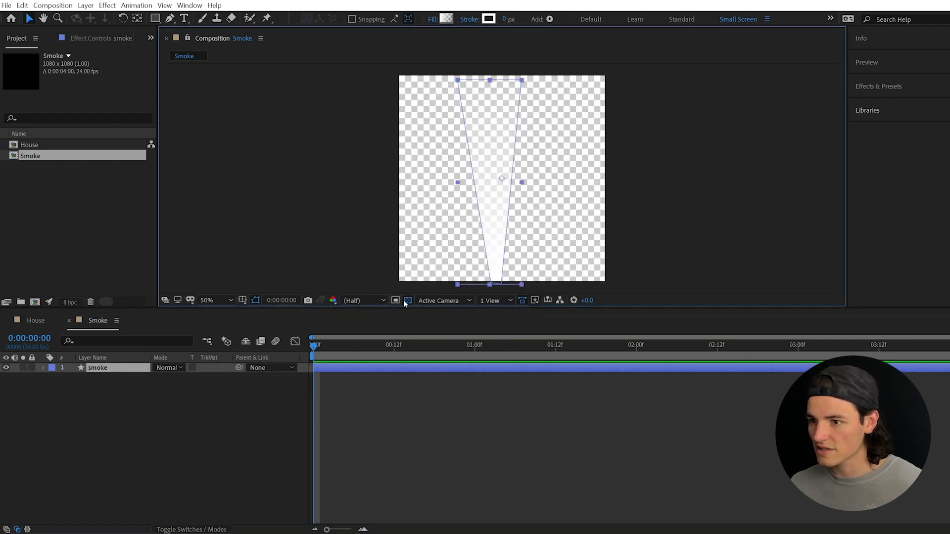
{"action": "left_click", "coordinate": [408, 301]}
{"action": "left_click", "coordinate": [451, 435]}
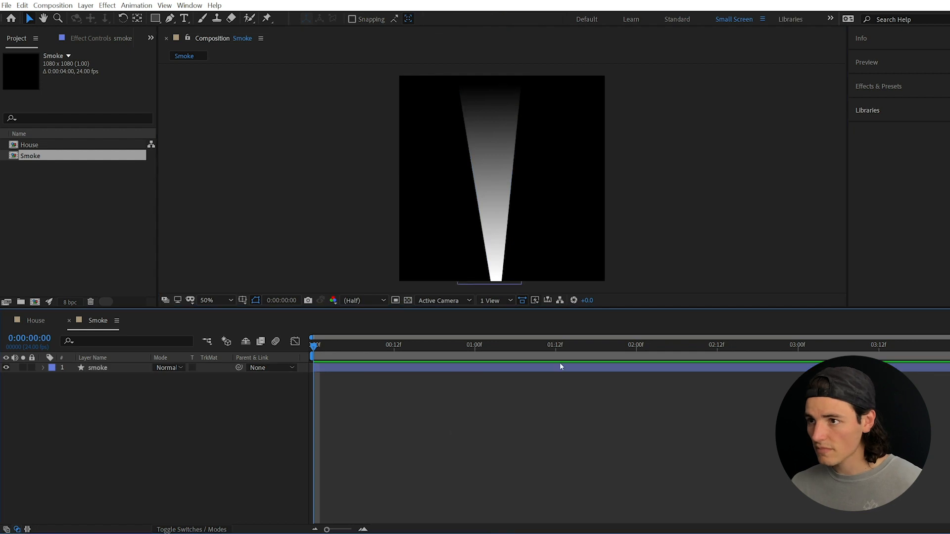
- Apply the Wave Warp distortion effect to the smoke layer
{"action": "left_click", "coordinate": [89, 369]}
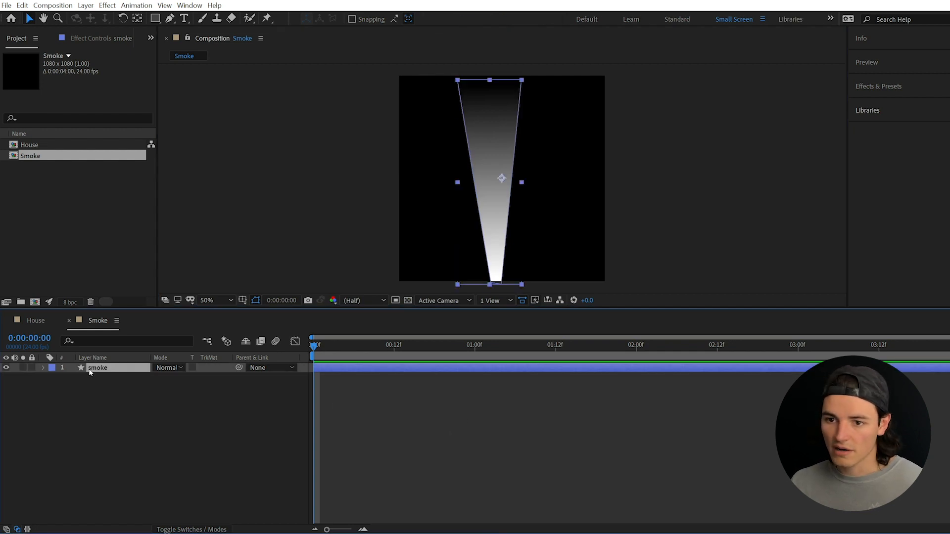
{"action": "left_click", "coordinate": [100, 36]}
{"action": "right_click", "coordinate": [85, 121]}
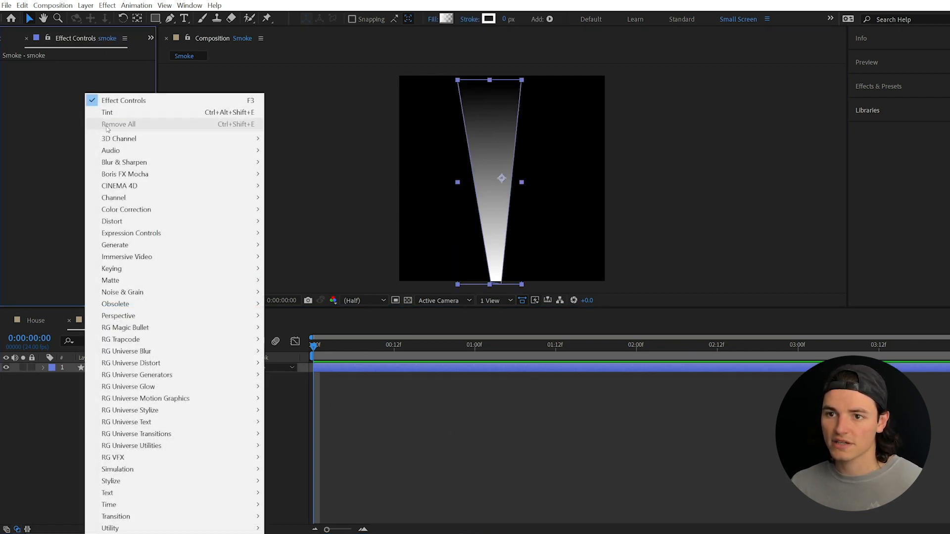
{"action": "mouse_move", "coordinate": [141, 221]}
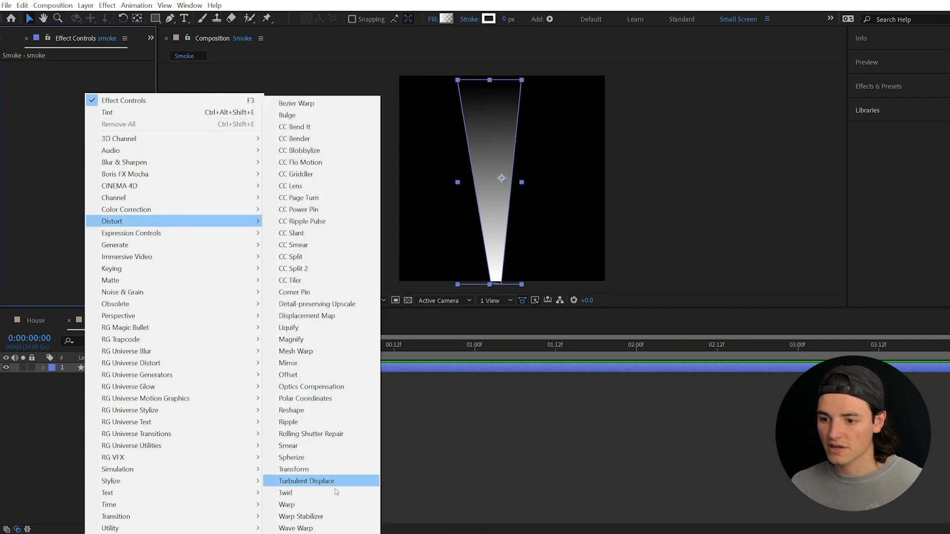
{"action": "left_click", "coordinate": [329, 529]}
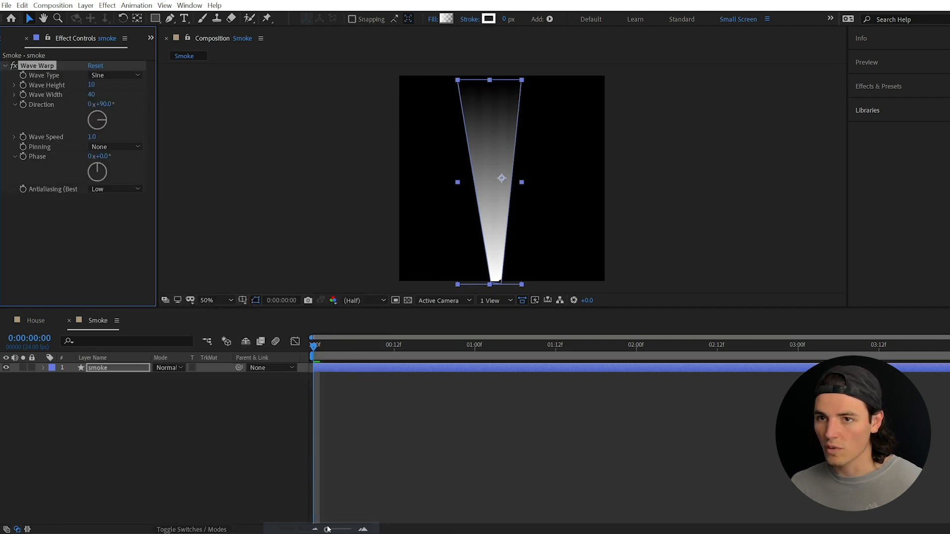
- Set the Wave Warp direction to 0° and its pinning to Bottom Edge, and preview the motion
{"action": "left_click", "coordinate": [107, 104]}
{"action": "type", "text": "0"}
{"action": "key", "text": "Return"}
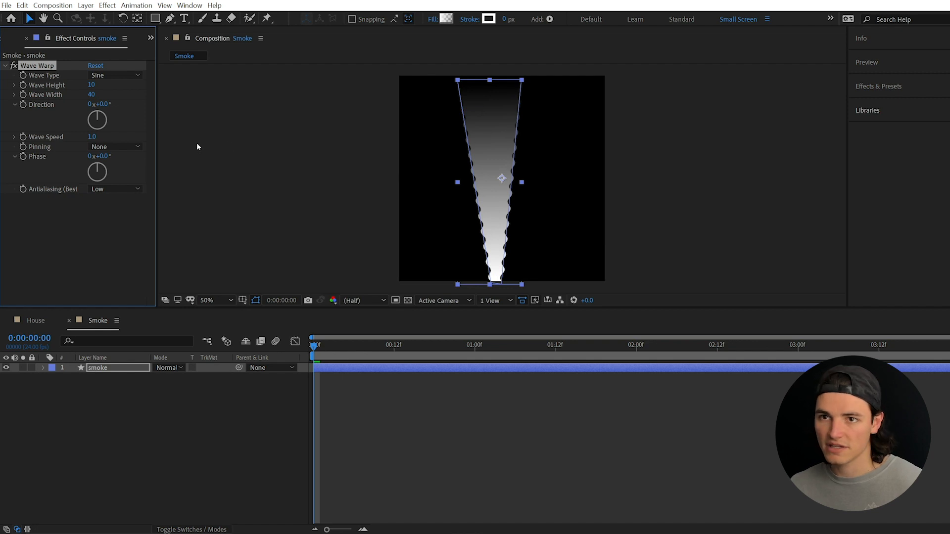
{"action": "left_click", "coordinate": [104, 146]}
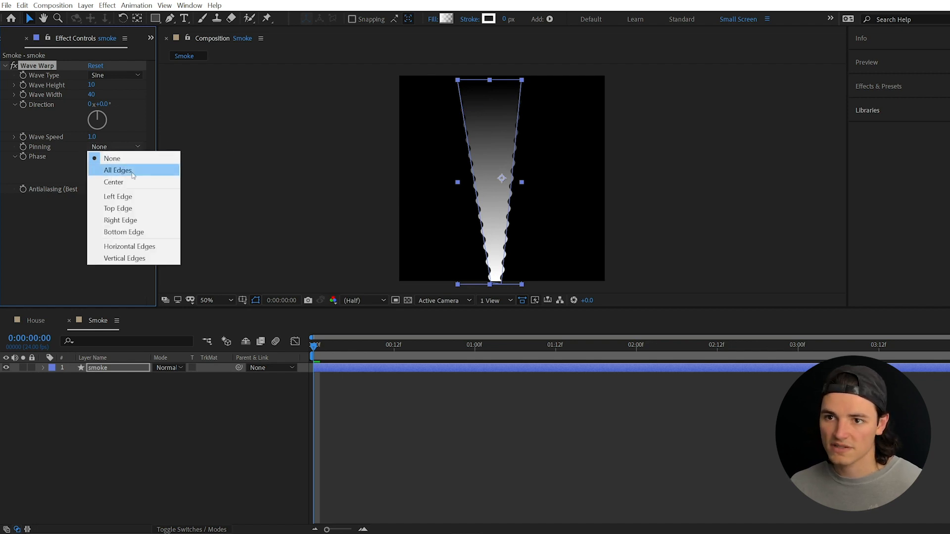
{"action": "left_click", "coordinate": [128, 231]}
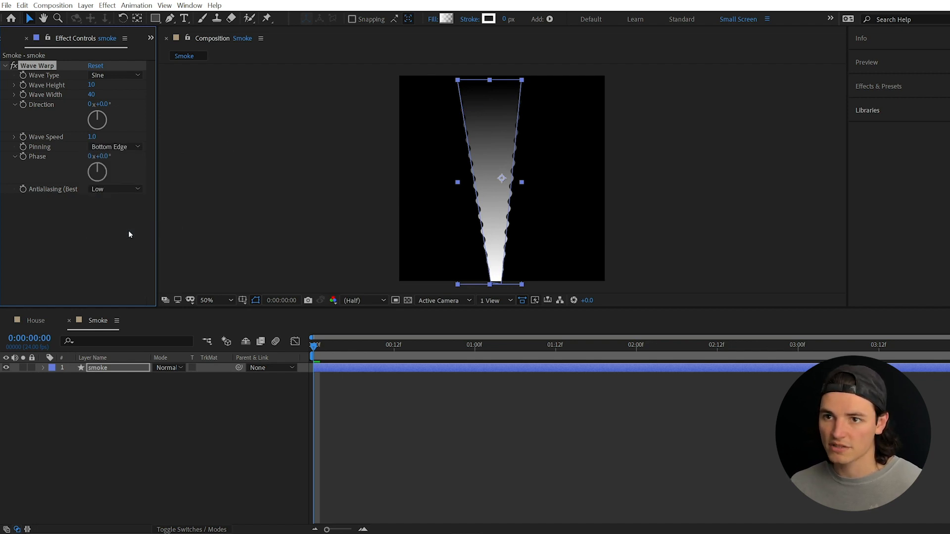
{"action": "key", "text": "space"}
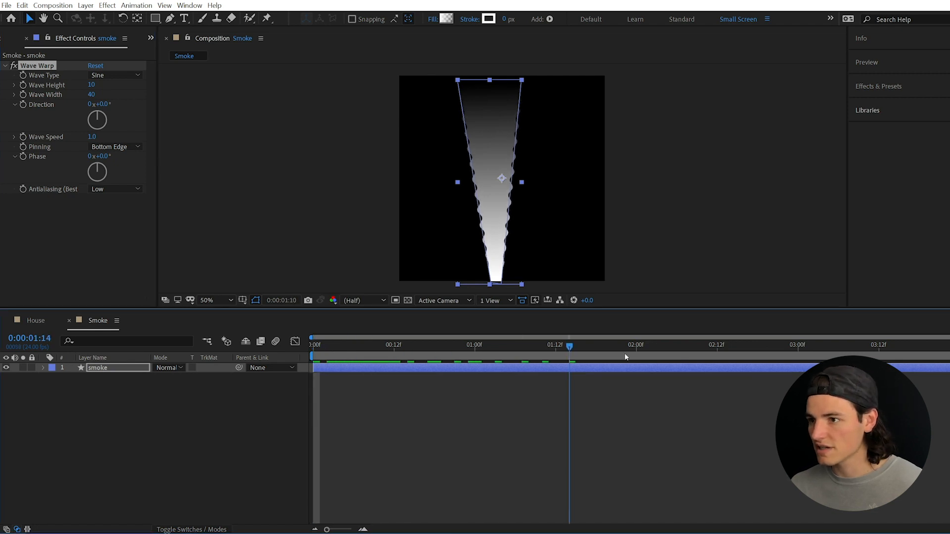
{"action": "key", "text": "space"}
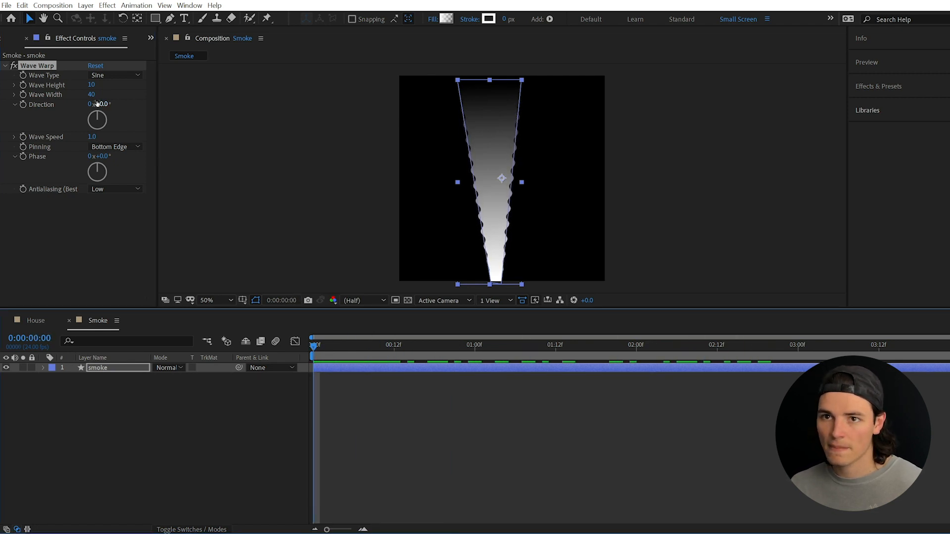
- Enlarge the smoke's waves to a wave height of 54 and a wave width of 272, and preview the motion
{"action": "left_click_drag", "start_coordinate": [89, 85], "coordinate": [851, 105]}
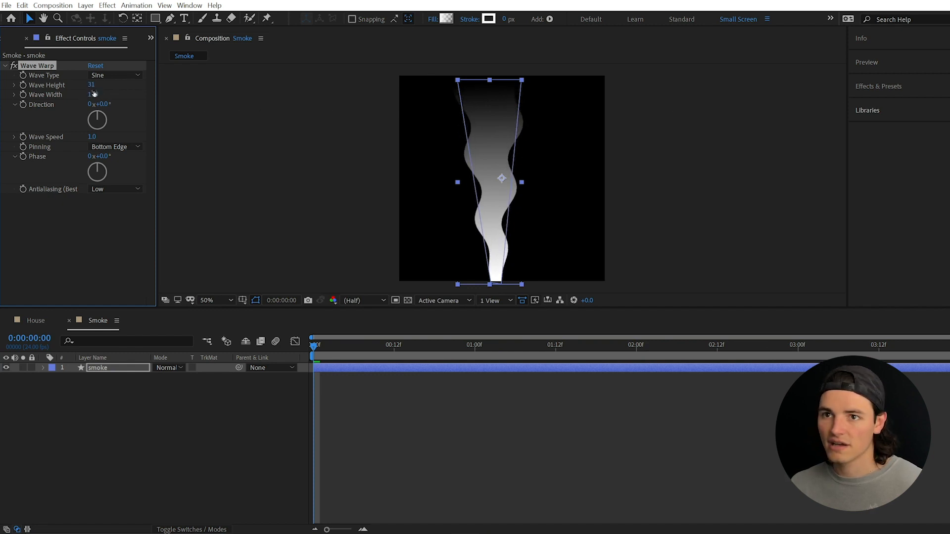
{"action": "left_click_drag", "start_coordinate": [94, 95], "coordinate": [218, 88]}
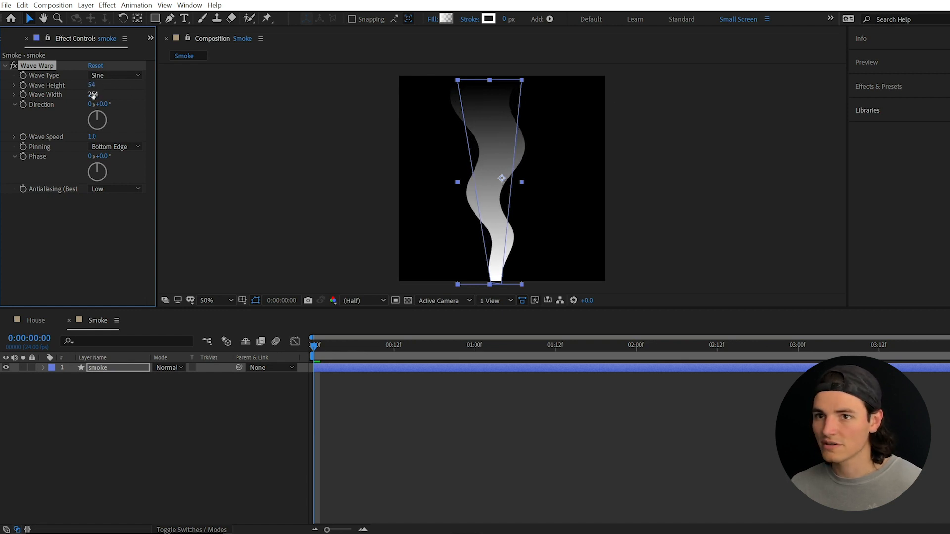
{"action": "left_click_drag", "start_coordinate": [93, 94], "coordinate": [203, 105]}
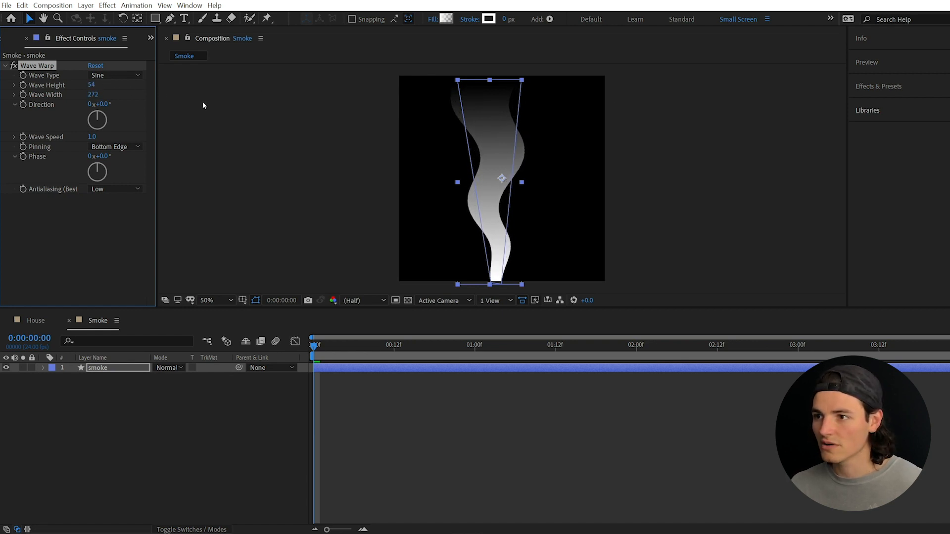
{"action": "key", "text": "space"}
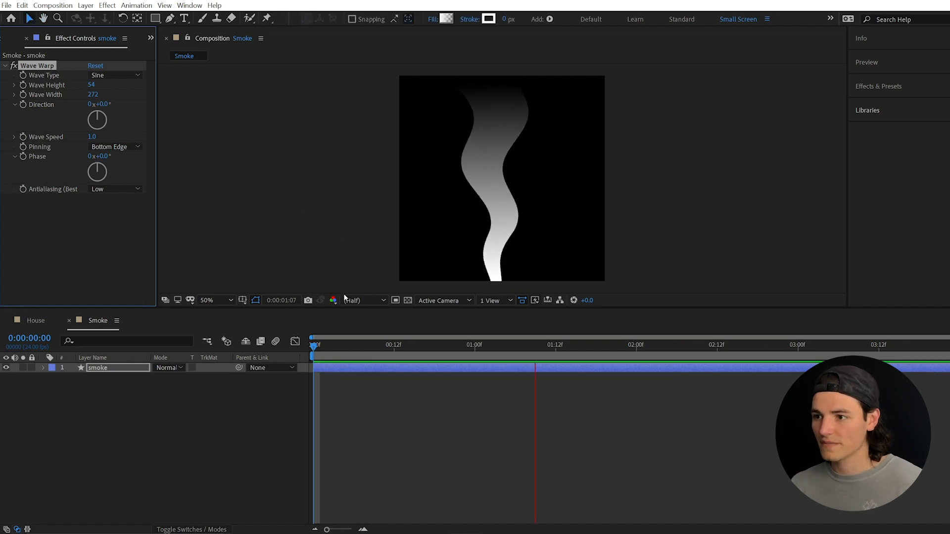
{"action": "key", "text": "space"}
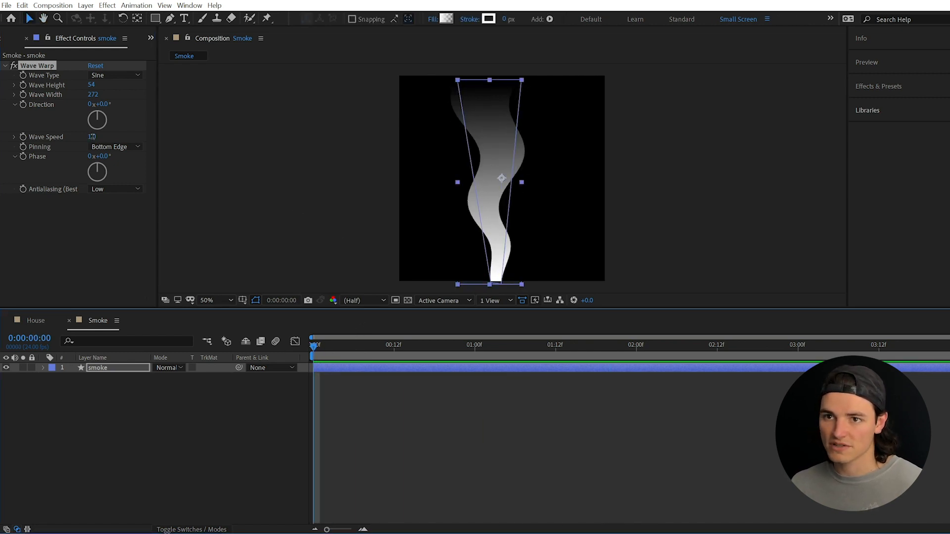
- Slow the smoke's Wave Warp to a wave speed of 0.5
{"action": "left_click", "coordinate": [92, 137]}
{"action": "type", "text": "0.5"}
{"action": "key", "text": "Return"}
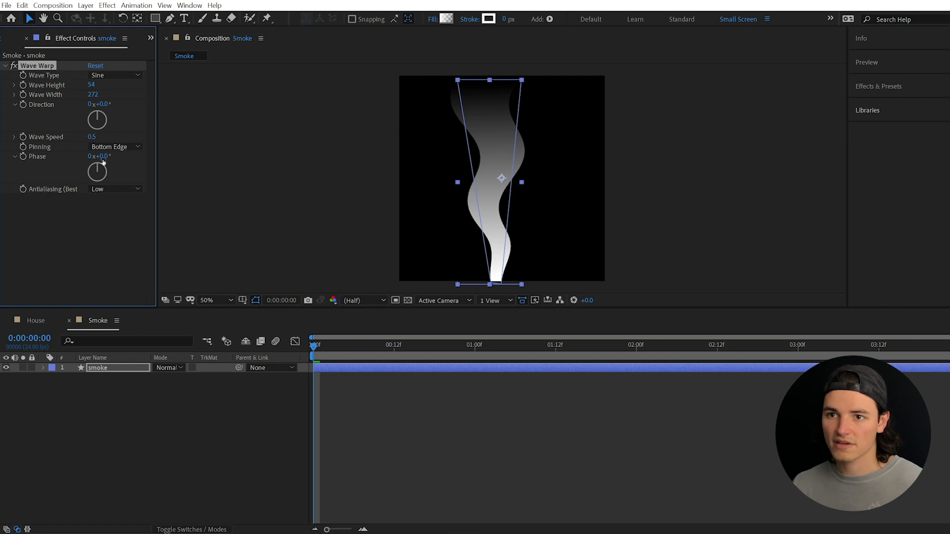
- Compare Low and Medium antialiasing on the smoke's edges up close at 200%, and leave the Wave Warp on Medium
{"action": "left_click", "coordinate": [118, 188]}
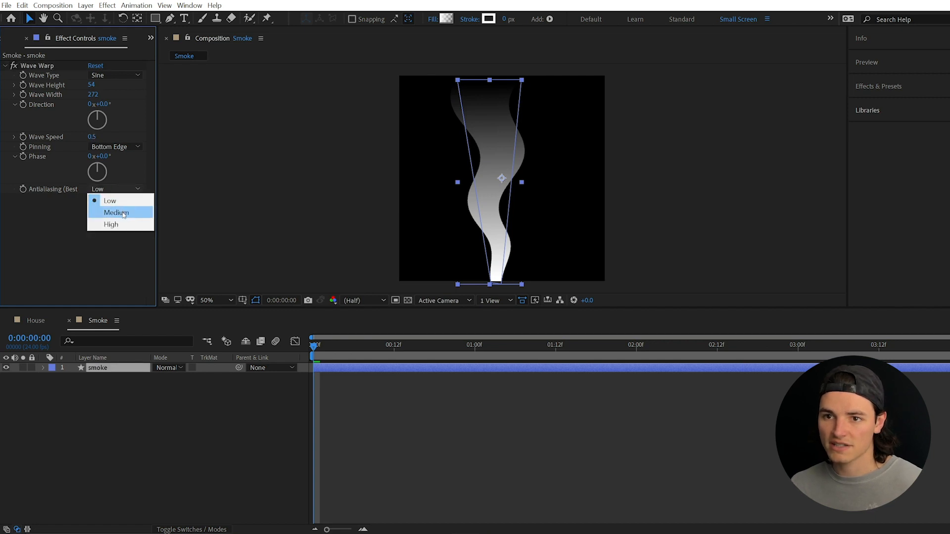
{"action": "left_click", "coordinate": [122, 213]}
{"action": "key", "text": "period"}
{"action": "key", "text": "period"}
{"action": "key", "text": "period"}
{"action": "key", "text": "period"}
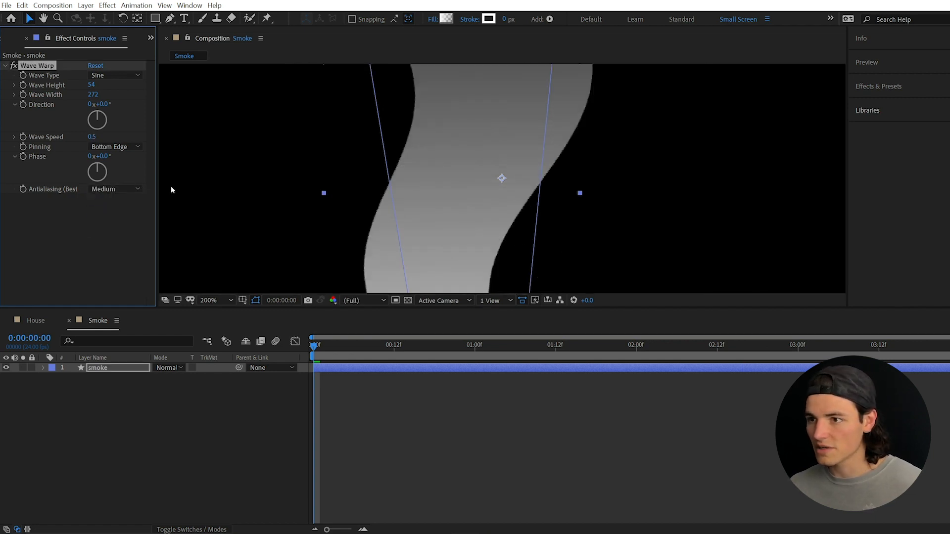
{"action": "left_click", "coordinate": [109, 188]}
{"action": "left_click", "coordinate": [105, 202]}
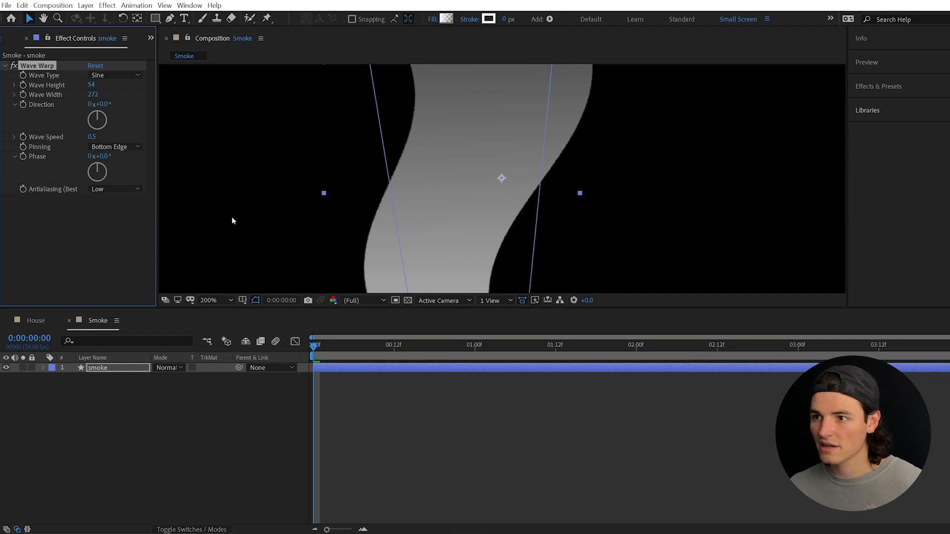
{"action": "left_click", "coordinate": [123, 189]}
{"action": "left_click", "coordinate": [109, 210]}
{"action": "left_click", "coordinate": [186, 403]}
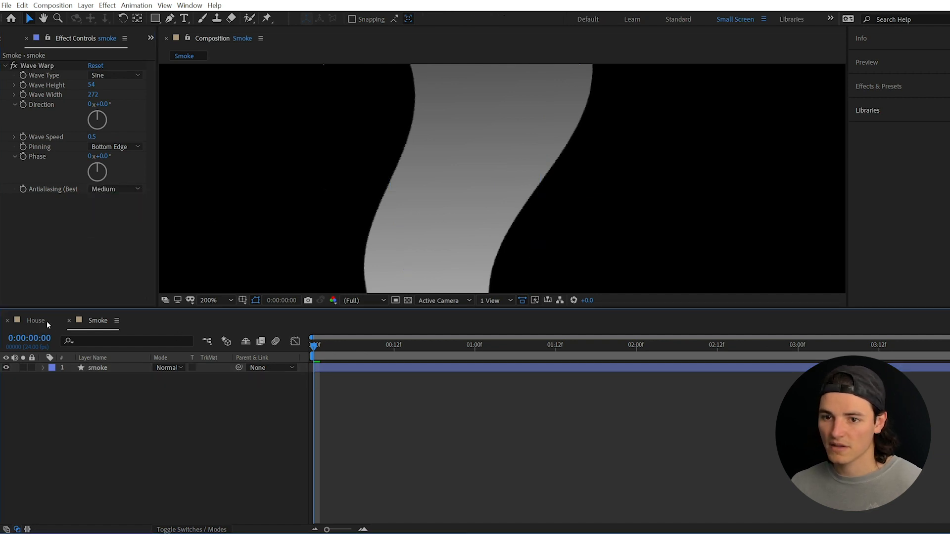
- Add the Smoke composition to the House composition, directly beneath the House layer, and move it up behind the roof
{"action": "left_click", "coordinate": [44, 321]}
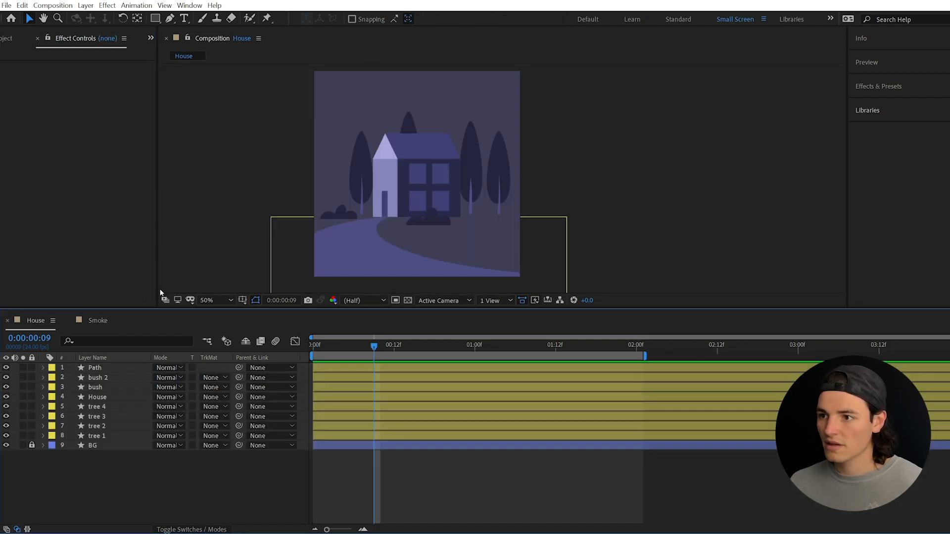
{"action": "left_click", "coordinate": [7, 37]}
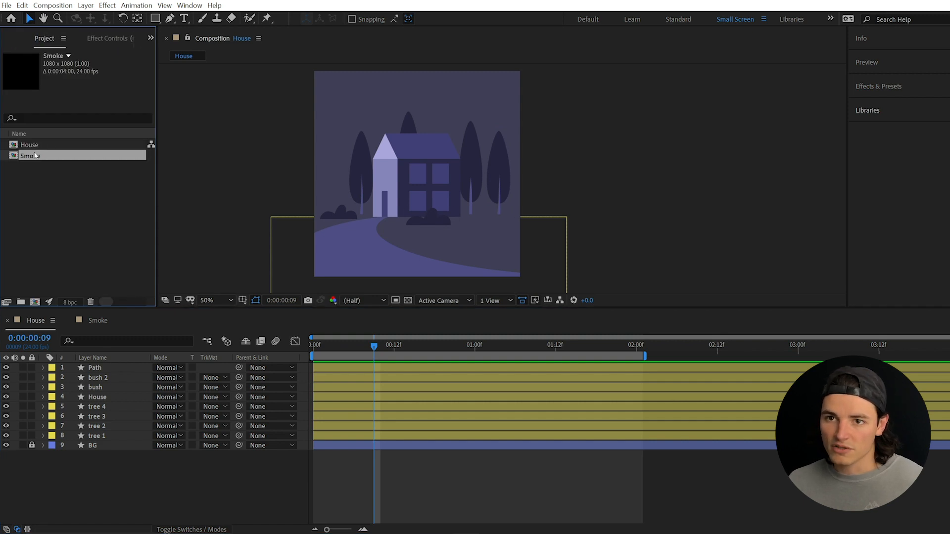
{"action": "left_click_drag", "start_coordinate": [36, 155], "coordinate": [109, 406]}
{"action": "left_click_drag", "start_coordinate": [427, 242], "coordinate": [455, 161]}
- Scale the Smoke layer down to 37% and reposition it so its narrow base sits behind the far end of the roof
{"action": "key", "text": "s"}
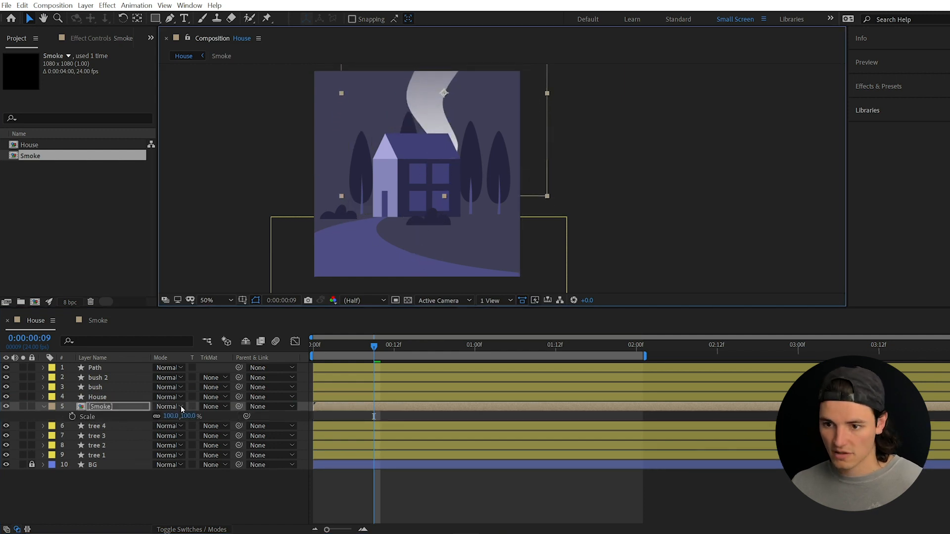
{"action": "left_click_drag", "start_coordinate": [185, 417], "coordinate": [154, 416]}
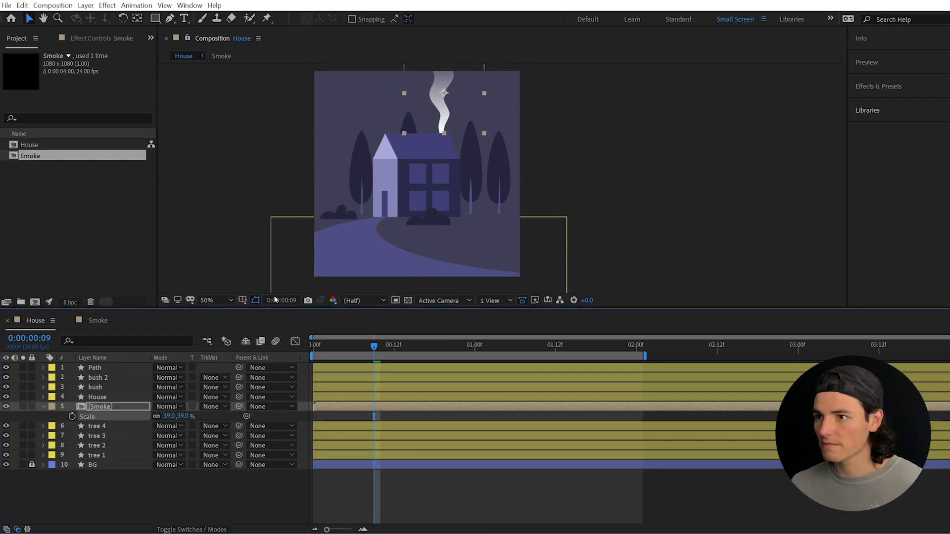
{"action": "left_click_drag", "start_coordinate": [436, 104], "coordinate": [452, 132]}
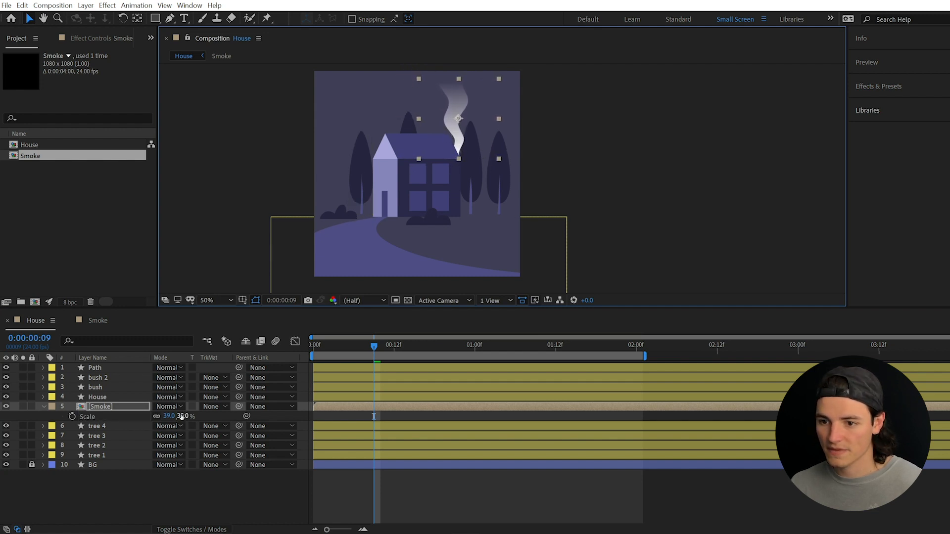
{"action": "mouse_move", "coordinate": [169, 416]}
{"action": "left_mouse_down"}
{"action": "mouse_move", "coordinate": [174, 430]}
{"action": "mouse_move", "coordinate": [179, 416]}
{"action": "left_mouse_up"}
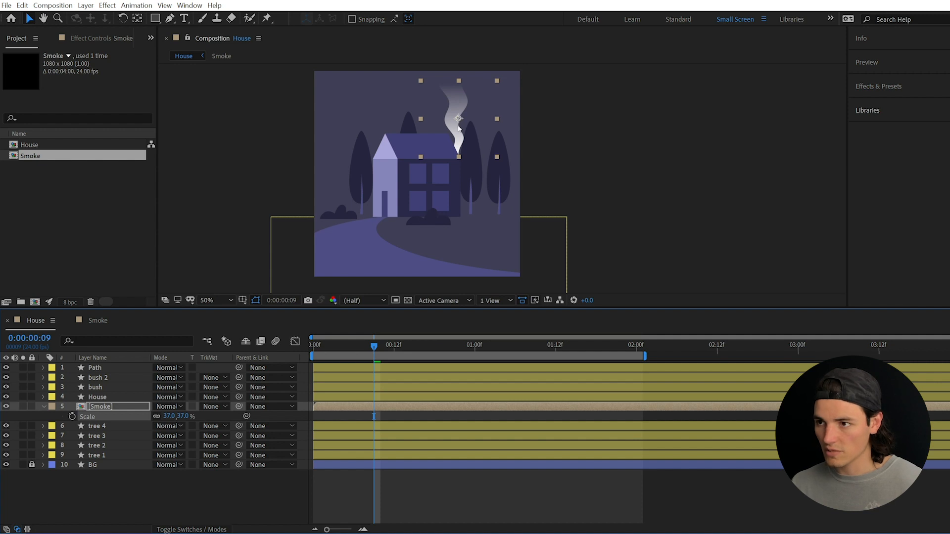
- Separate the Smoke layer's position dimensions, nudge it to 756, 248 on the first frame, and keyframe its X Position there
{"action": "key", "text": "p"}
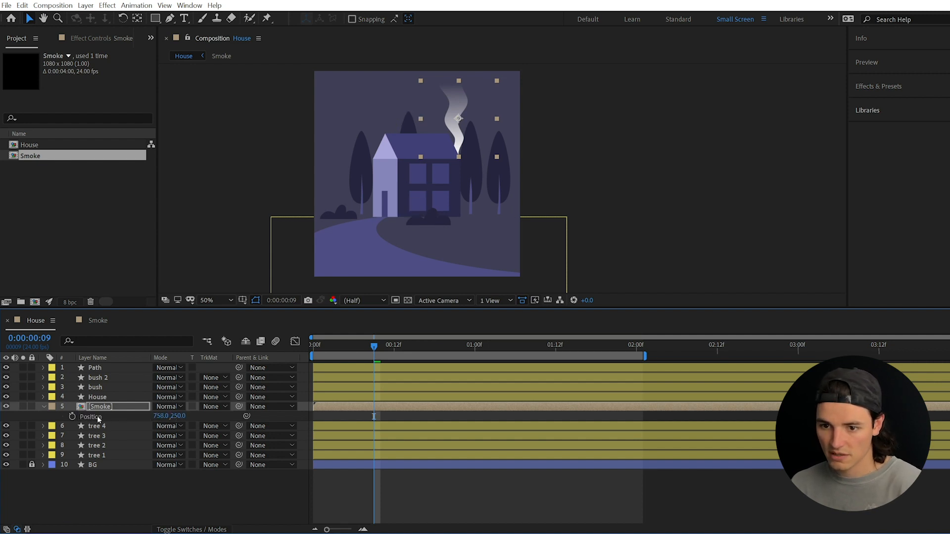
{"action": "right_click", "coordinate": [97, 418]}
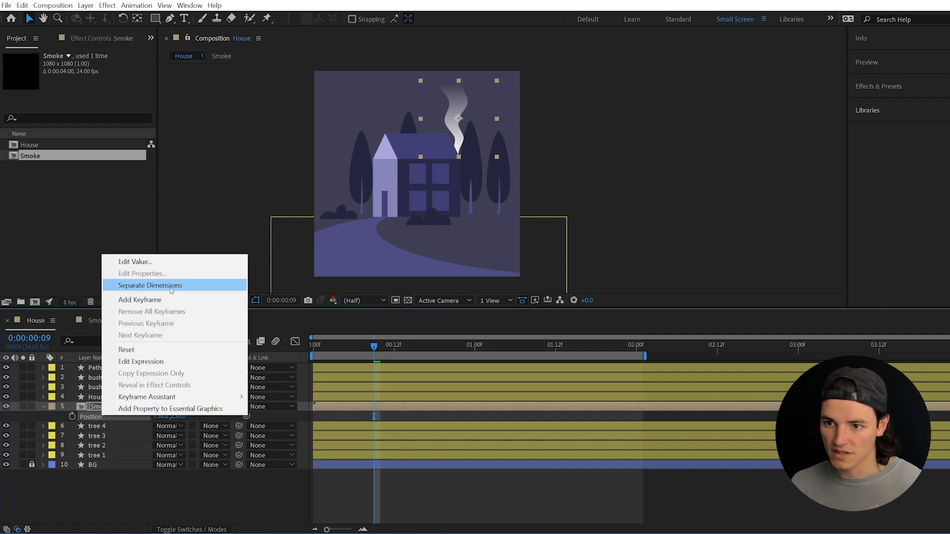
{"action": "left_click", "coordinate": [171, 285]}
{"action": "key", "text": "Home"}
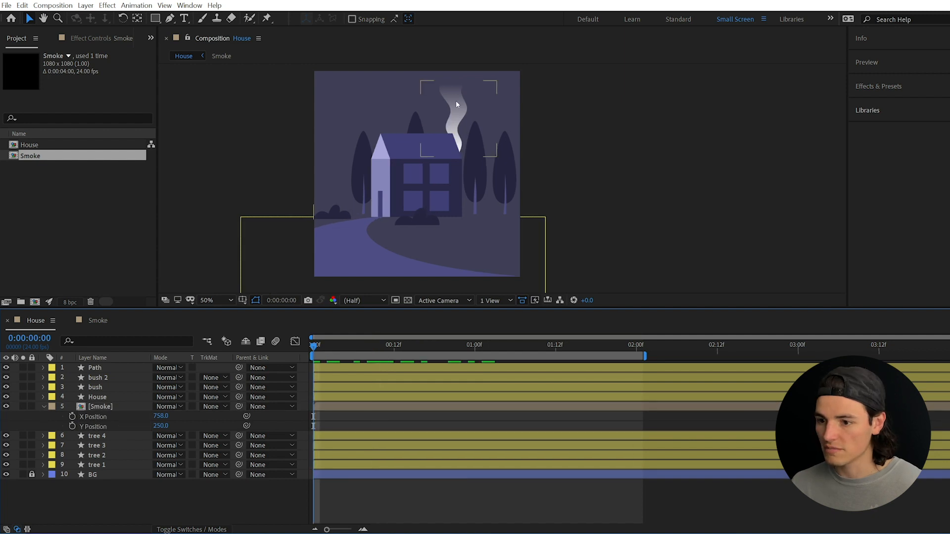
{"action": "left_click_drag", "start_coordinate": [457, 112], "coordinate": [455, 114]}
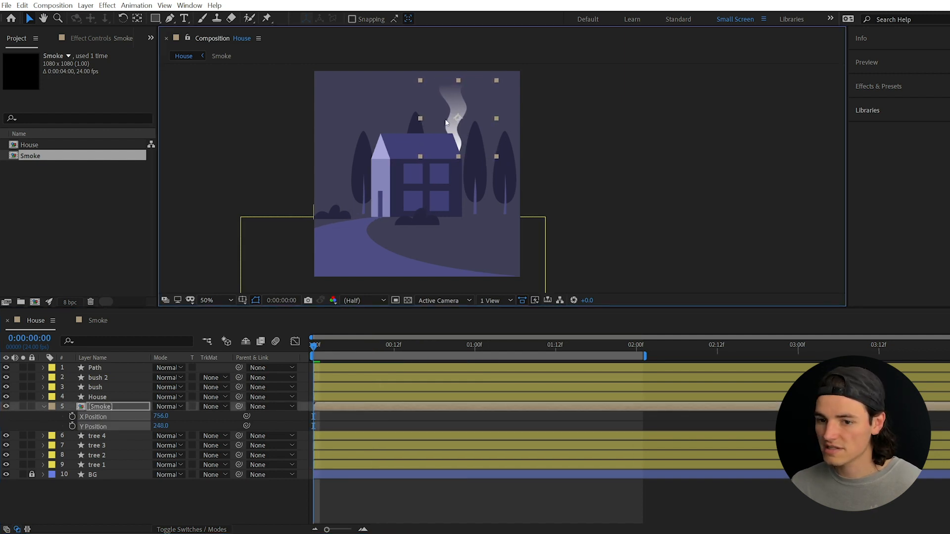
{"action": "left_click", "coordinate": [70, 419]}
{"action": "left_click", "coordinate": [72, 418]}
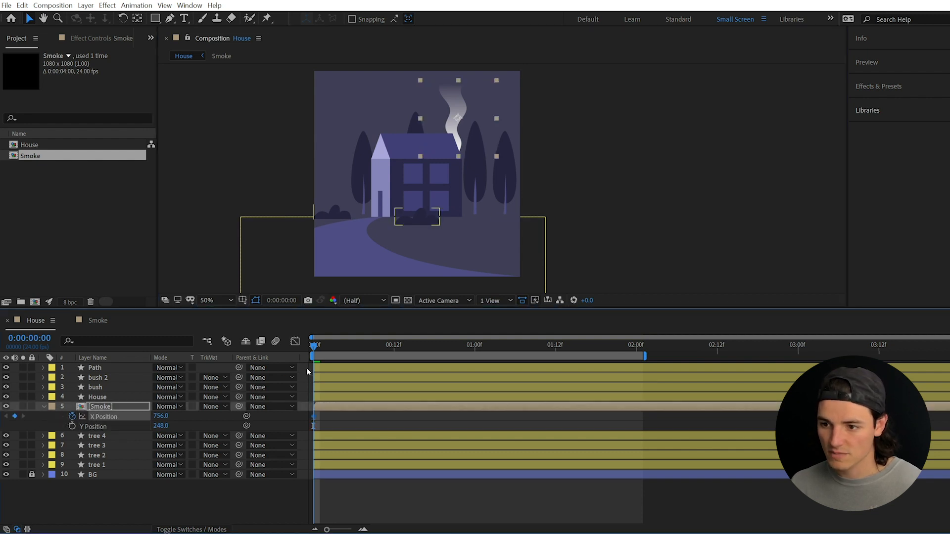
- At 2 seconds, shift the smoke sideways to X Position 696 to follow the turning roof, and play the animation from the start
{"action": "left_click_drag", "start_coordinate": [329, 345], "coordinate": [637, 362]}
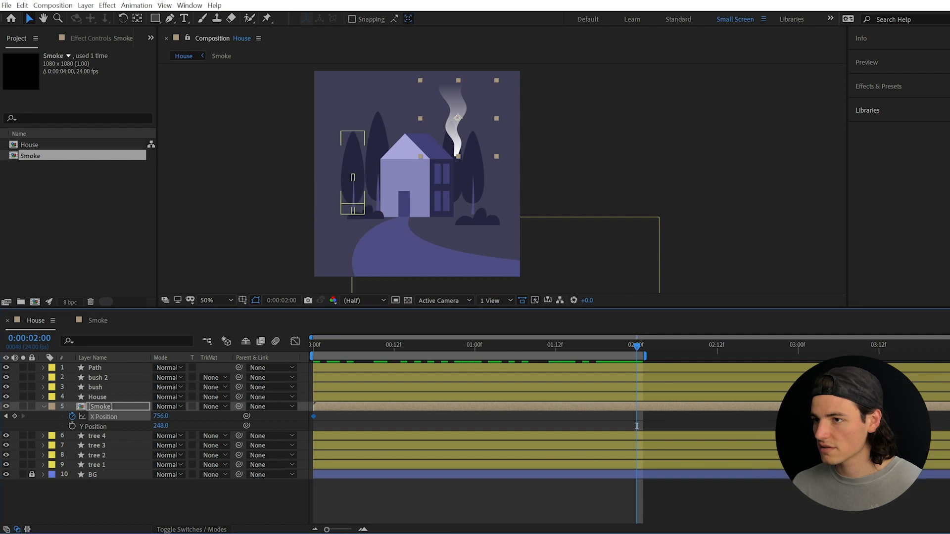
{"action": "left_click_drag", "start_coordinate": [462, 142], "coordinate": [446, 141]}
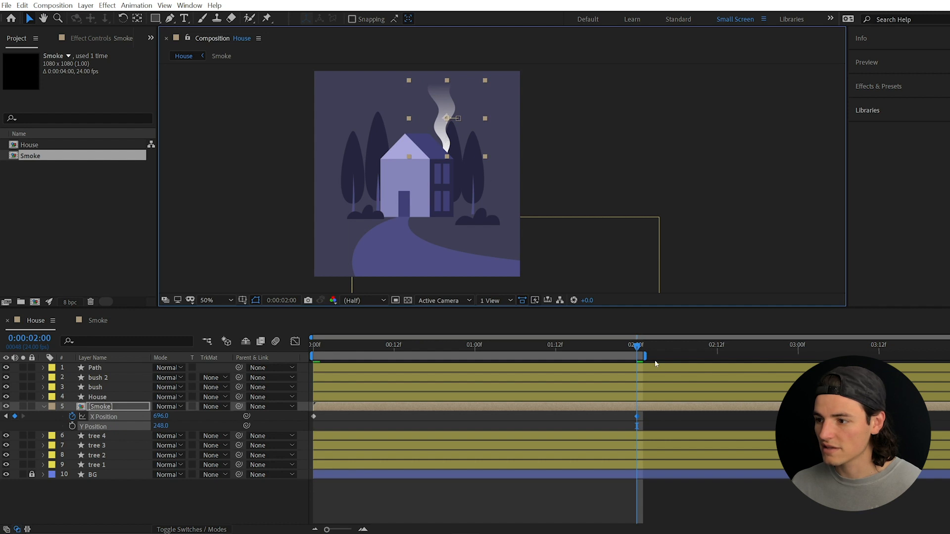
{"action": "left_click_drag", "start_coordinate": [632, 348], "coordinate": [266, 371]}
{"action": "key", "text": "space"}
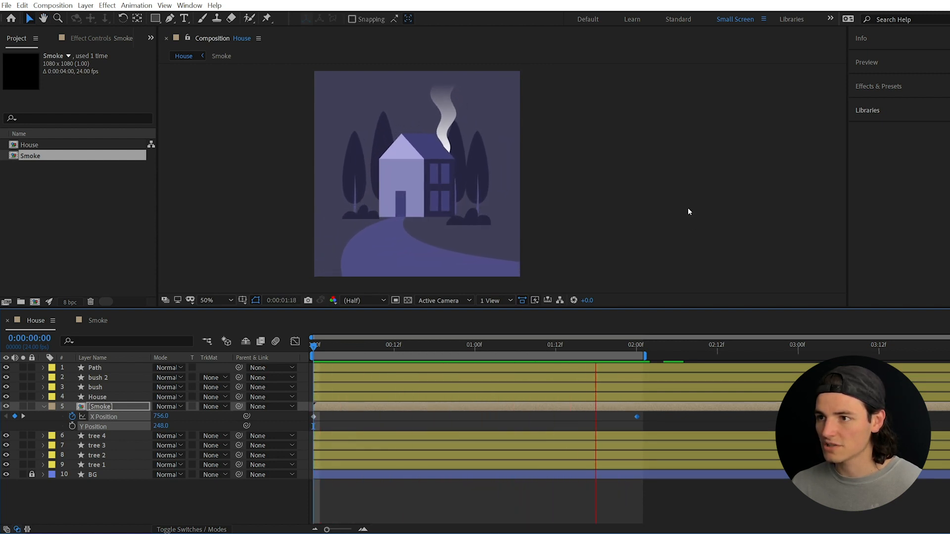
{"action": "key", "text": "space"}
- Add a Fill effect to the Smoke layer, sample its color from the house's light front wall, and preview the result
{"action": "left_click", "coordinate": [107, 407]}
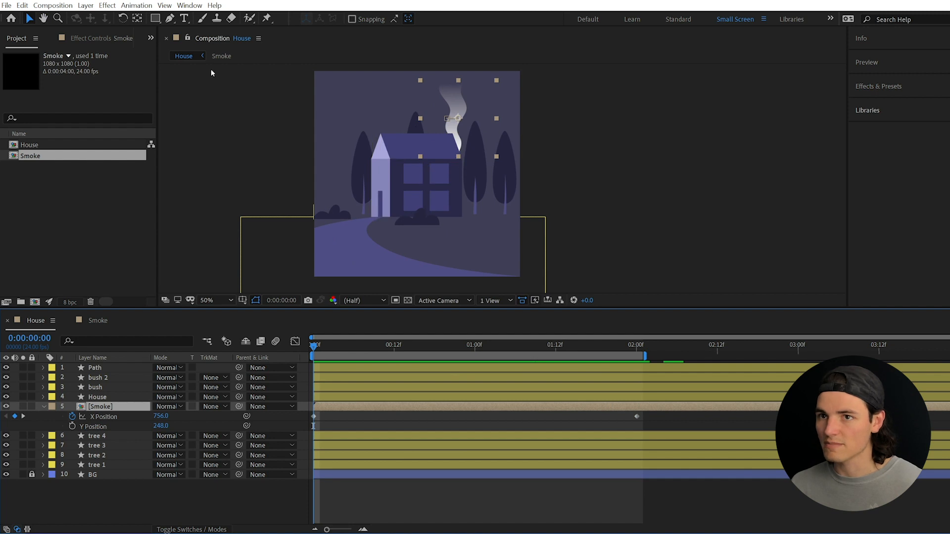
{"action": "left_click", "coordinate": [99, 42]}
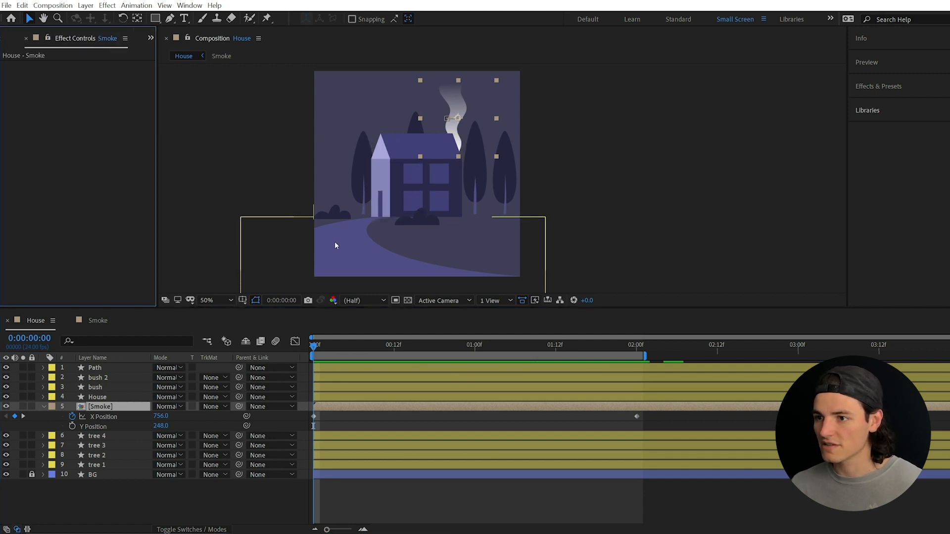
{"action": "right_click", "coordinate": [96, 112]}
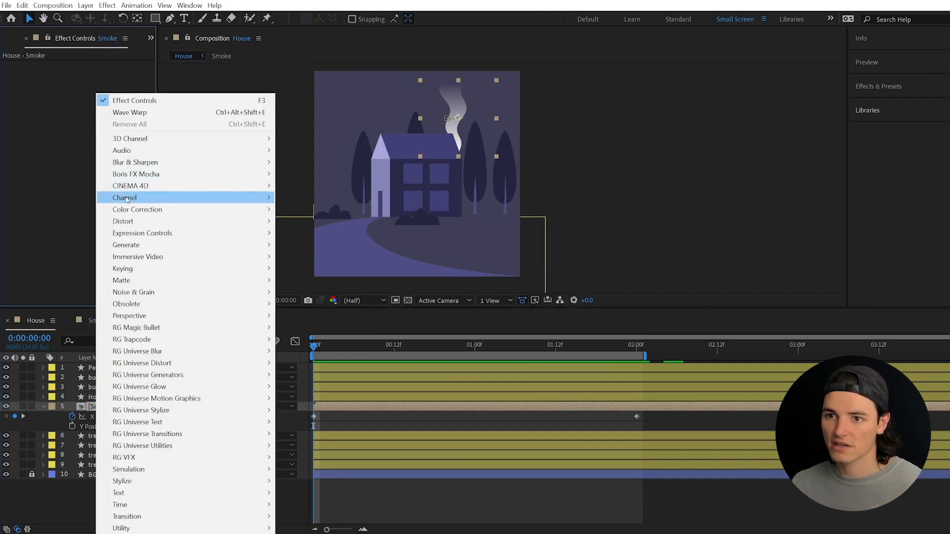
{"action": "mouse_move", "coordinate": [147, 246]}
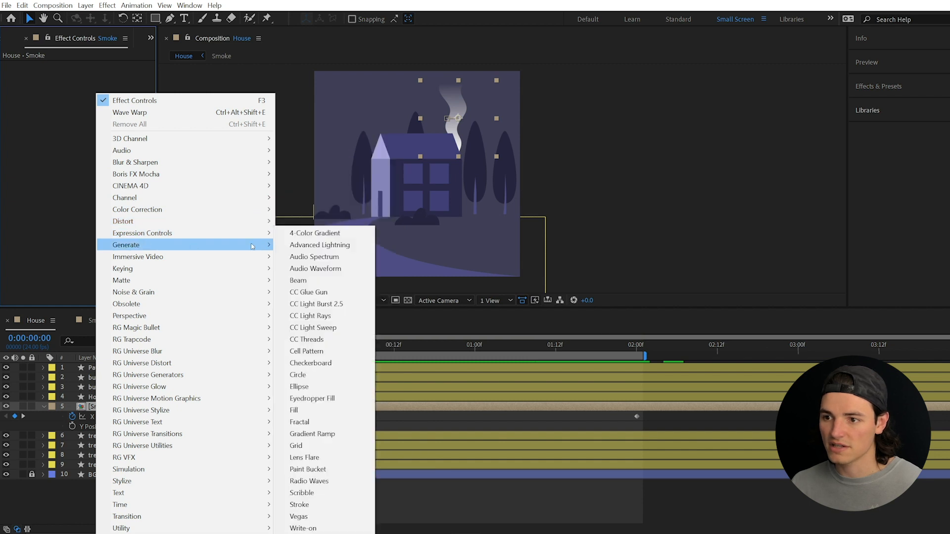
{"action": "left_click", "coordinate": [319, 410]}
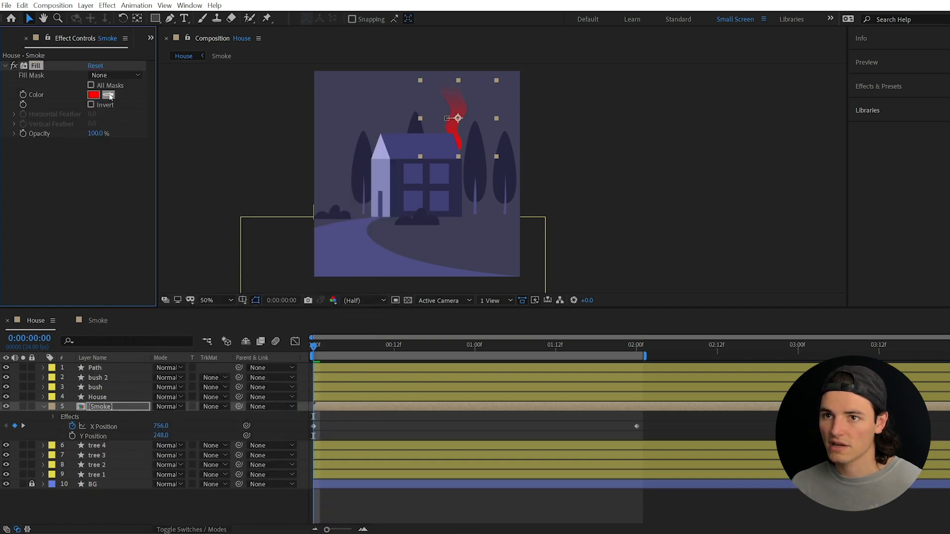
{"action": "left_click", "coordinate": [386, 168]}
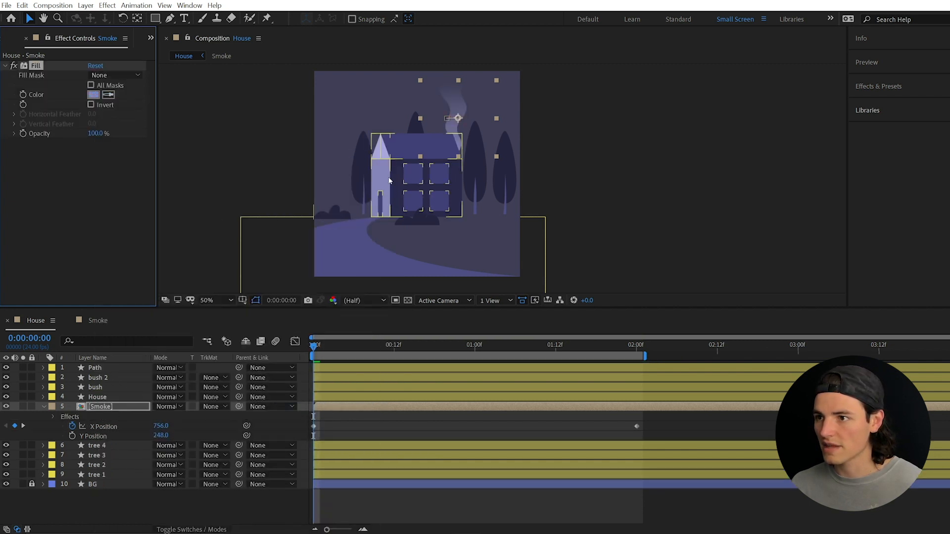
{"action": "left_click", "coordinate": [497, 500]}
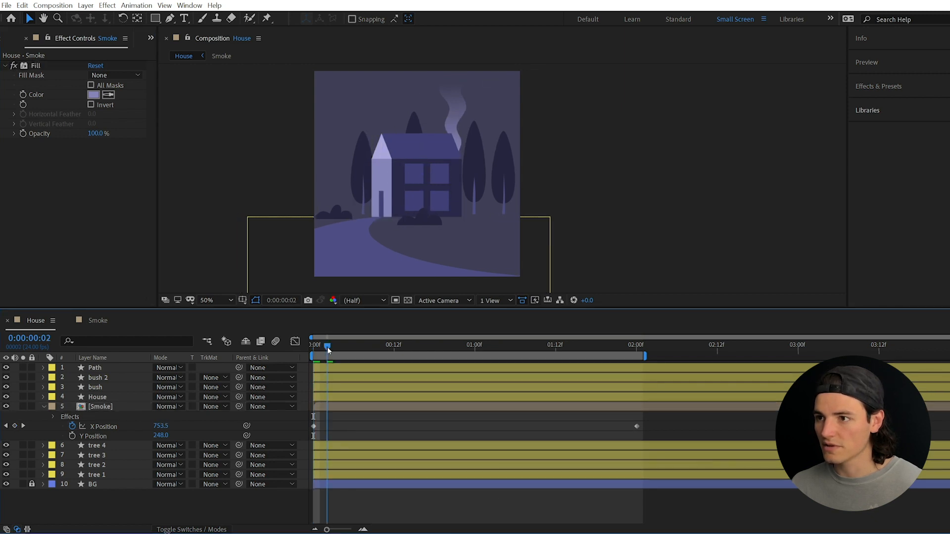
{"action": "left_click_drag", "start_coordinate": [327, 346], "coordinate": [274, 363]}
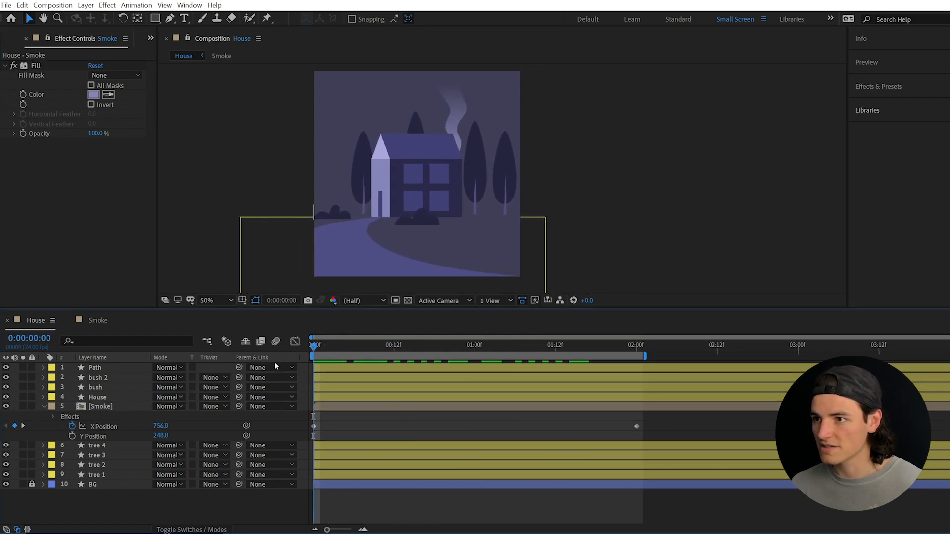
{"action": "key", "text": "space"}
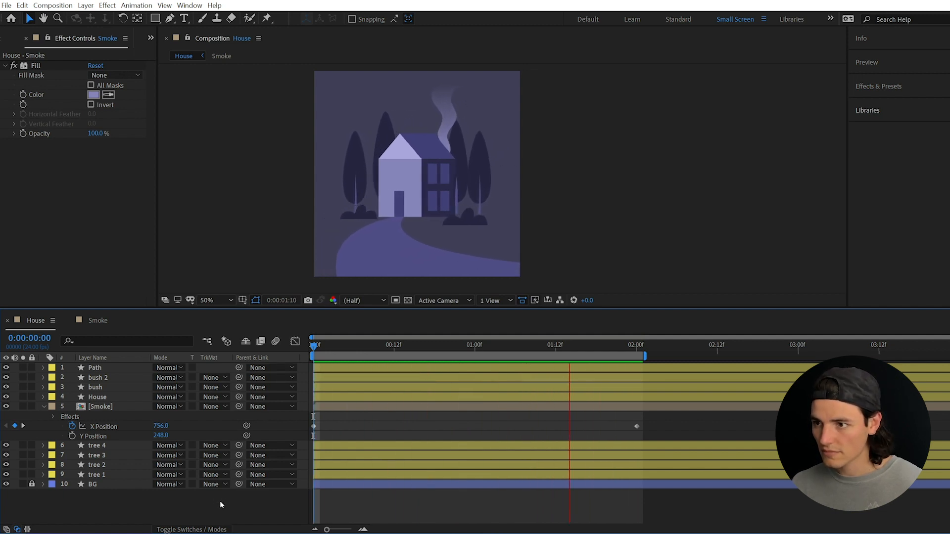
{"action": "key", "text": "space"}
- Create a new adjustment layer above all the other layers of the House composition
{"action": "left_click_drag", "start_coordinate": [475, 348], "coordinate": [548, 366]}
{"action": "right_click", "coordinate": [121, 503]}
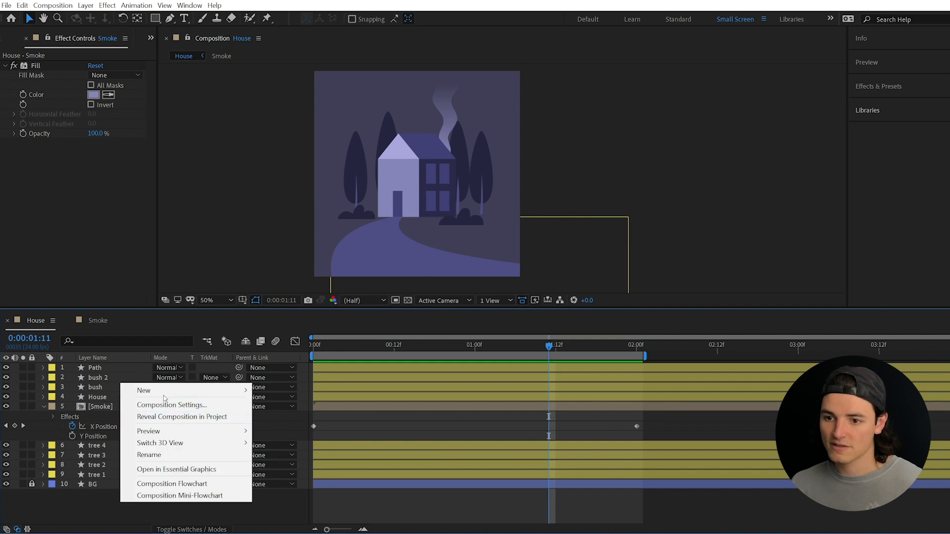
{"action": "mouse_move", "coordinate": [149, 390]}
{"action": "left_click", "coordinate": [284, 475]}
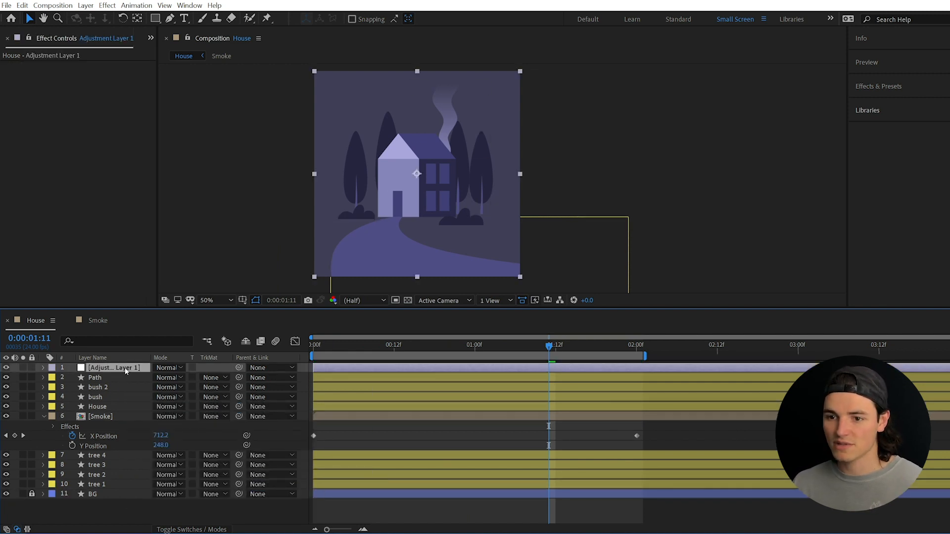
- Try a Hue/Saturation effect on the adjustment layer with Master Hue +41 and different saturation levels, and delete the effect
{"action": "right_click", "coordinate": [93, 138]}
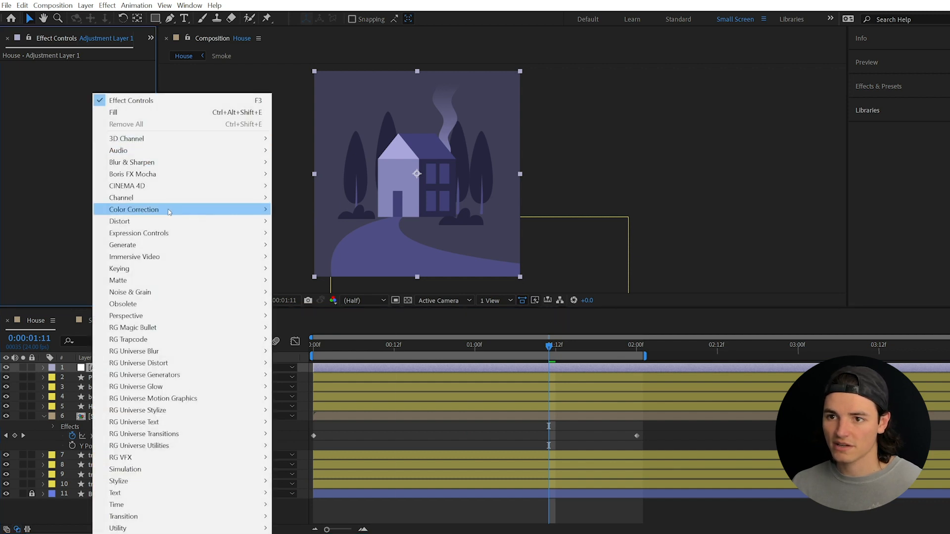
{"action": "mouse_move", "coordinate": [168, 211]}
{"action": "left_click", "coordinate": [335, 386]}
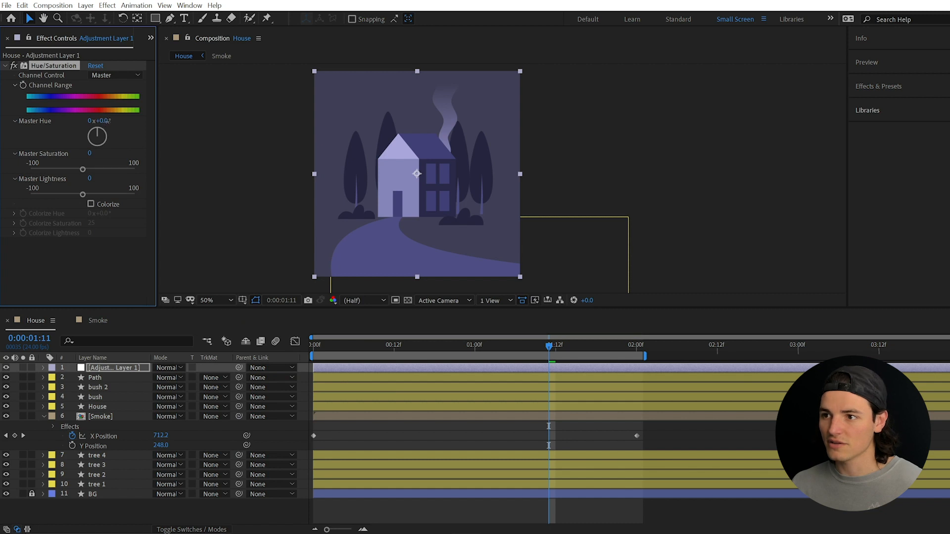
{"action": "left_click_drag", "start_coordinate": [105, 120], "coordinate": [127, 120]}
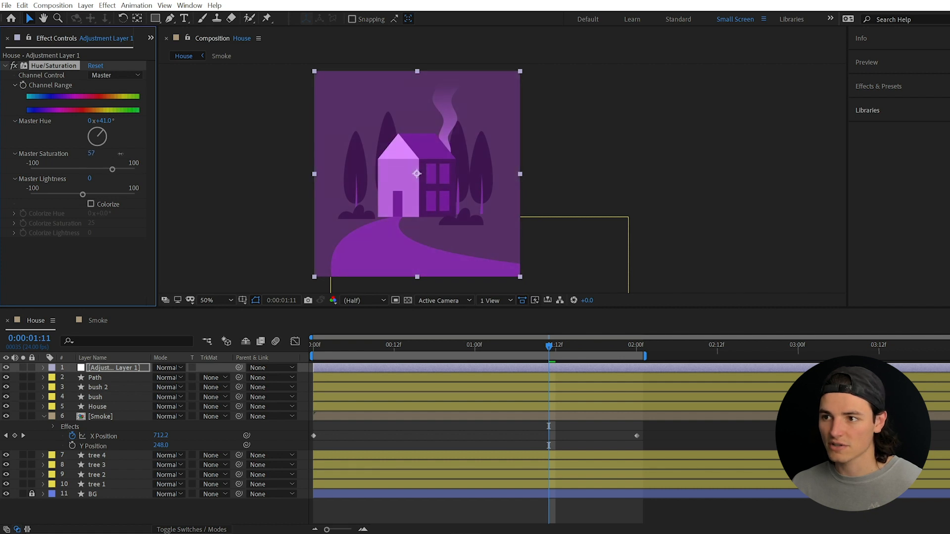
{"action": "left_click_drag", "start_coordinate": [121, 154], "coordinate": [75, 153]}
{"action": "left_click_drag", "start_coordinate": [87, 153], "coordinate": [97, 152]}
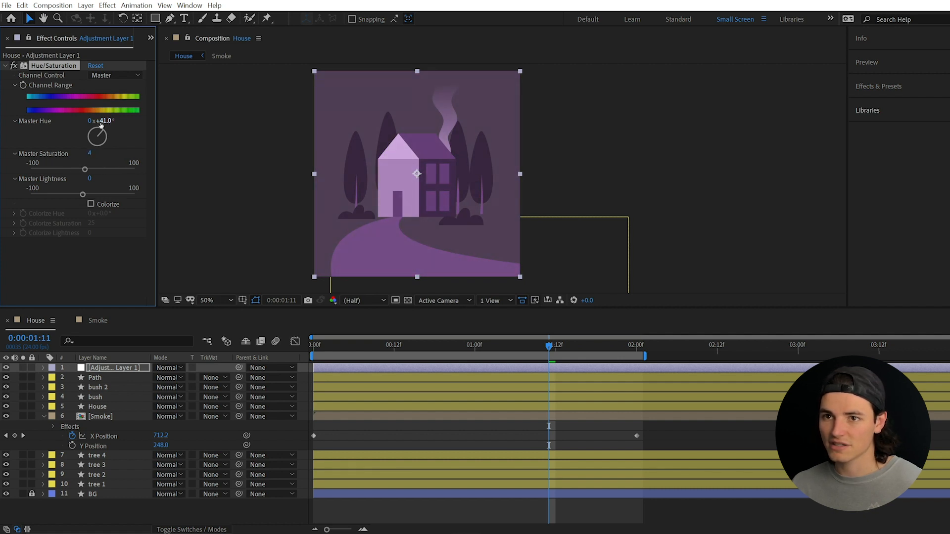
{"action": "key", "text": "Delete"}
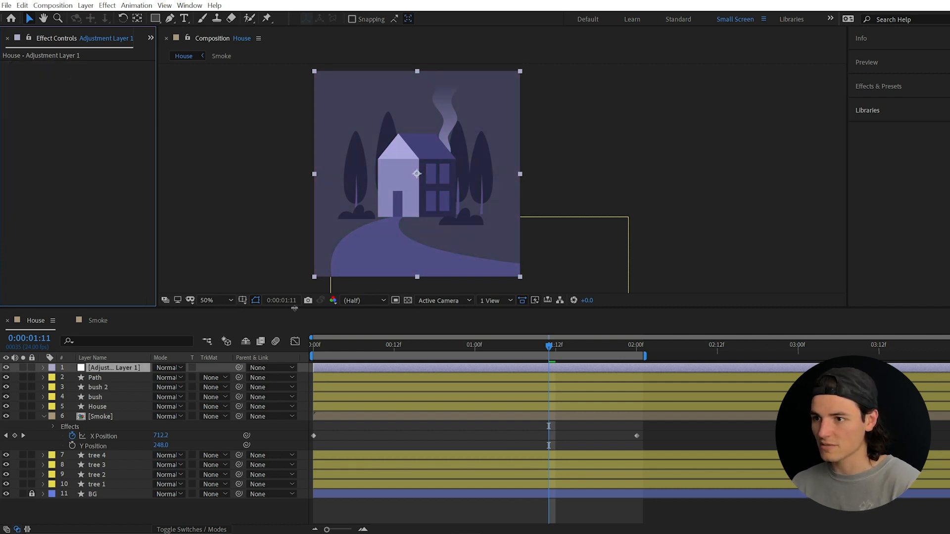
- Reveal the keyframed properties of all layers in the House composition and enlarge the timeline area to fit them
{"action": "left_click", "coordinate": [394, 346]}
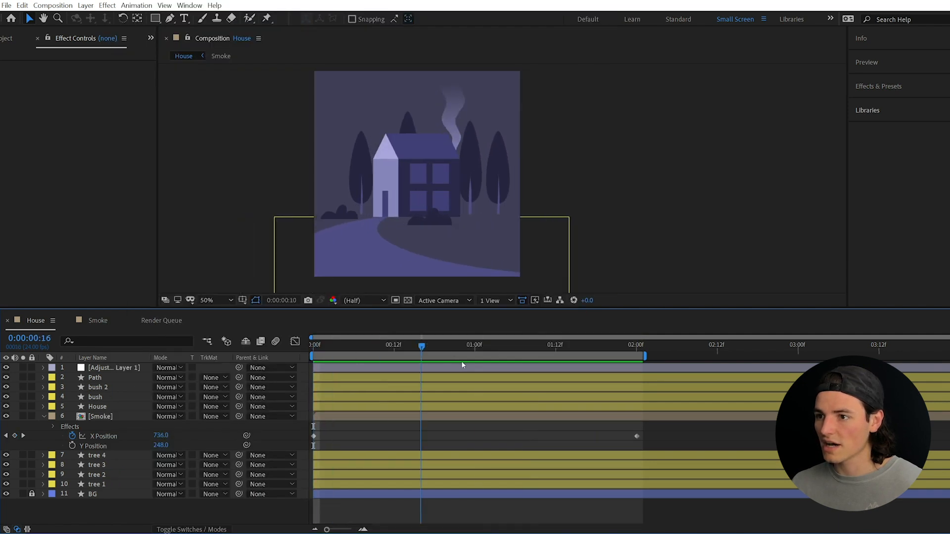
{"action": "left_click_drag", "start_coordinate": [634, 368], "coordinate": [424, 380]}
{"action": "key", "text": "u"}
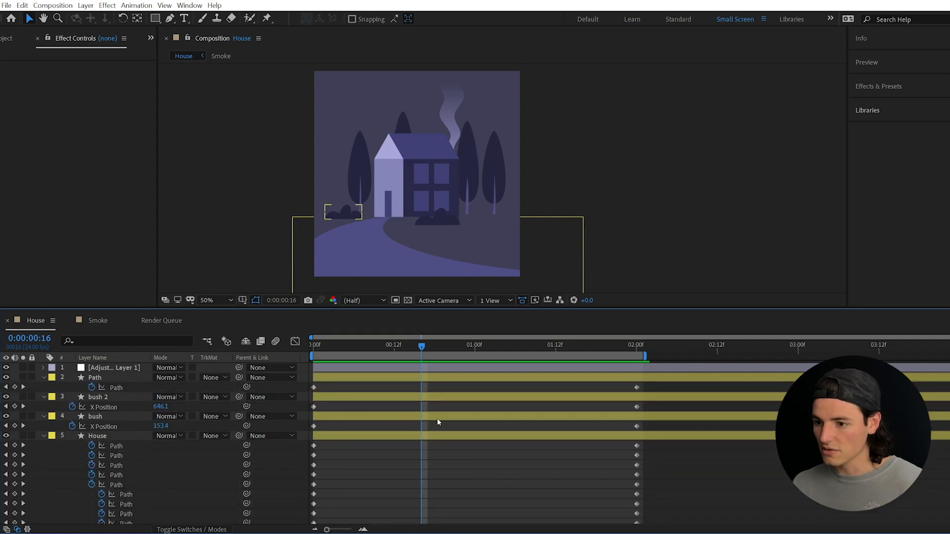
{"action": "scroll", "coordinate": [432, 396], "scroll_direction": "down", "scroll_amount": 3}
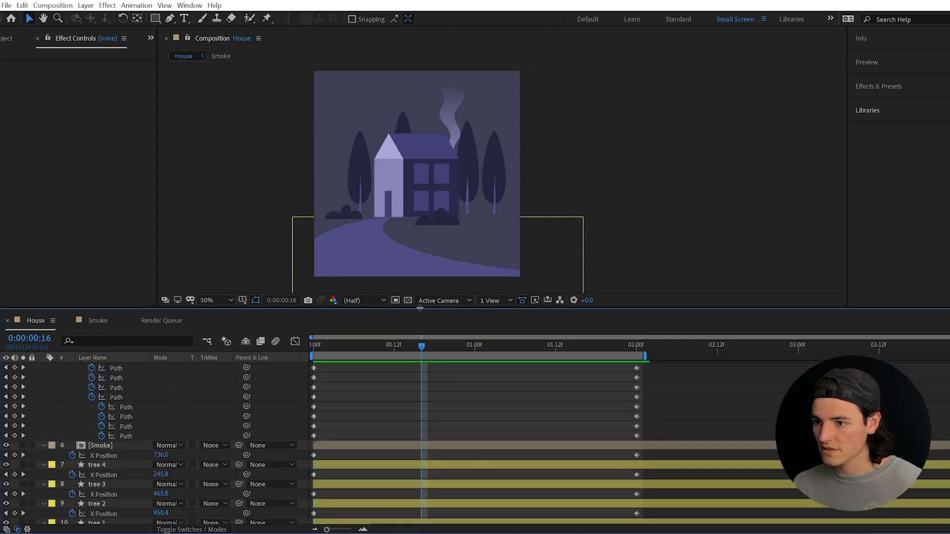
{"action": "left_click_drag", "start_coordinate": [420, 309], "coordinate": [420, 246]}
{"action": "scroll", "coordinate": [376, 360], "scroll_direction": "up", "scroll_amount": 4}
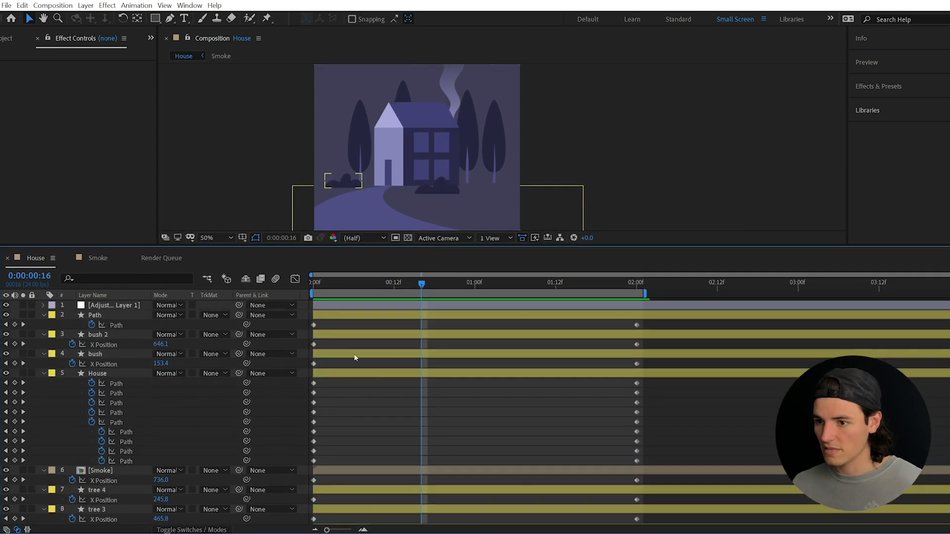
- Apply Easy Ease to the starting keyframes of every animated layer, from Path down to tree 1
{"action": "mouse_move", "coordinate": [317, 341]}
{"action": "left_mouse_down"}
{"action": "mouse_move", "coordinate": [310, 527]}
{"action": "mouse_move", "coordinate": [316, 511]}
{"action": "left_mouse_up"}
{"action": "right_click", "coordinate": [314, 355]}
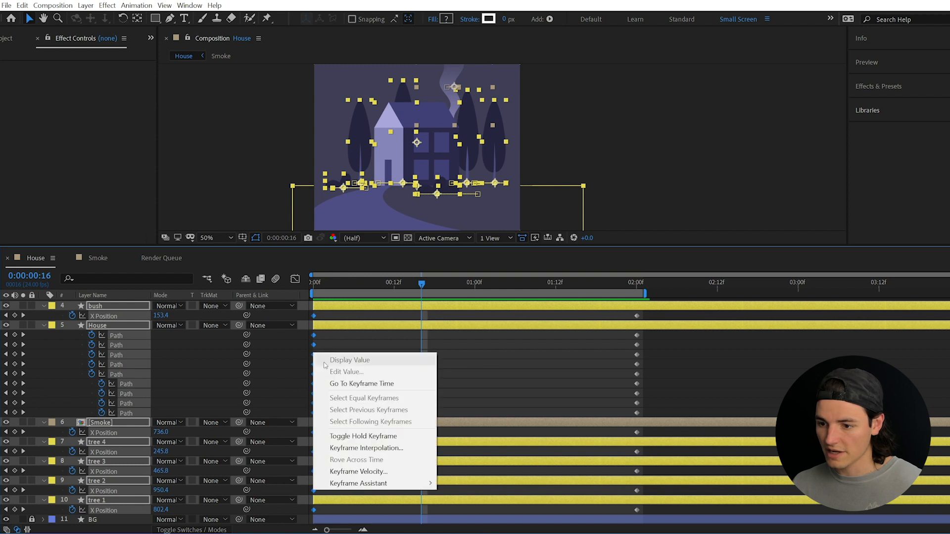
{"action": "mouse_move", "coordinate": [377, 484]}
{"action": "left_click", "coordinate": [476, 414]}
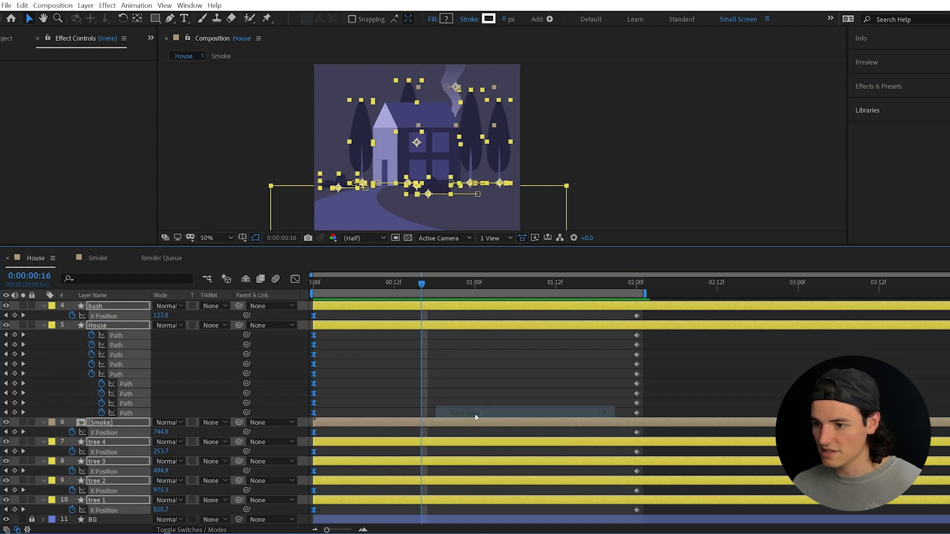
- Apply Easy Ease to the 2-second ending keyframes of all the animated layers
{"action": "left_click_drag", "start_coordinate": [650, 515], "coordinate": [625, 311]}
{"action": "right_click", "coordinate": [637, 325]}
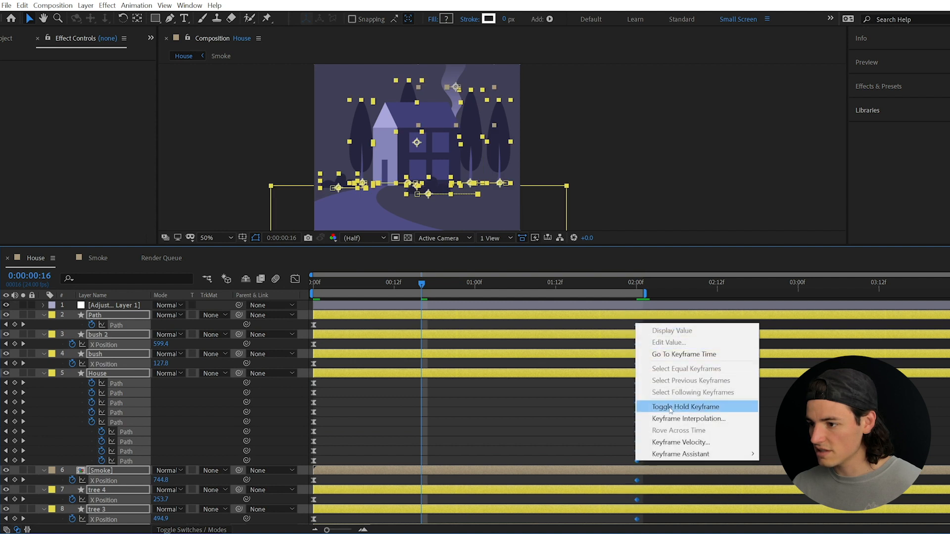
{"action": "mouse_move", "coordinate": [692, 454]}
{"action": "left_click", "coordinate": [779, 383]}
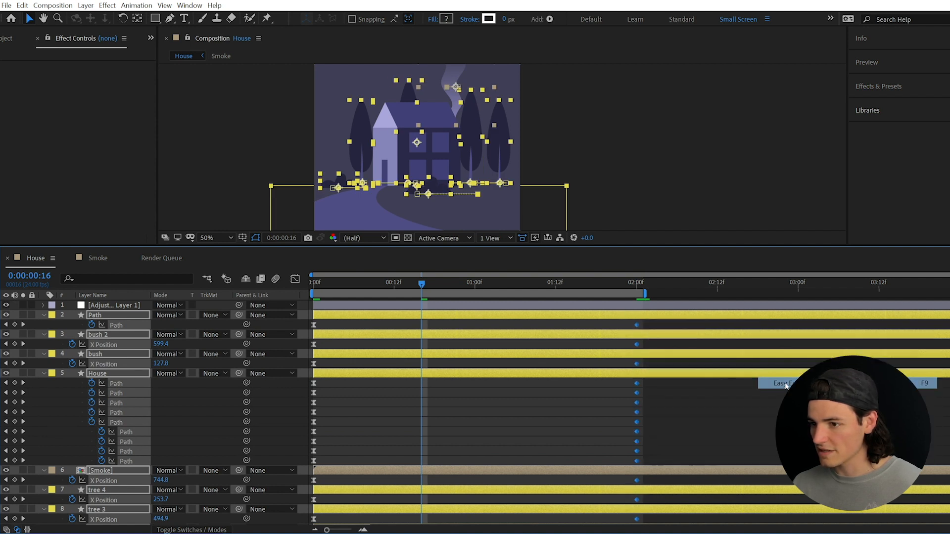
- Play the eased turning animation and scrub through it to check the motion
{"action": "left_click", "coordinate": [454, 283]}
{"action": "key", "text": "space"}
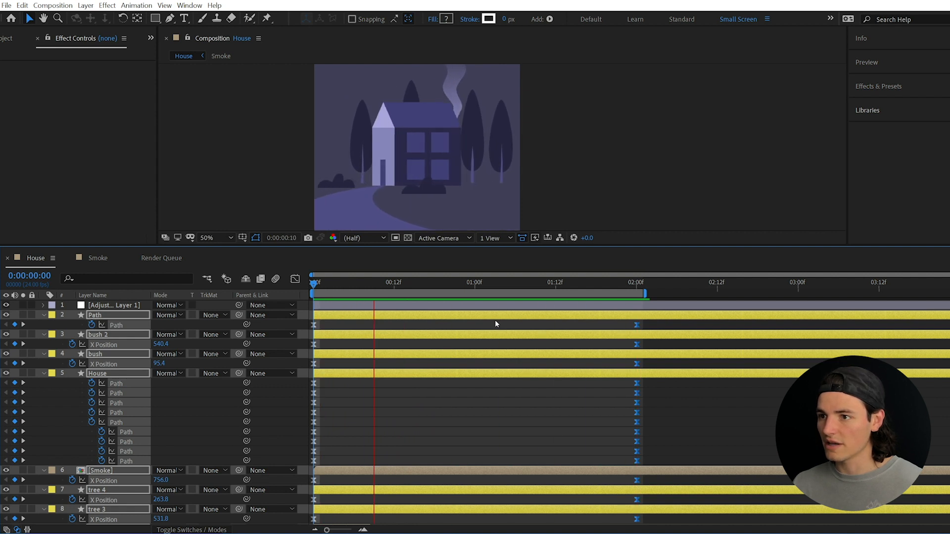
{"action": "left_click", "coordinate": [350, 323]}
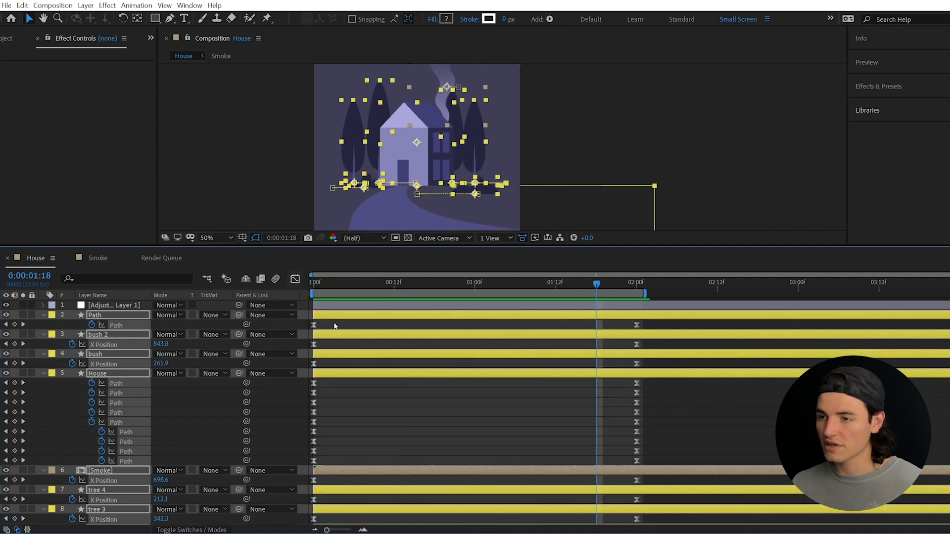
{"action": "left_click_drag", "start_coordinate": [596, 284], "coordinate": [422, 284]}
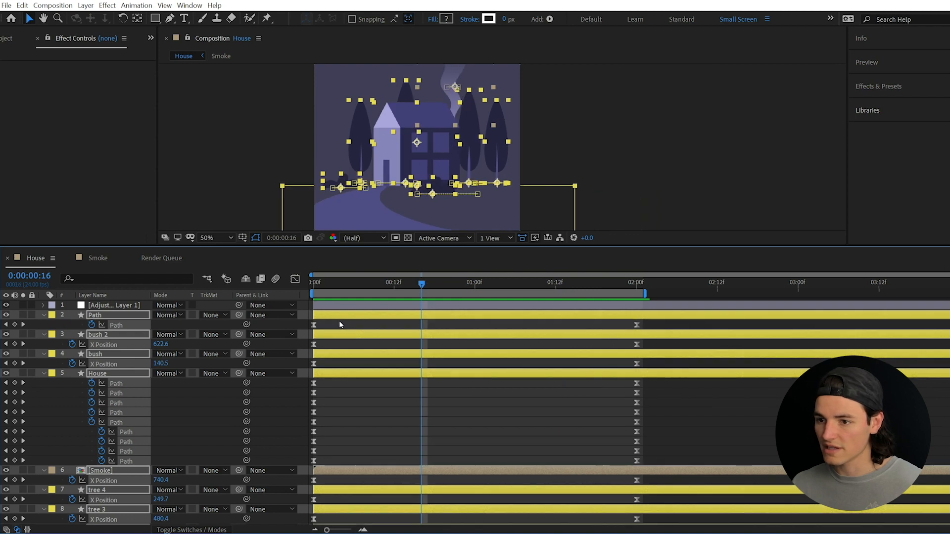
- Select the starting keyframes of all animated layers and display their curves as a speed graph
{"action": "left_click_drag", "start_coordinate": [340, 321], "coordinate": [305, 525]}
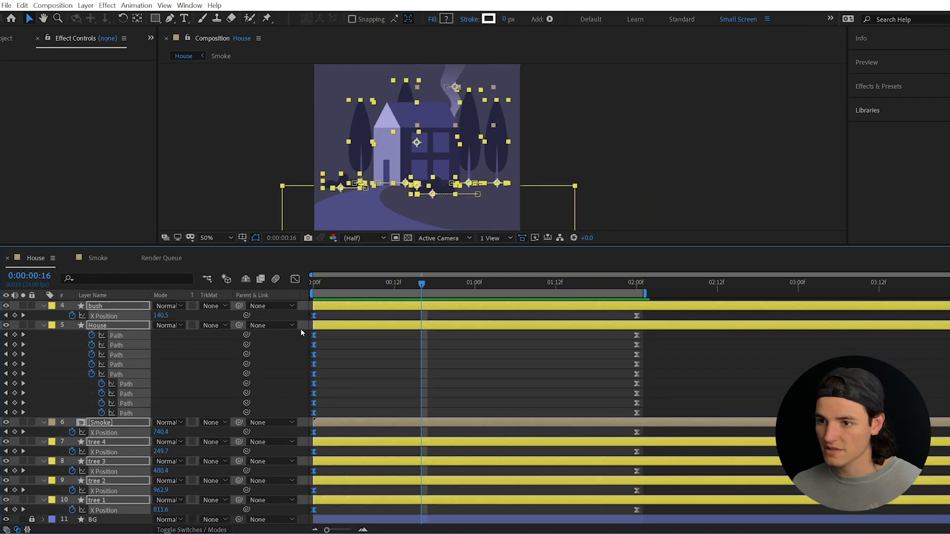
{"action": "left_click", "coordinate": [295, 280]}
{"action": "left_click", "coordinate": [521, 518]}
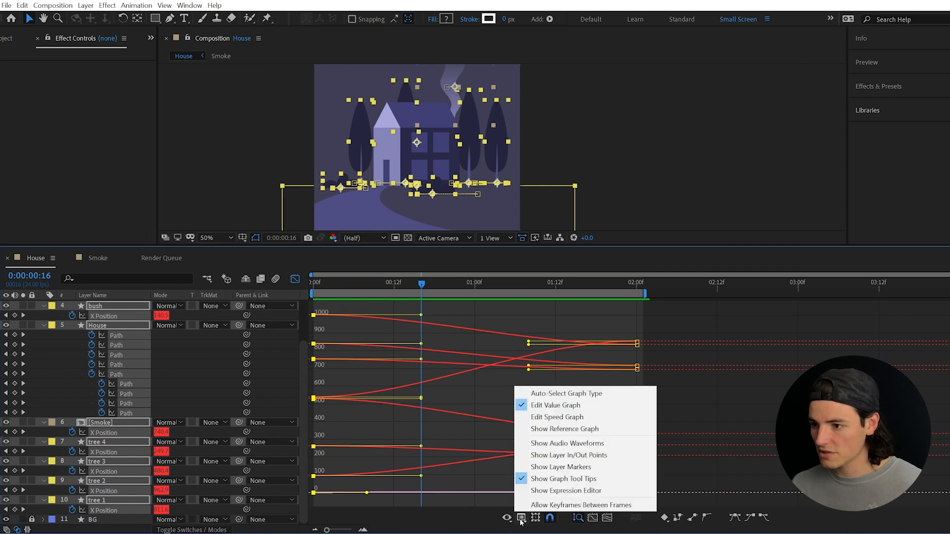
{"action": "left_click", "coordinate": [596, 418]}
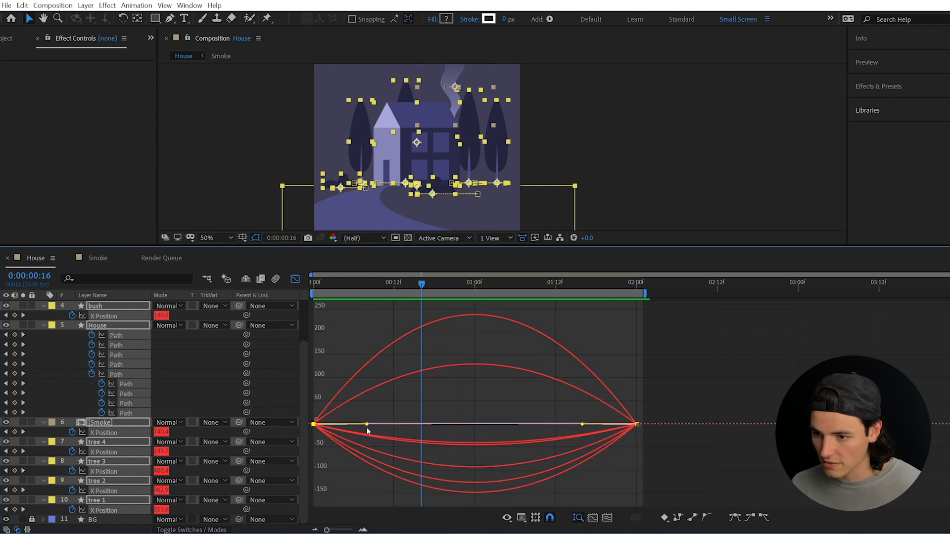
- Shorten the starting keyframes' influence to about 1% and extend the ending keyframes' influence back to the 1-second mark
{"action": "left_click_drag", "start_coordinate": [367, 425], "coordinate": [317, 426]}
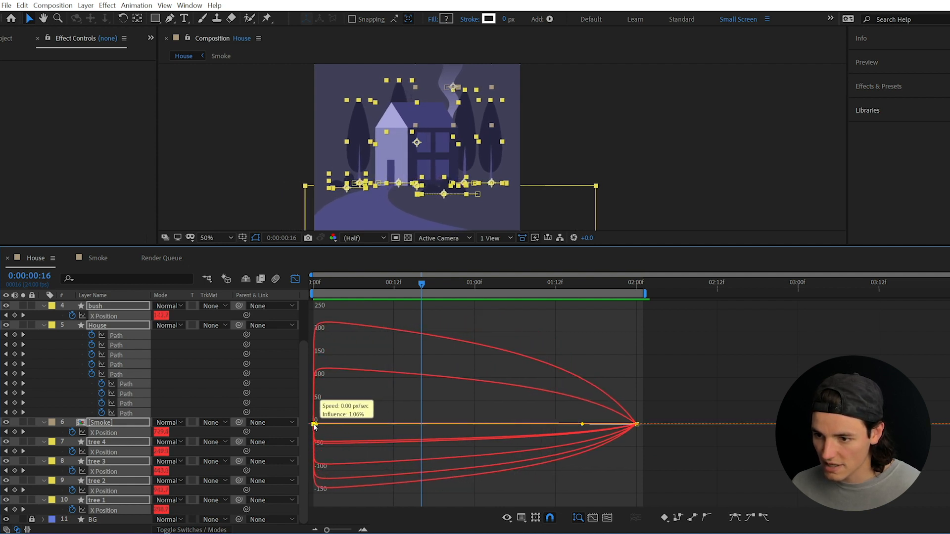
{"action": "left_click_drag", "start_coordinate": [674, 403], "coordinate": [460, 428]}
- Play the turning animation with the reshaped speed curves and scrub through its first second to check the motion
{"action": "left_click_drag", "start_coordinate": [421, 283], "coordinate": [347, 284]}
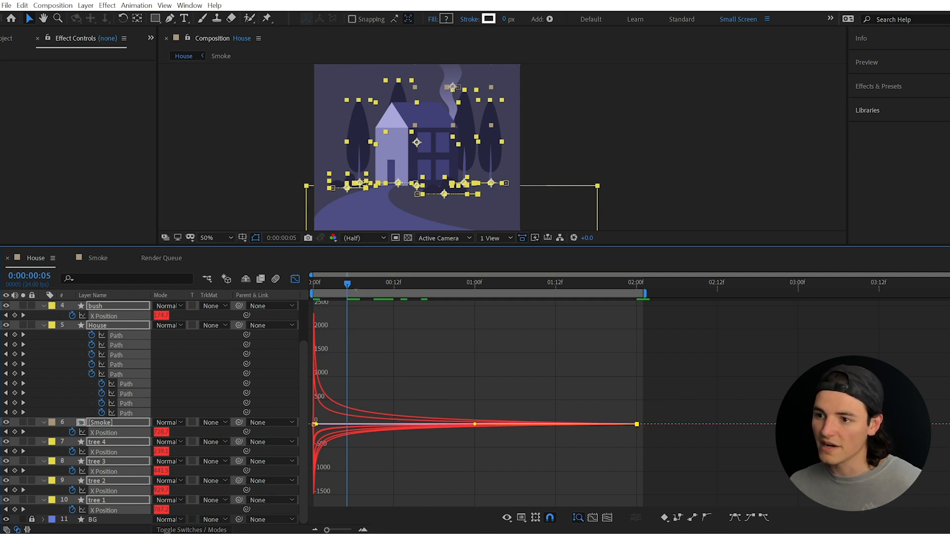
{"action": "left_click_drag", "start_coordinate": [355, 290], "coordinate": [292, 284]}
{"action": "key", "text": "space"}
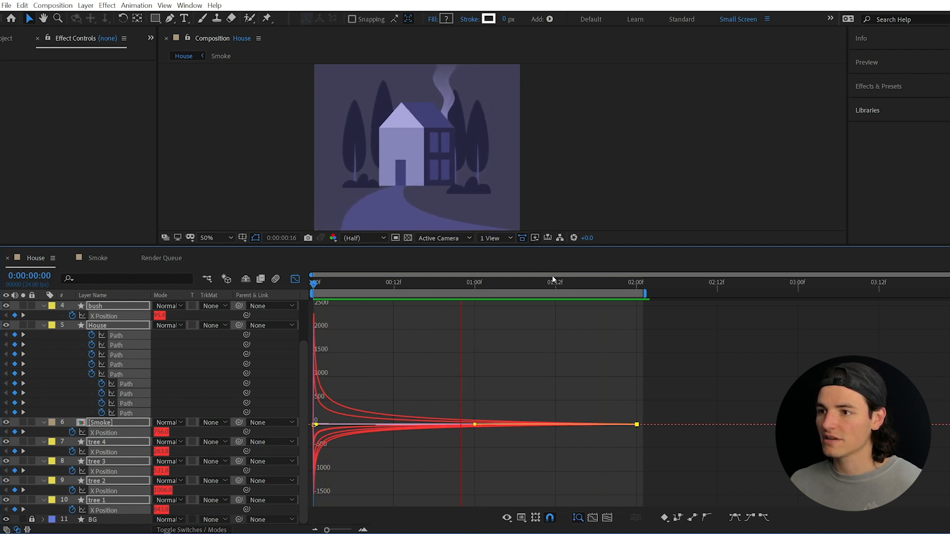
{"action": "key", "text": "space"}
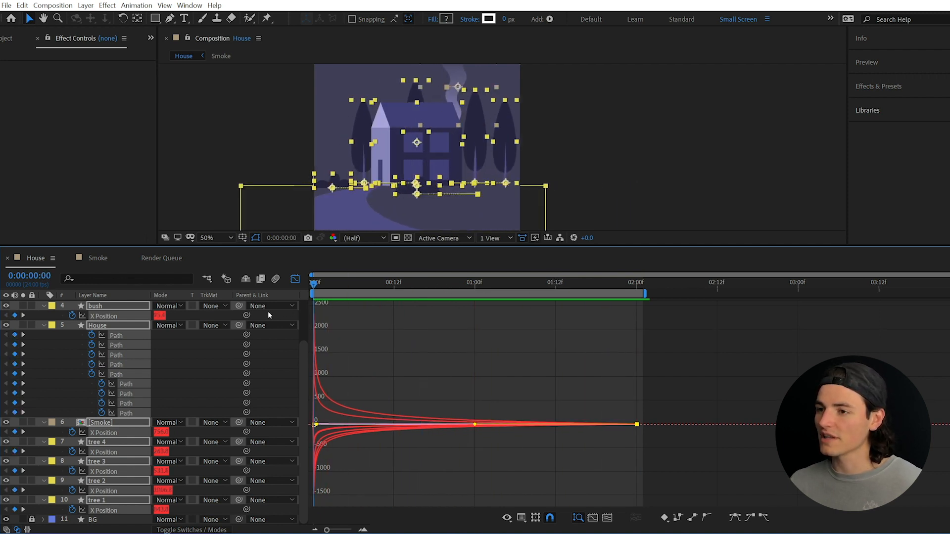
{"action": "left_click_drag", "start_coordinate": [268, 312], "coordinate": [316, 297]}
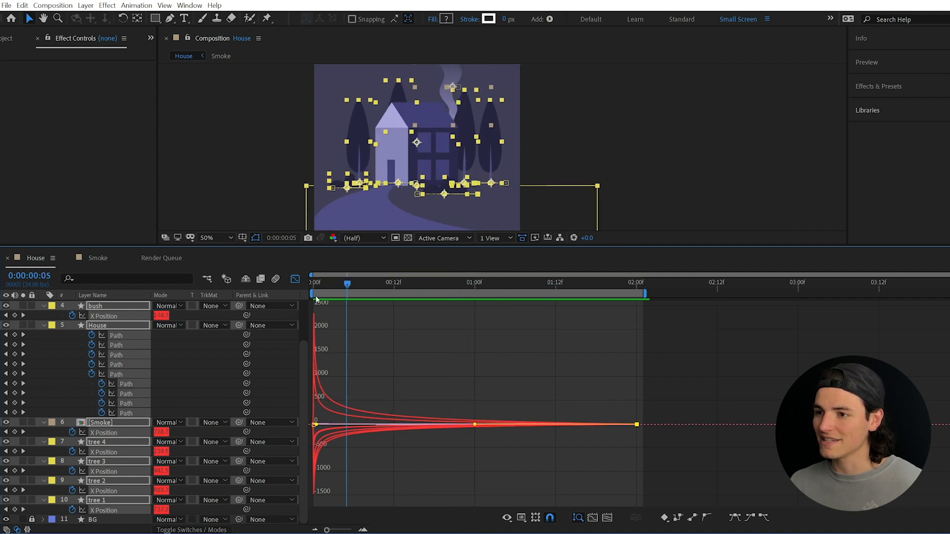
{"action": "key", "text": "space"}
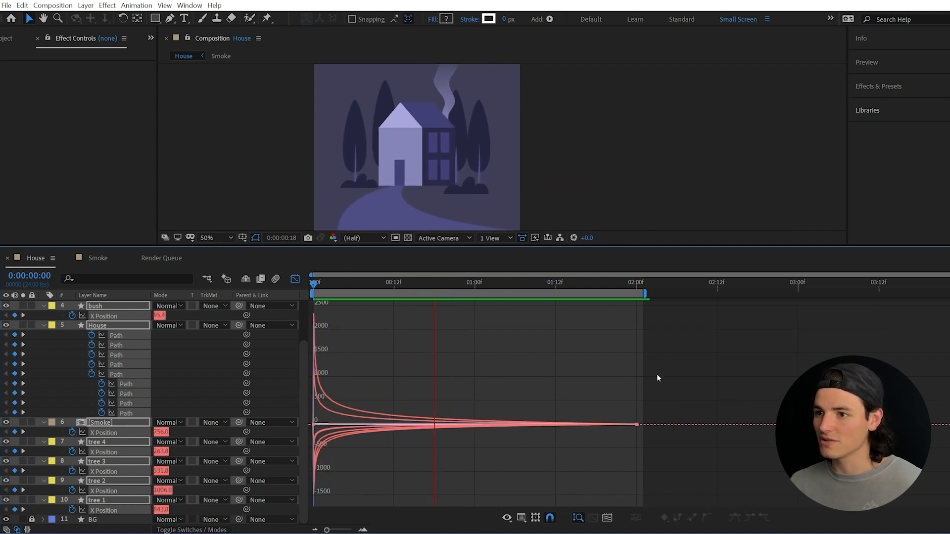
{"action": "key", "text": "space"}
{"action": "left_click_drag", "start_coordinate": [420, 282], "coordinate": [473, 295]}
{"action": "key", "text": "space"}
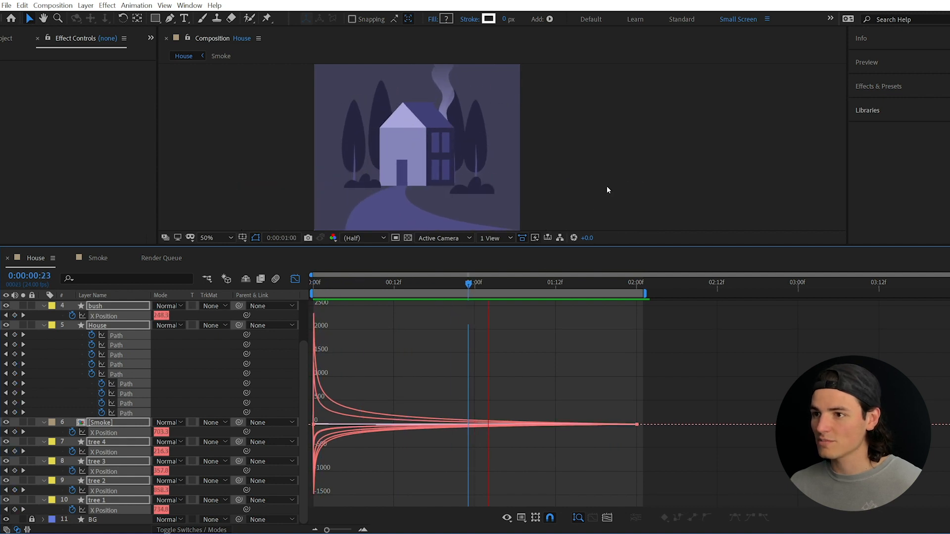